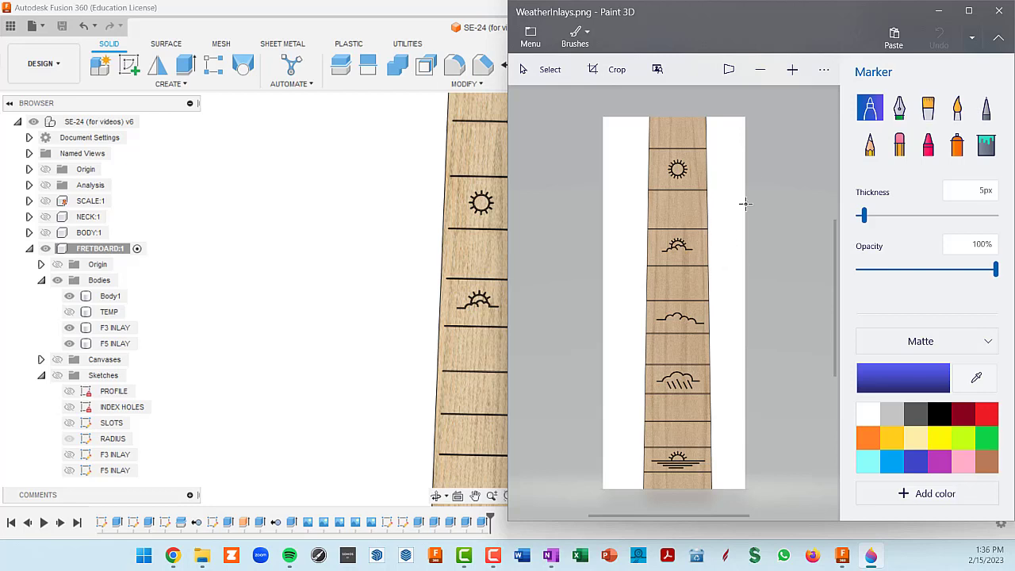
- Switch to Fusion 360, roll the timeline back before the inlay features, and delete all features from the first canvas through the last extrude
click(939, 11)
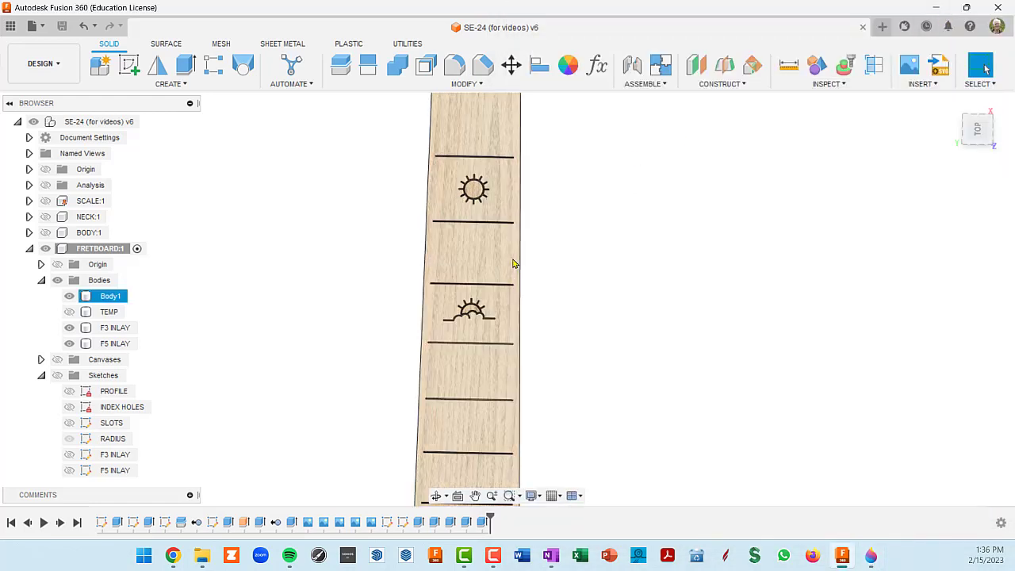
scroll(513, 265, up, 2)
middle_drag(512, 265, 539, 229)
scroll(530, 284, up, 2)
scroll(530, 283, down, 2)
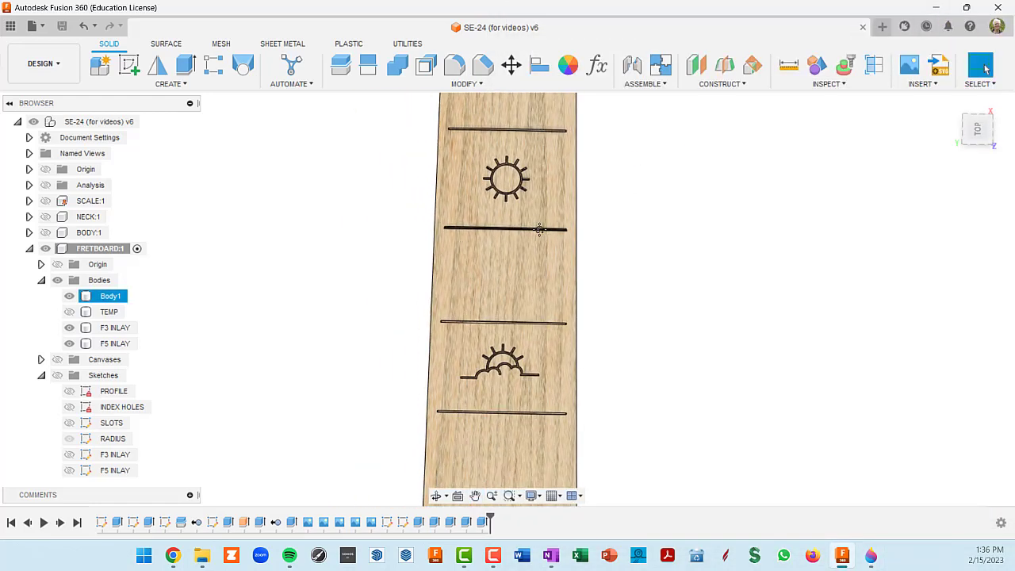
mouse_move(490, 517)
mouse_down()
mouse_move(330, 508)
mouse_move(282, 516)
mouse_move(300, 515)
mouse_up()
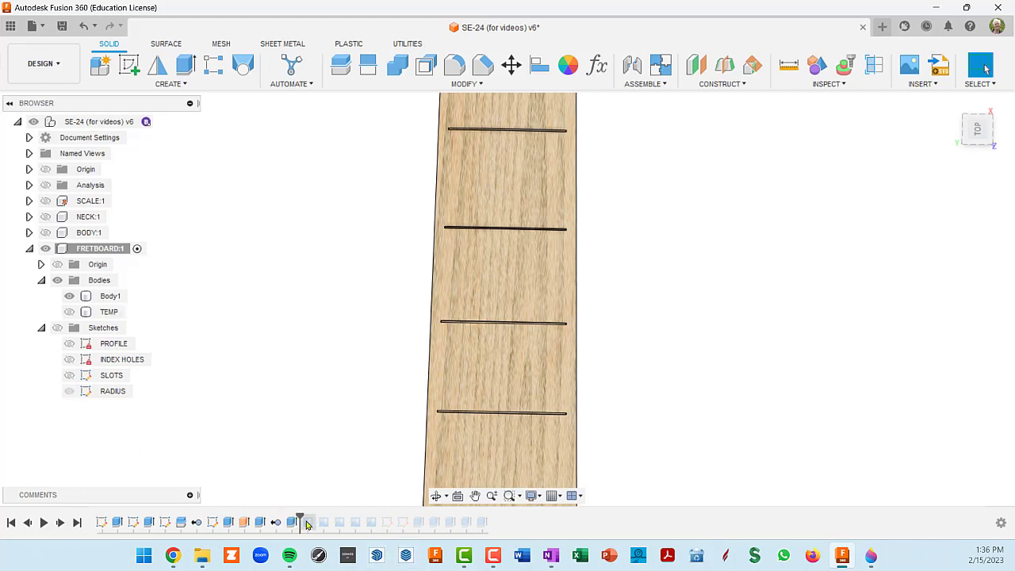
shift+click(481, 527)
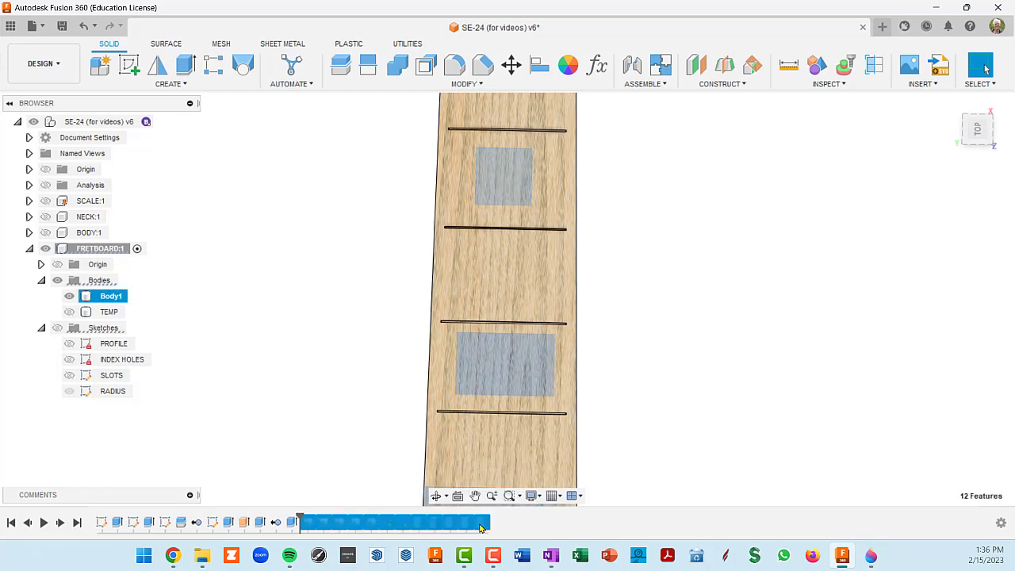
right_click(480, 525)
click(503, 481)
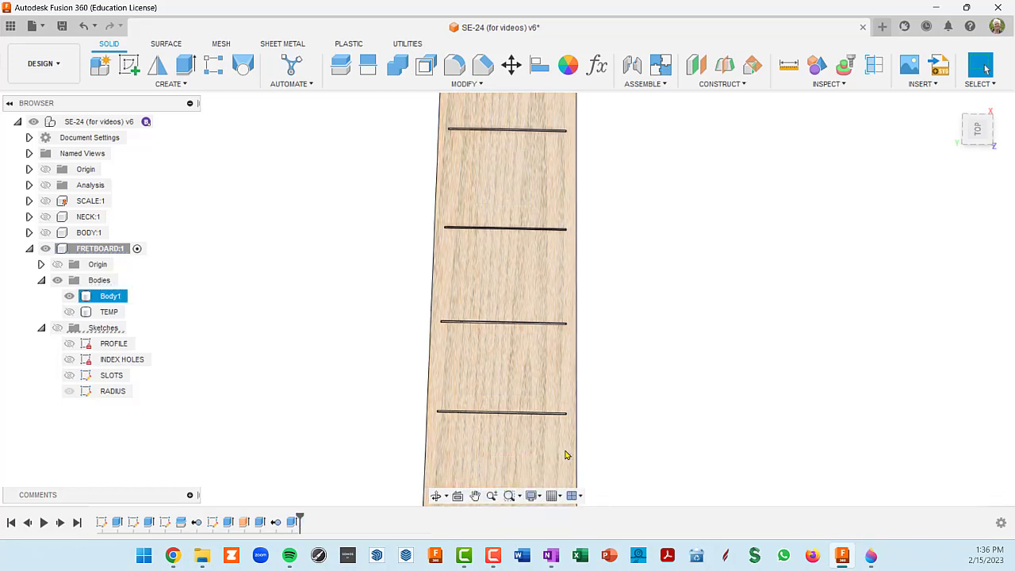
click(339, 376)
scroll(338, 371, down, 3)
shift+middle_drag(347, 365, 261, 251)
click(452, 318)
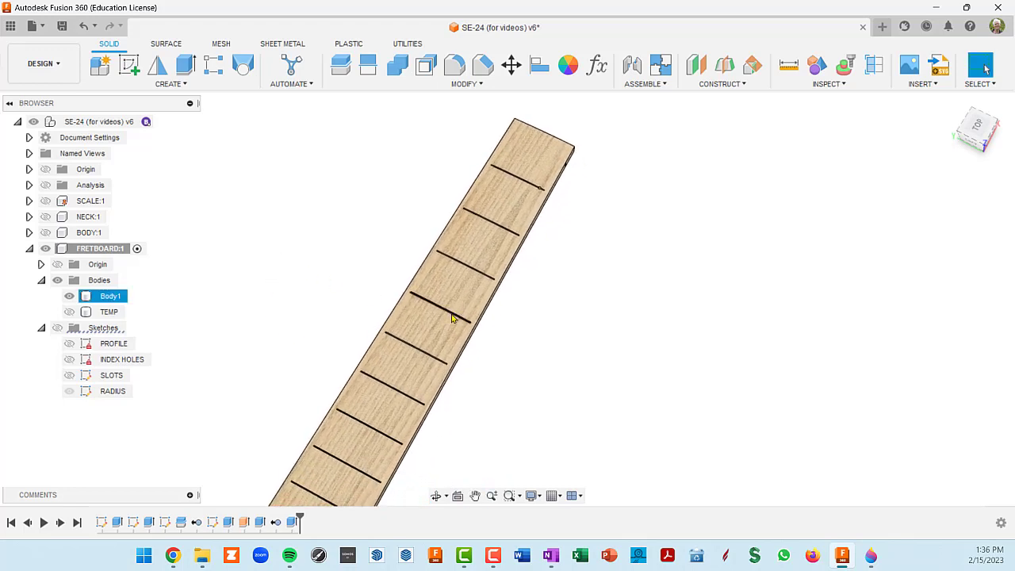
shift+middle_drag(435, 318, 429, 249)
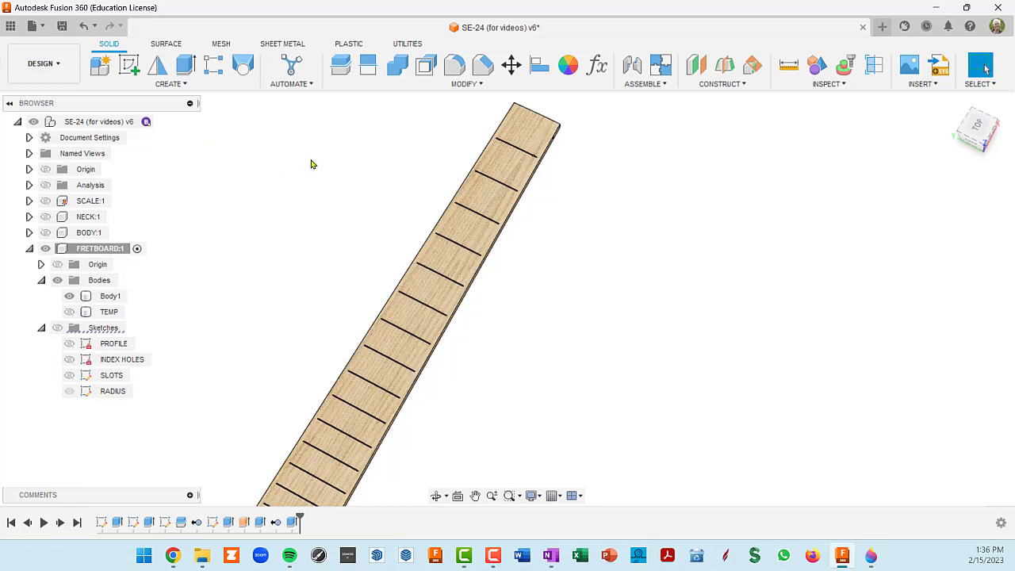
scroll(166, 247, down, 1)
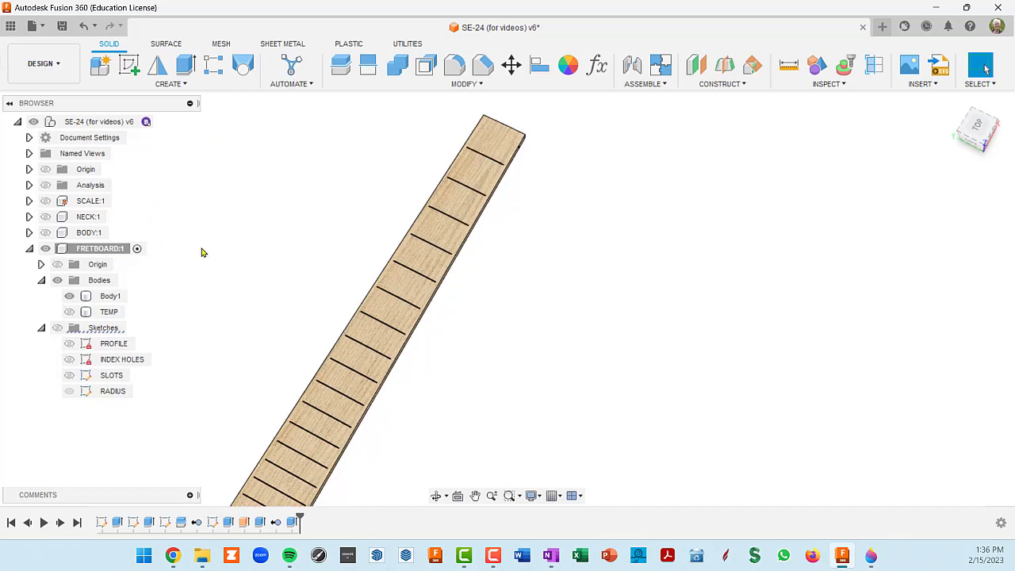
middle_drag(201, 252, 245, 215)
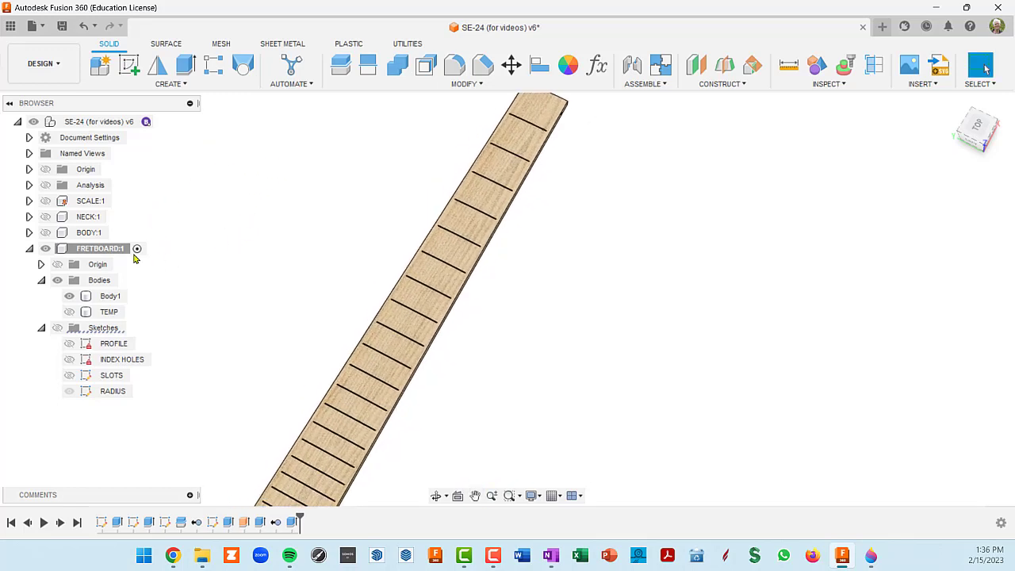
- Open the data panel and look through the PRS SE 24 folder and the images in its Weather Inlays subfolder
click(59, 67)
click(11, 26)
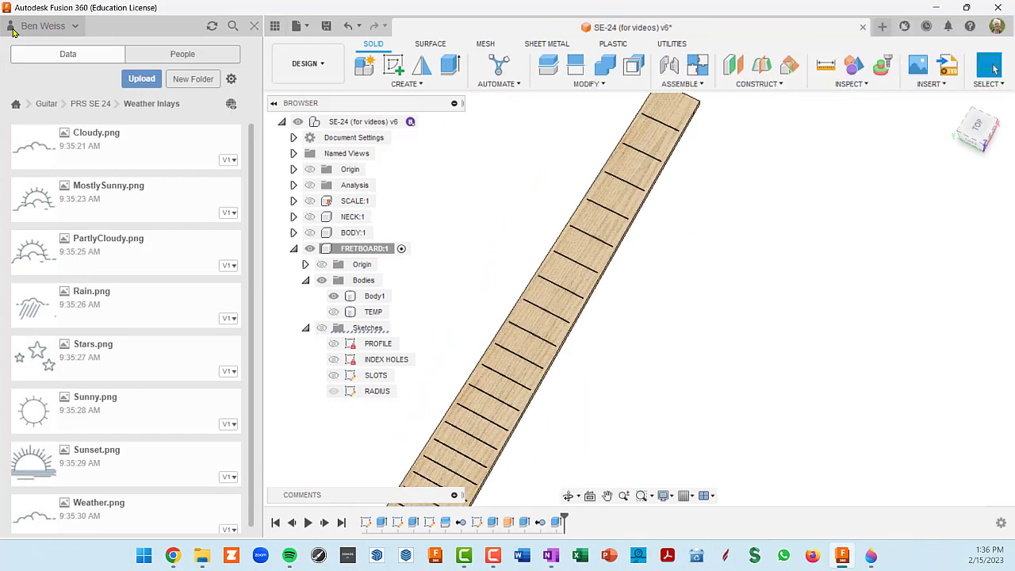
click(89, 103)
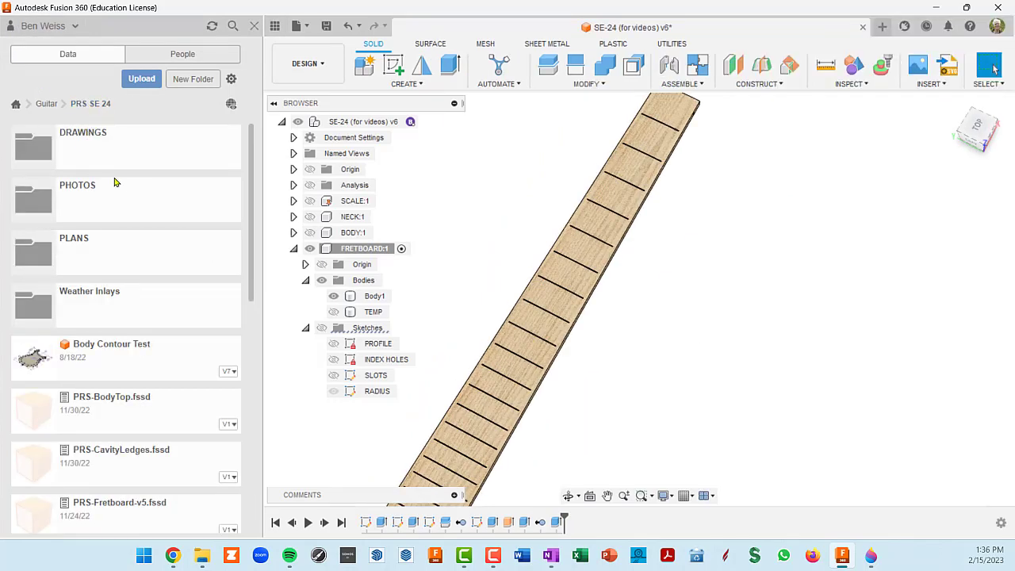
scroll(108, 266, down, 2)
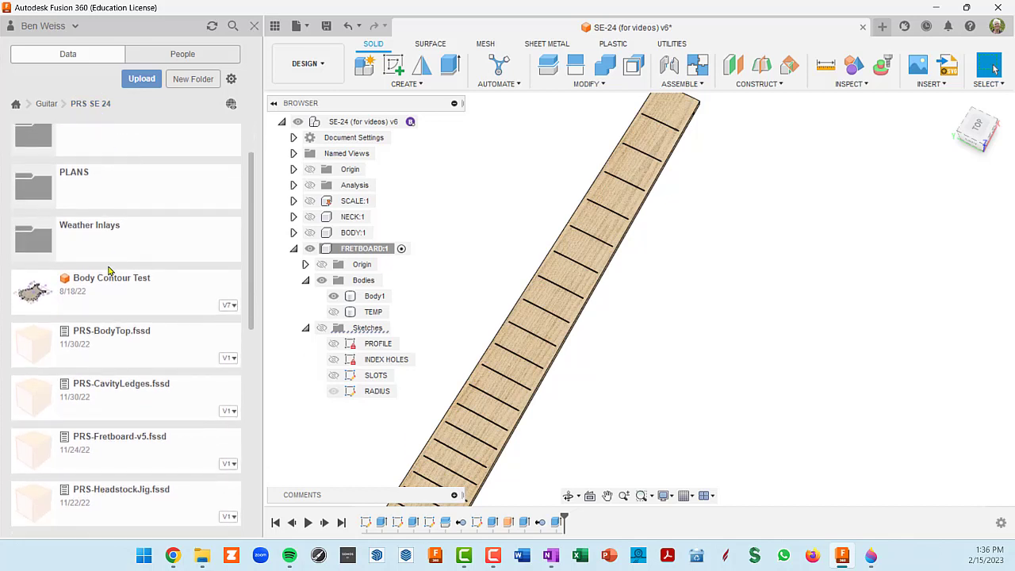
scroll(119, 286, up, 2)
click(125, 301)
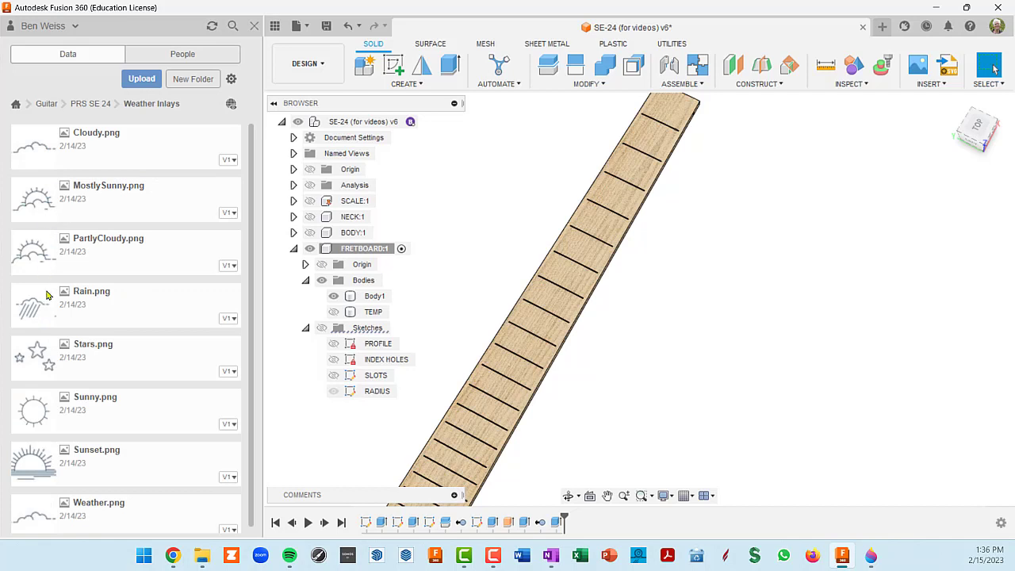
scroll(65, 388, down, 1)
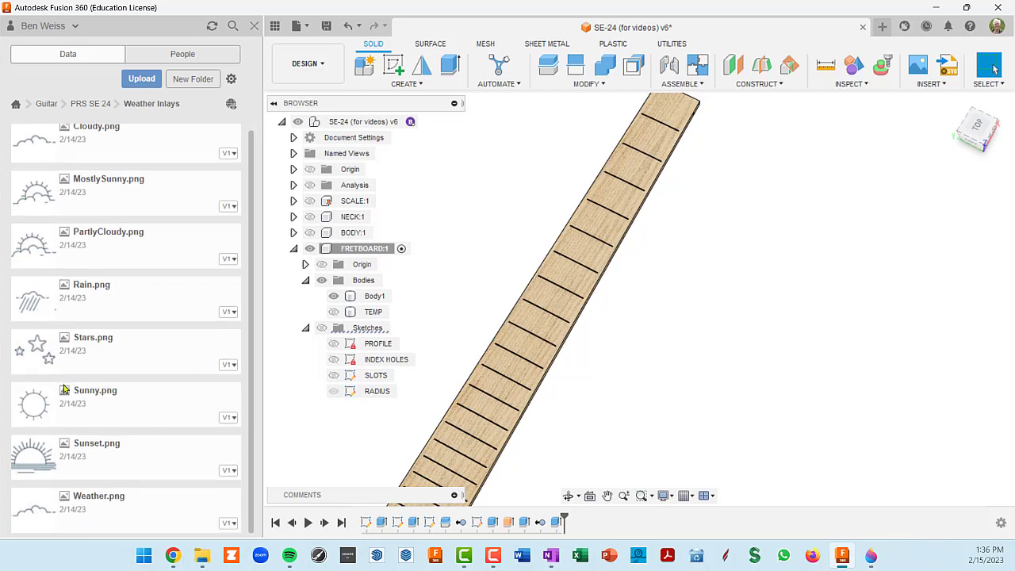
scroll(65, 385, up, 1)
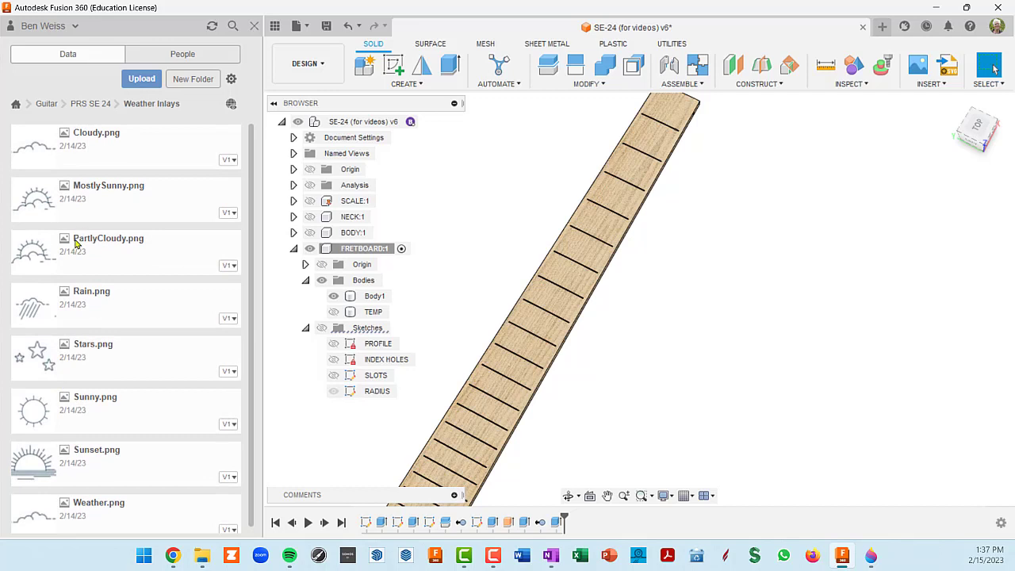
scroll(651, 309, down, 3)
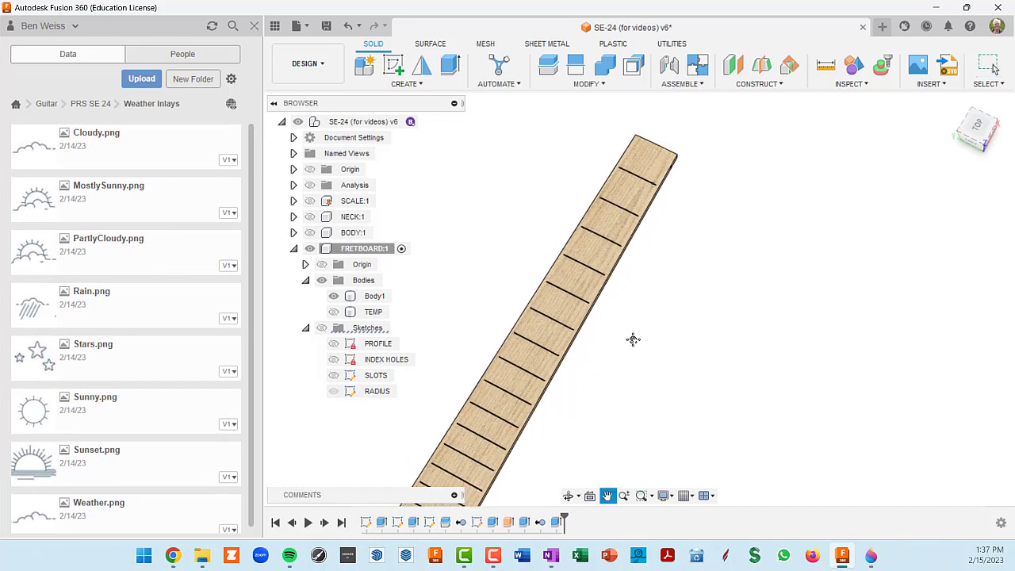
click(558, 249)
click(539, 255)
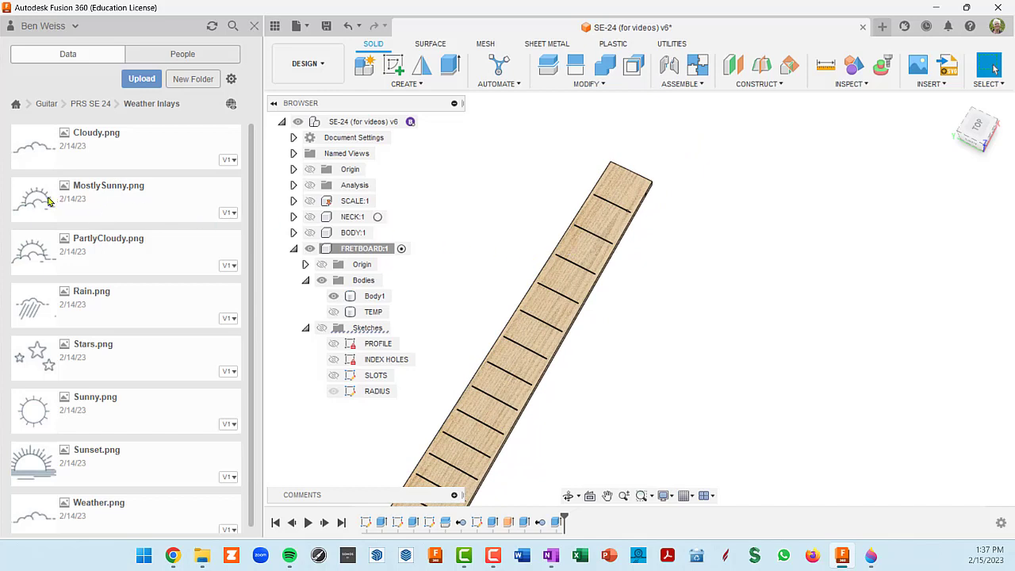
scroll(659, 293, down, 3)
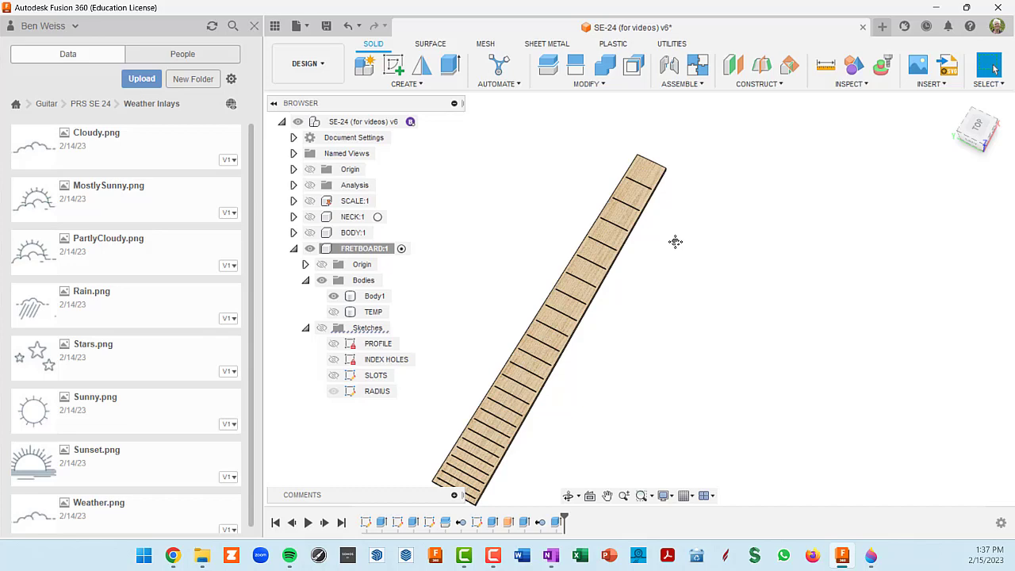
scroll(655, 198, up, 8)
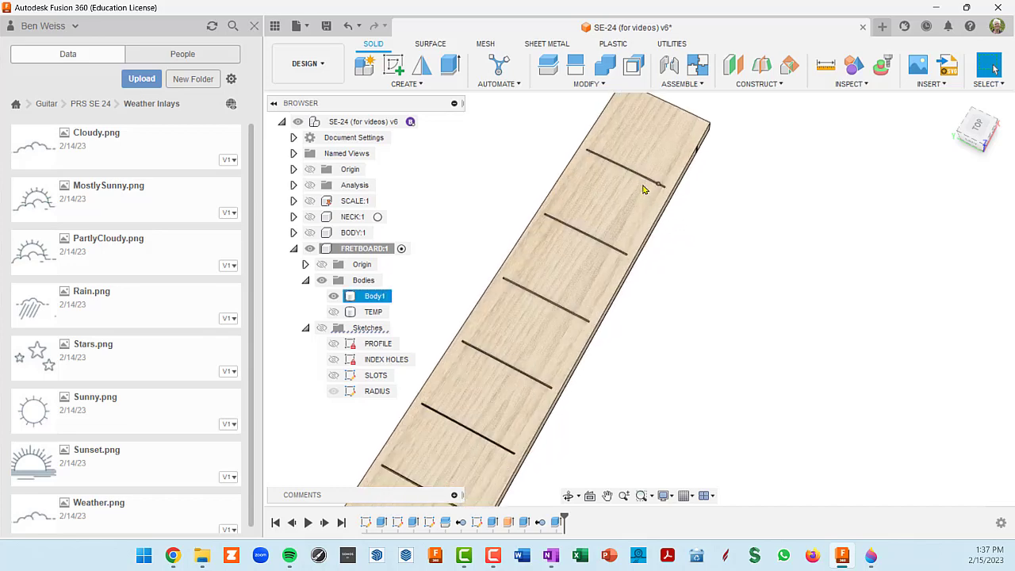
scroll(649, 184, down, 10)
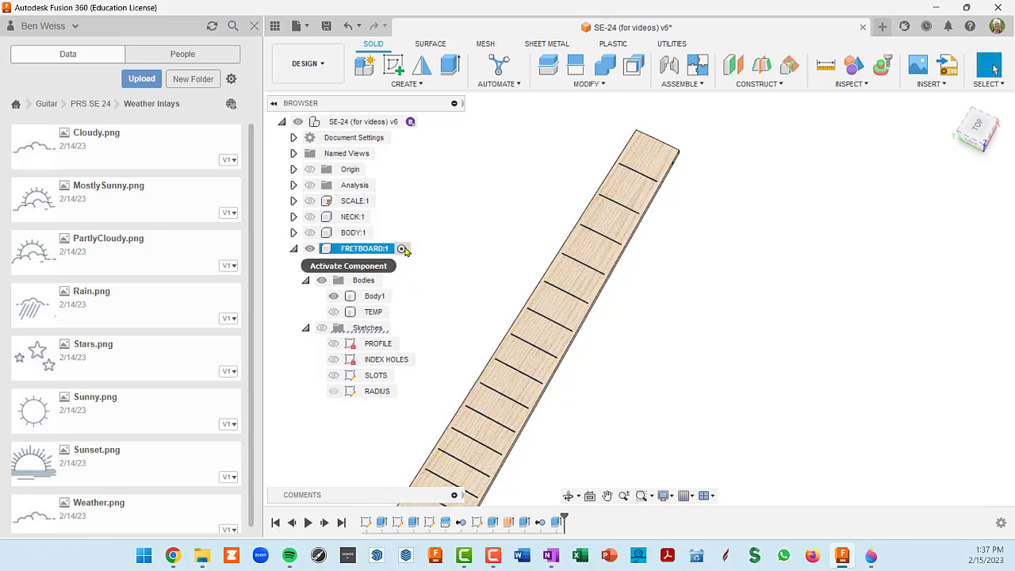
- Activate the FRETBOARD component and roll the timeline back to just before its last feature
click(402, 249)
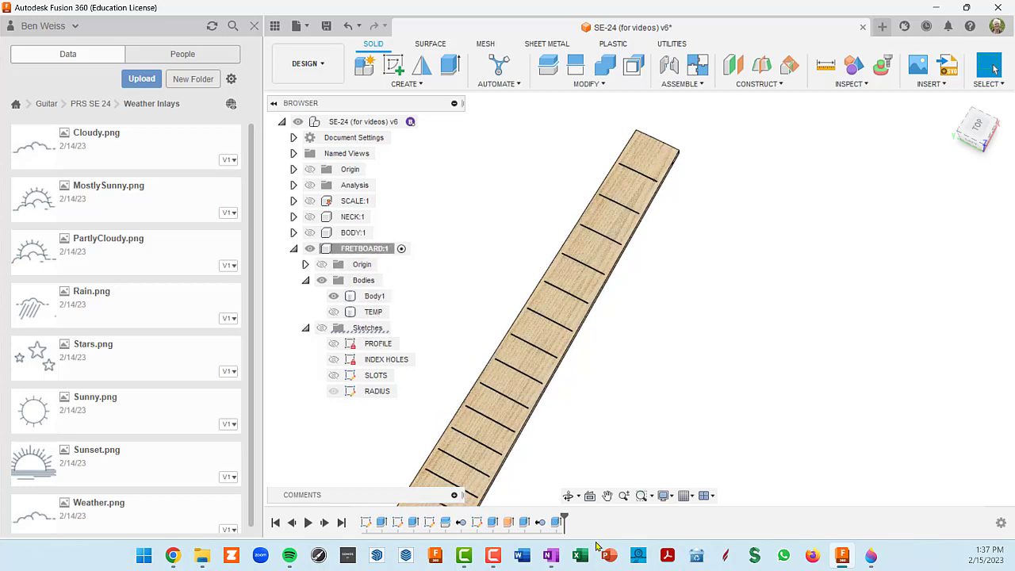
drag(562, 516, 548, 517)
shift+middle_drag(451, 374, 456, 278)
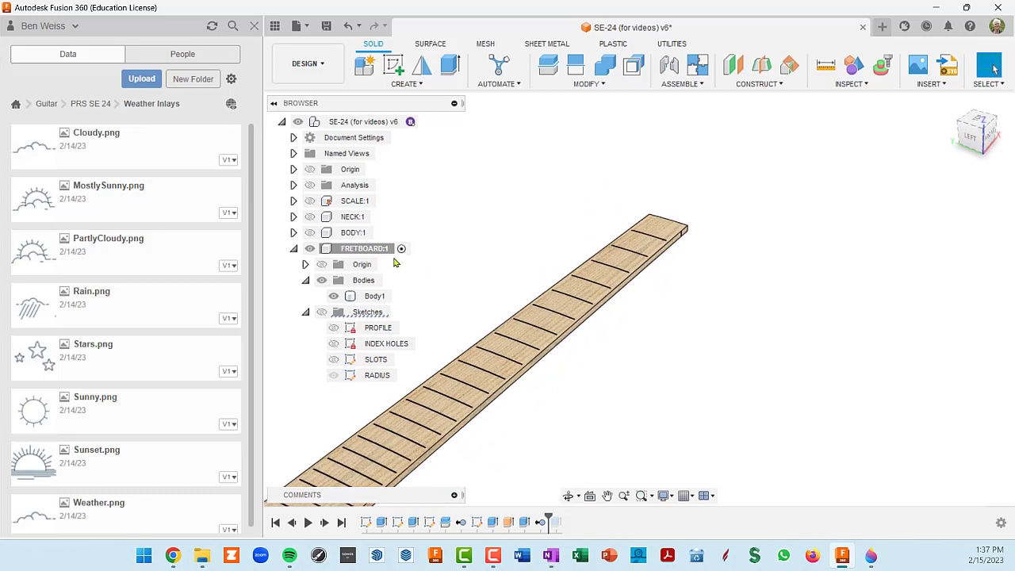
- Toggle the visibility of the NECK and BODY components on and back off, leaving only the fretboard displayed
click(310, 217)
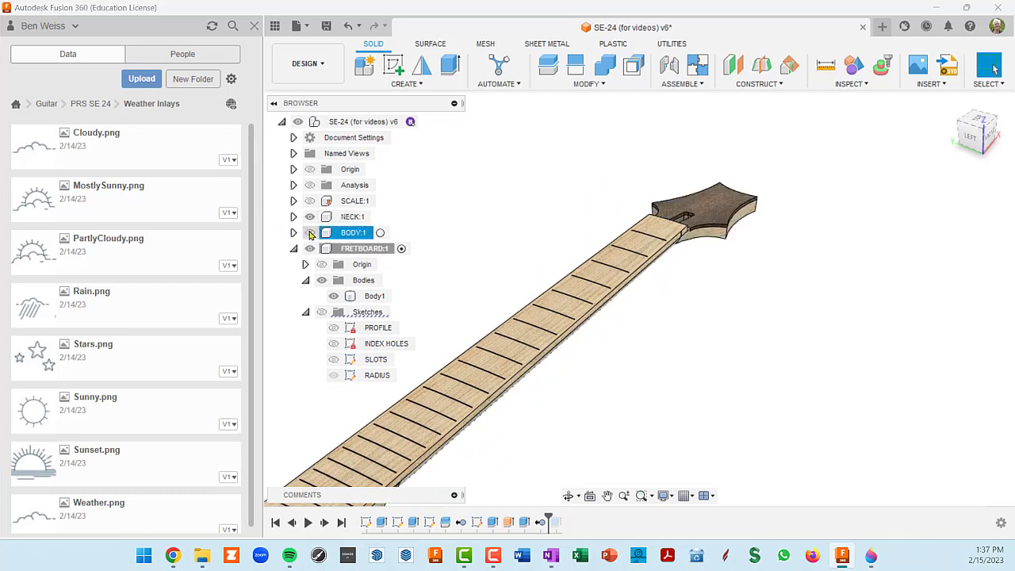
click(310, 233)
click(310, 233)
click(309, 217)
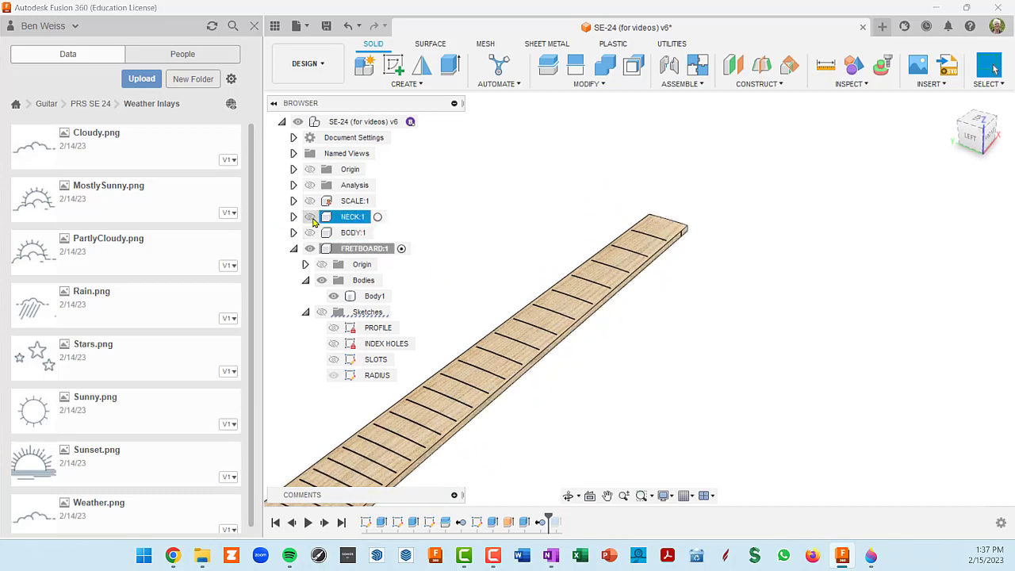
shift+middle_drag(403, 251, 524, 219)
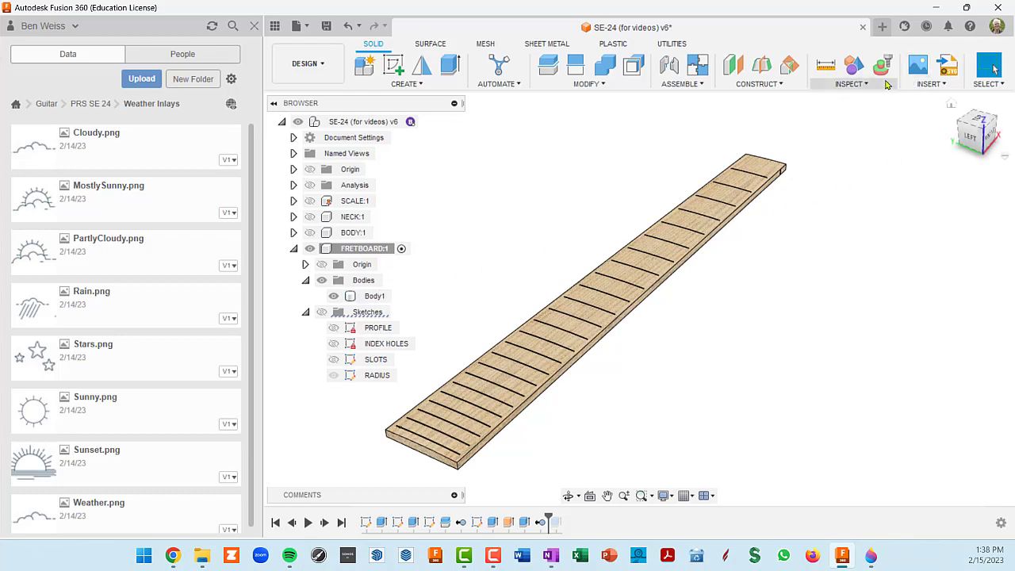
- Insert Sunny.png from the Weather Inlays folder as a canvas on the flat underside of the fretboard, keeping the default placement and scale
click(943, 84)
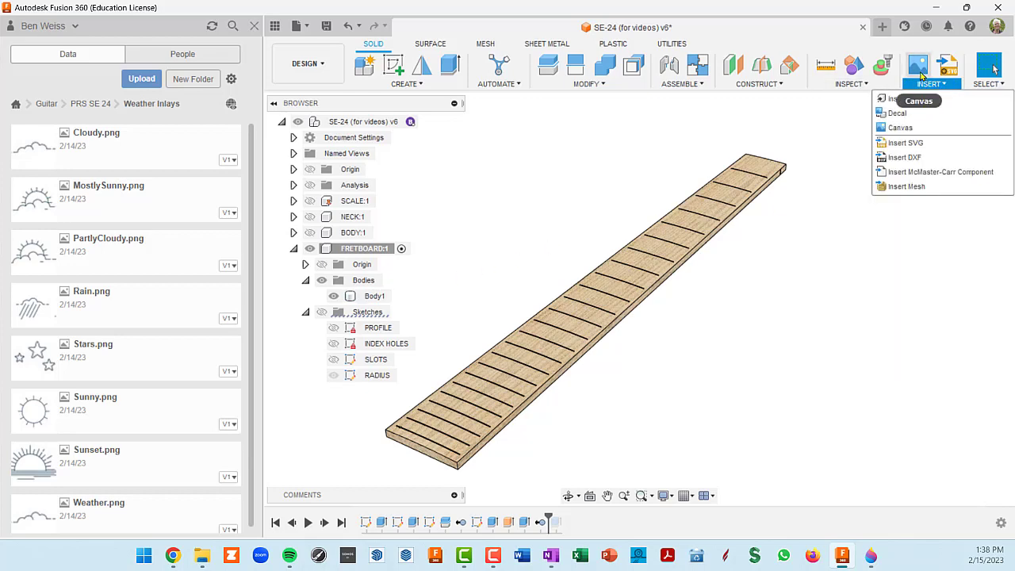
click(919, 68)
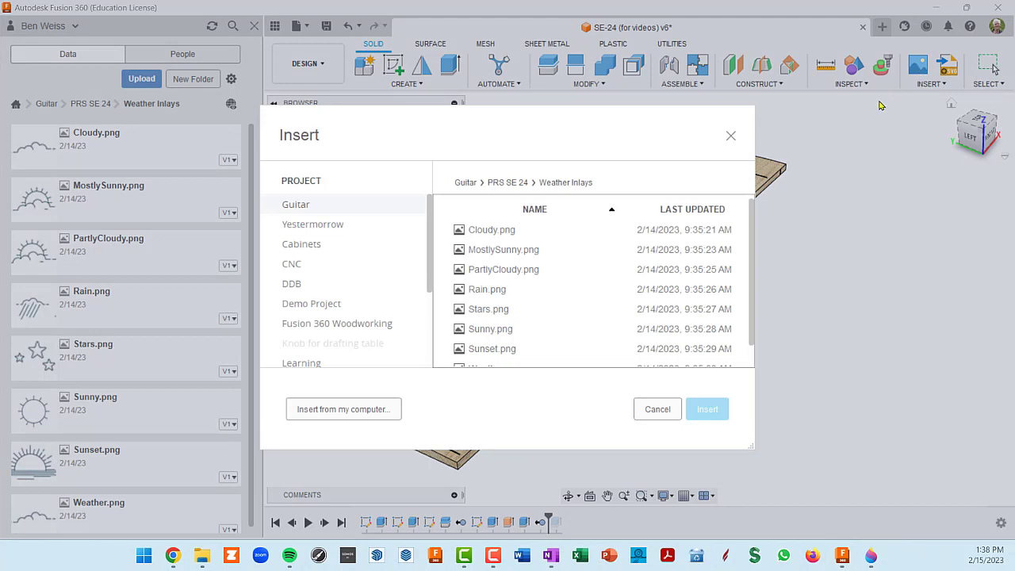
click(500, 333)
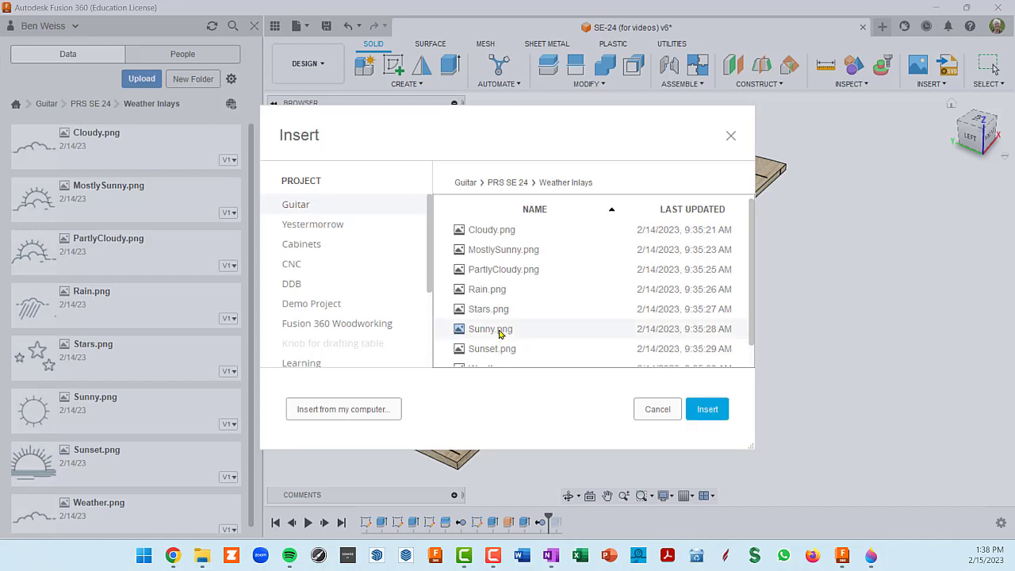
click(708, 410)
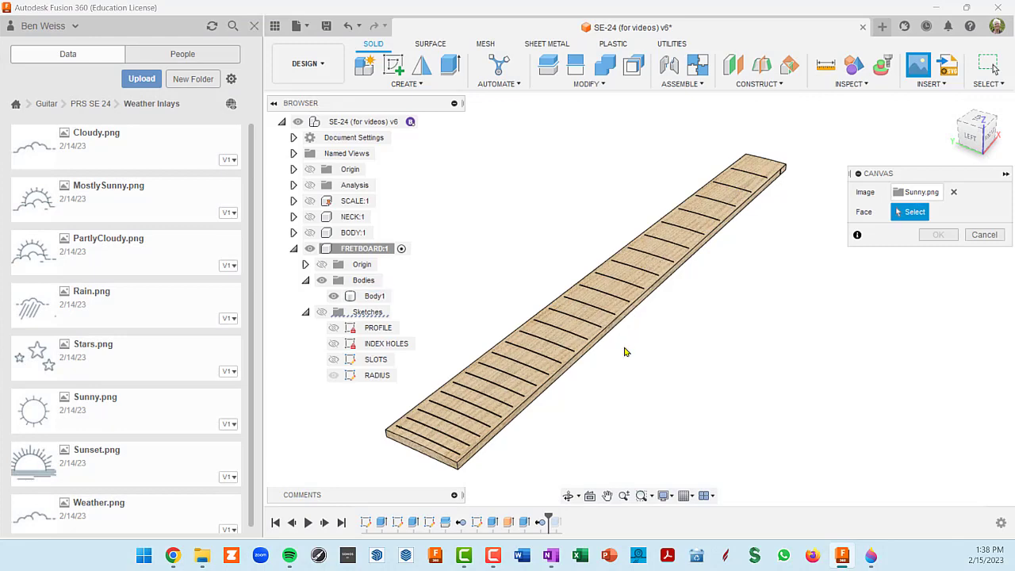
shift+middle_drag(624, 351, 617, 256)
scroll(579, 318, up, 3)
scroll(579, 318, down, 5)
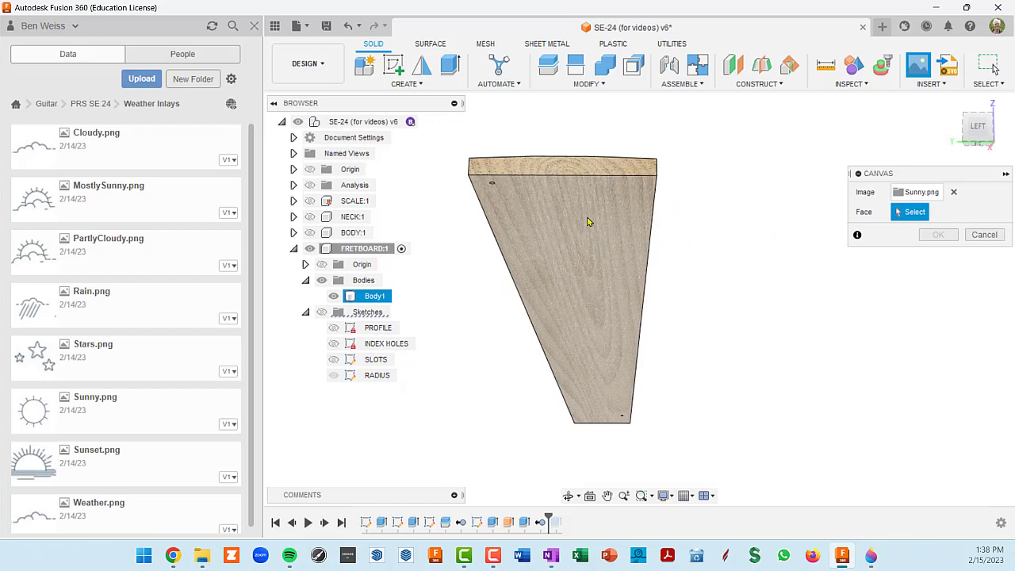
click(588, 222)
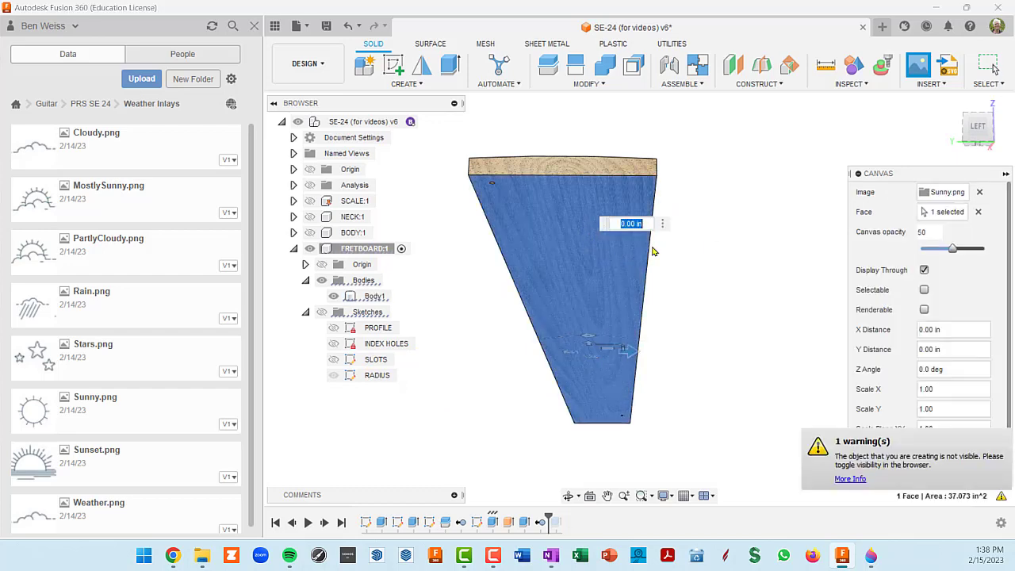
shift+middle_drag(652, 245, 663, 223)
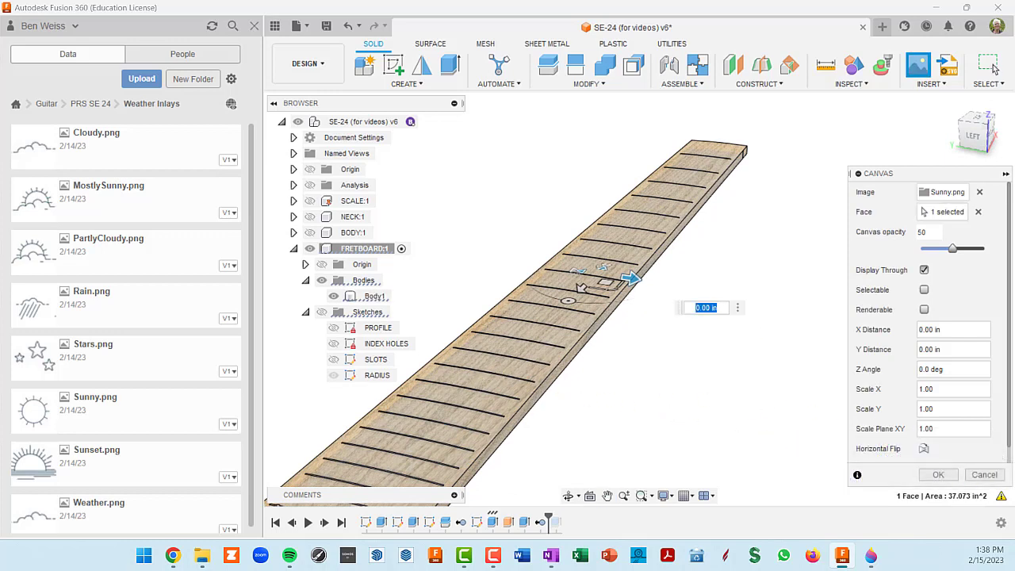
click(939, 474)
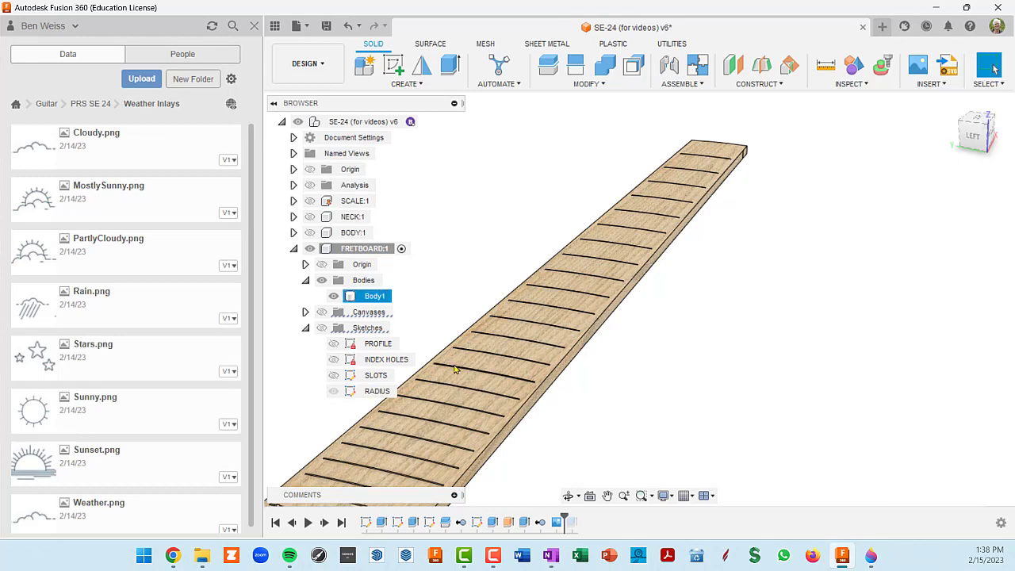
- Make the fretboard's canvases visible and expand their folder to list the Sunny canvas
click(322, 312)
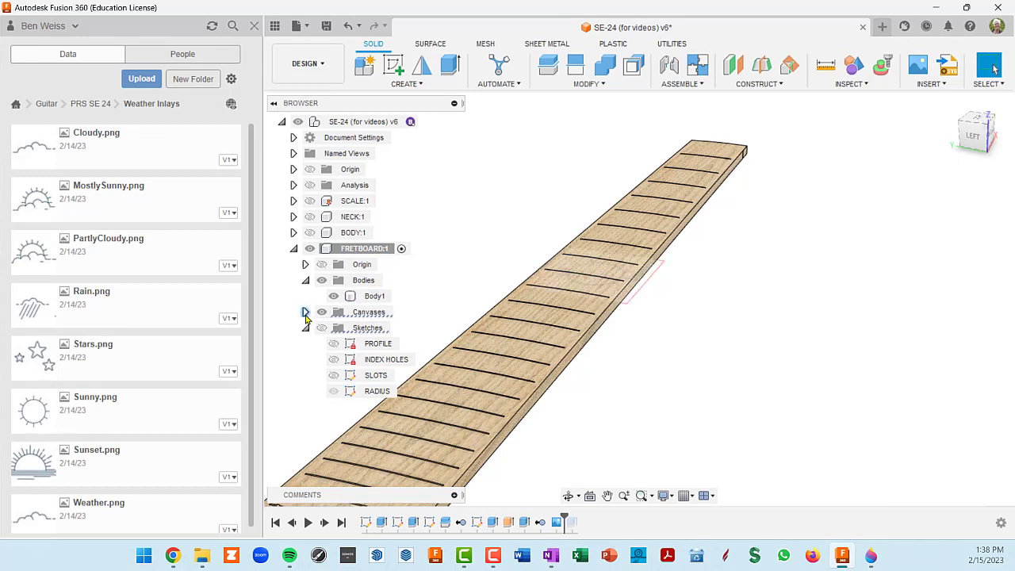
click(306, 312)
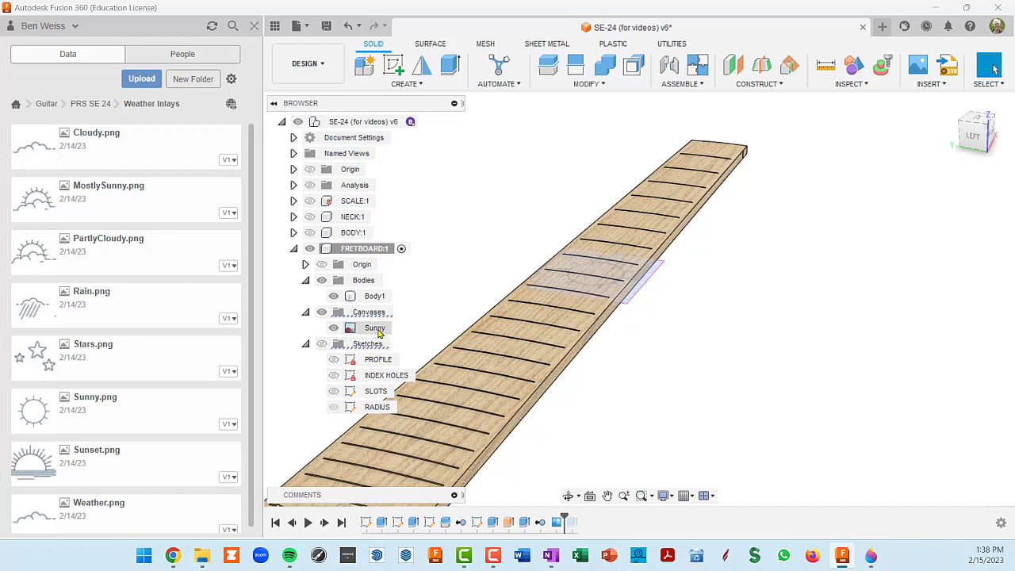
- Edit the Sunny canvas and shift it along the fretboard toward the nut end, to a Y distance of about -6.377 in
shift+middle_drag(656, 318, 658, 325)
scroll(620, 279, up, 4)
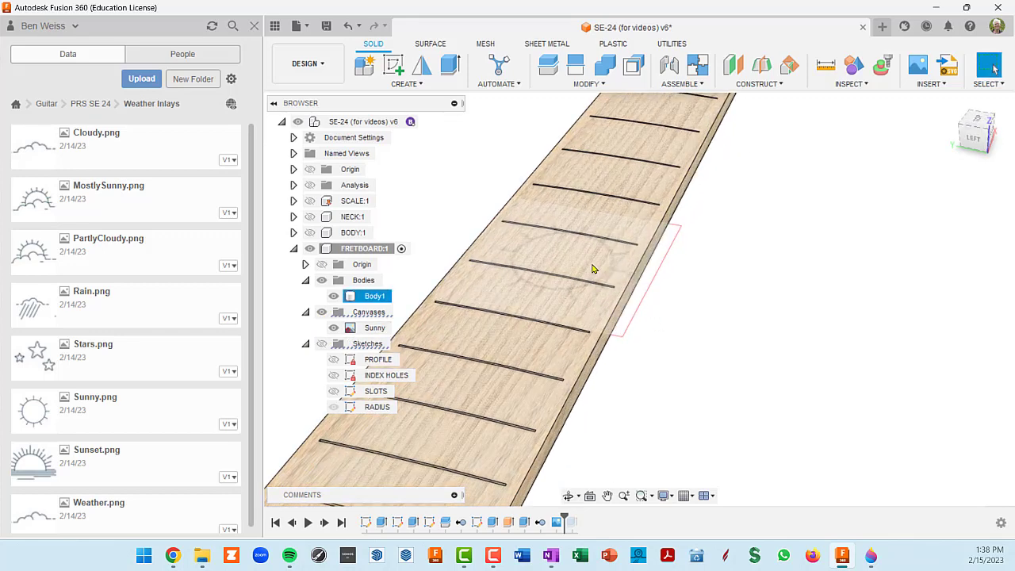
scroll(594, 270, up, 5)
scroll(596, 270, down, 7)
shift+middle_drag(605, 278, 649, 357)
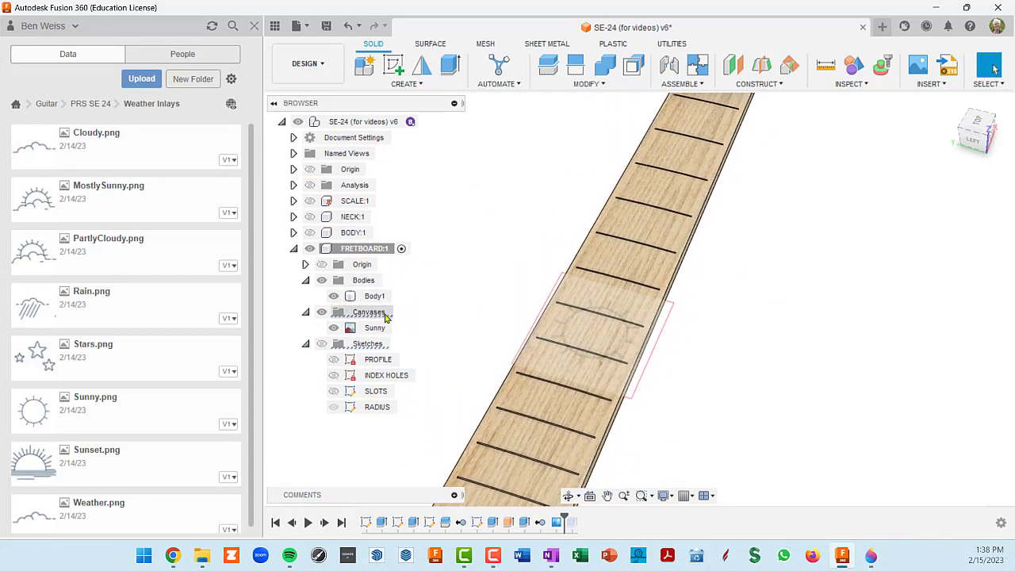
right_click(375, 329)
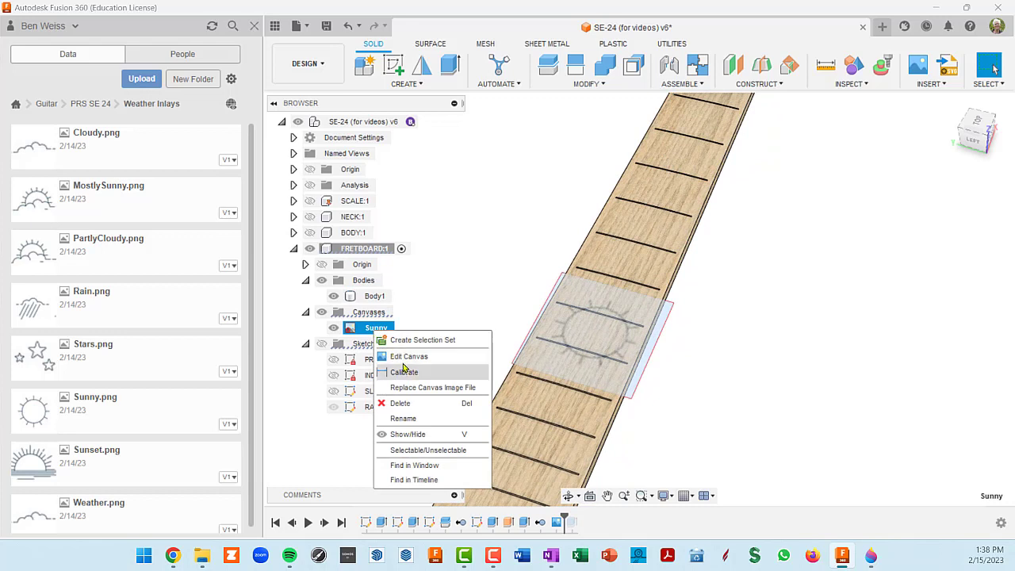
click(404, 356)
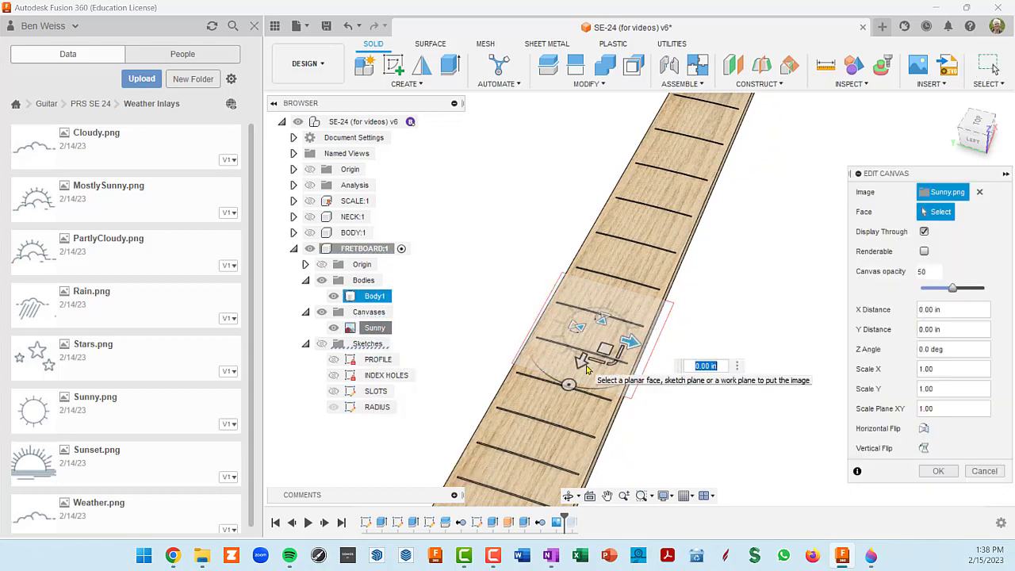
drag(580, 362, 689, 152)
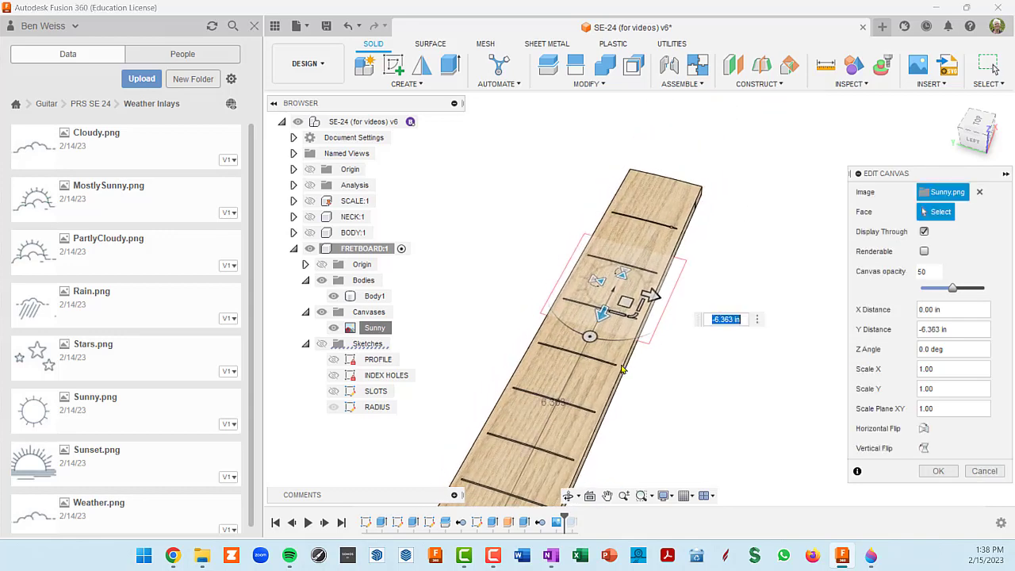
mouse_move(601, 316)
mouse_down()
mouse_move(605, 304)
mouse_move(603, 314)
mouse_up()
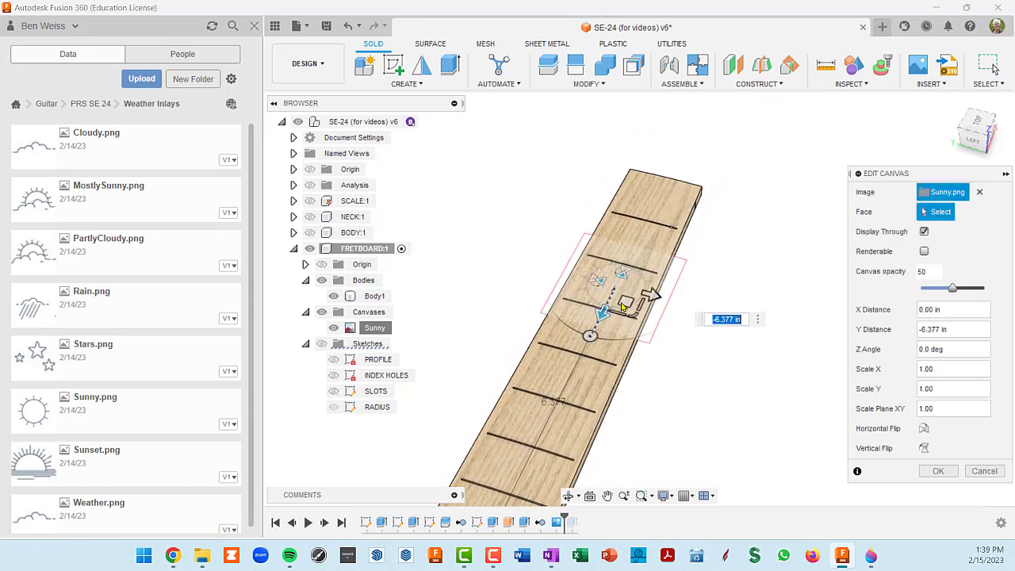
- Scale the Sunny canvas down uniformly to fit between the second and third fret slots, offset it about 0.015 in X and 0.187 in Y, and accept
click(982, 123)
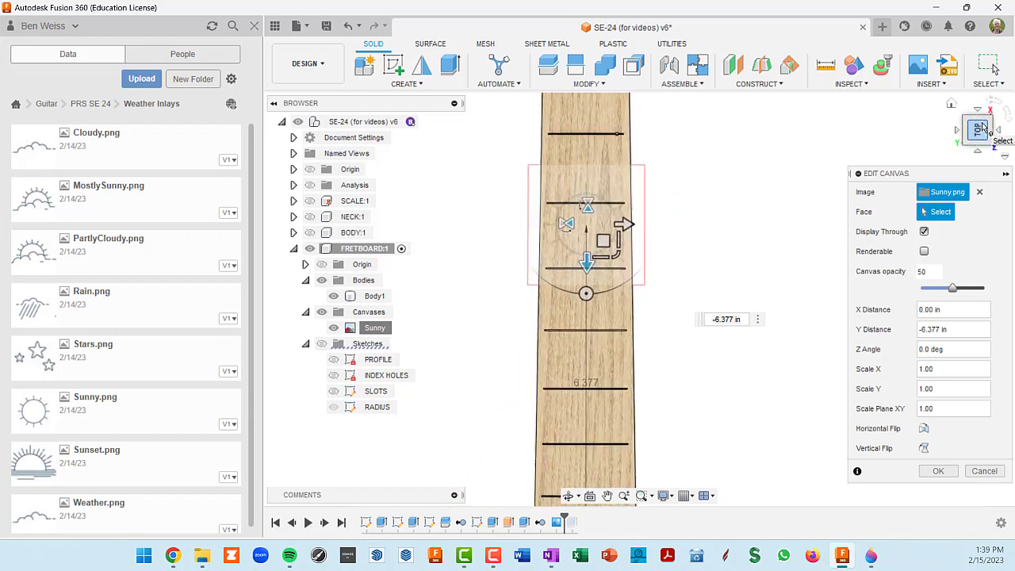
scroll(619, 256, up, 4)
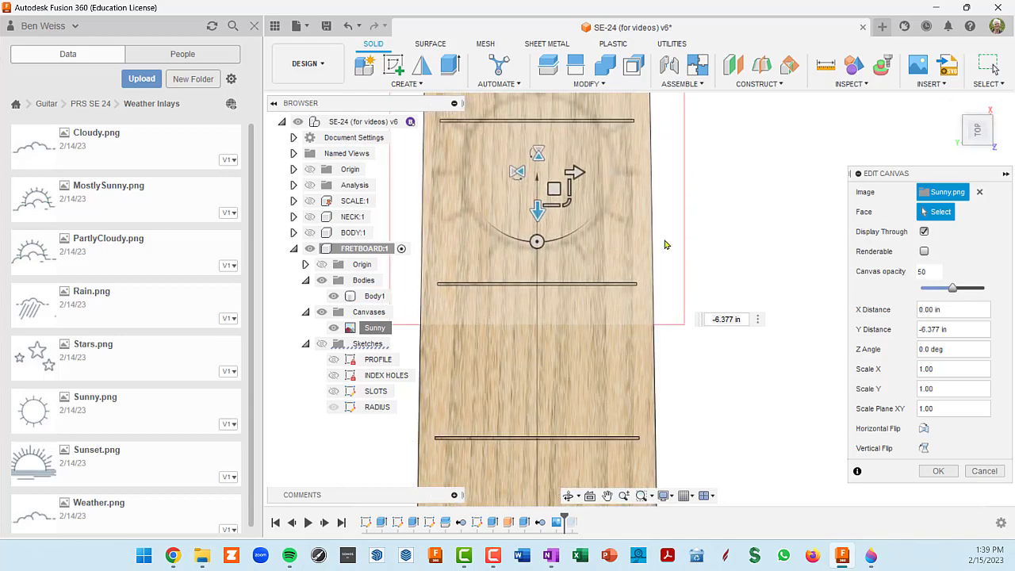
click(611, 283)
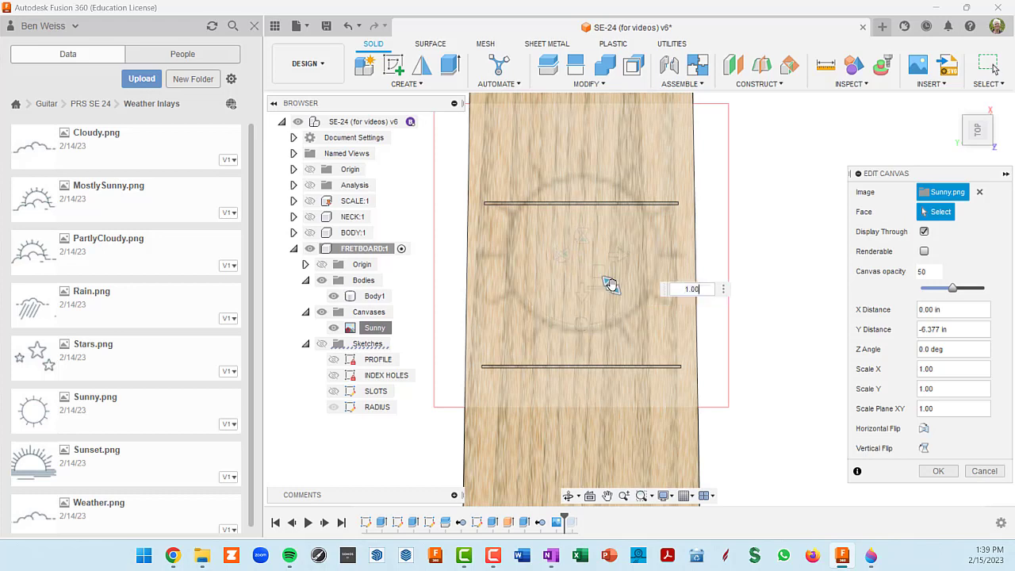
text(0.313)
drag(588, 259, 600, 293)
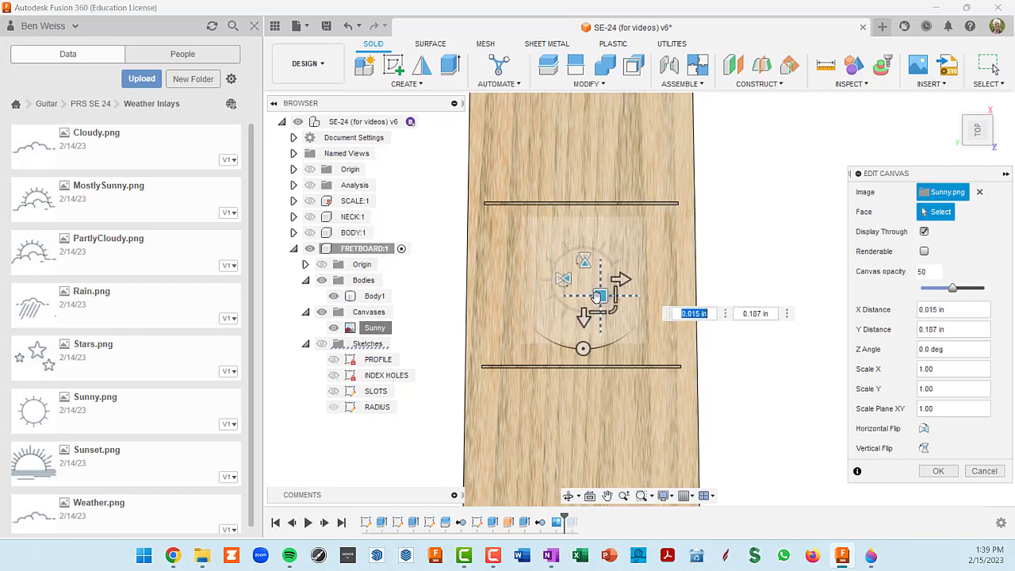
scroll(597, 295, up, 1)
scroll(596, 295, down, 3)
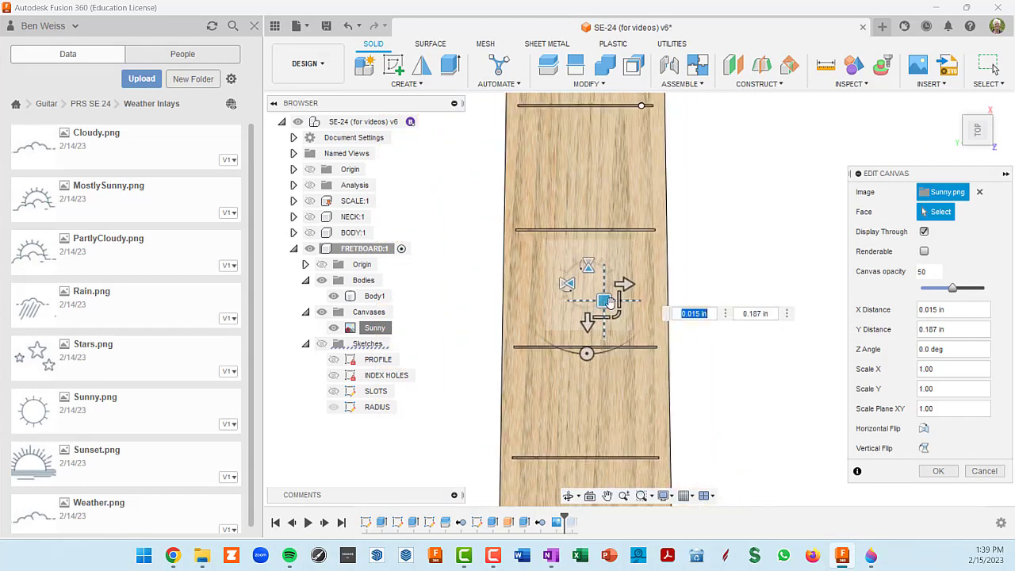
click(932, 471)
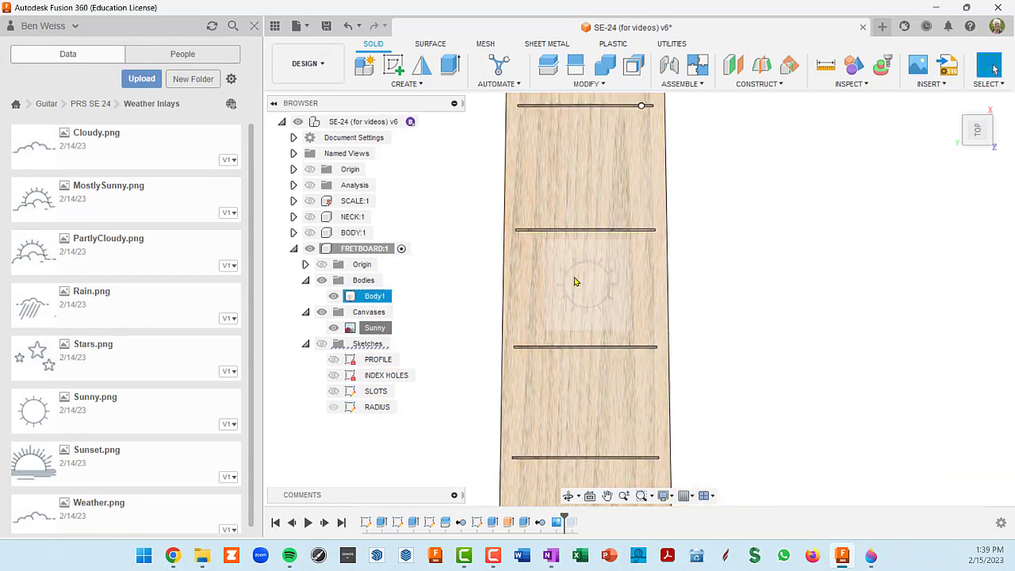
- Calibrate the Sunny canvas by picking two opposite points across the sun's circle and entering a smaller diameter
scroll(576, 281, up, 3)
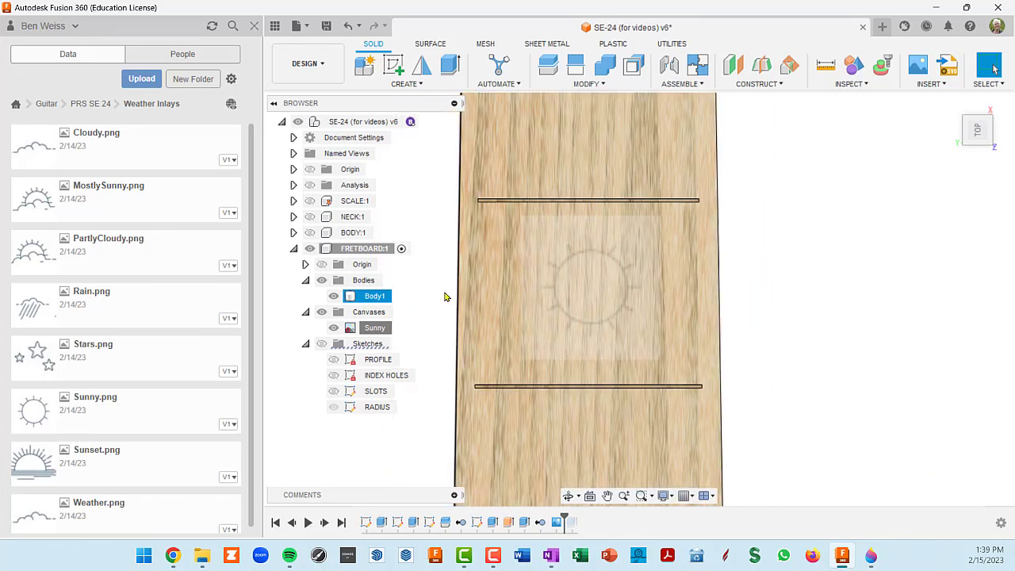
right_click(373, 329)
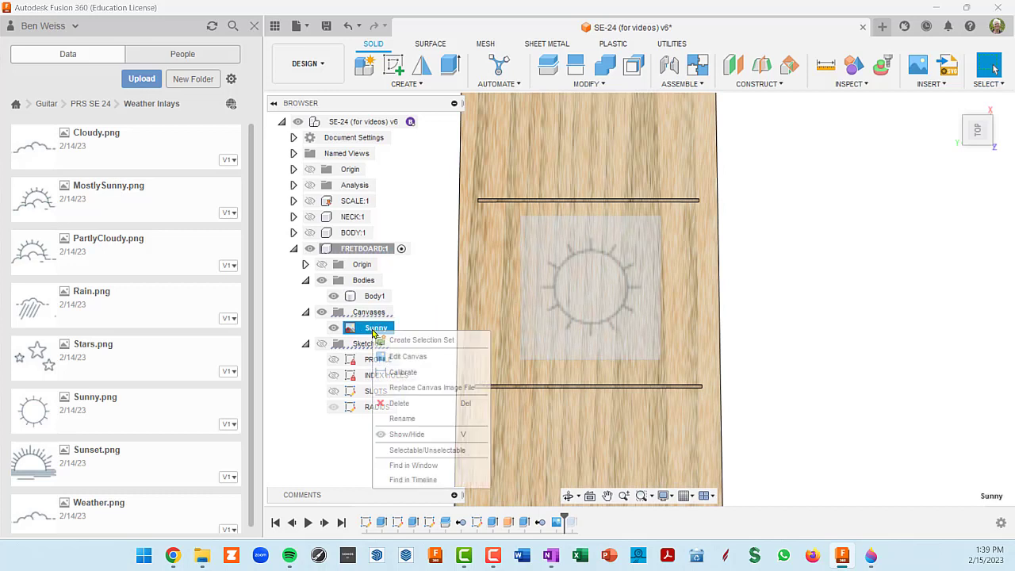
click(403, 372)
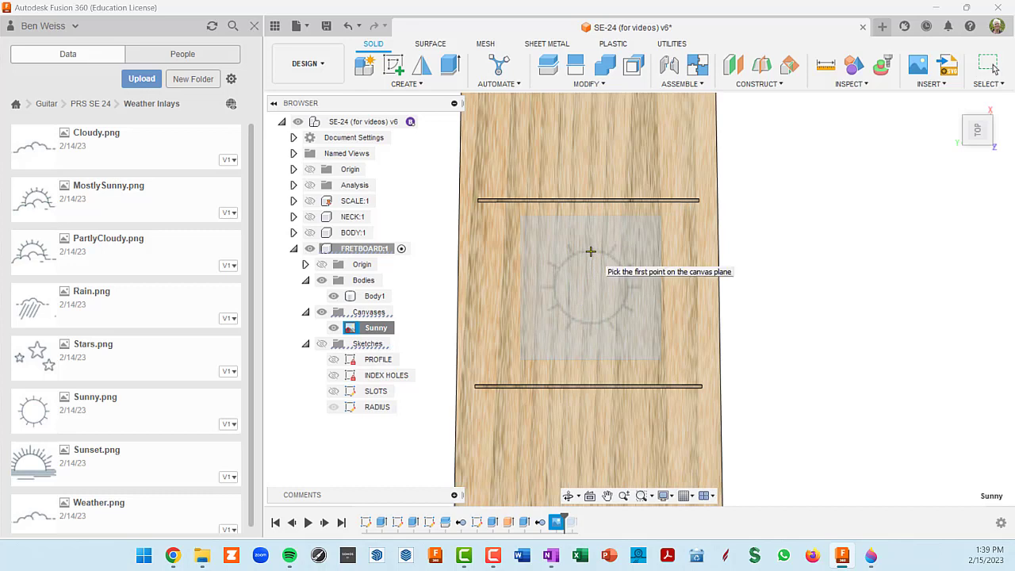
click(590, 251)
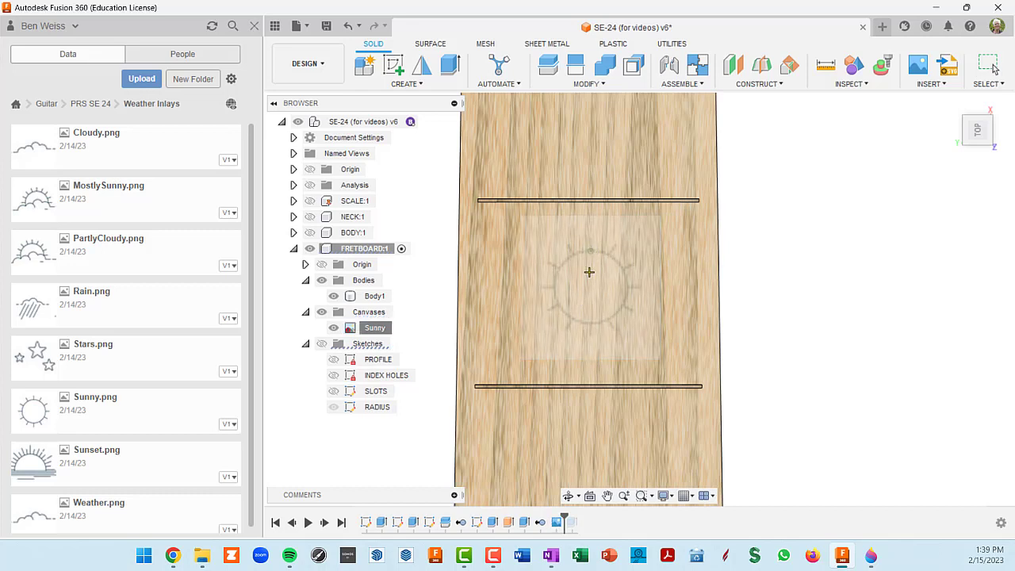
click(590, 324)
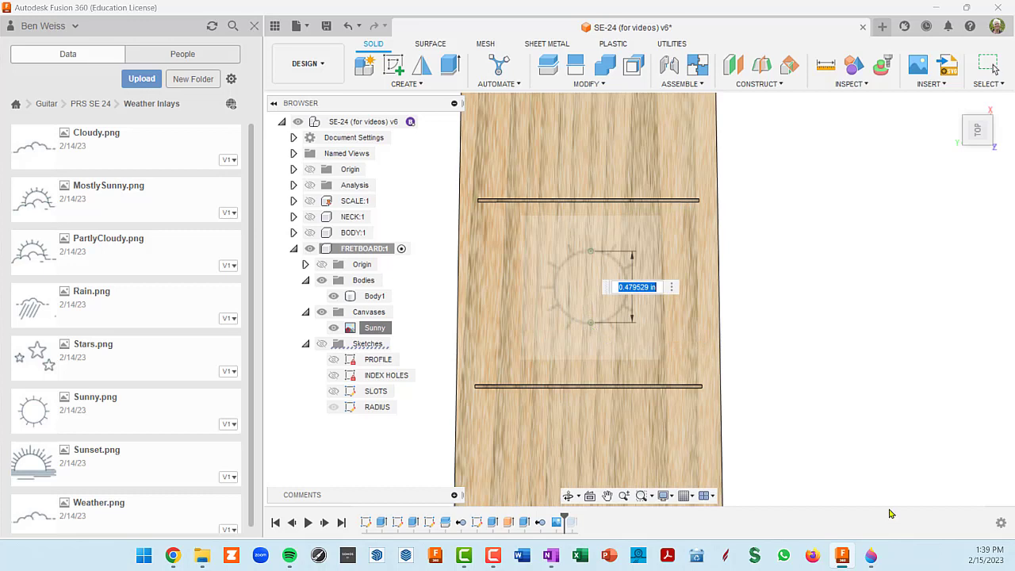
key(BackSpace)
key(Return)
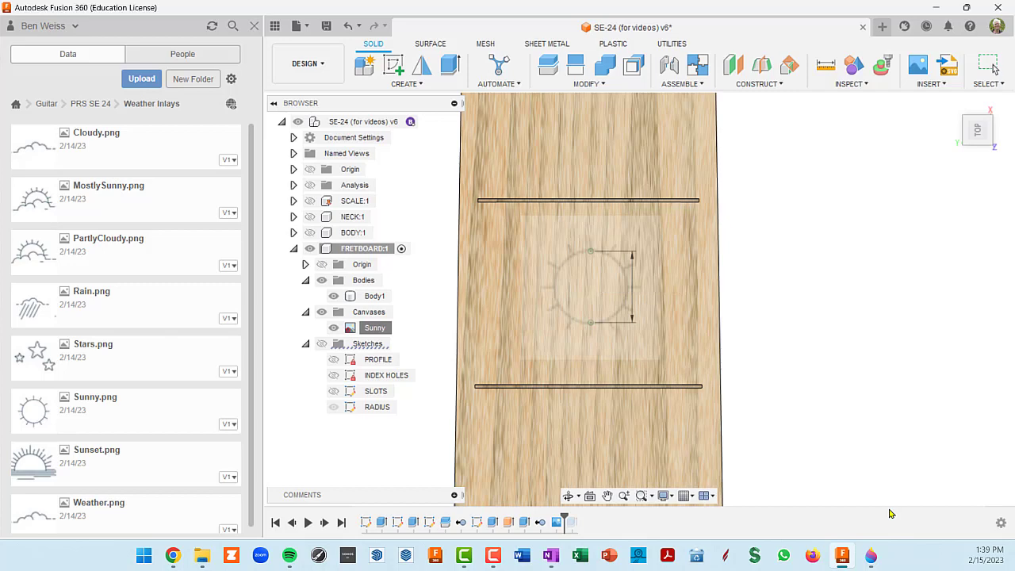
- Examine the calibrated sun image's size and position between the second and third fret slots
scroll(890, 514, down, 6)
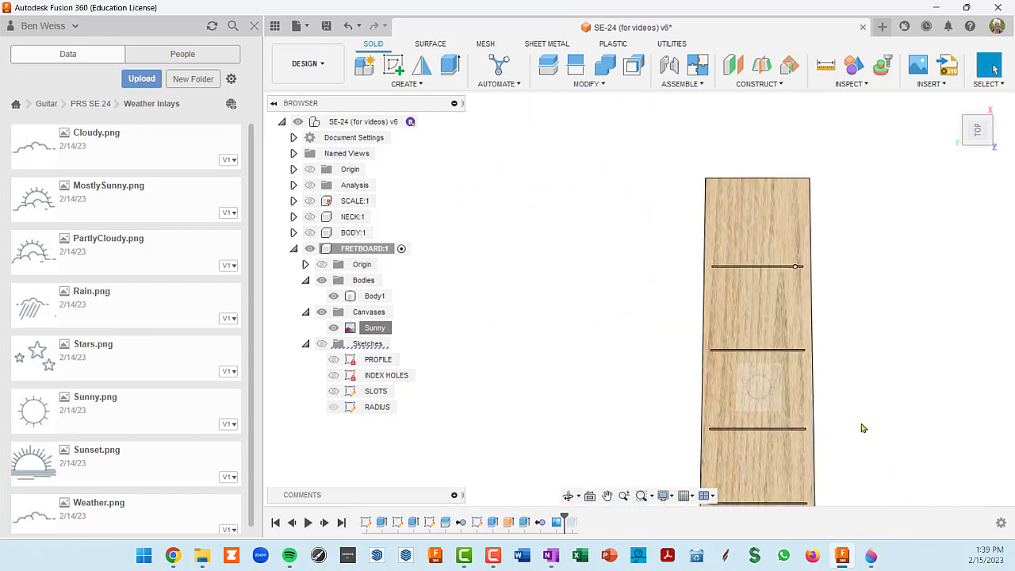
click(695, 388)
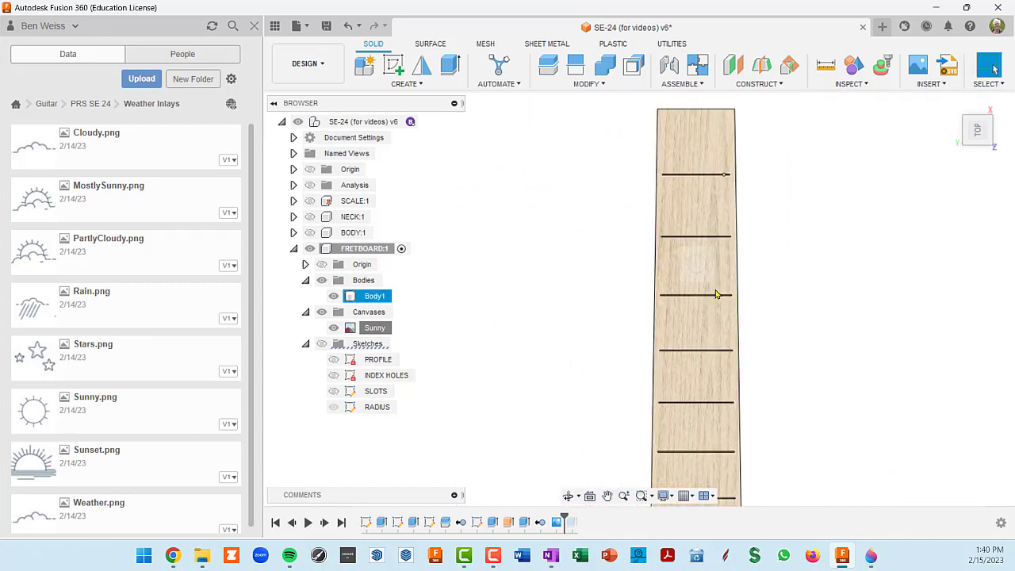
scroll(696, 263, up, 5)
middle_drag(716, 263, 687, 297)
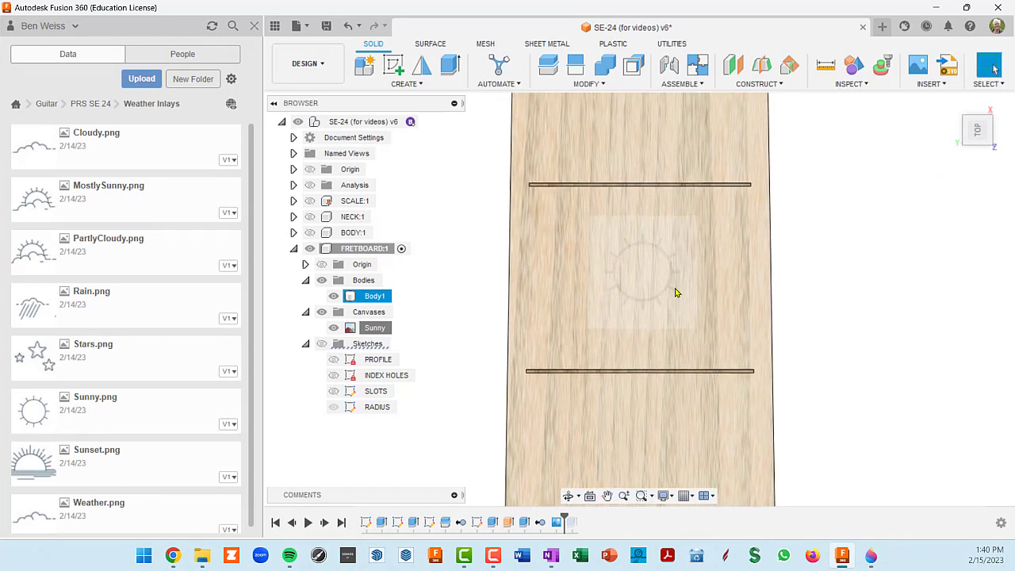
scroll(682, 295, down, 2)
middle_drag(691, 301, 655, 232)
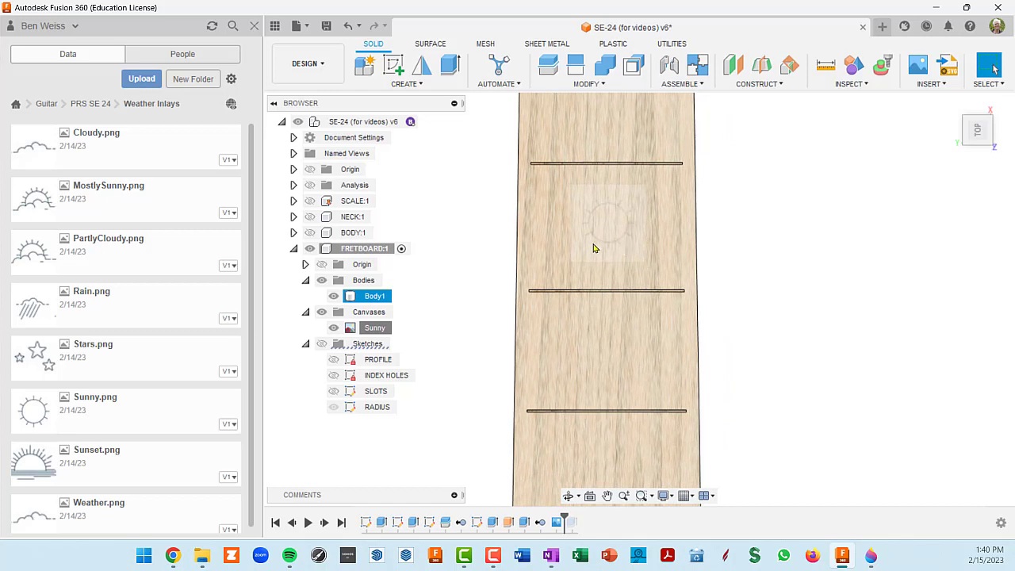
scroll(634, 226, up, 2)
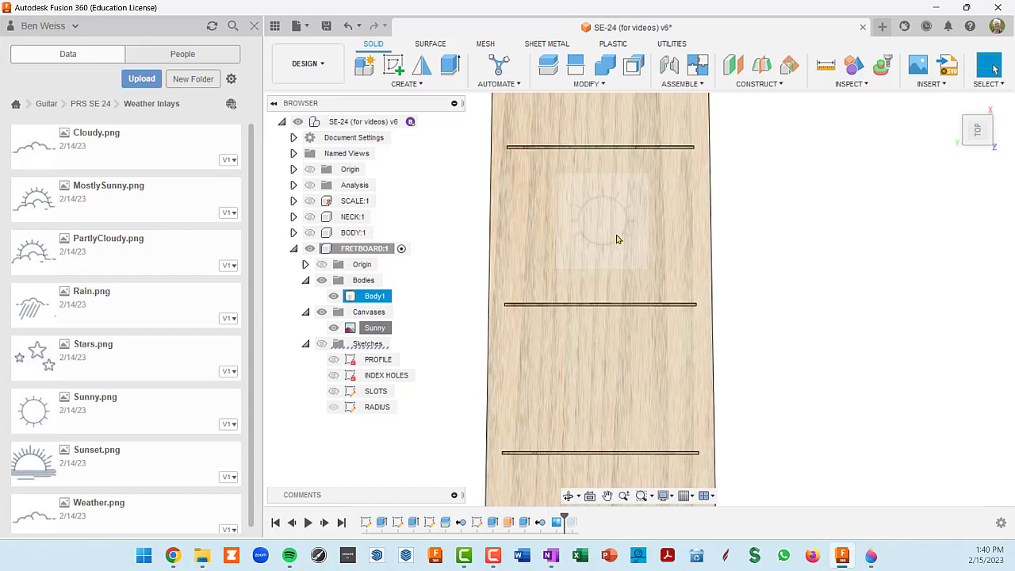
scroll(665, 263, down, 2)
- Start a new sketch on the flat underside of the fretboard, facing the Sunny canvas
mouse_move(663, 270)
shift+middle_down()
mouse_move(625, 139)
mouse_move(553, 235)
mouse_move(576, 277)
mouse_move(555, 243)
mouse_move(521, 231)
mouse_move(544, 257)
mouse_move(600, 263)
mouse_move(583, 279)
mouse_move(573, 207)
mouse_move(556, 197)
shift+middle_up()
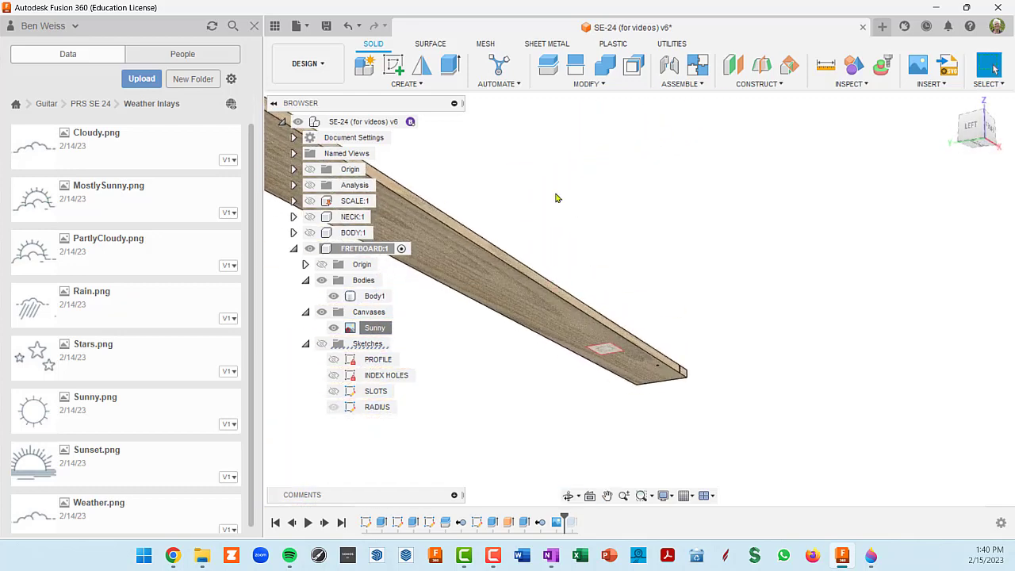
click(395, 70)
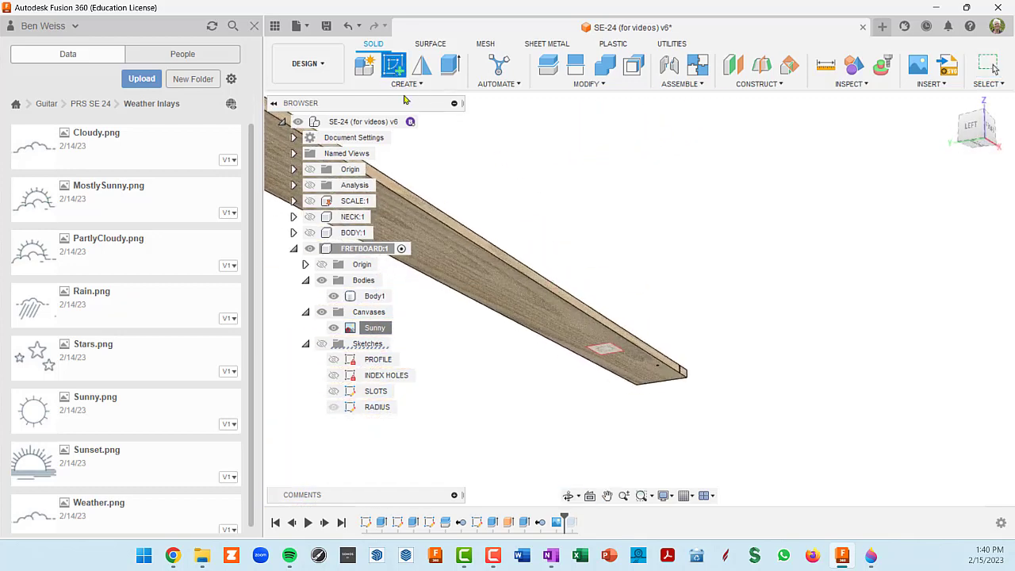
click(510, 296)
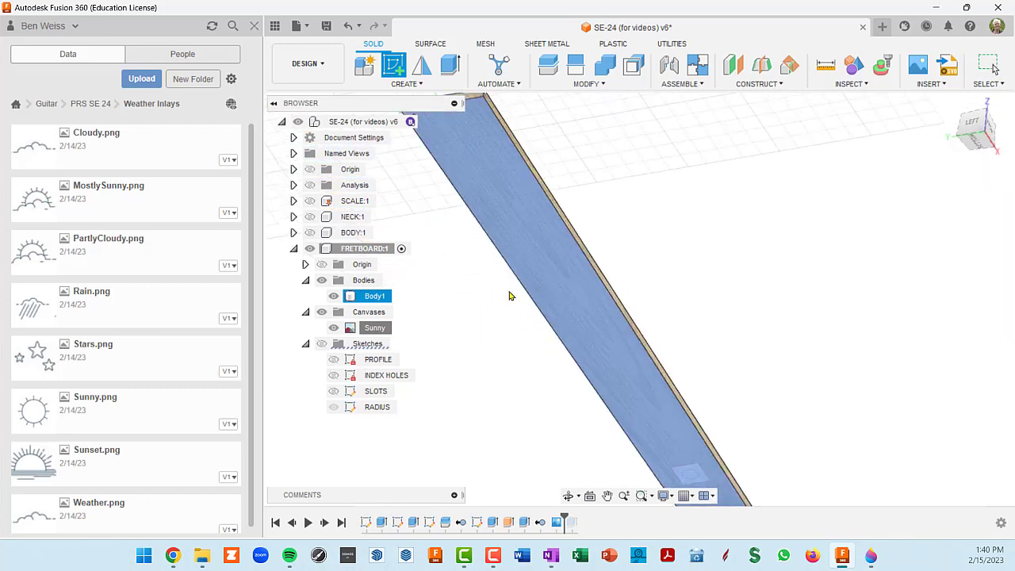
scroll(539, 333, down, 3)
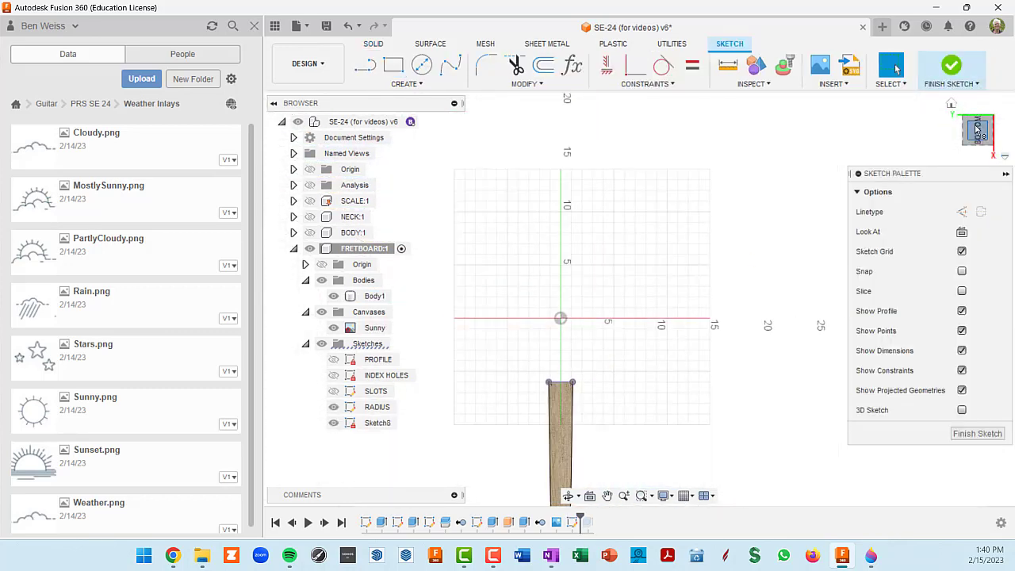
click(1007, 119)
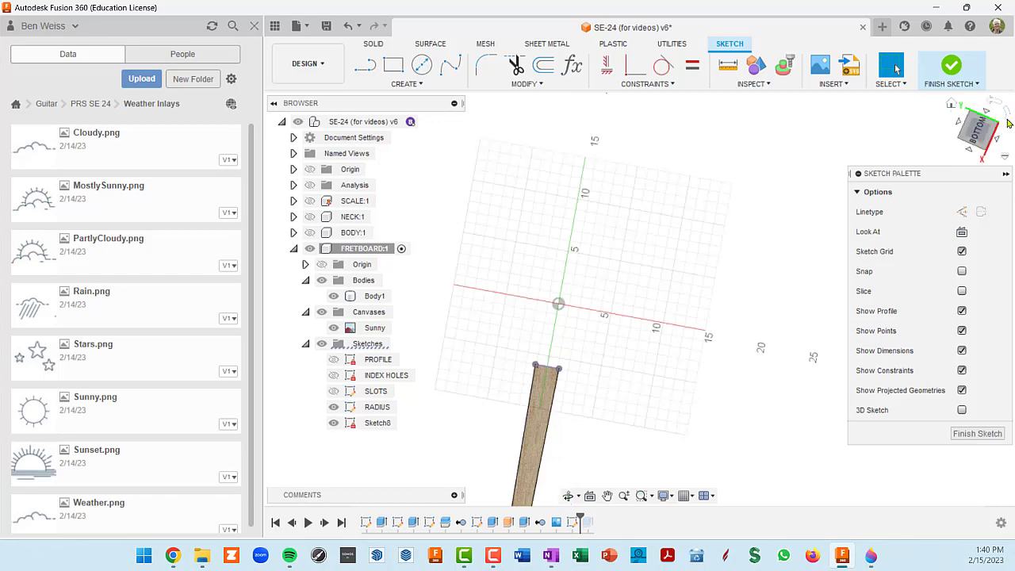
click(1009, 123)
middle_drag(674, 132, 610, 295)
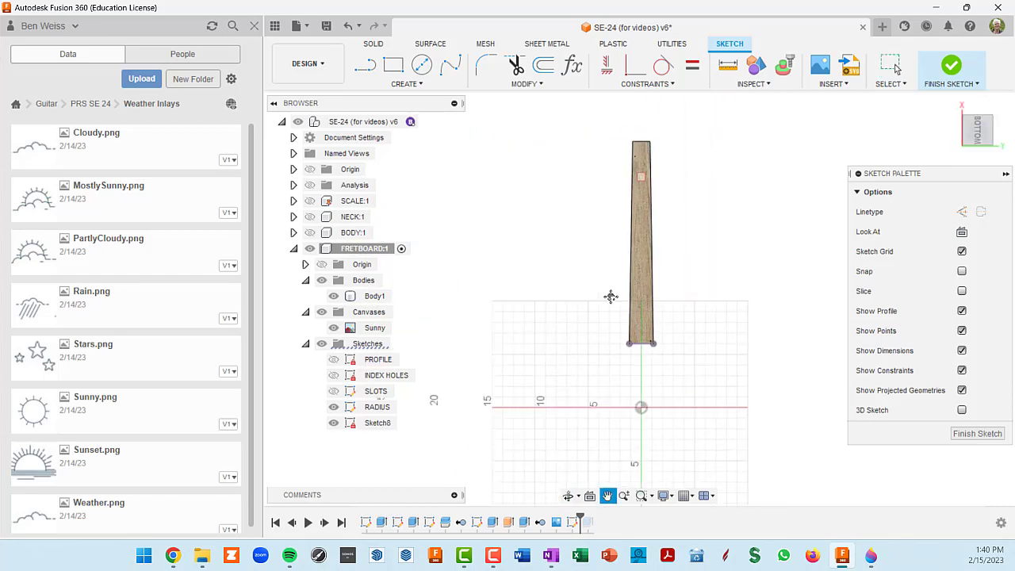
scroll(625, 276, down, 2)
scroll(631, 262, up, 5)
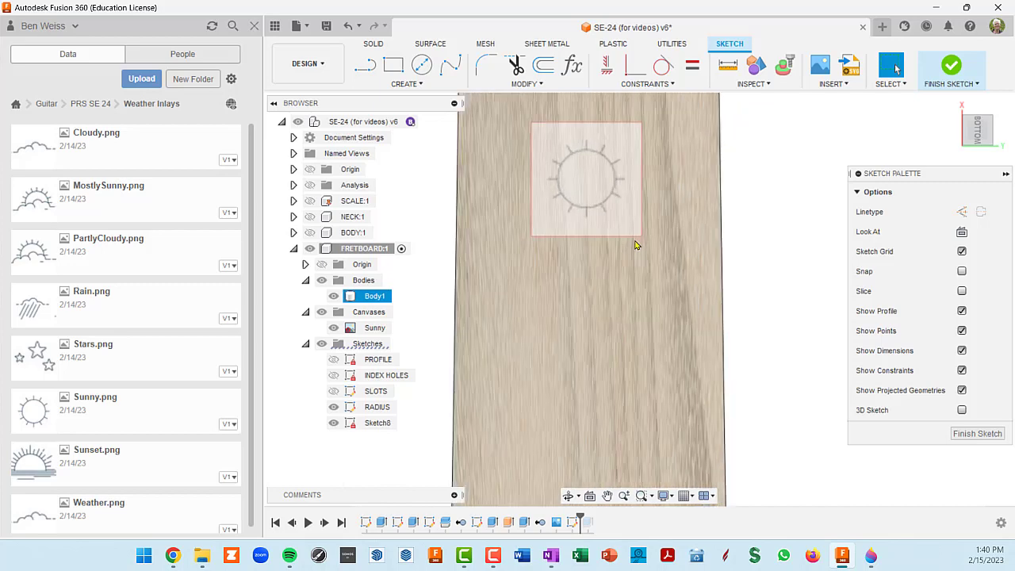
scroll(641, 245, down, 1)
middle_drag(641, 245, 673, 345)
scroll(686, 337, up, 1)
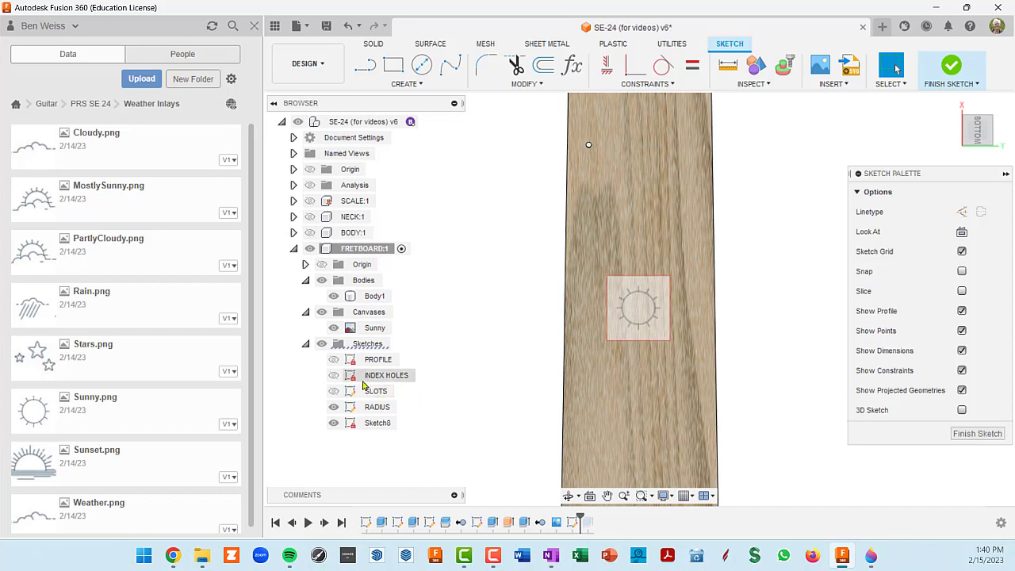
- Show the SLOTS sketch and hide the fretboard's bodies, leaving the fret lines and Sunny canvas as the sketch reference
click(334, 392)
click(334, 392)
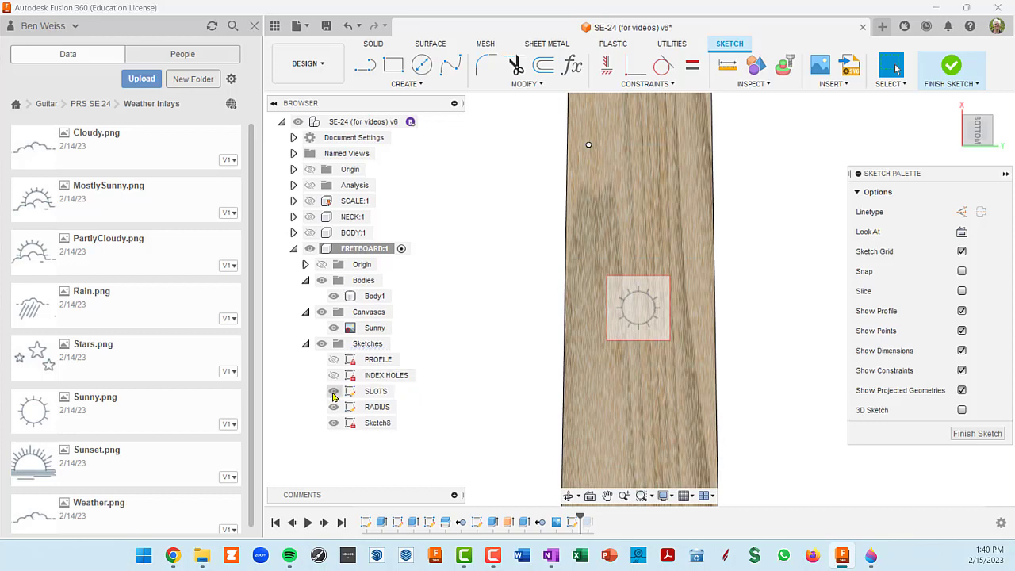
click(322, 281)
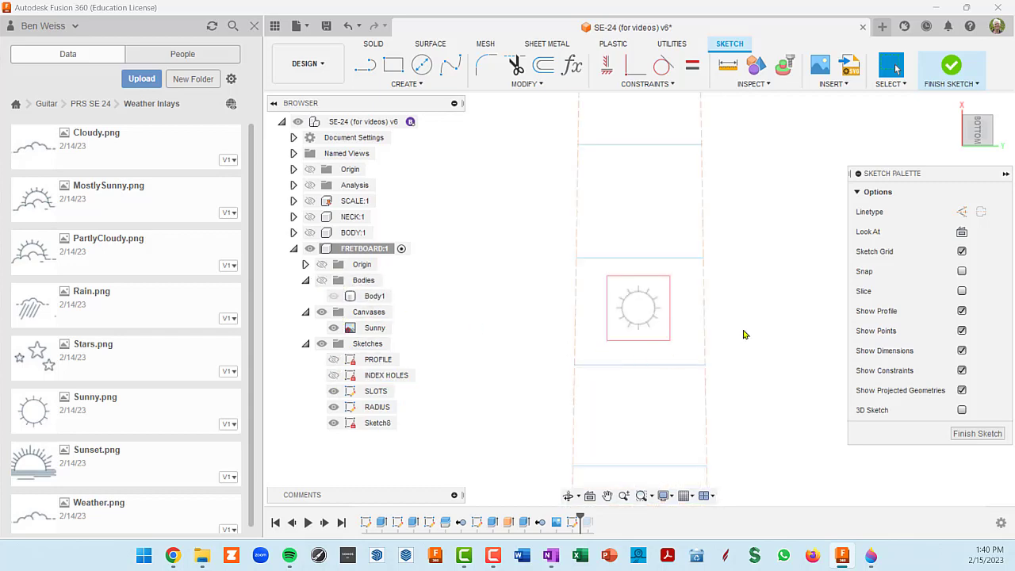
mouse_move(744, 335)
middle_down()
mouse_move(706, 344)
mouse_move(702, 410)
middle_up()
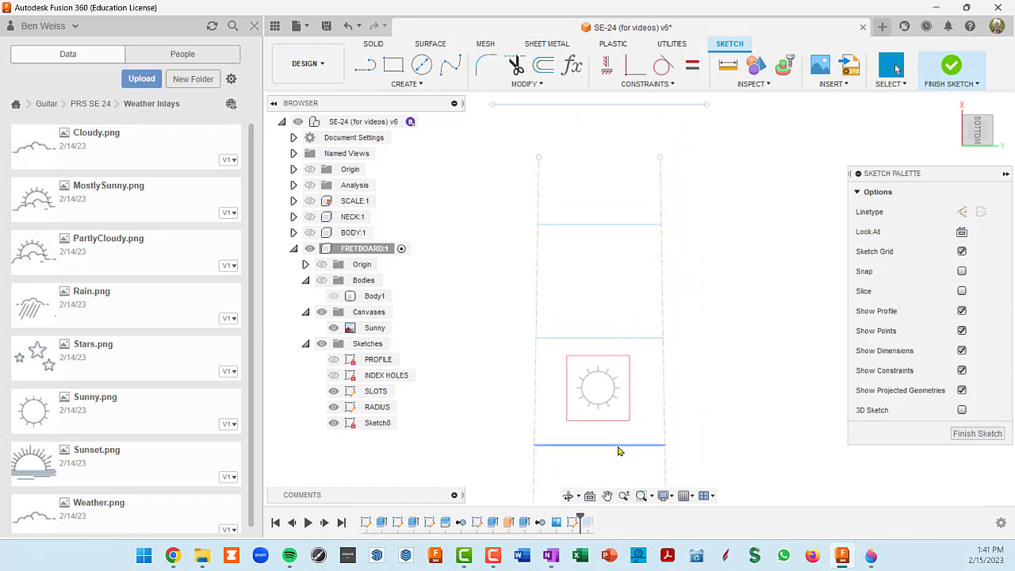
middle_drag(712, 389, 720, 316)
scroll(645, 256, up, 5)
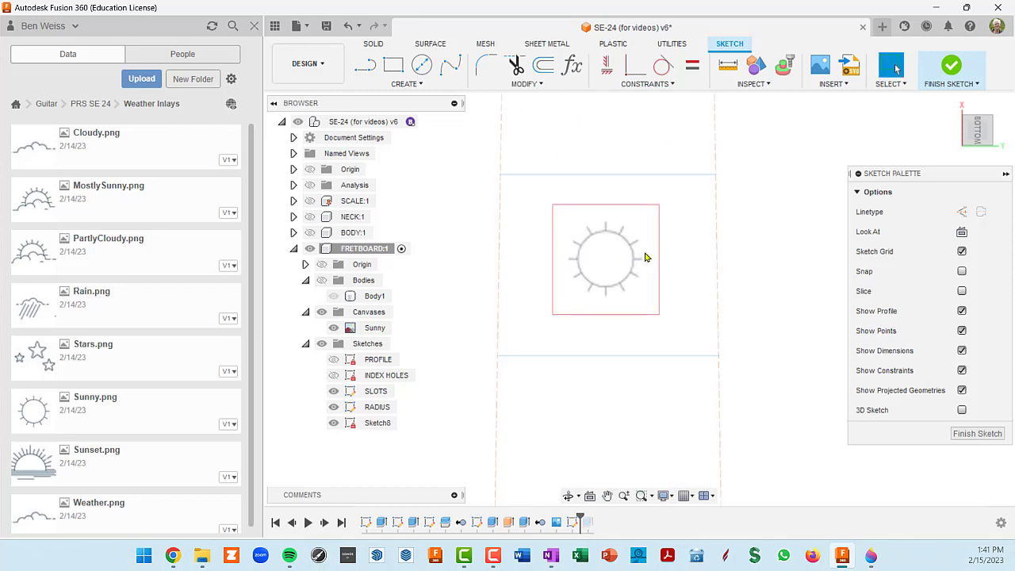
- Rename the newly created inlay sketch as F3 INLAY
scroll(646, 290, down, 3)
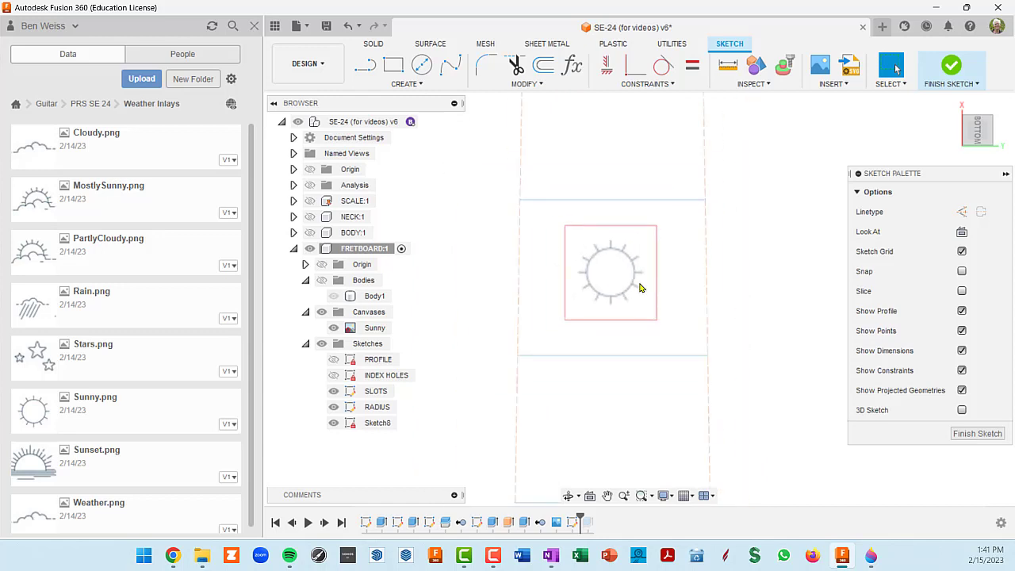
click(376, 431)
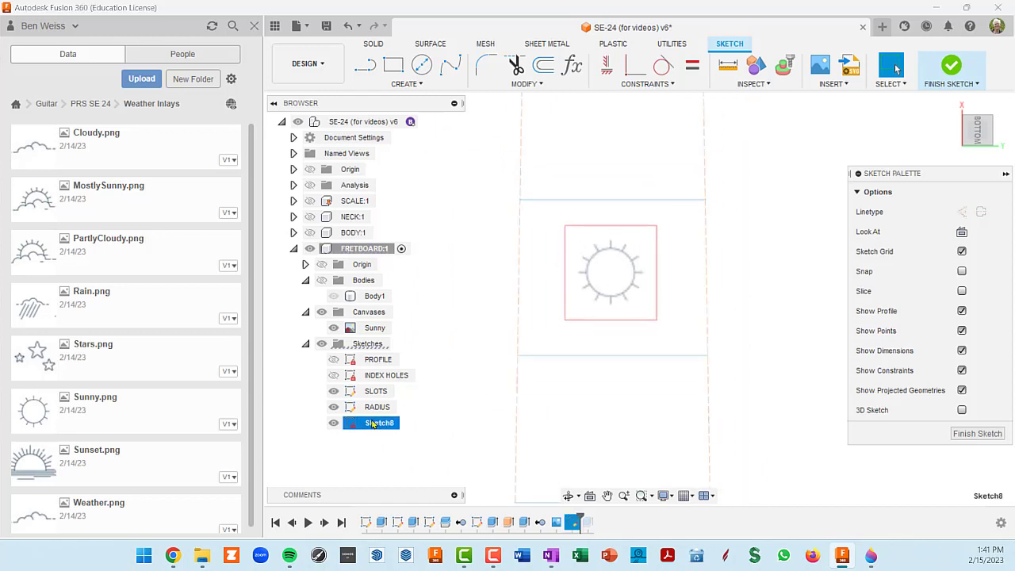
click(385, 423)
text(F3 INLAY)
key(Return)
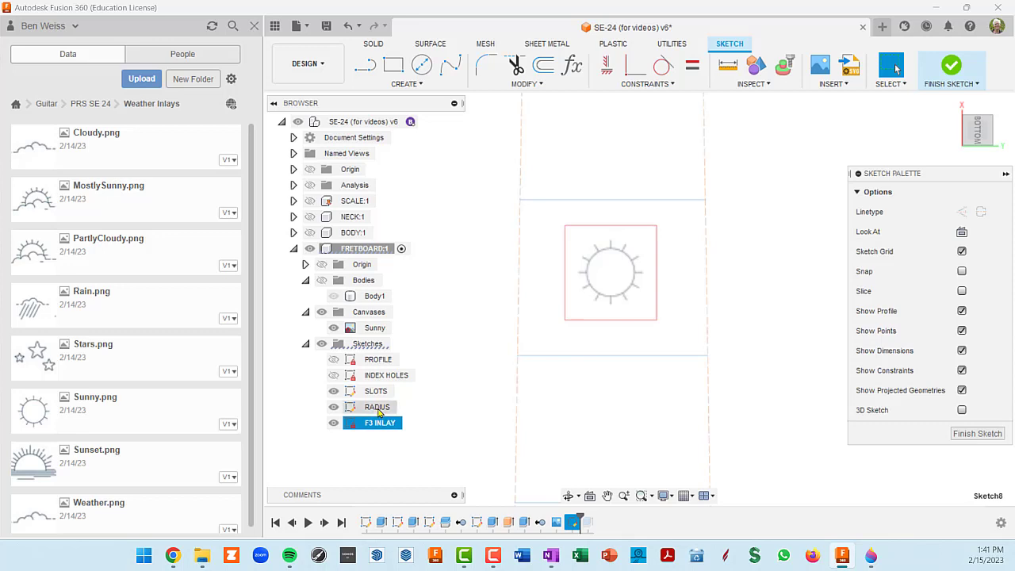
- Draw a 0.375 in diameter circle from the sun's centre, tracing the circle on the Sunny canvas
click(421, 64)
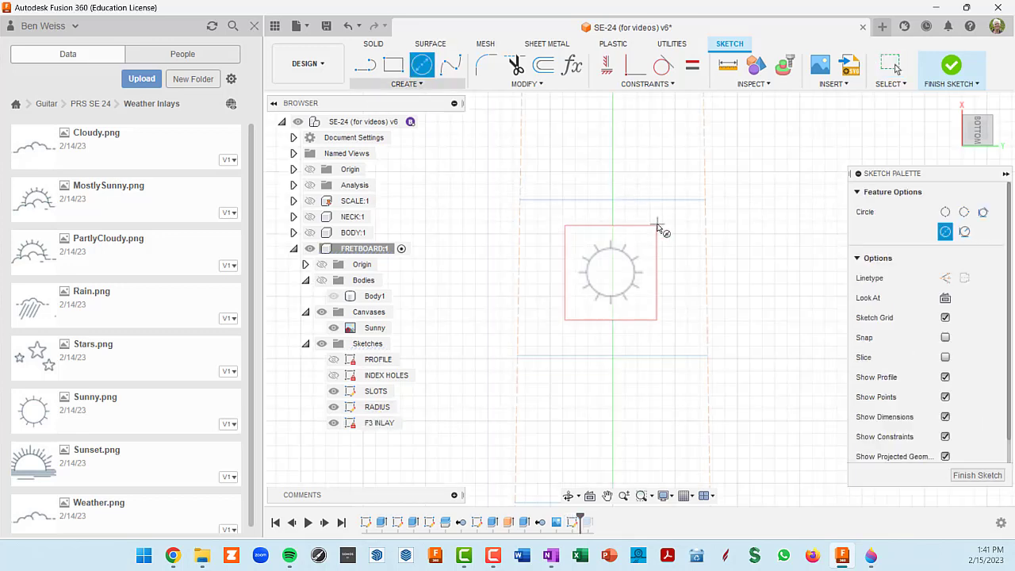
click(610, 273)
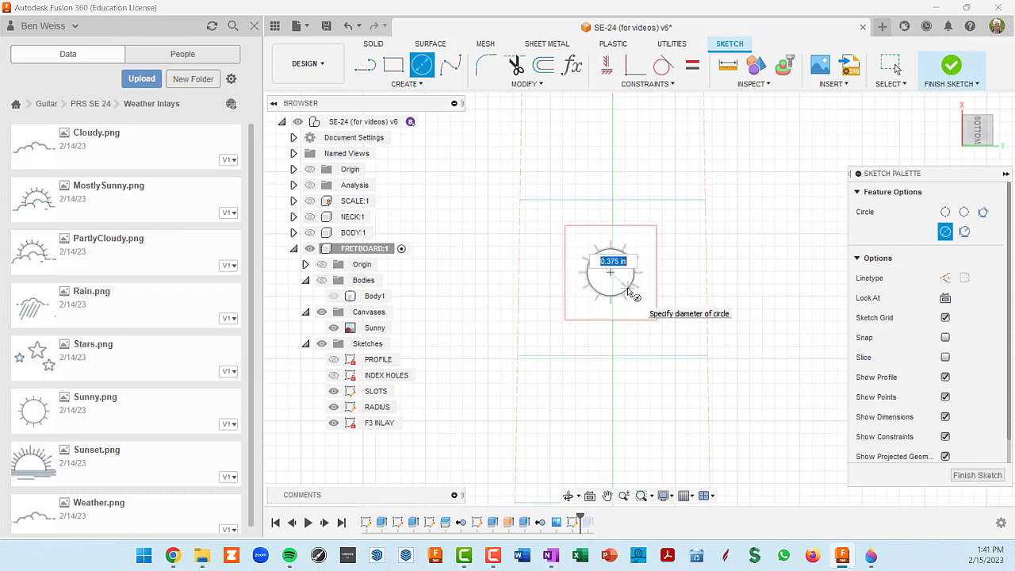
text(.37)
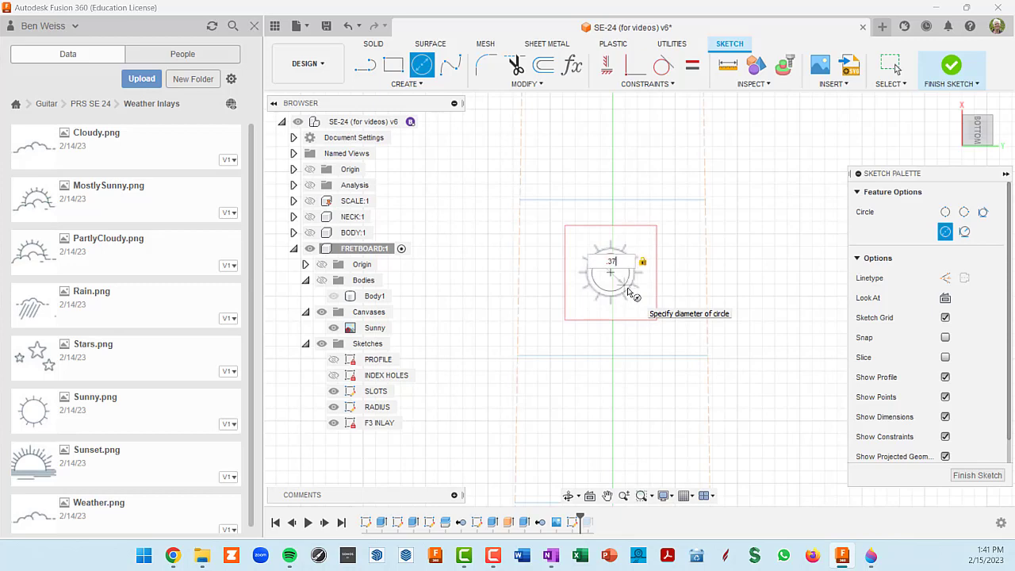
text(5)
key(Return)
key(Escape)
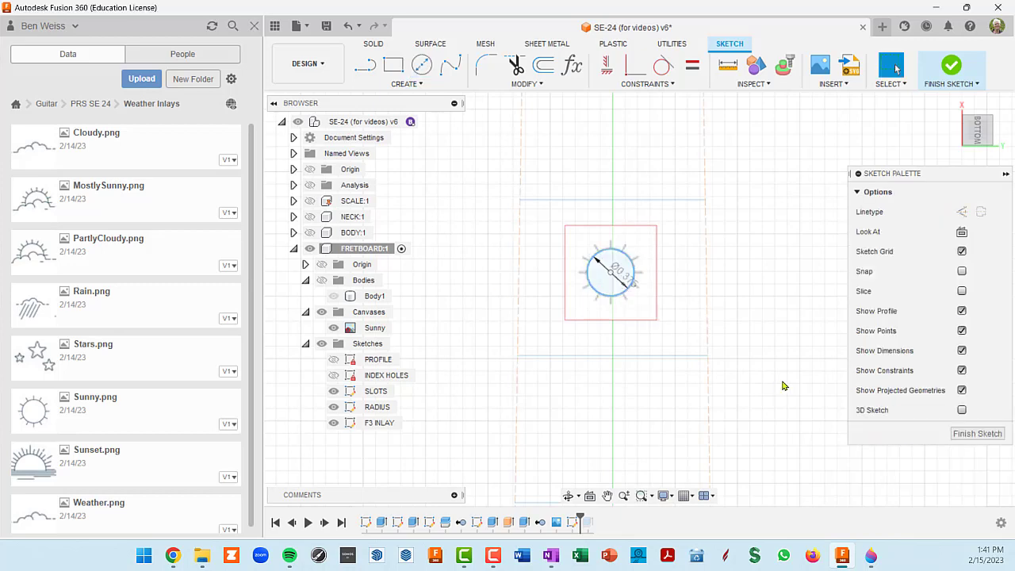
- Draw a horizontal 0.1 in line outward from the circle's edge over one of the canvas sun's rays
scroll(730, 347, up, 2)
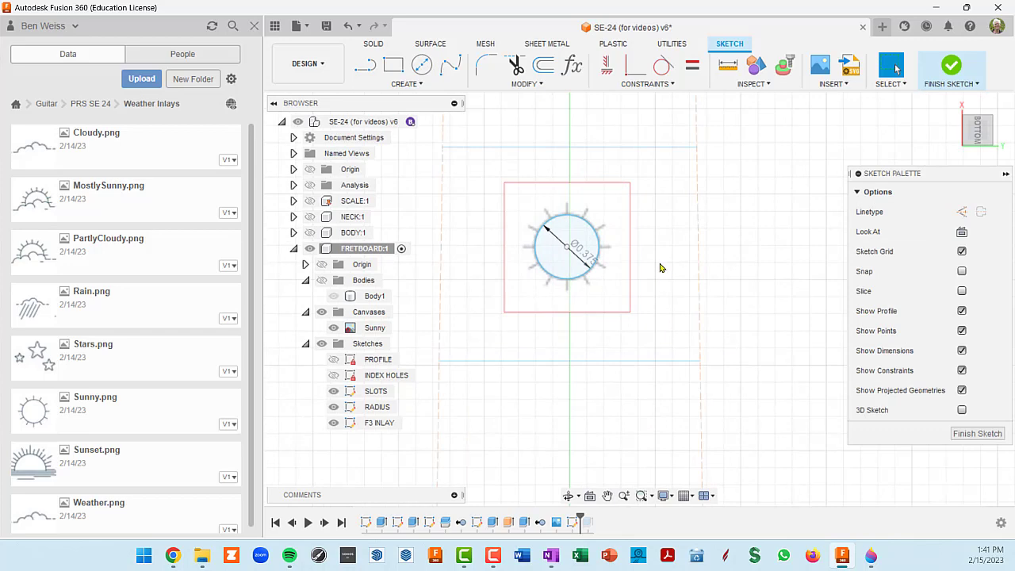
key(l)
scroll(635, 267, up, 3)
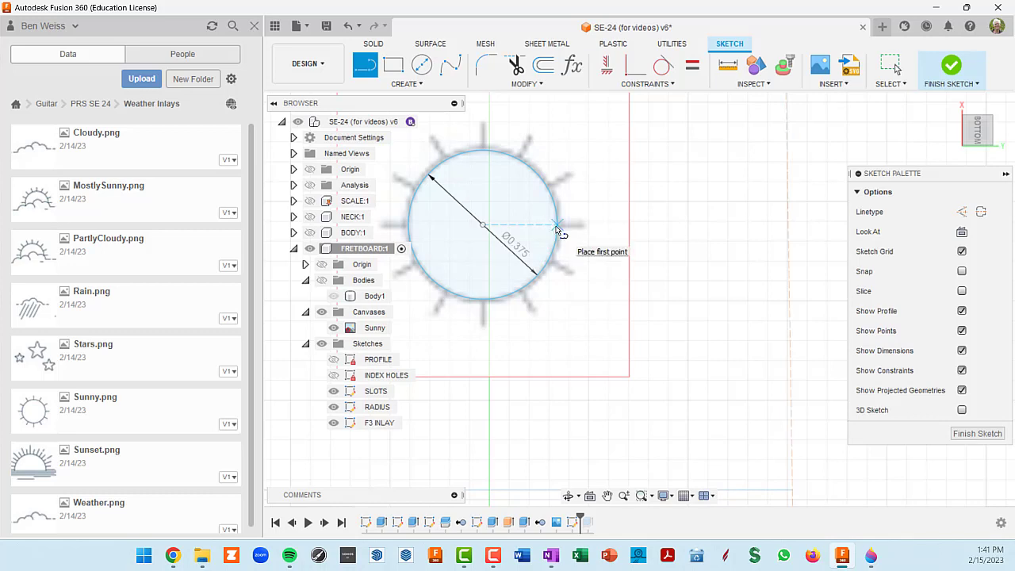
click(557, 226)
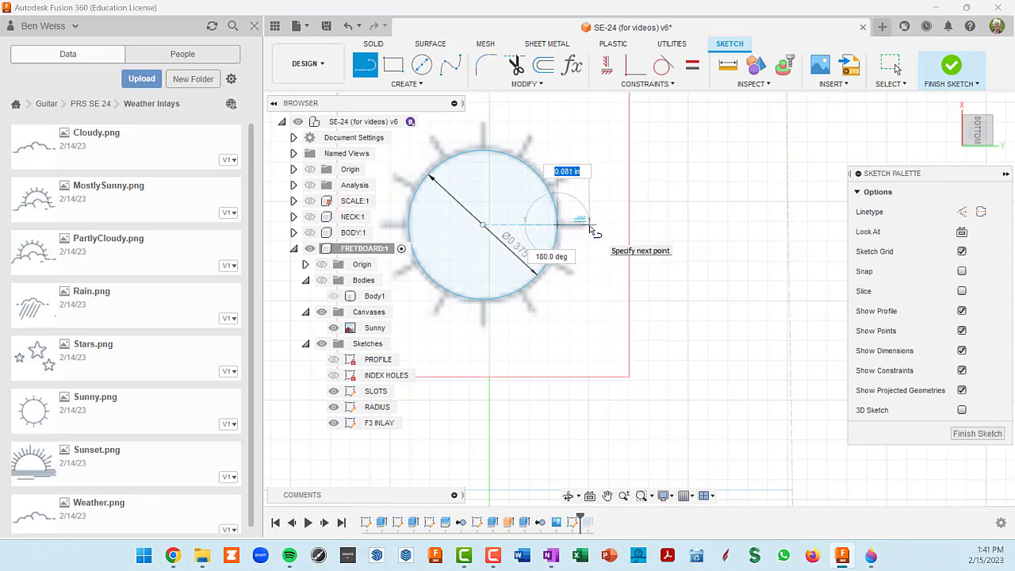
text(.1)
key(Return)
key(Escape)
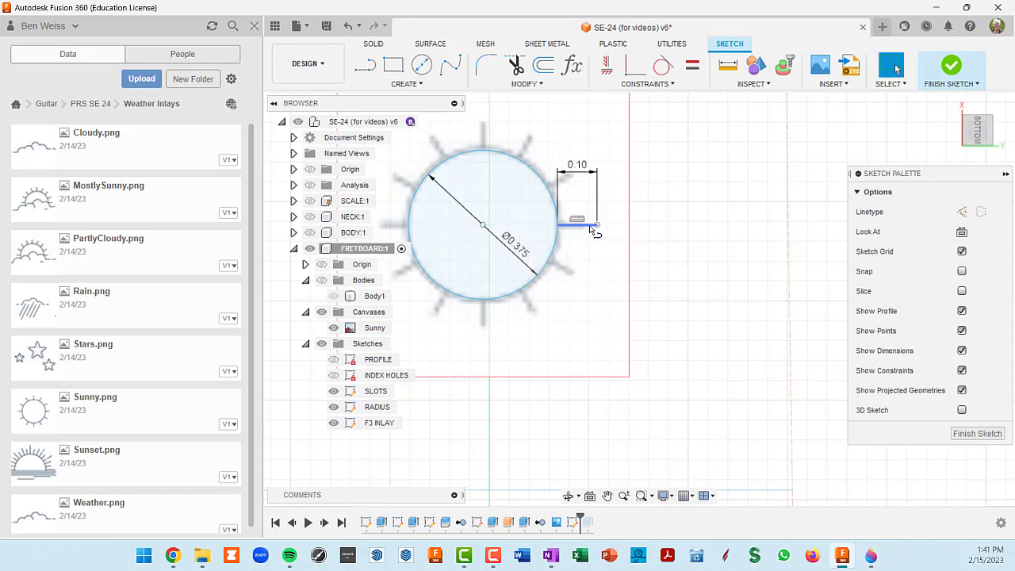
- Close the data panel and make a full circular pattern of the ray line around the circle's centre with quantity 12
scroll(641, 209, down, 2)
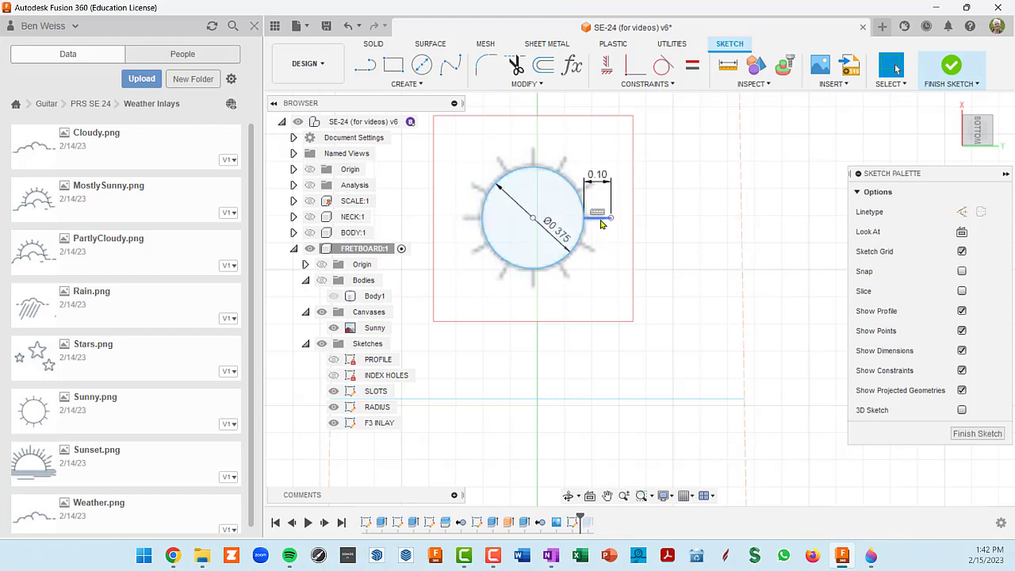
click(254, 27)
click(222, 85)
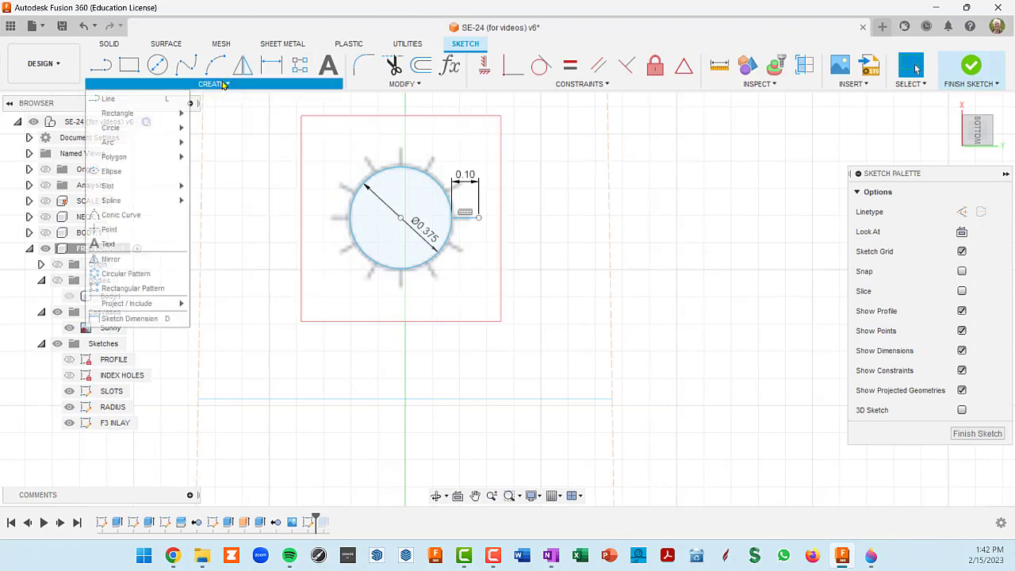
click(145, 278)
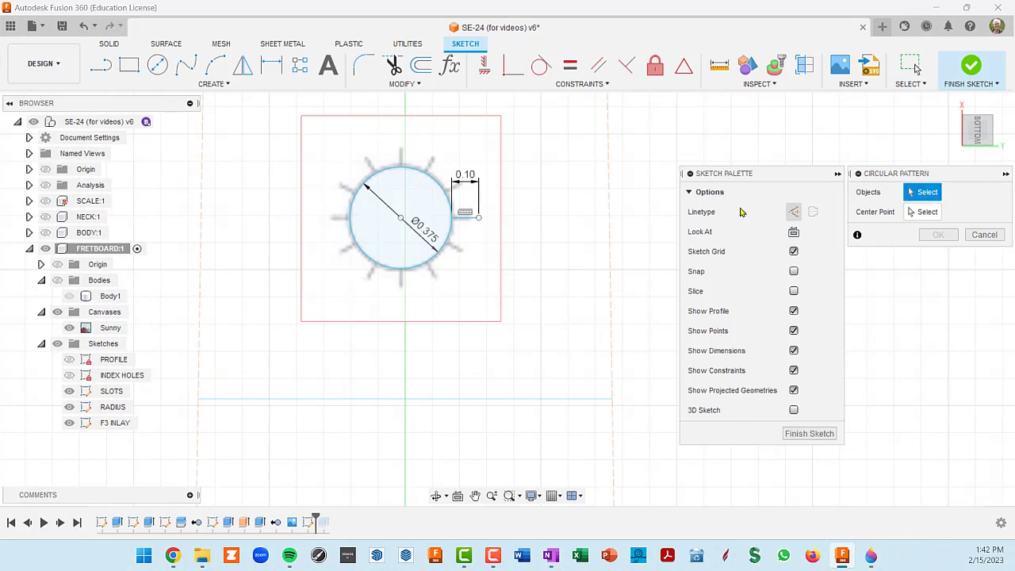
click(467, 226)
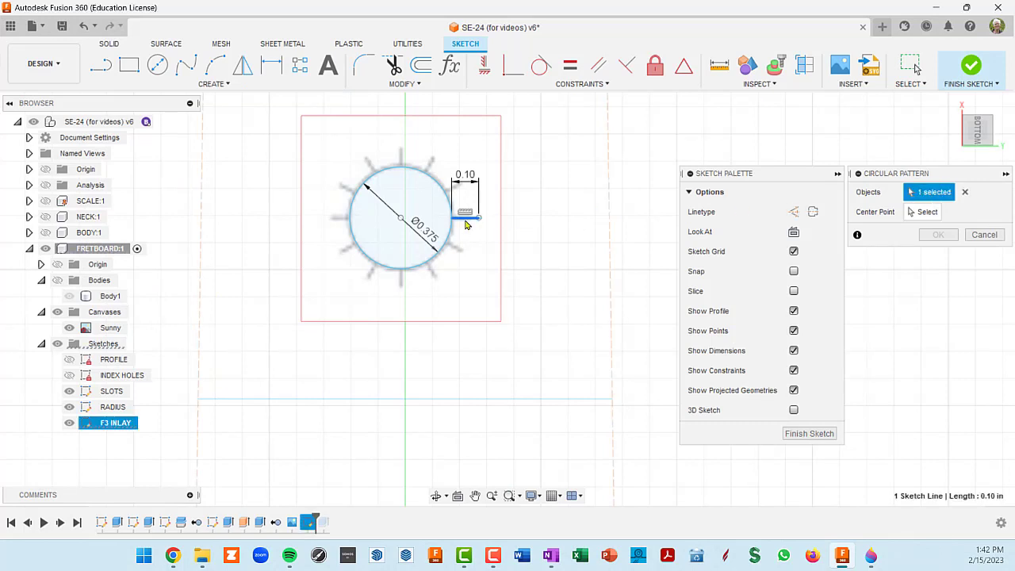
click(924, 213)
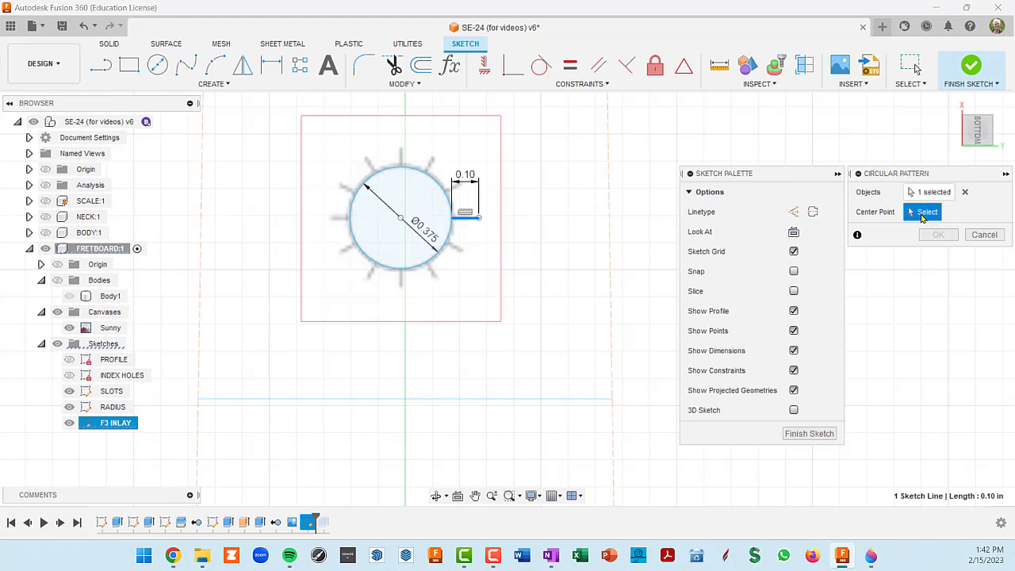
click(403, 225)
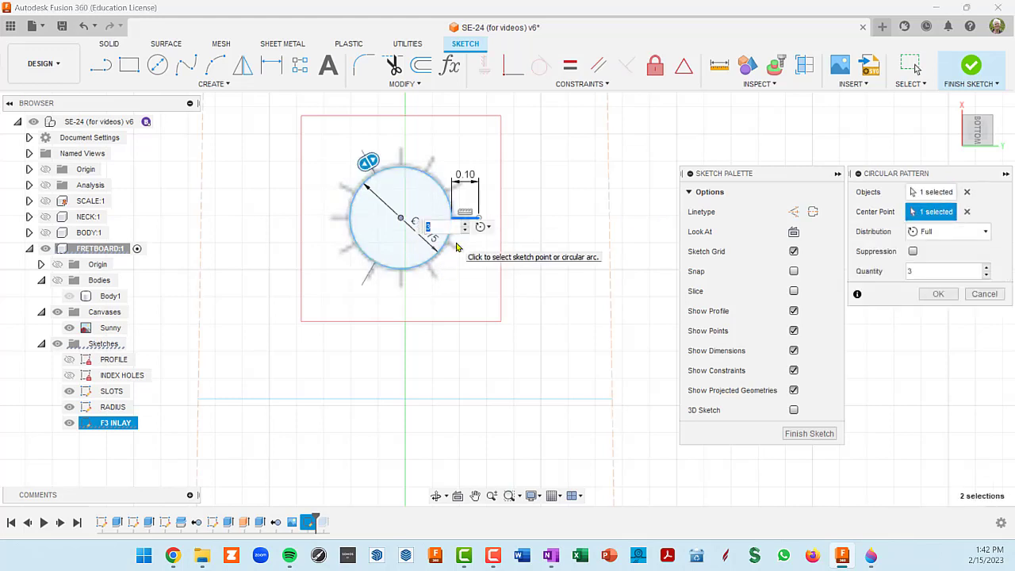
key(Return)
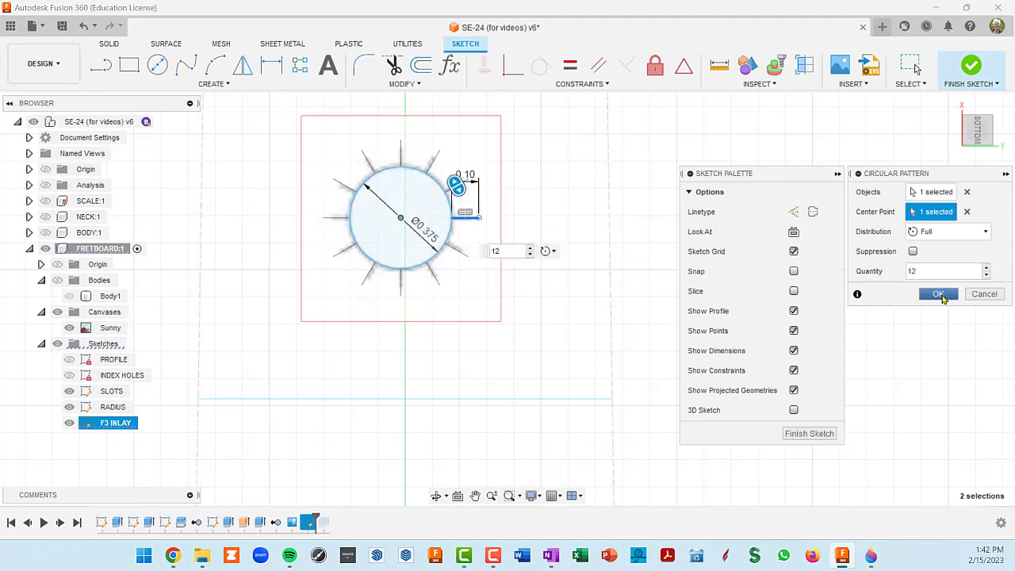
click(939, 295)
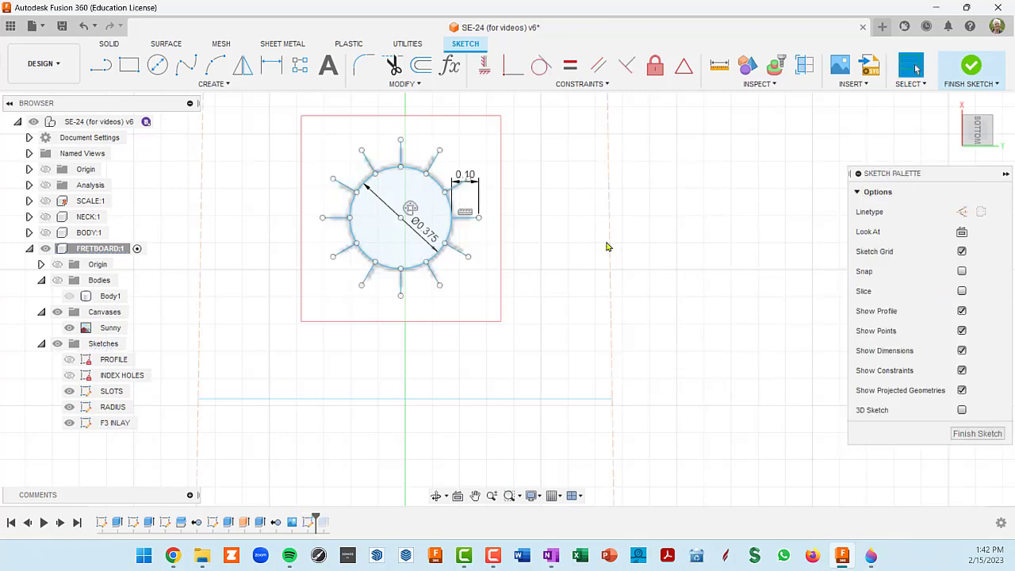
- Project the two fret slot lines on either side of the sun into the F3 INLAY sketch
scroll(561, 236, down, 2)
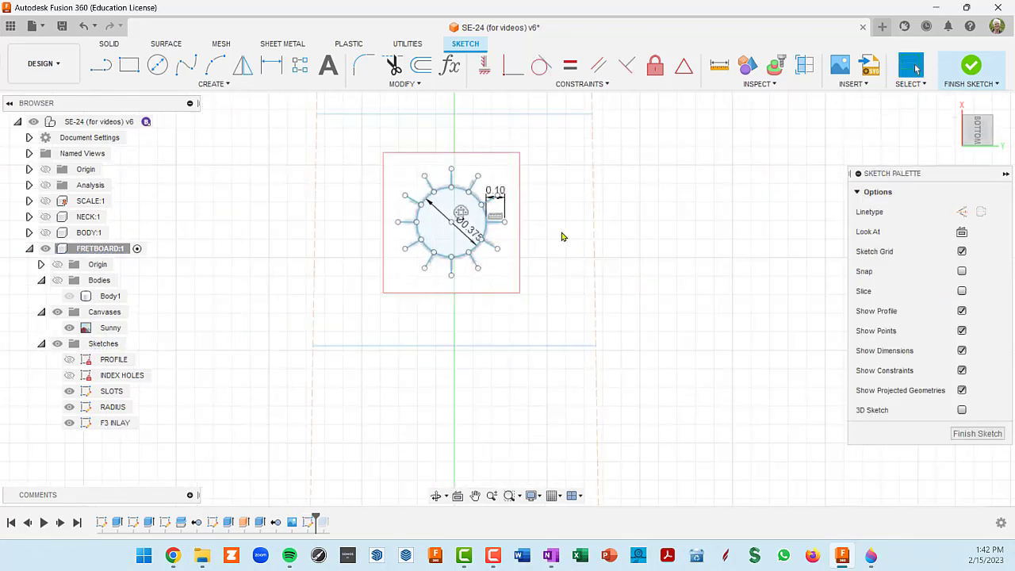
scroll(561, 236, down, 1)
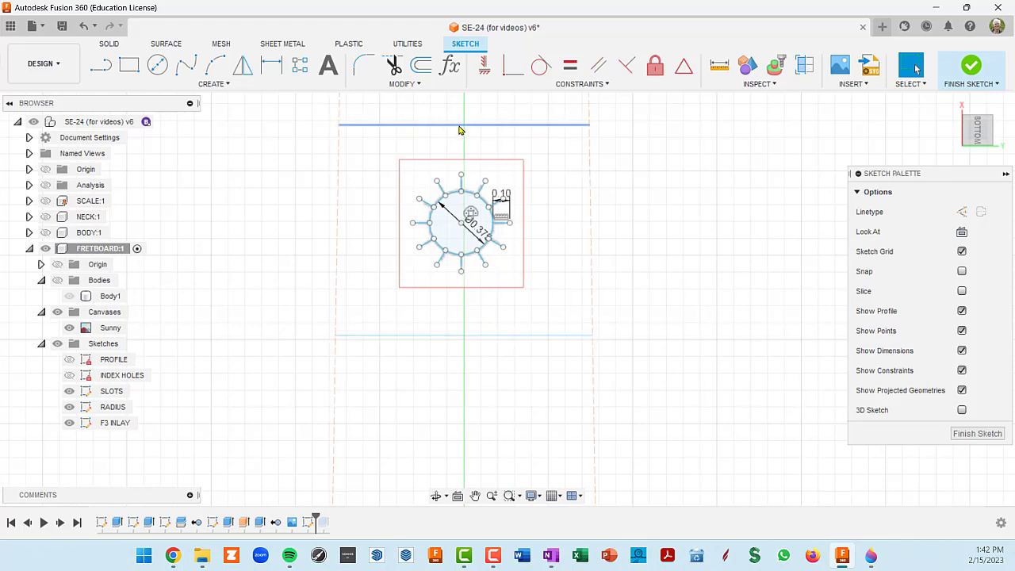
key(l)
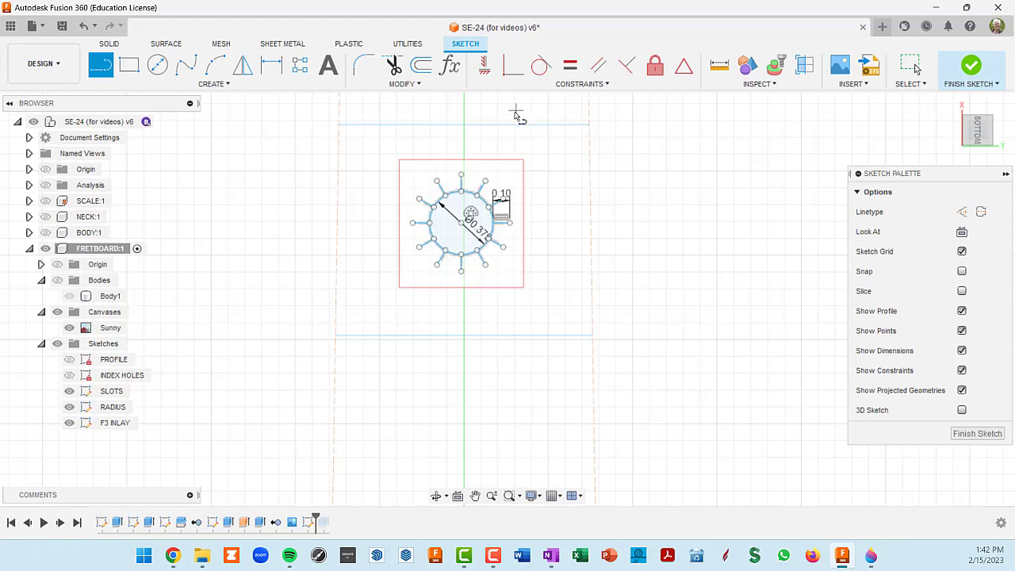
key(Escape)
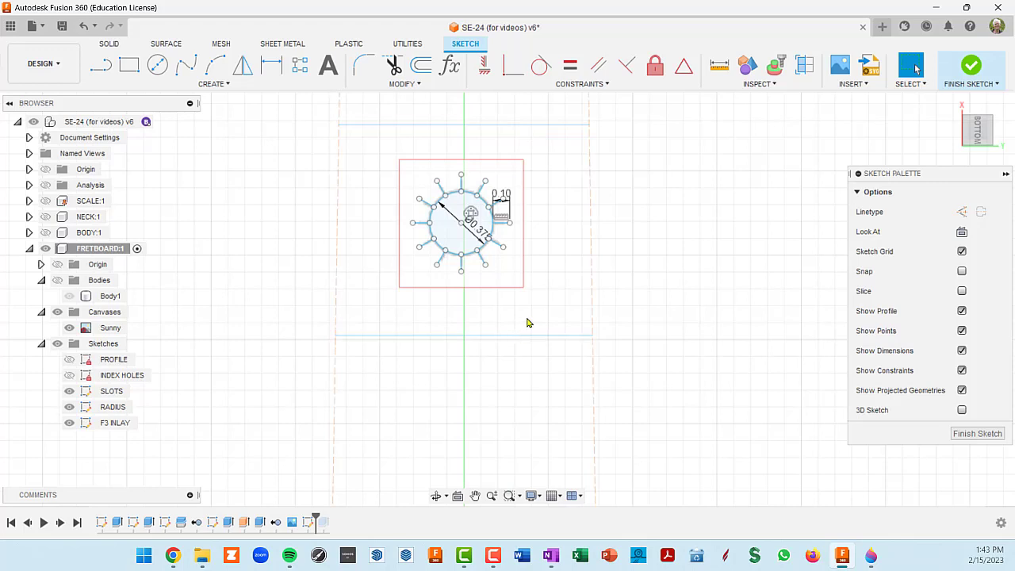
click(551, 124)
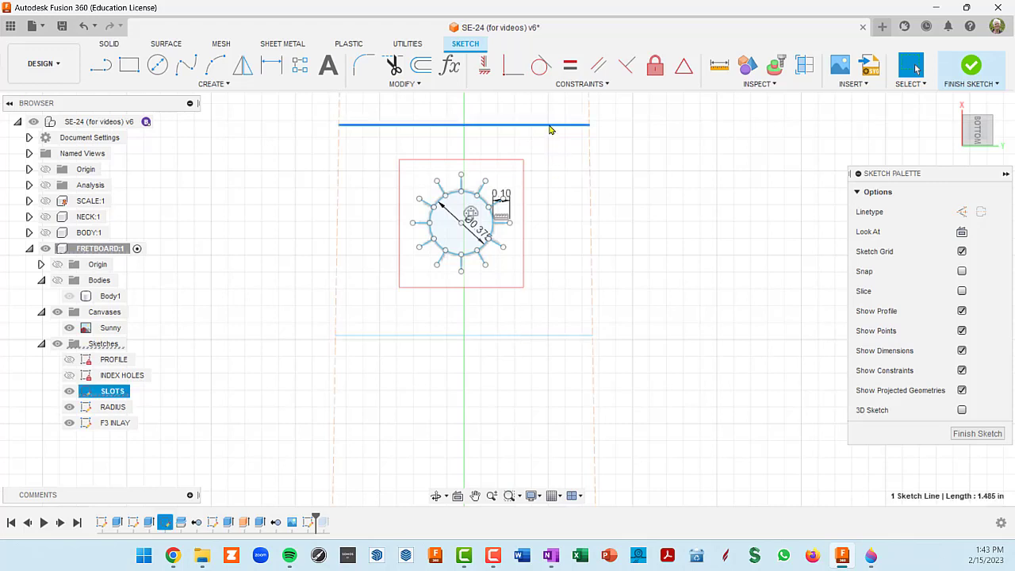
ctrl+click(565, 337)
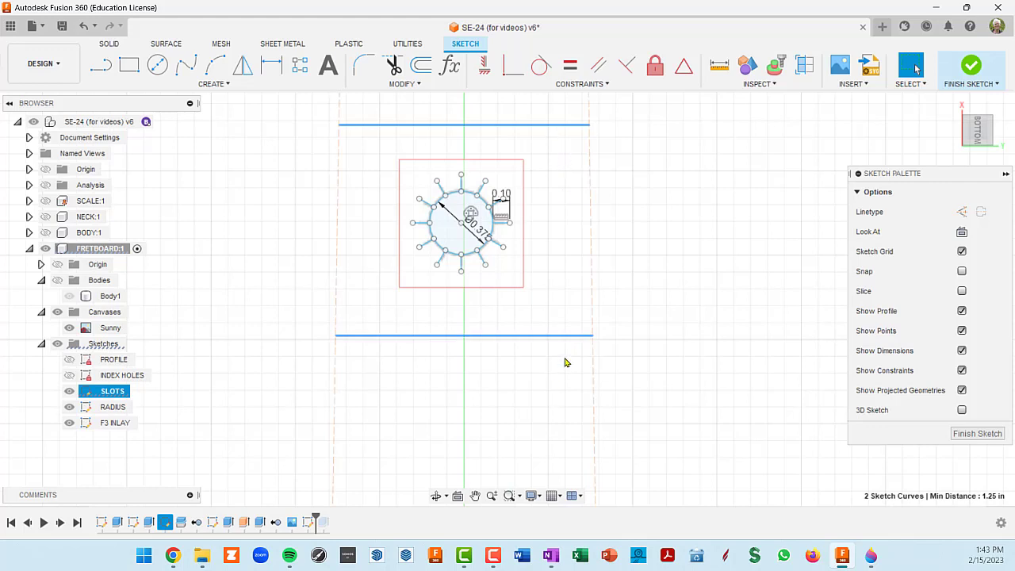
key(p)
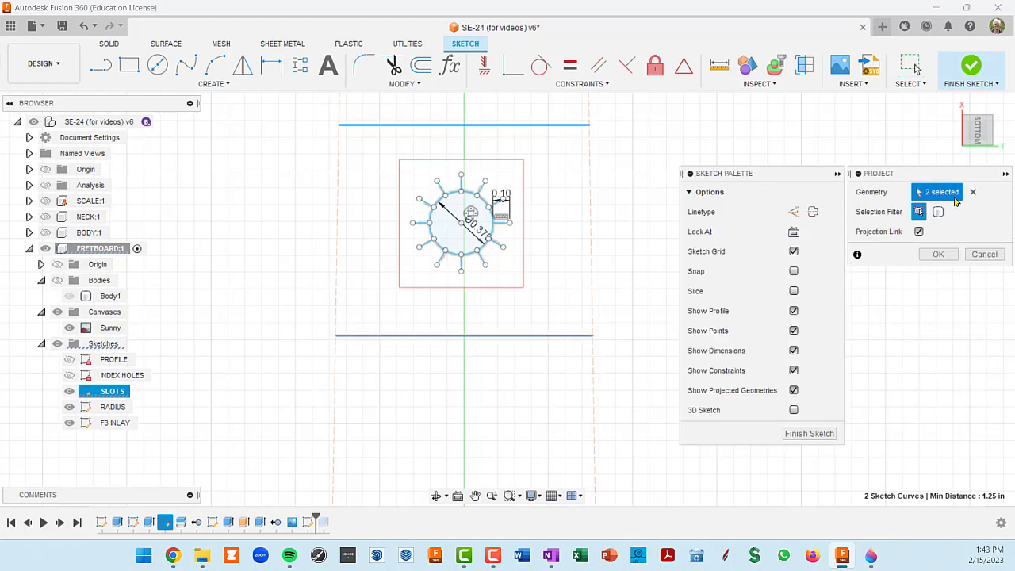
click(939, 254)
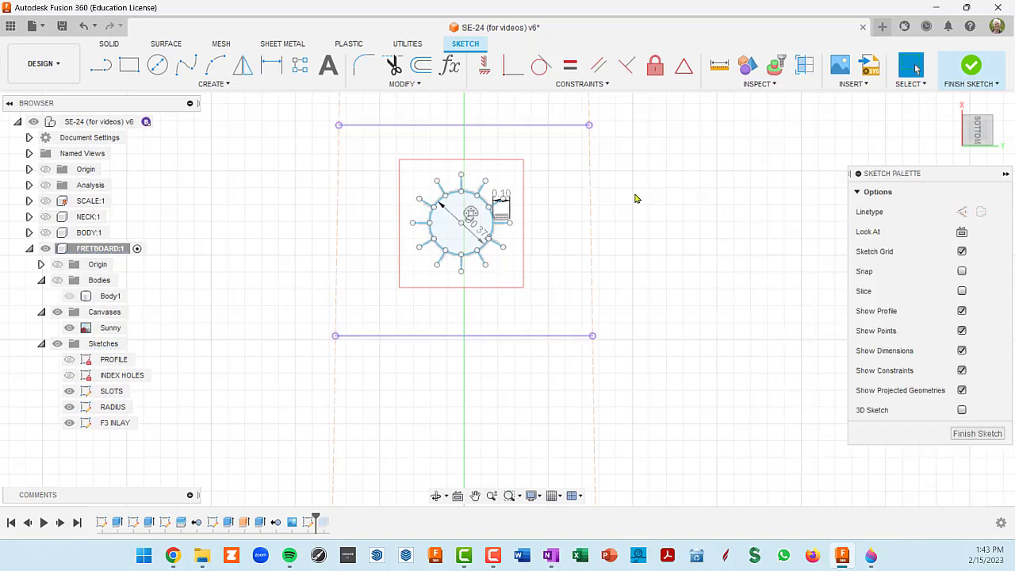
- Draw a line between the midpoints of the two projected fret lines and convert it to construction geometry
key(l)
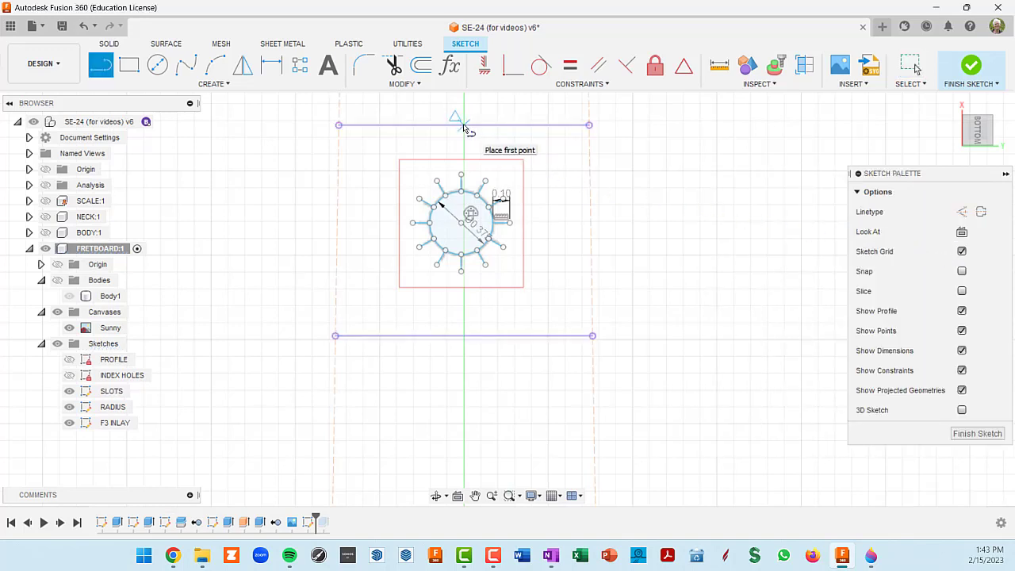
click(464, 124)
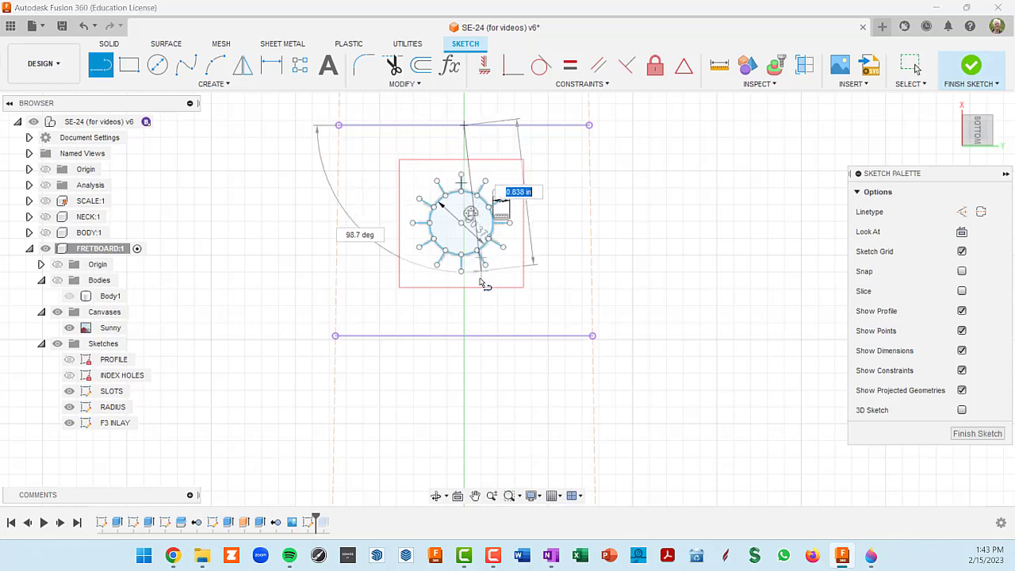
double_click(464, 336)
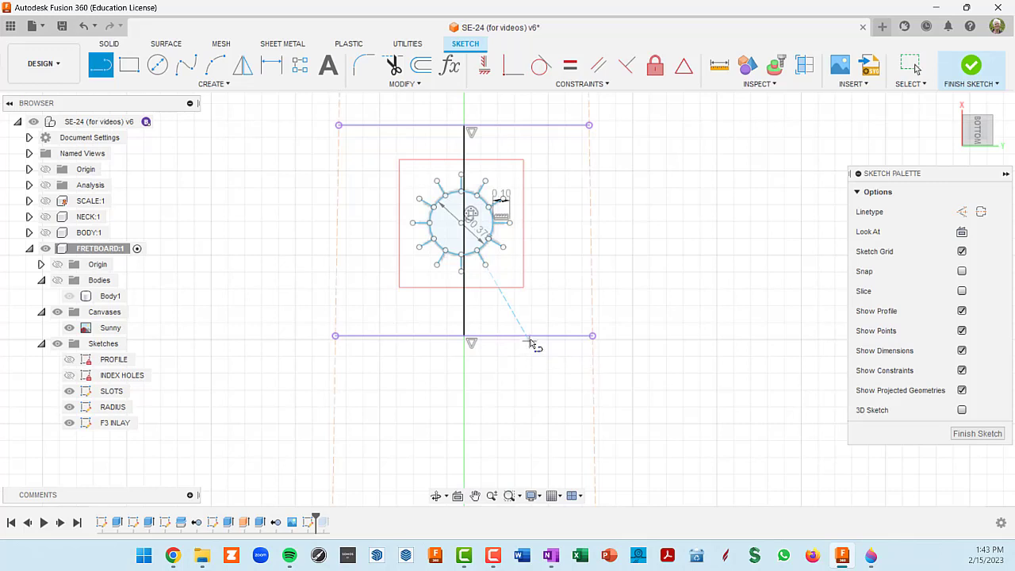
key(Escape)
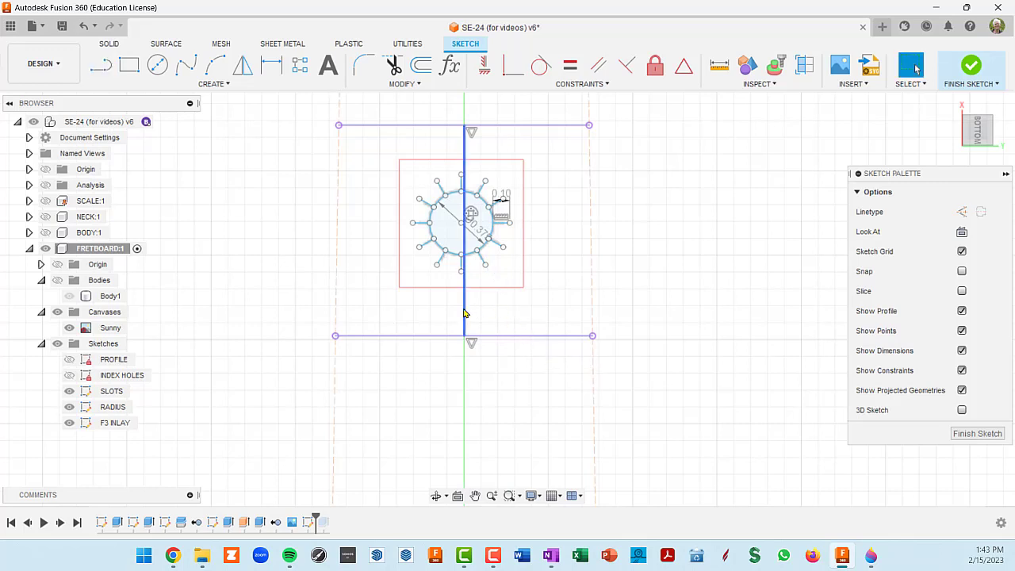
click(464, 313)
key(x)
scroll(470, 211, up, 2)
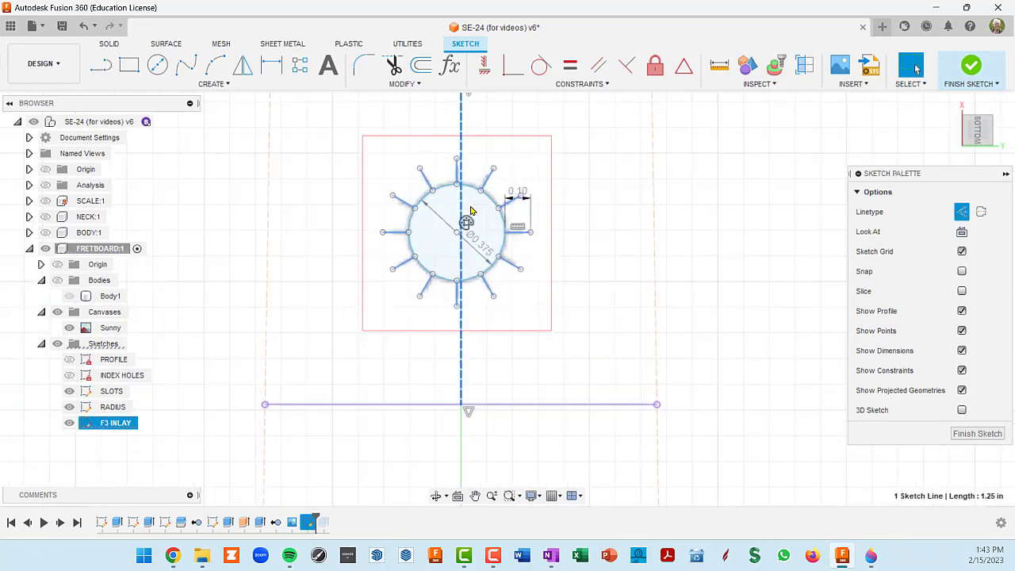
scroll(476, 211, down, 2)
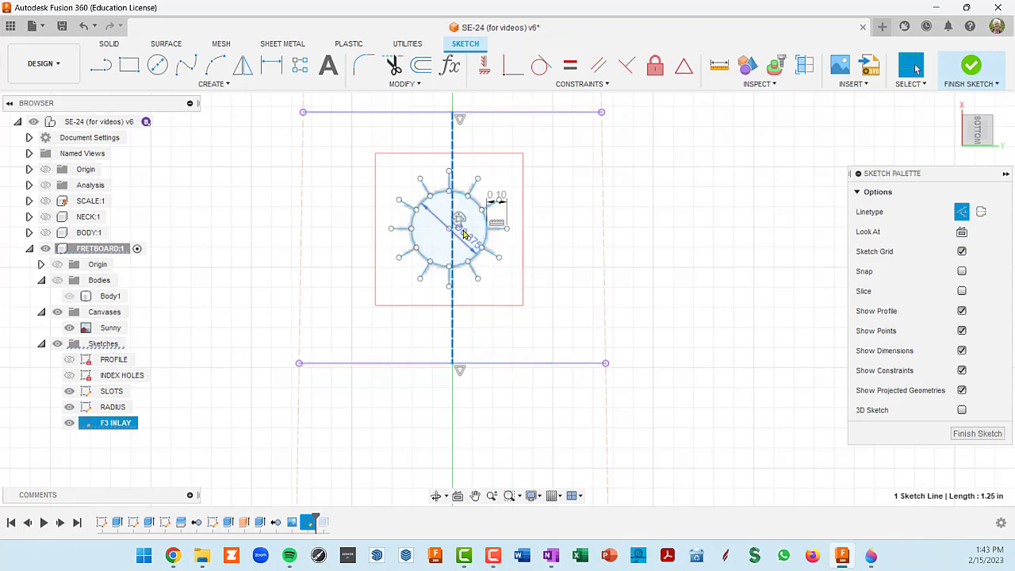
scroll(460, 232, up, 3)
scroll(464, 235, up, 2)
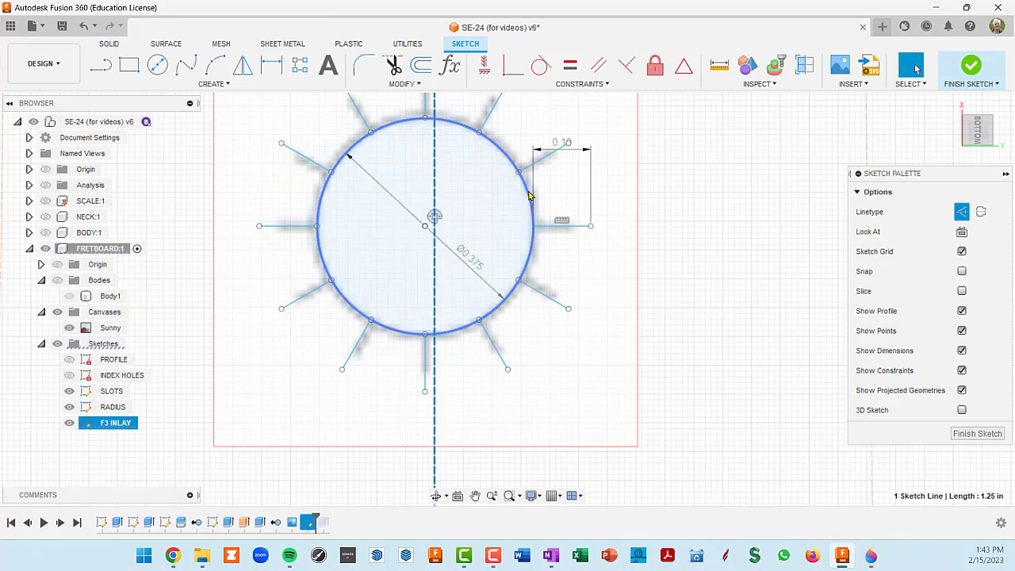
scroll(530, 196, down, 1)
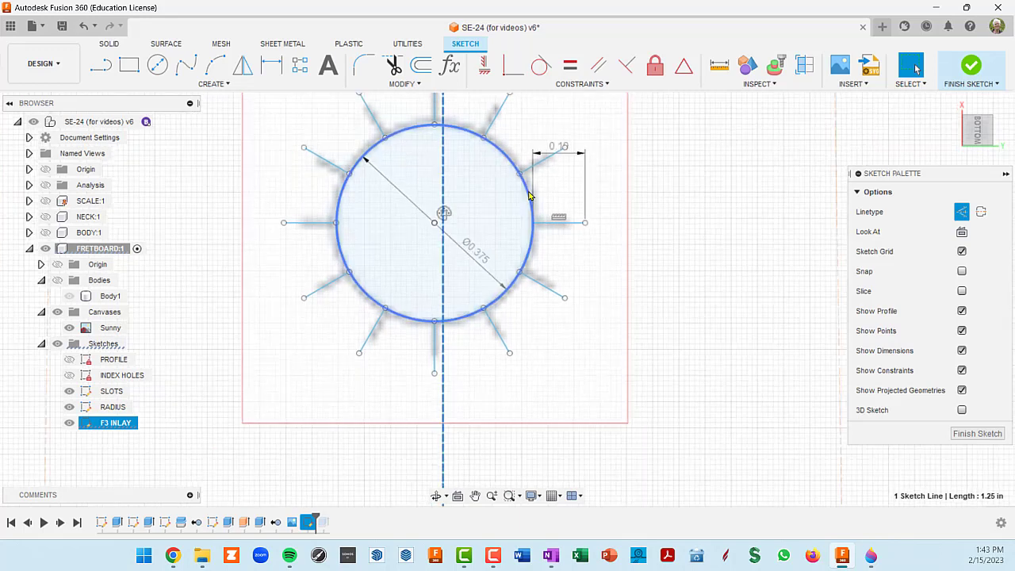
- Try a midpoint constraint between the construction line and the sun circle's centre, and undo it
click(684, 65)
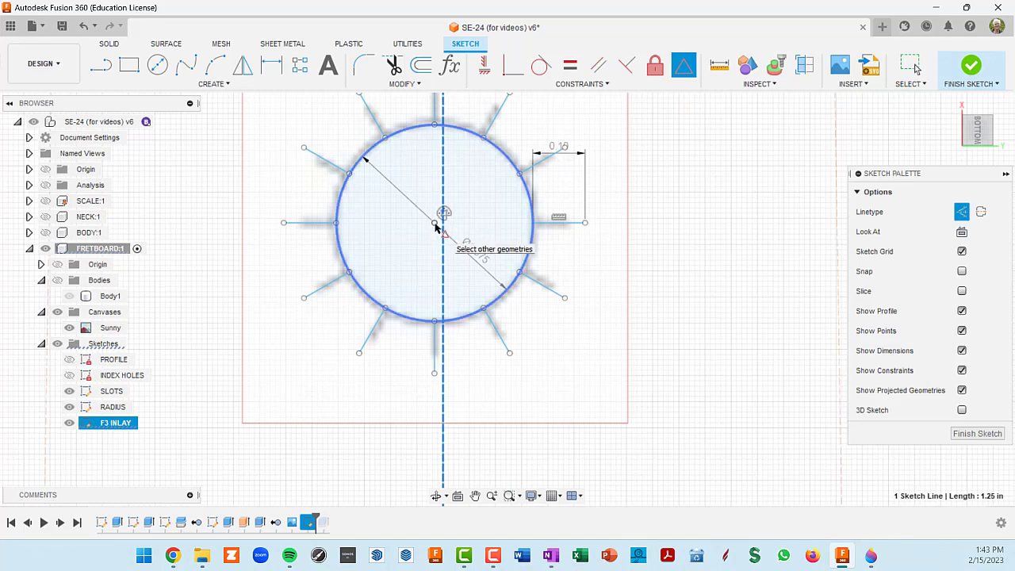
click(435, 226)
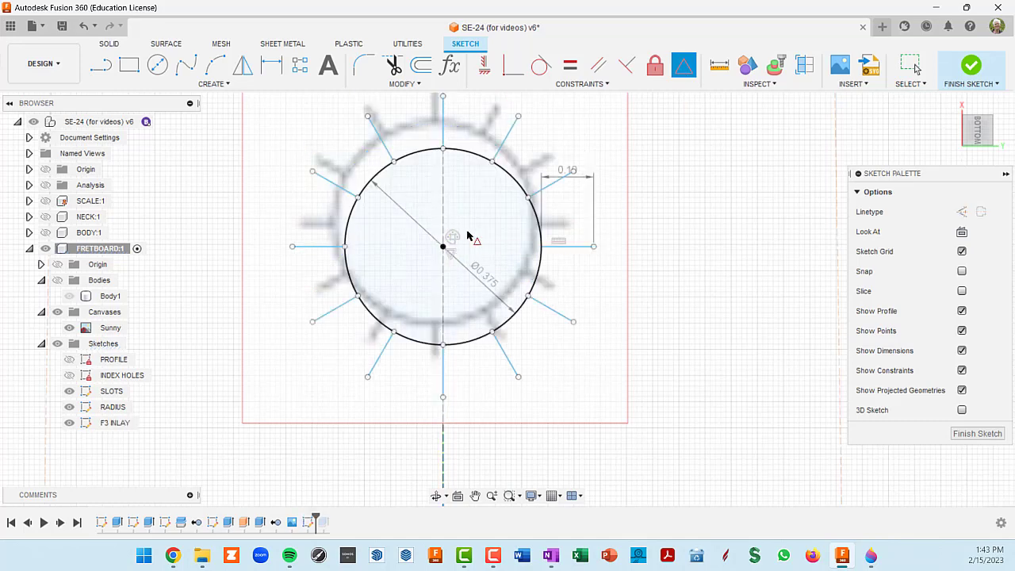
scroll(456, 199, down, 2)
scroll(458, 194, down, 1)
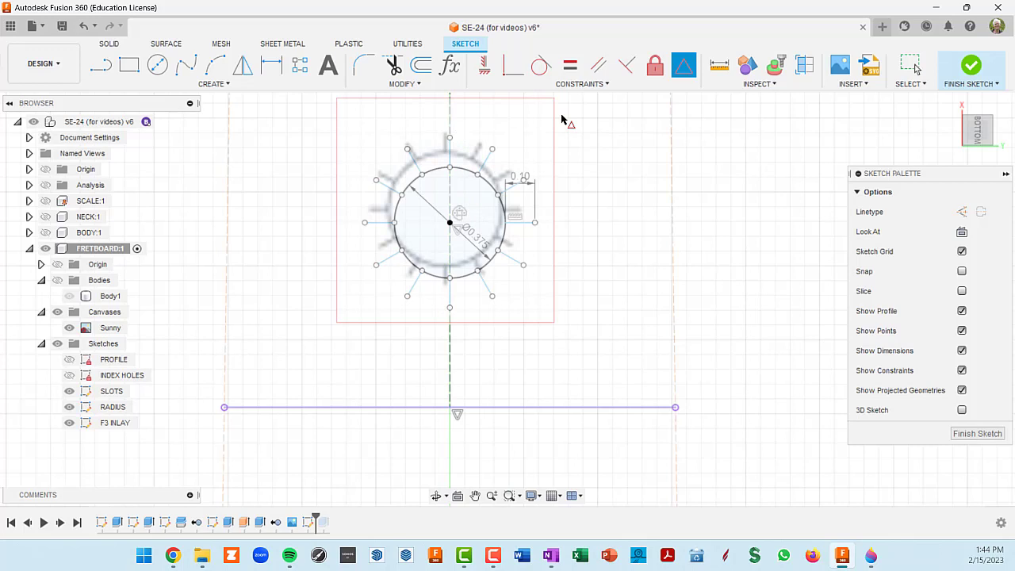
key(Escape)
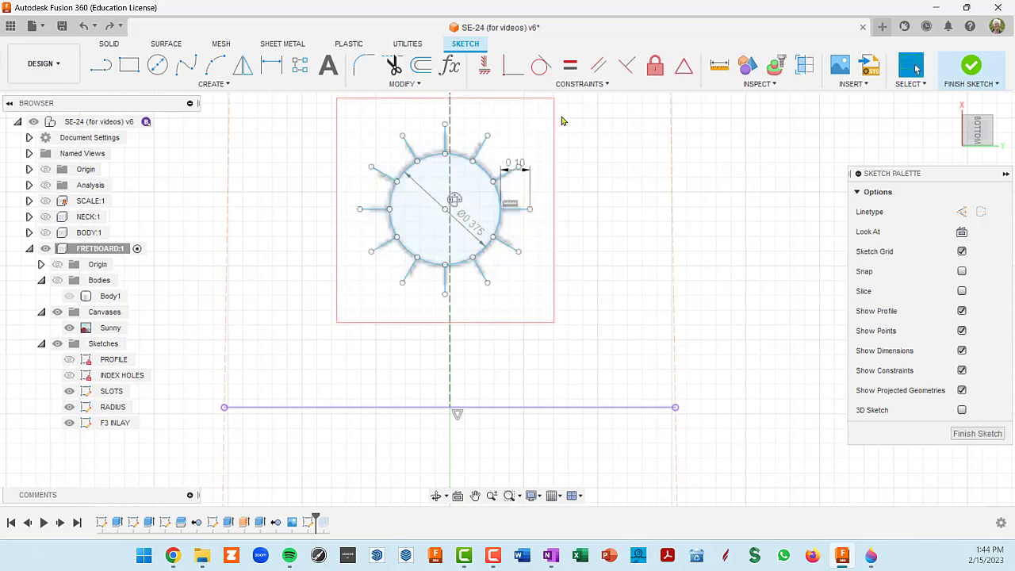
- Constrain the sun circle's centre to the midpoint of the vertical construction line and finish the sketch
click(684, 65)
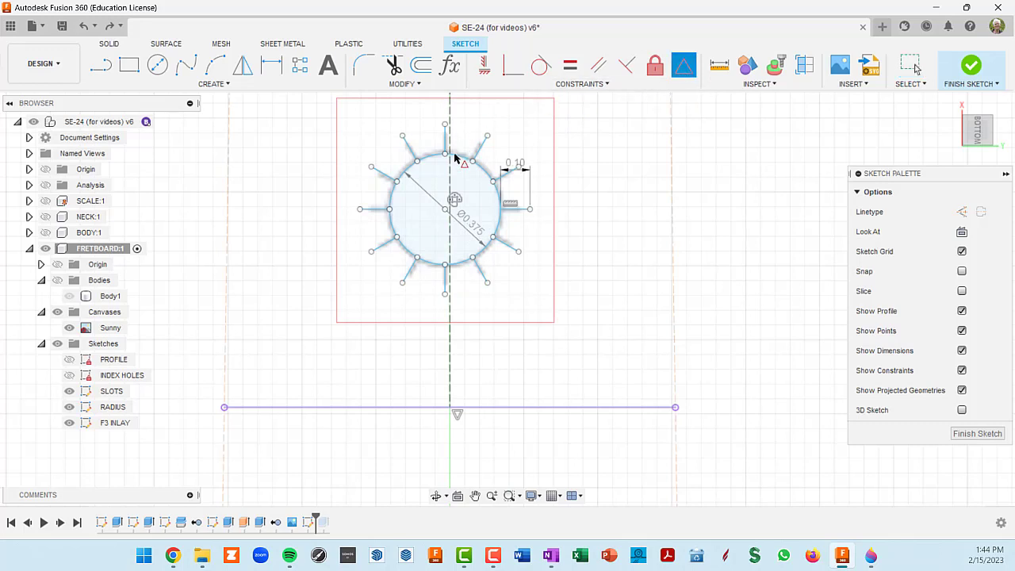
click(449, 120)
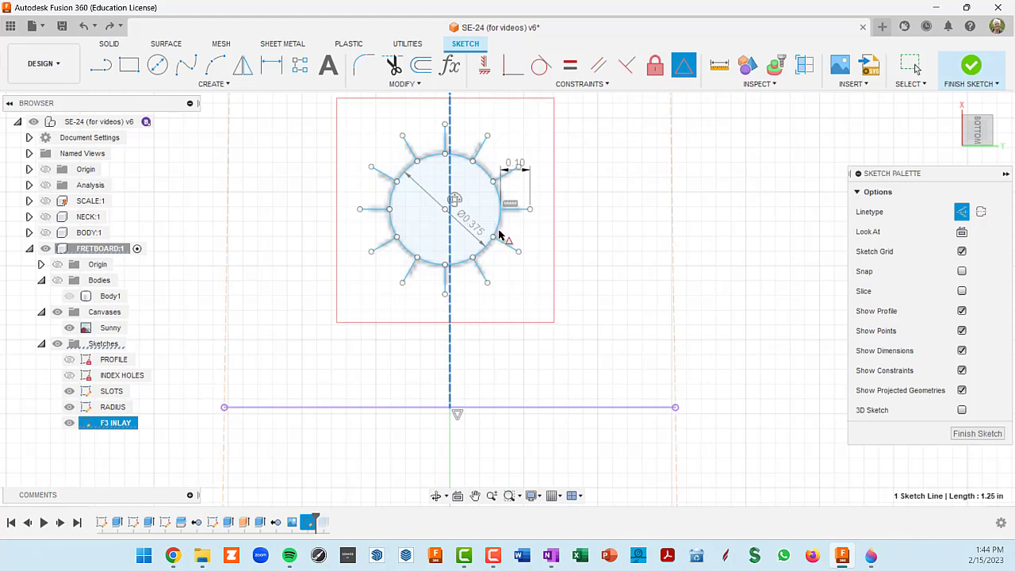
click(443, 213)
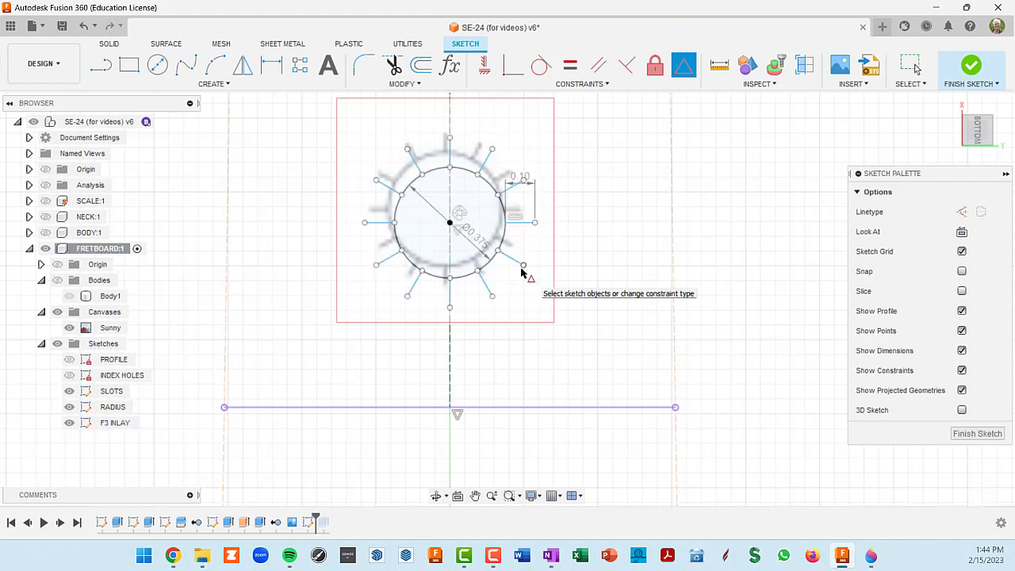
scroll(537, 265, down, 4)
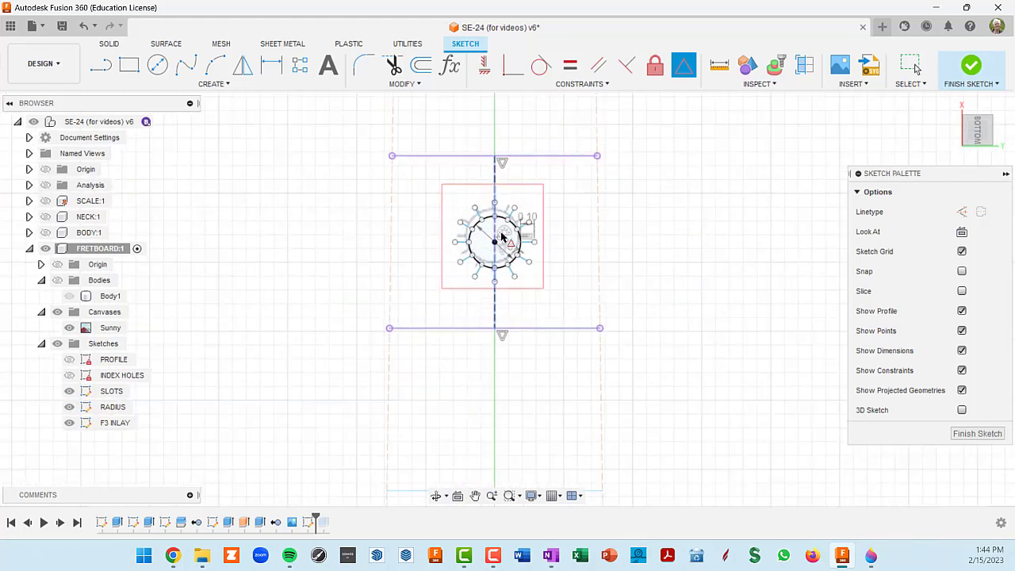
click(978, 434)
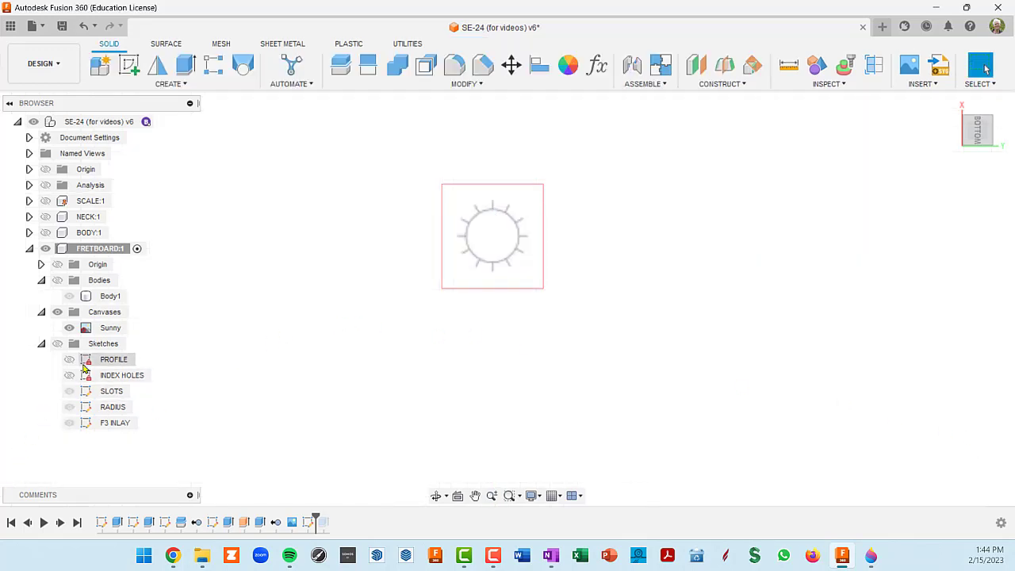
- Hide the Sunny canvas, show the fretboard's SLOTS and F3 INLAY sketches, and keep the RADIUS sketch hidden
click(71, 333)
click(71, 329)
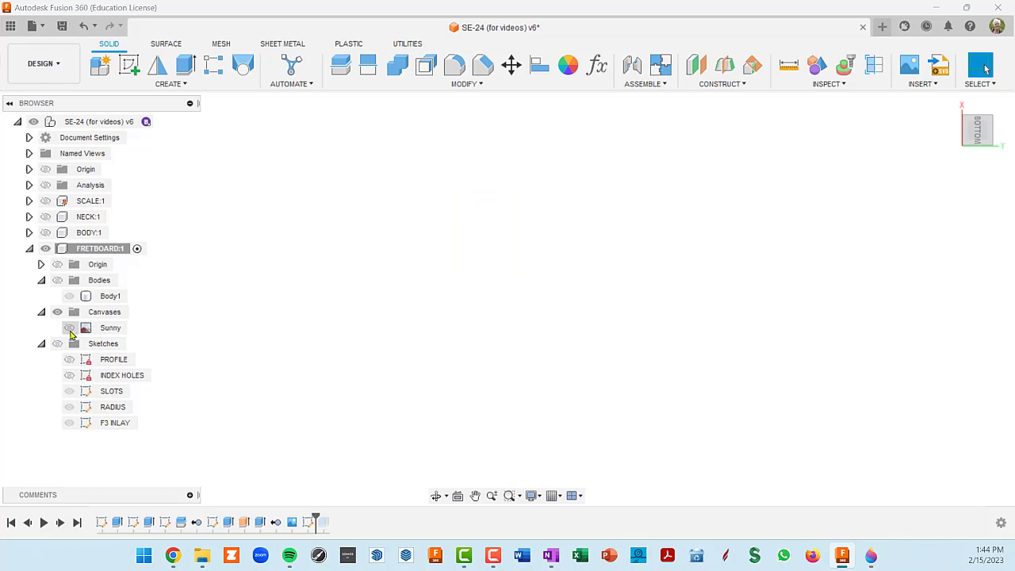
click(74, 425)
click(71, 426)
click(57, 343)
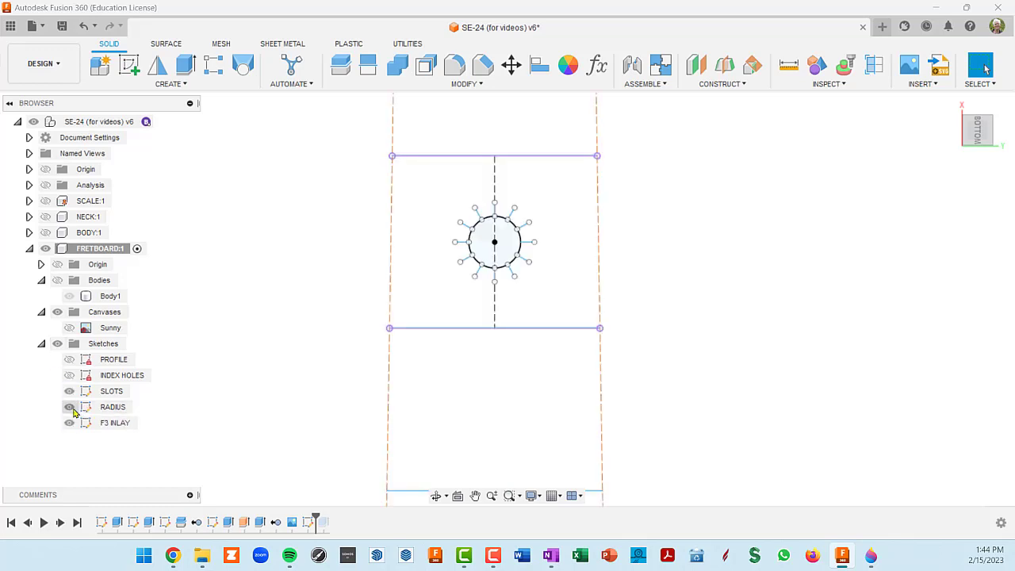
click(69, 406)
- Examine the sun's placement between the fret slots and check the inlay layout in WeatherInlays.png in Paint 3D
scroll(547, 248, up, 5)
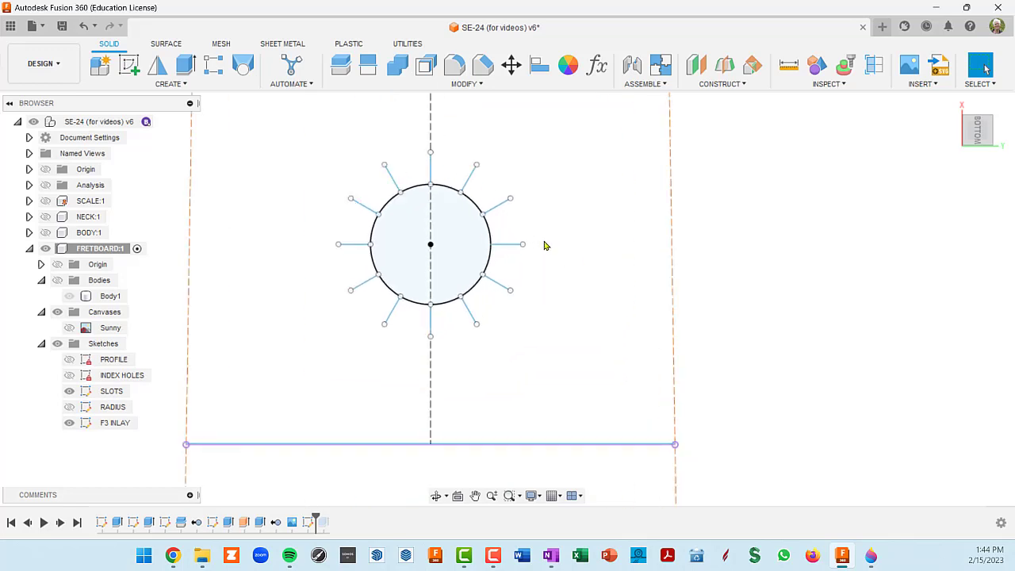
scroll(545, 246, down, 5)
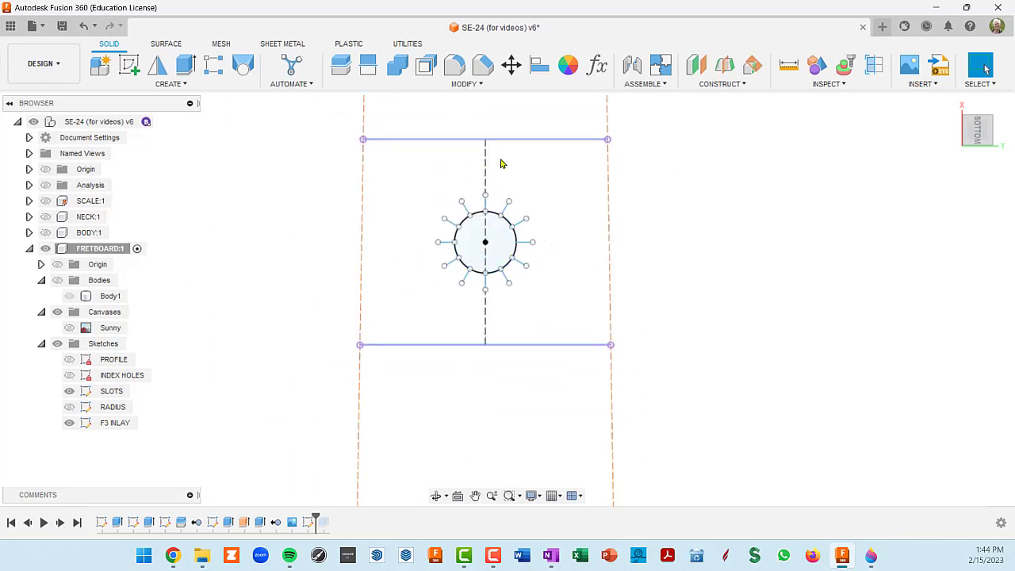
scroll(530, 324, down, 9)
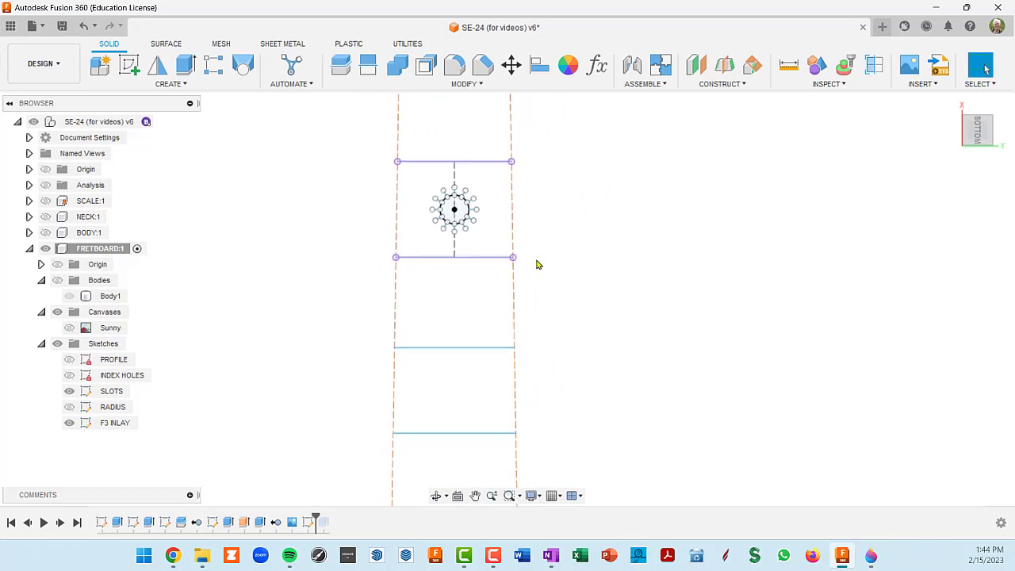
scroll(547, 273, down, 1)
scroll(499, 249, up, 2)
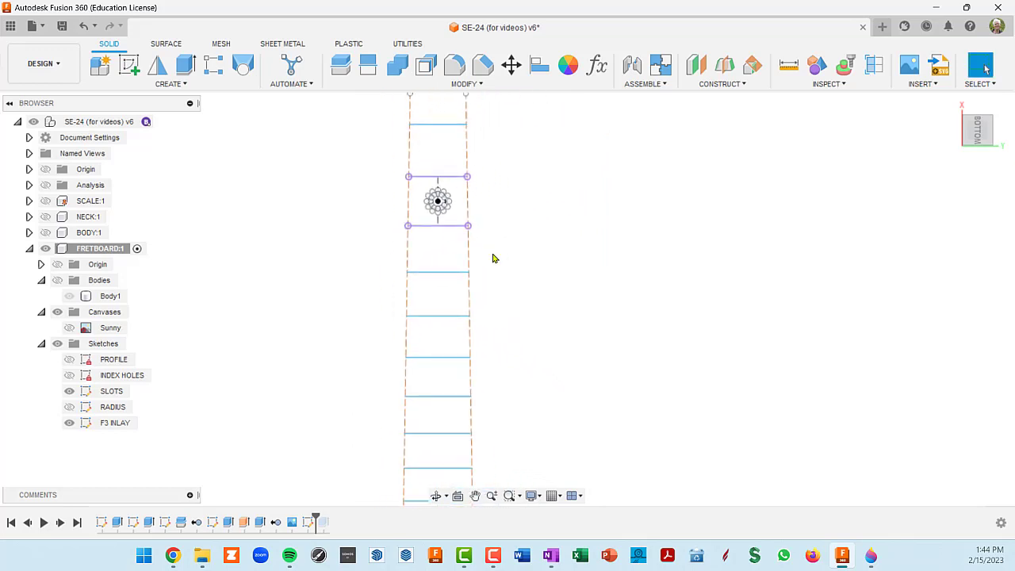
scroll(493, 259, up, 2)
scroll(435, 194, up, 4)
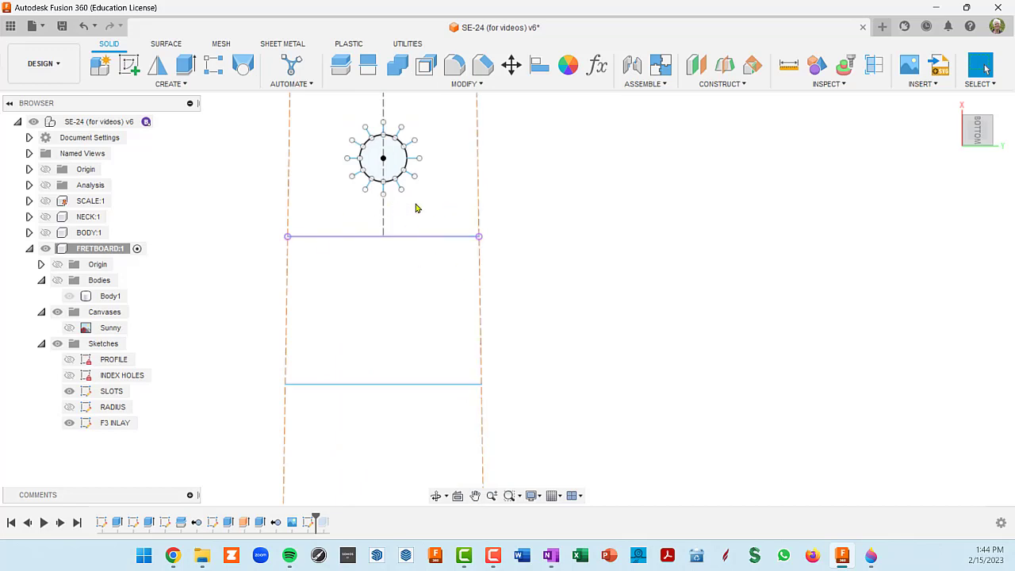
middle_drag(416, 208, 493, 268)
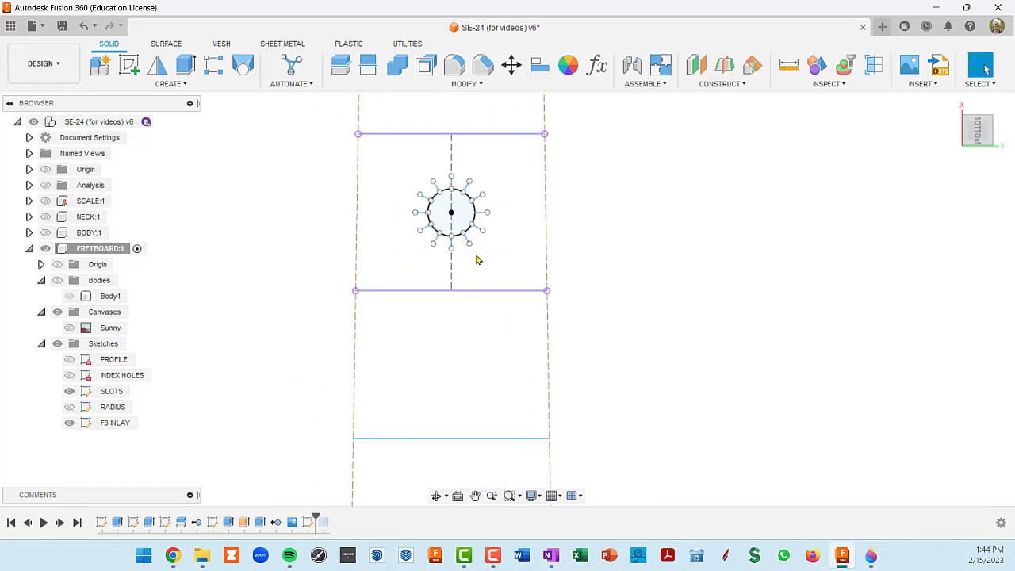
scroll(478, 259, down, 2)
scroll(557, 320, down, 2)
middle_drag(575, 281, 567, 202)
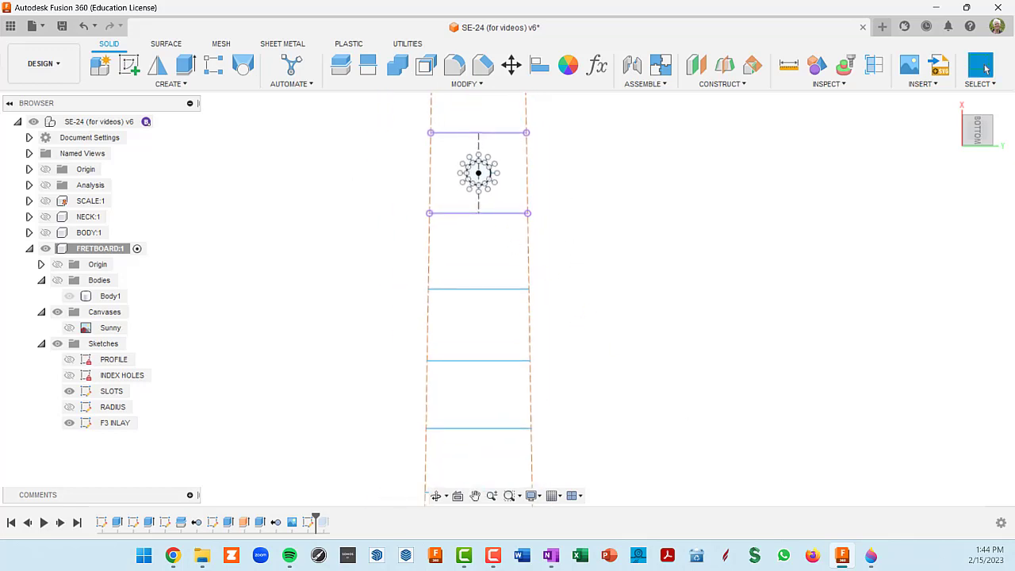
click(871, 556)
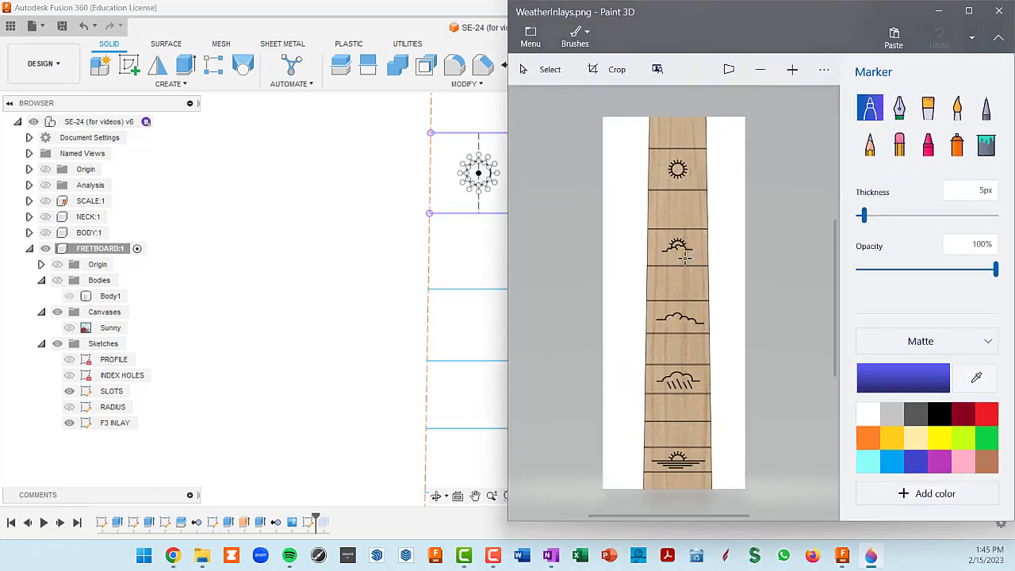
click(938, 11)
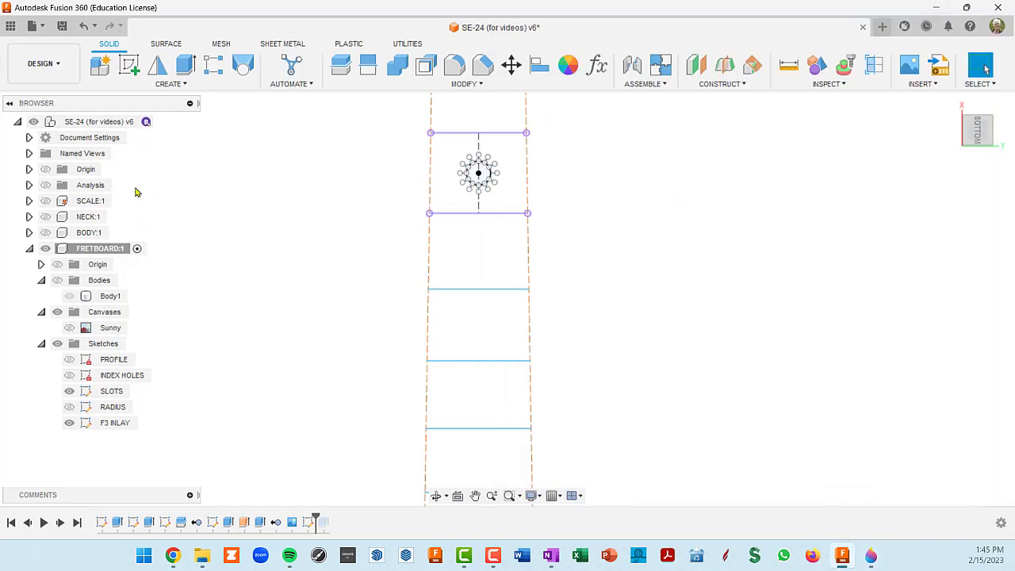
- Return to the guitar model's Weather Inlays project folder and load MostlySunny.png as a new canvas image
click(11, 26)
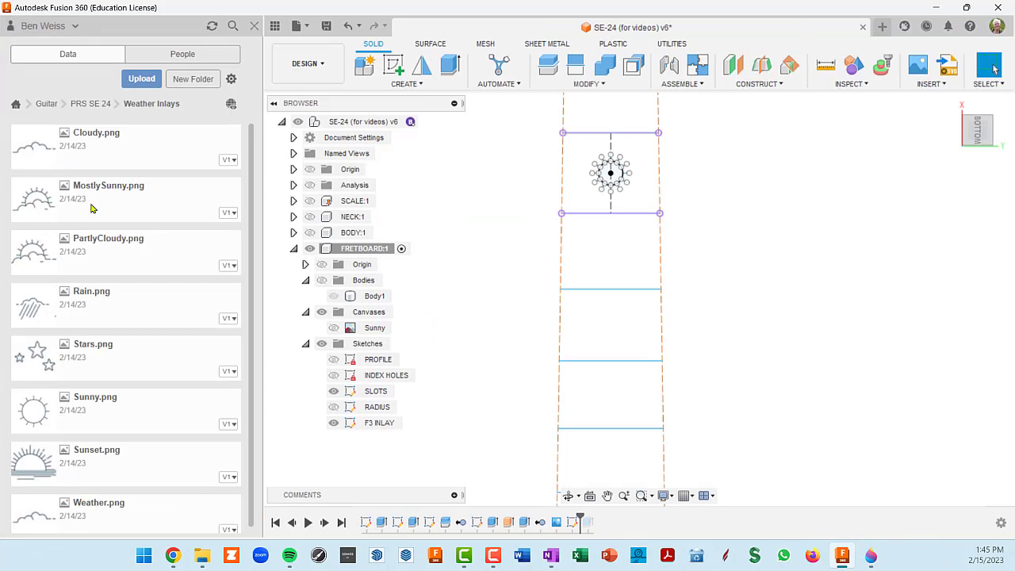
click(918, 70)
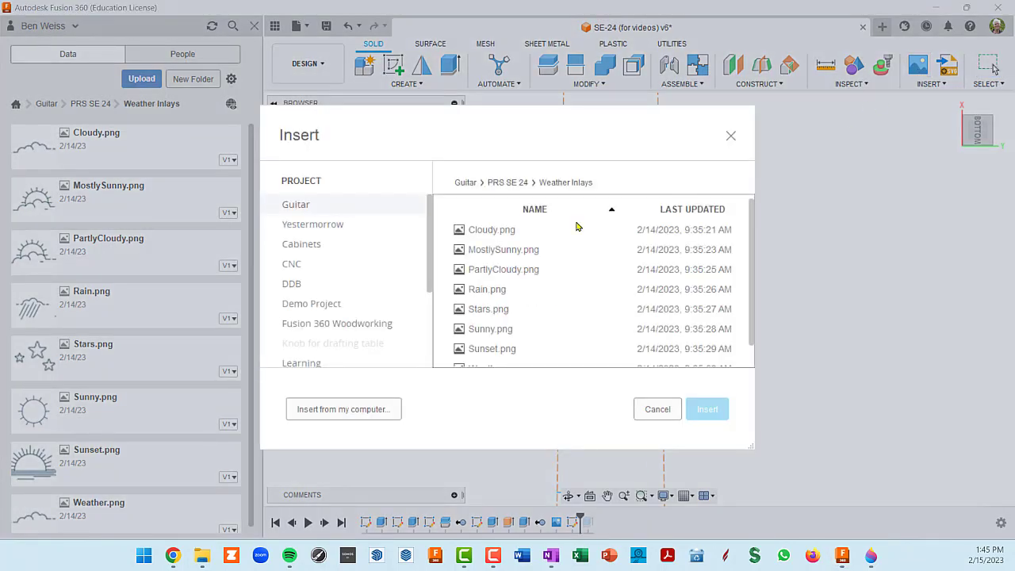
click(502, 252)
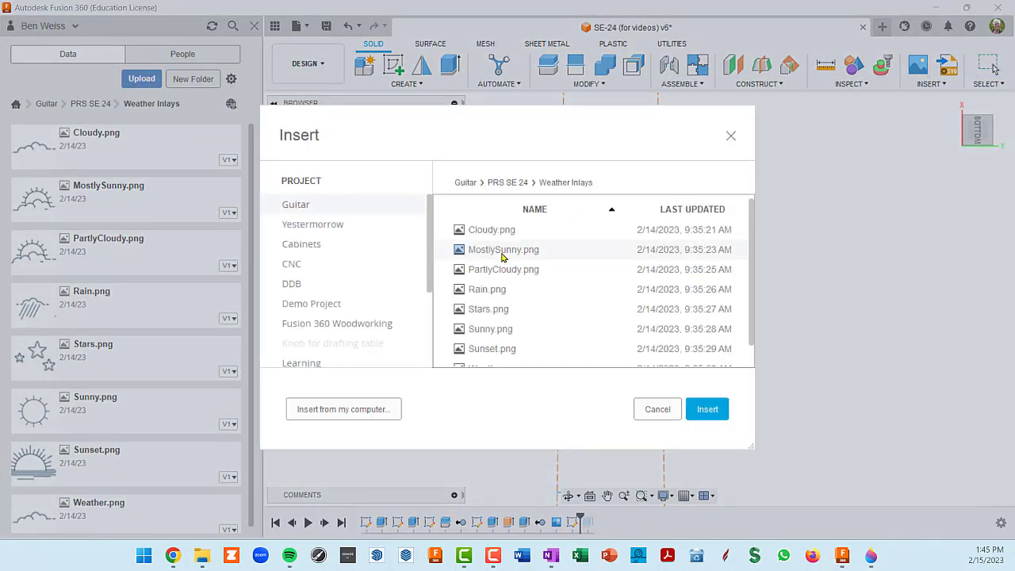
click(711, 410)
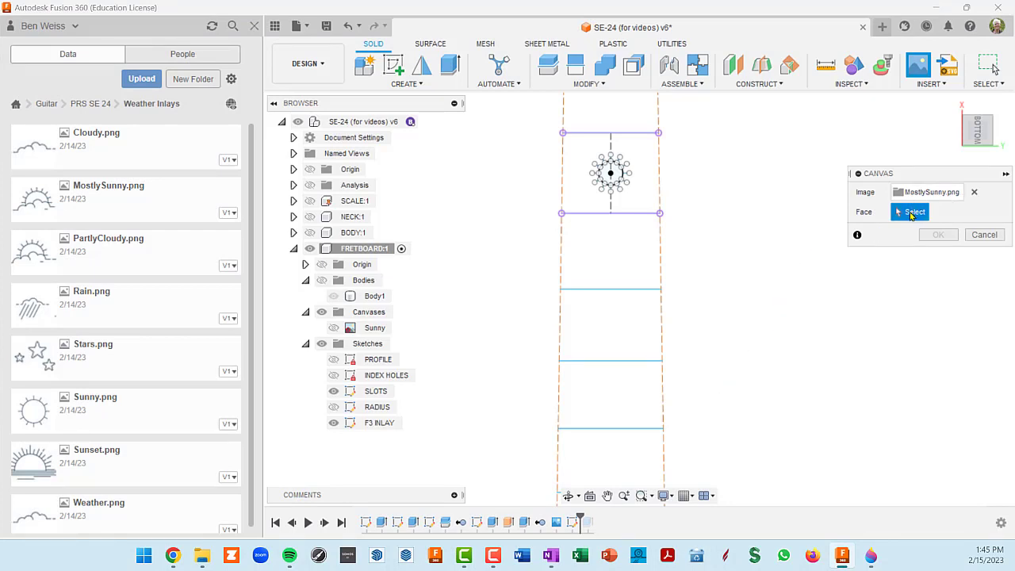
- Show the fretboard's Body1 and select its face as the plane for the MostlySunny canvas
scroll(741, 270, down, 2)
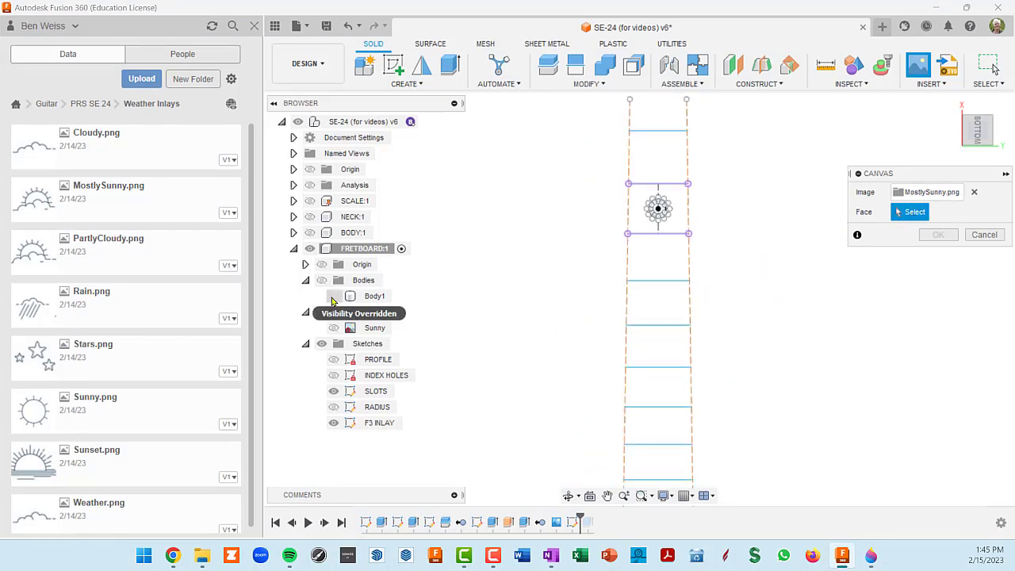
click(333, 296)
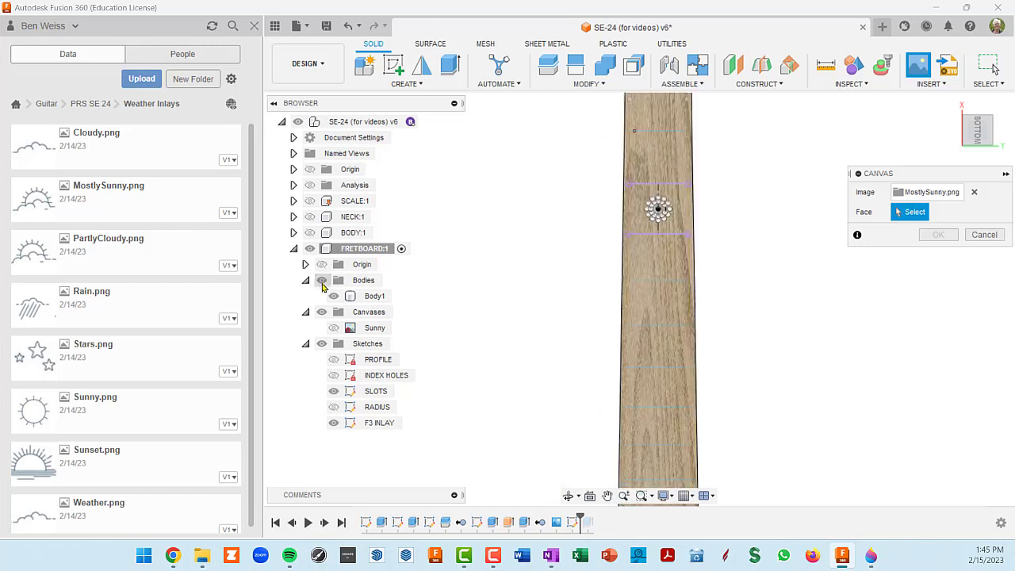
scroll(661, 275, down, 3)
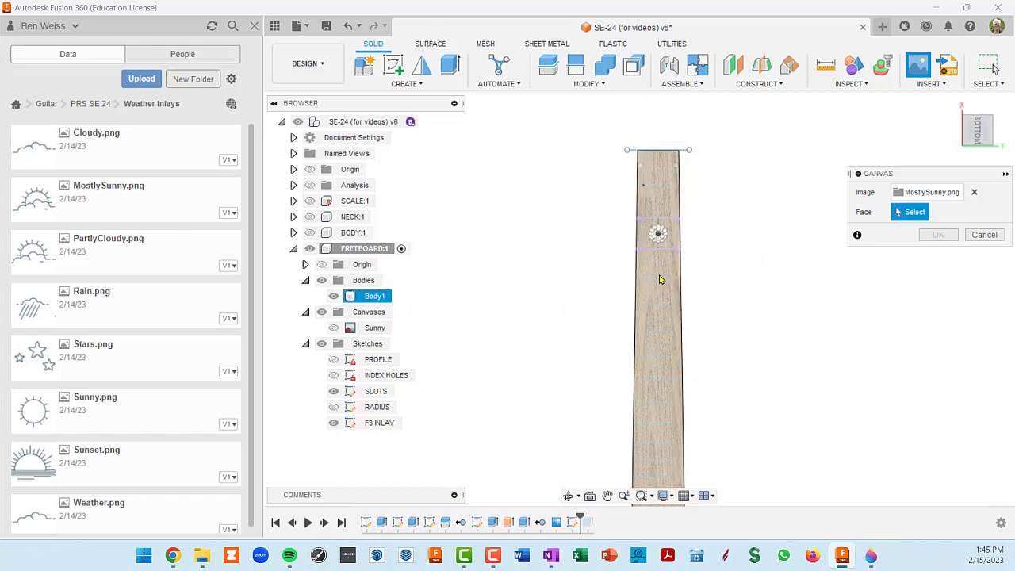
middle_drag(663, 324, 611, 251)
scroll(611, 254, up, 3)
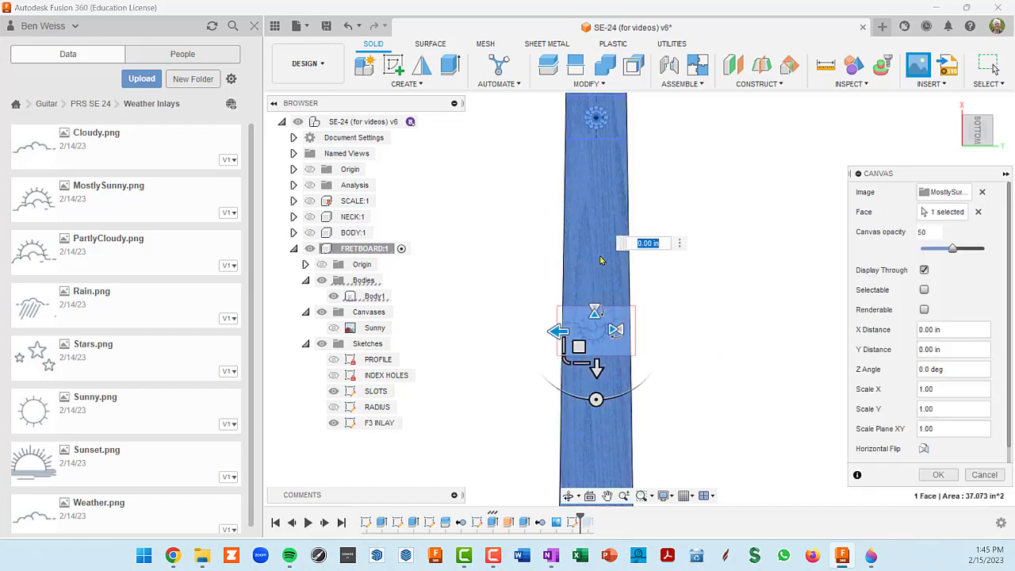
- Rotate the MostlySunny canvas by -180 degrees and move it along the fretboard to about X 0.098 in, Y 2.743 in
scroll(607, 374, up, 3)
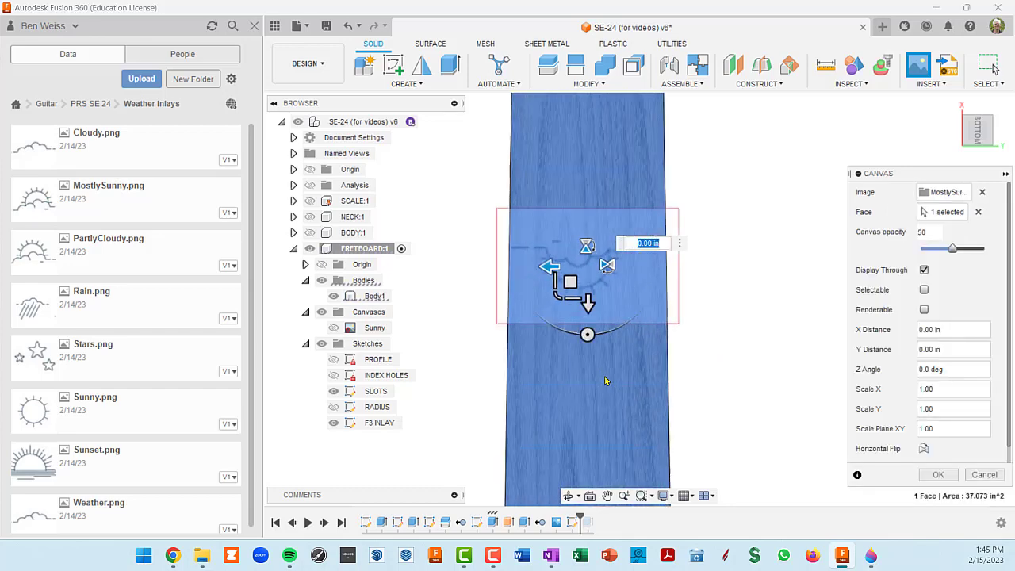
drag(587, 336, 587, 212)
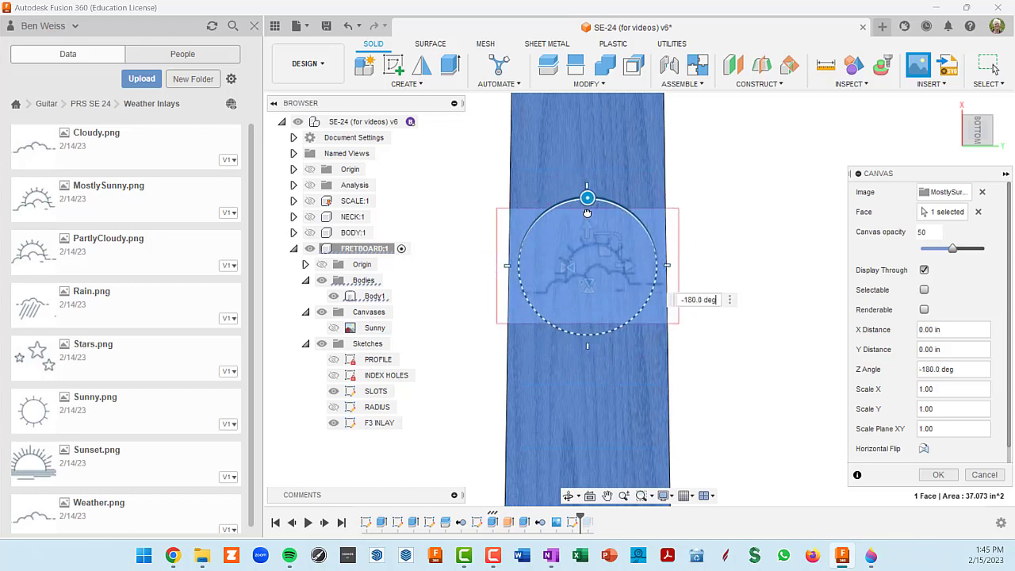
middle_drag(723, 262, 728, 365)
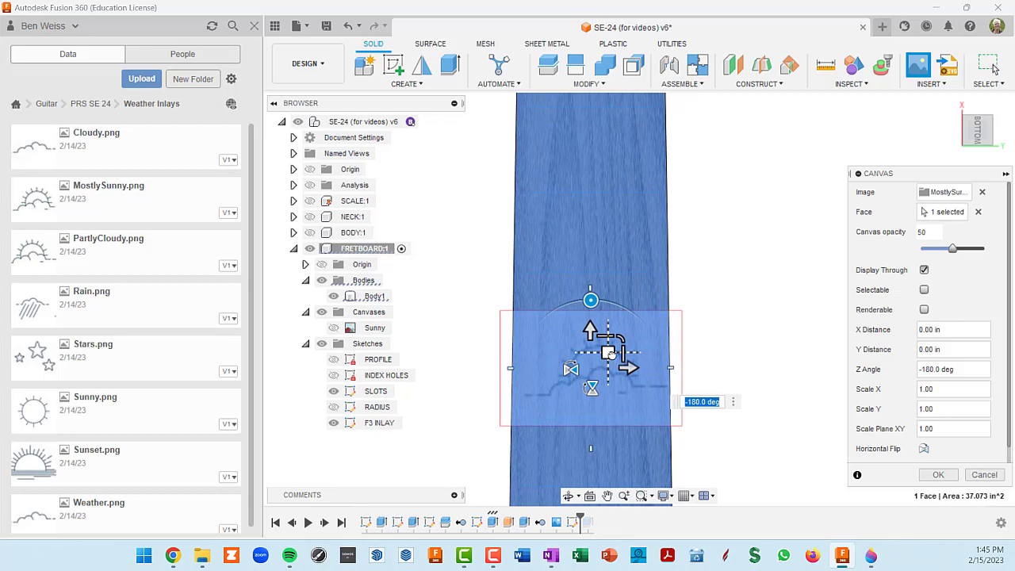
drag(608, 353, 608, 107)
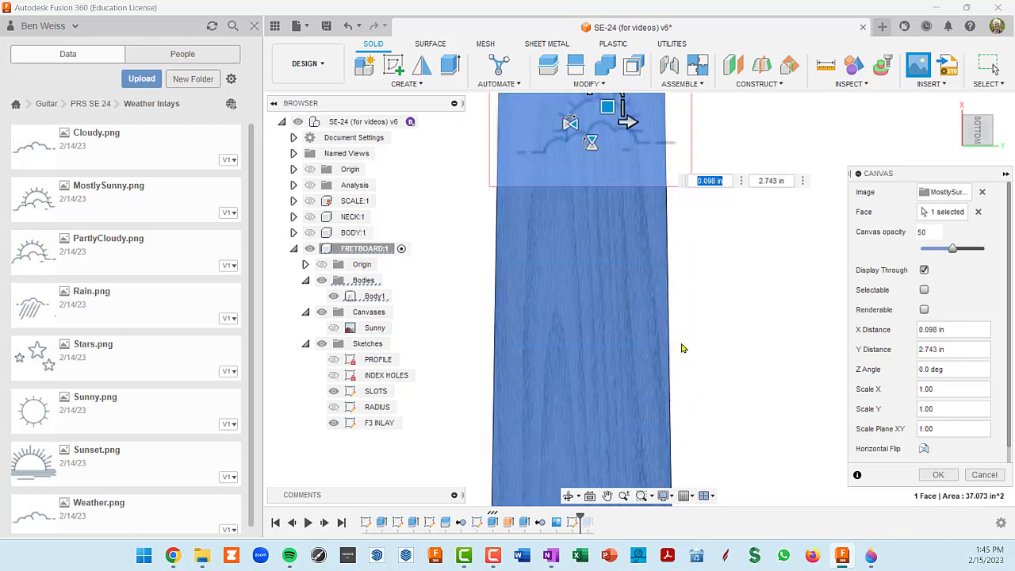
scroll(742, 272, down, 5)
middle_drag(743, 272, 645, 358)
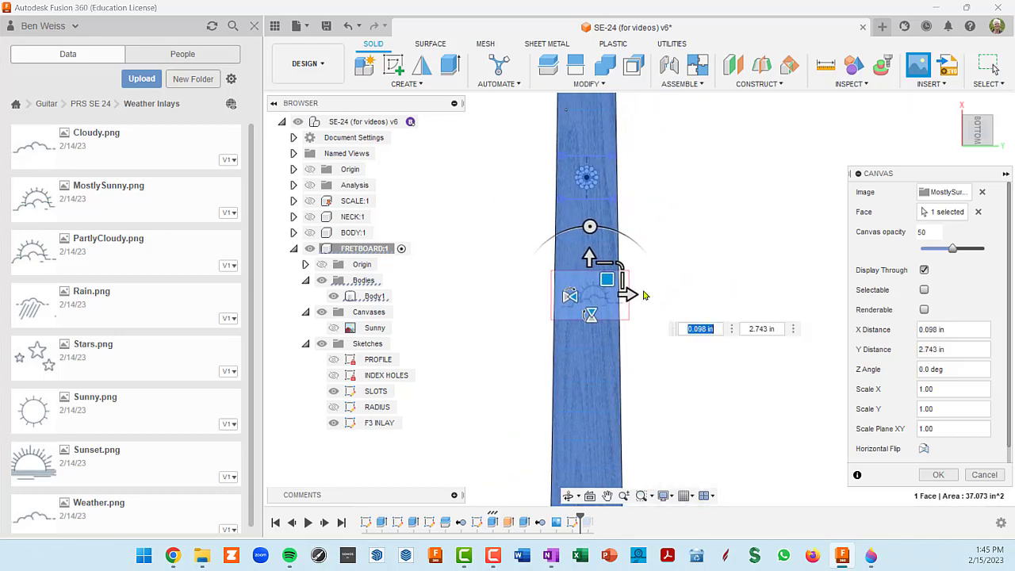
- Hide the fretboard bodies and move the canvas over the fifth fret space, at about X 0.003 in, Y 3.794 in
click(322, 281)
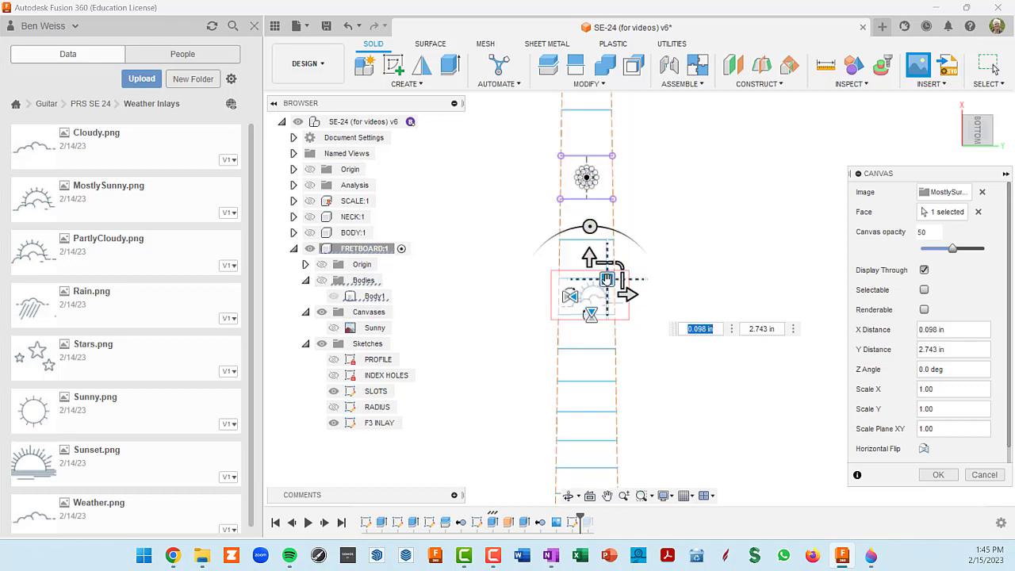
drag(606, 279, 603, 243)
scroll(607, 253, up, 5)
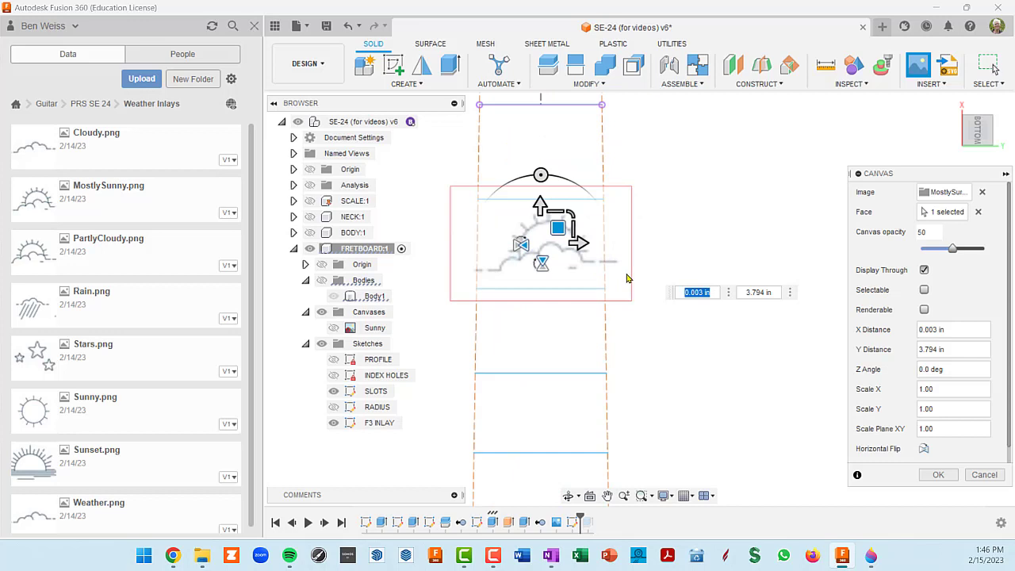
- Accept the MostlySunny canvas placement over the fifth fret space
scroll(627, 278, down, 3)
scroll(603, 270, up, 2)
scroll(608, 263, down, 4)
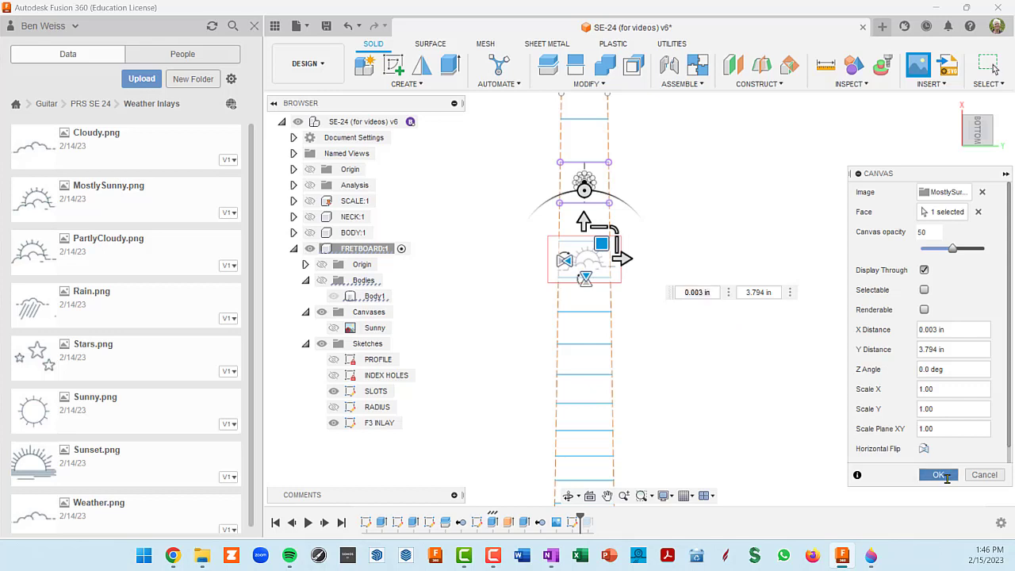
click(939, 475)
scroll(559, 262, up, 3)
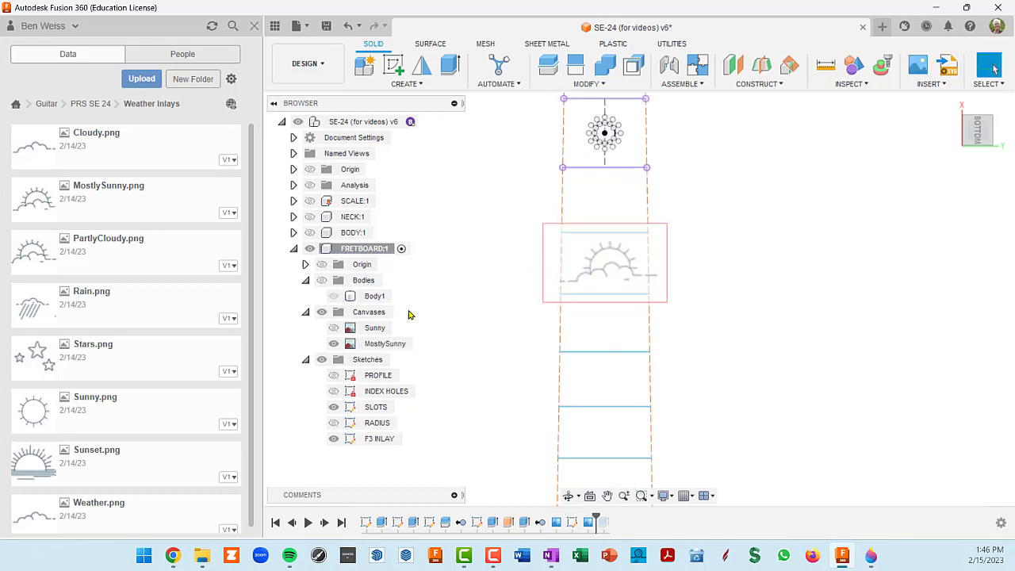
- Calibrate the MostlySunny canvas across the sun's horizontal diameter, setting that distance to 0.375 in
right_click(370, 346)
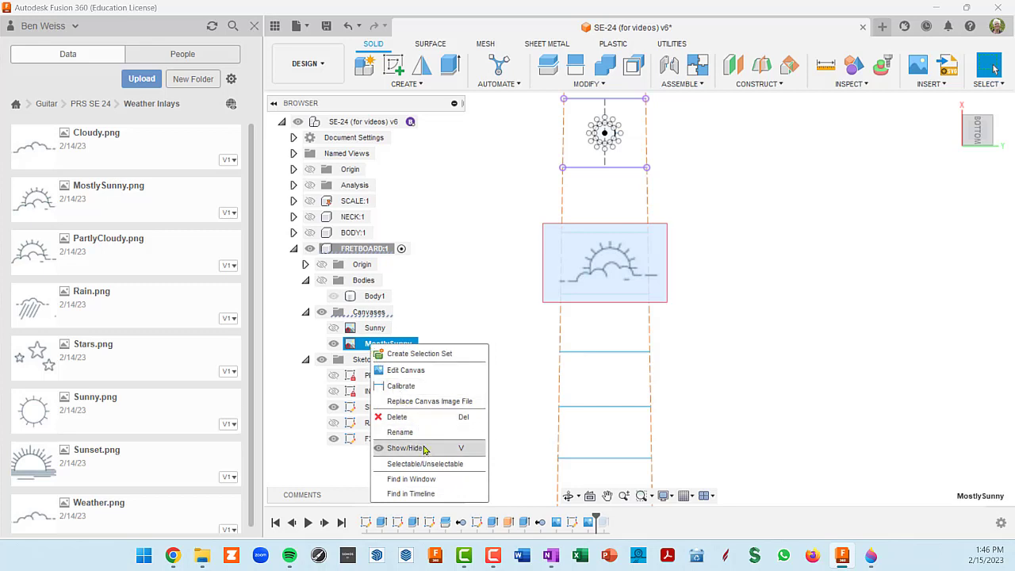
click(416, 395)
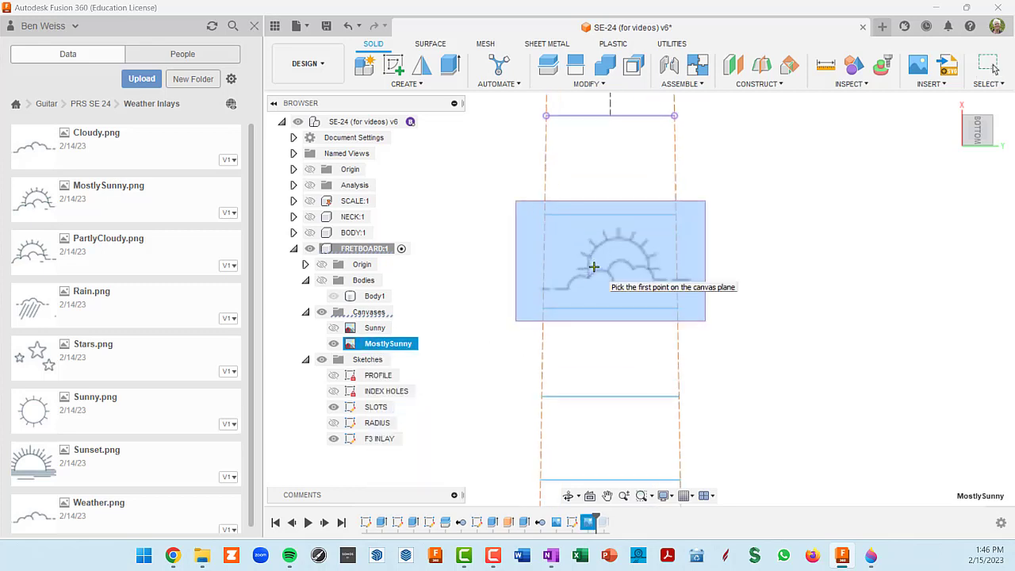
scroll(630, 248, down, 3)
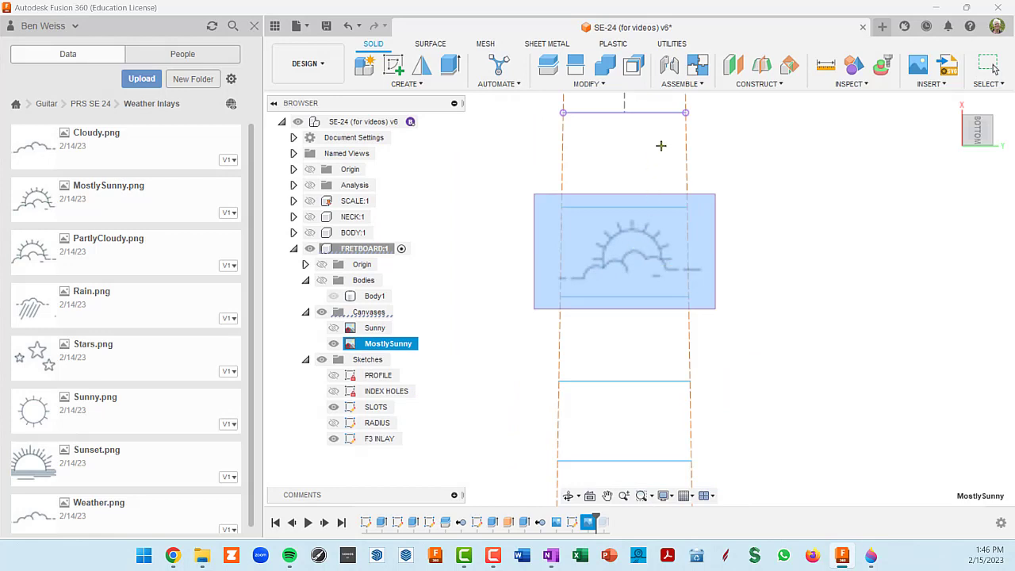
scroll(661, 145, down, 2)
scroll(639, 103, up, 2)
scroll(639, 102, down, 1)
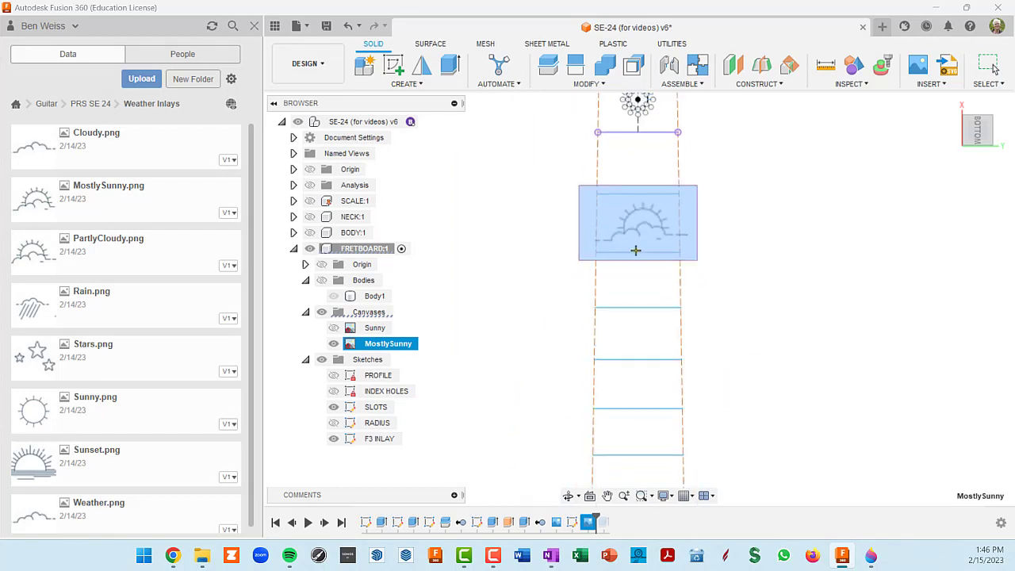
scroll(641, 235, up, 3)
scroll(609, 217, up, 2)
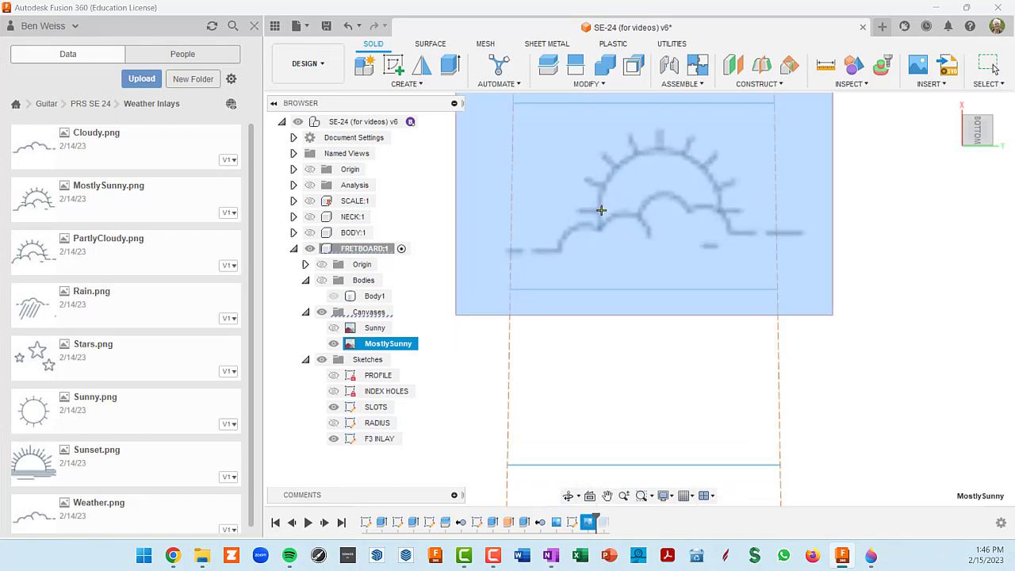
click(598, 210)
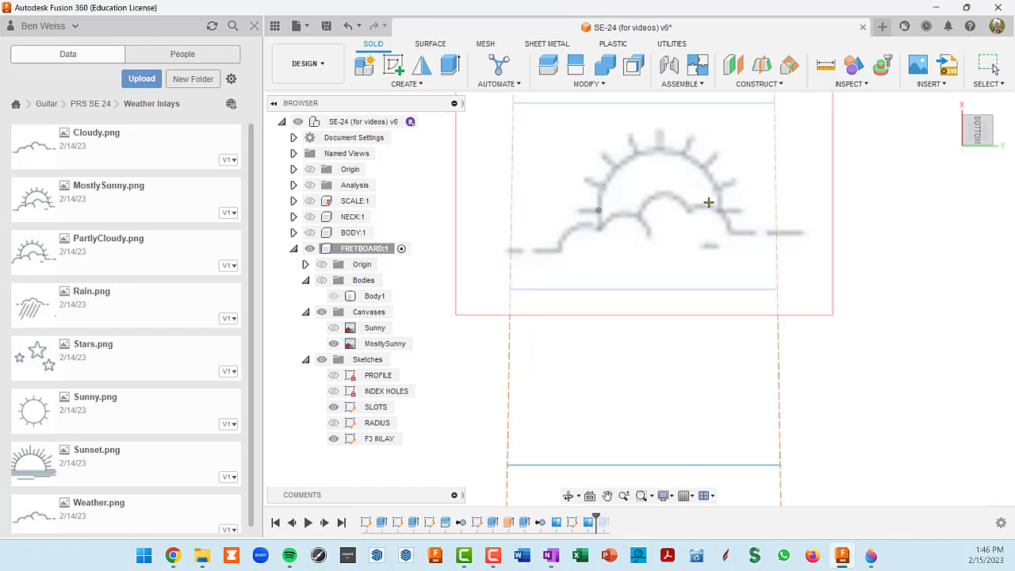
click(719, 210)
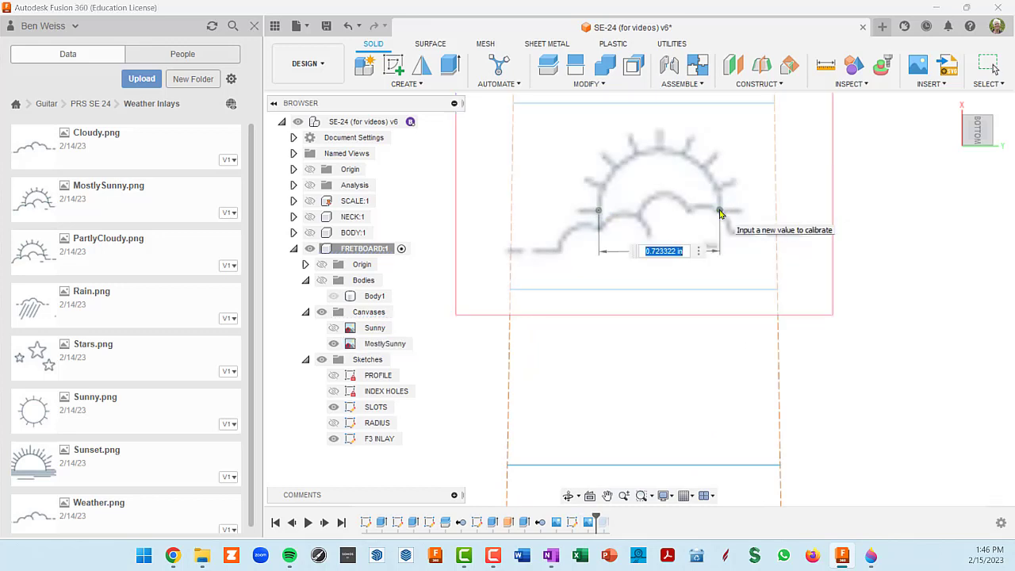
key(BackSpace)
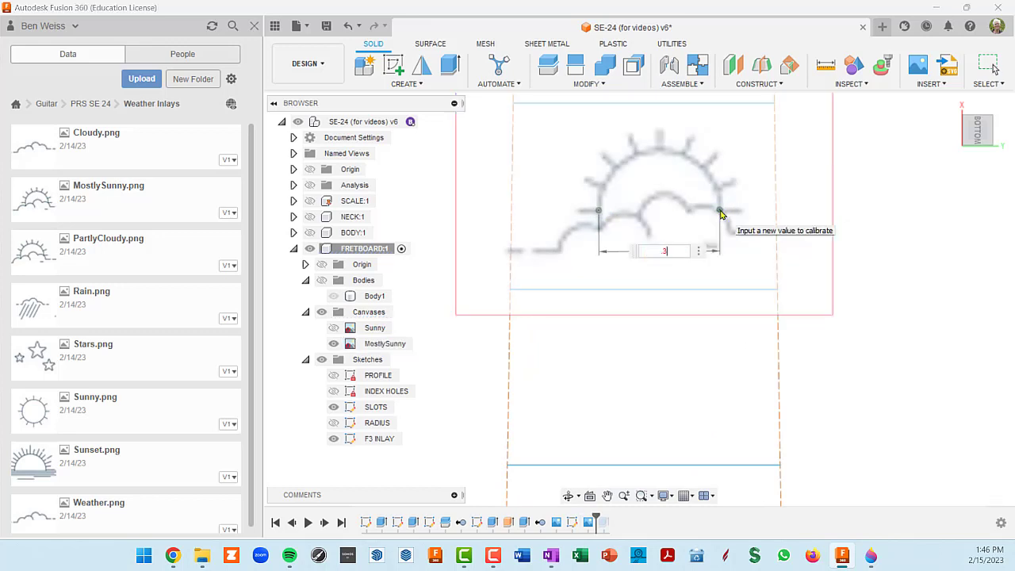
key(Return)
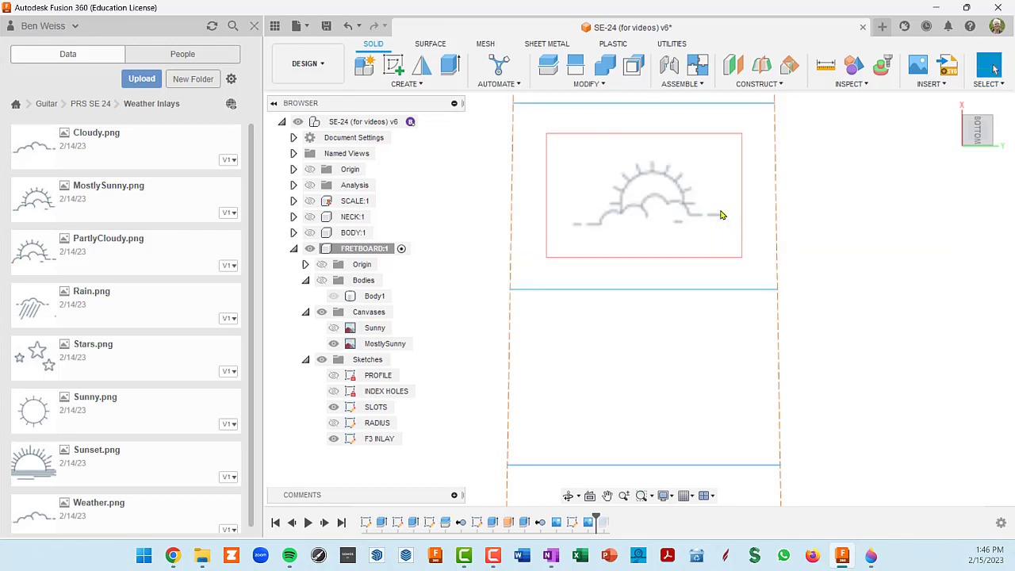
- Check how the calibrated canvas fits between the fret lines and close the project data panel
scroll(721, 215, down, 5)
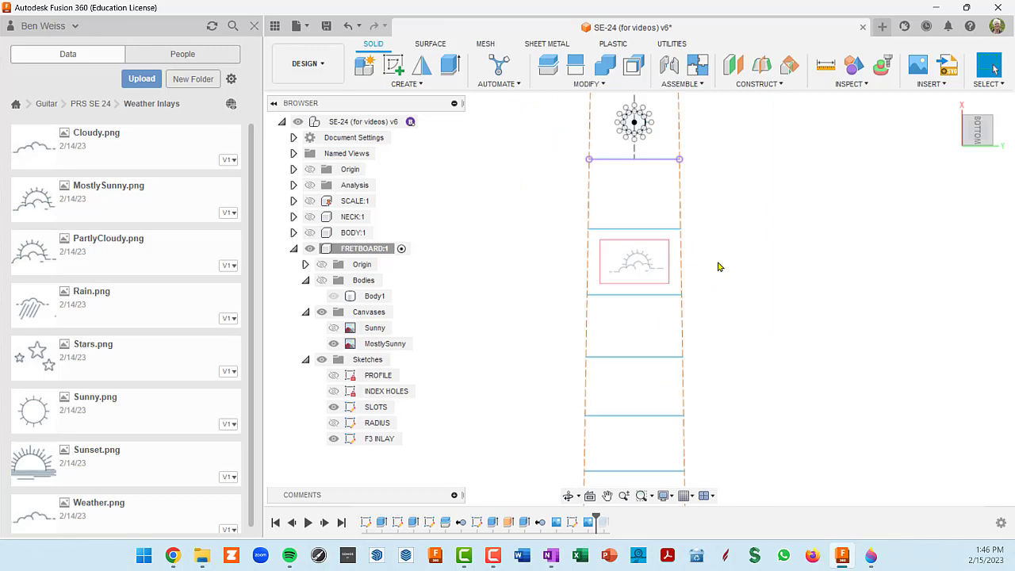
scroll(652, 281, up, 3)
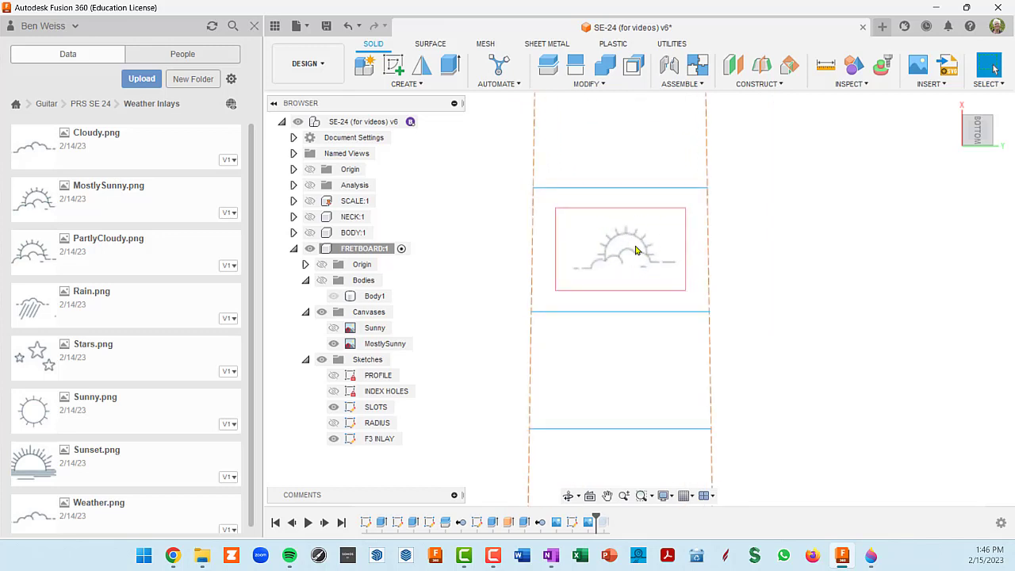
scroll(622, 230, up, 3)
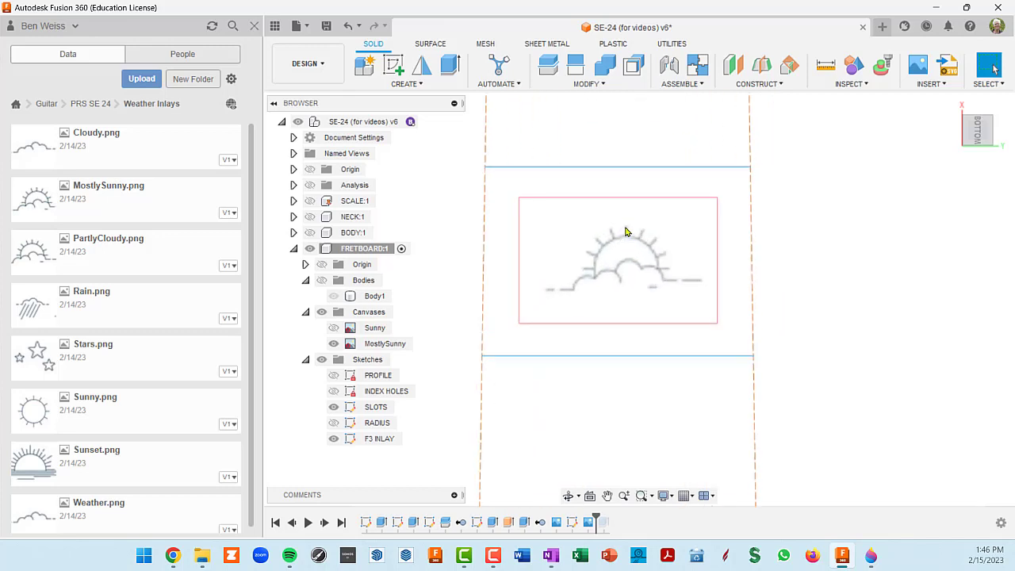
scroll(635, 262, down, 2)
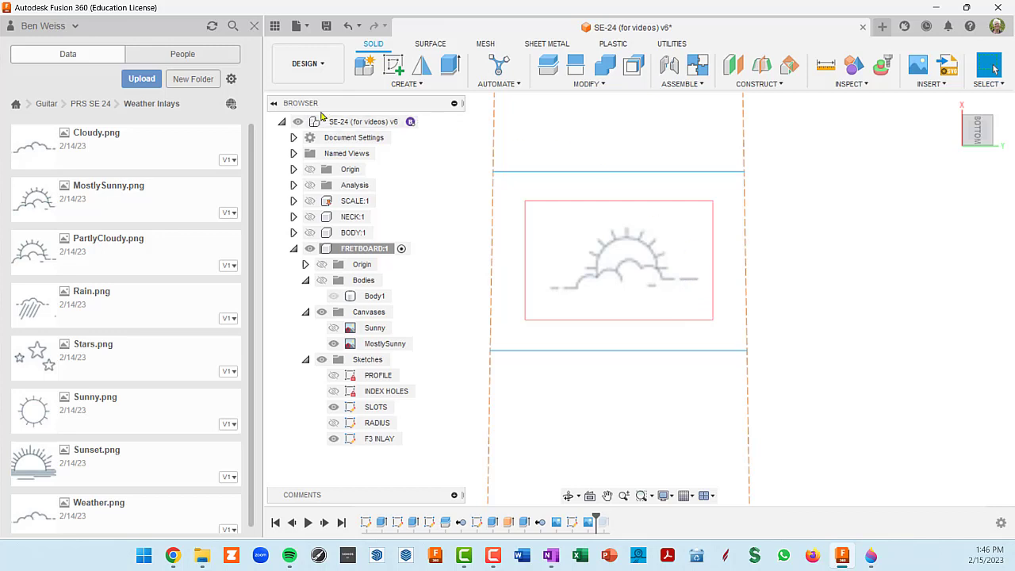
scroll(622, 279, down, 1)
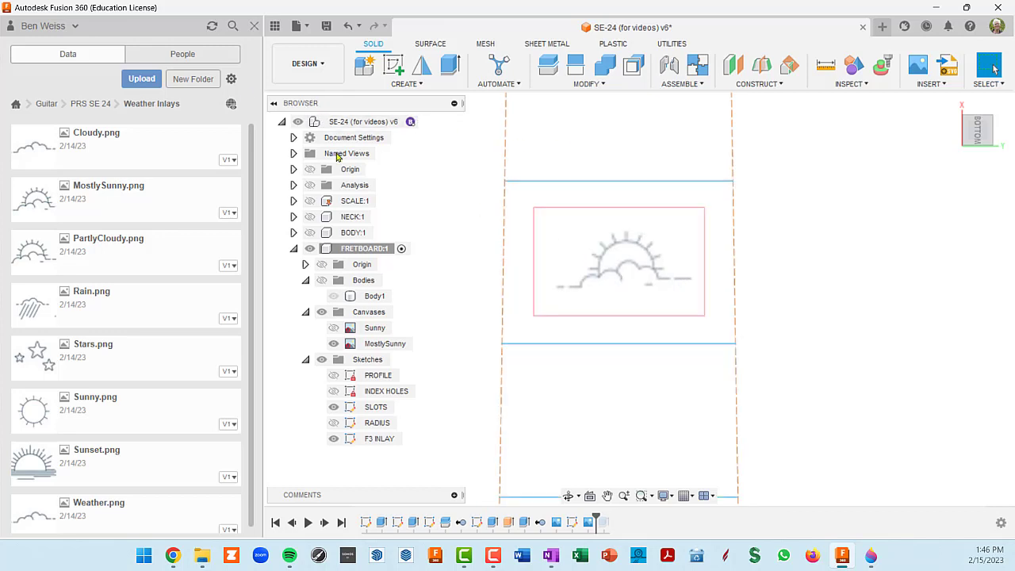
click(255, 26)
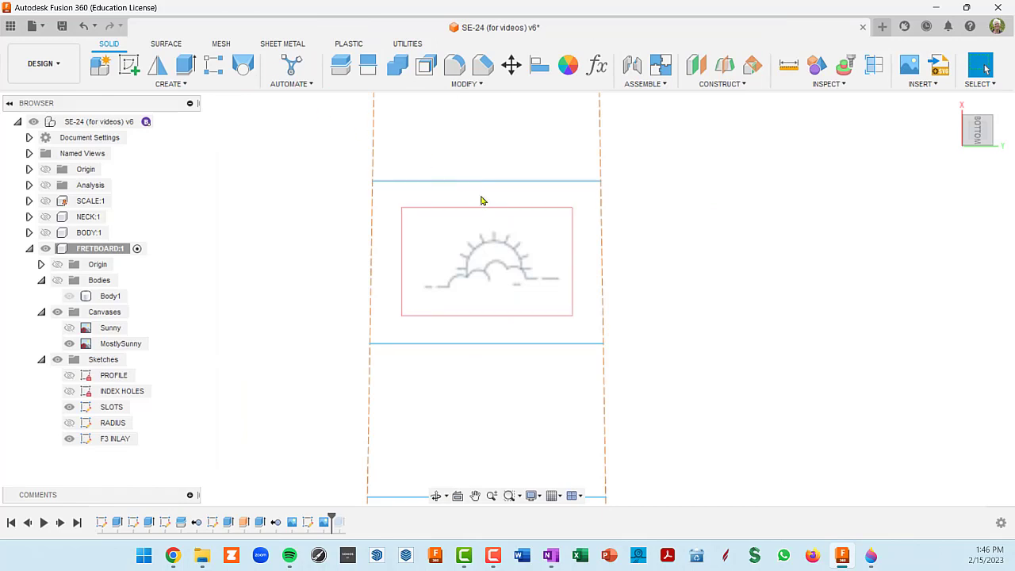
- Show the fretboard's Body1 and start a new sketch on its large flat face
scroll(489, 290, down, 5)
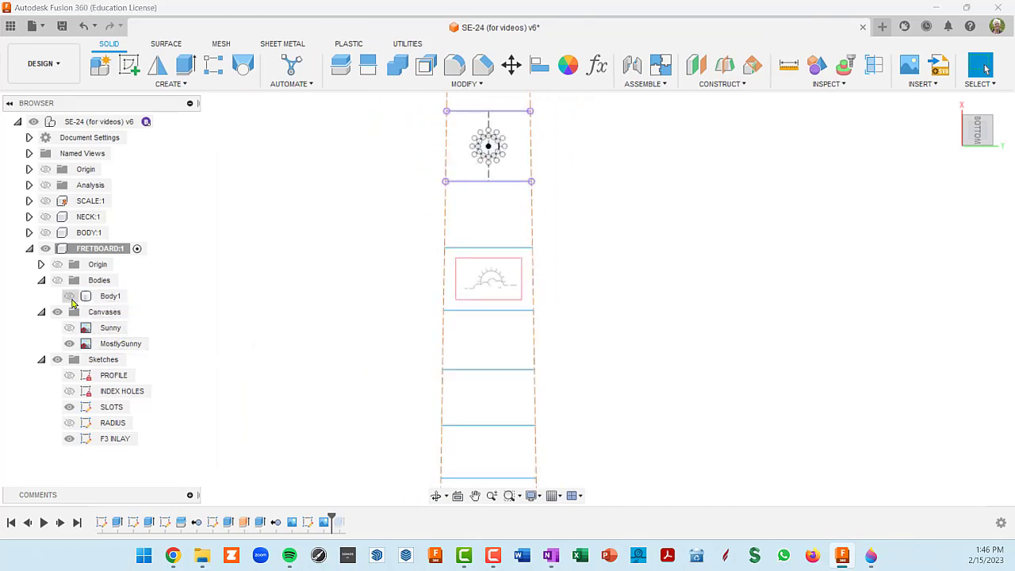
click(68, 296)
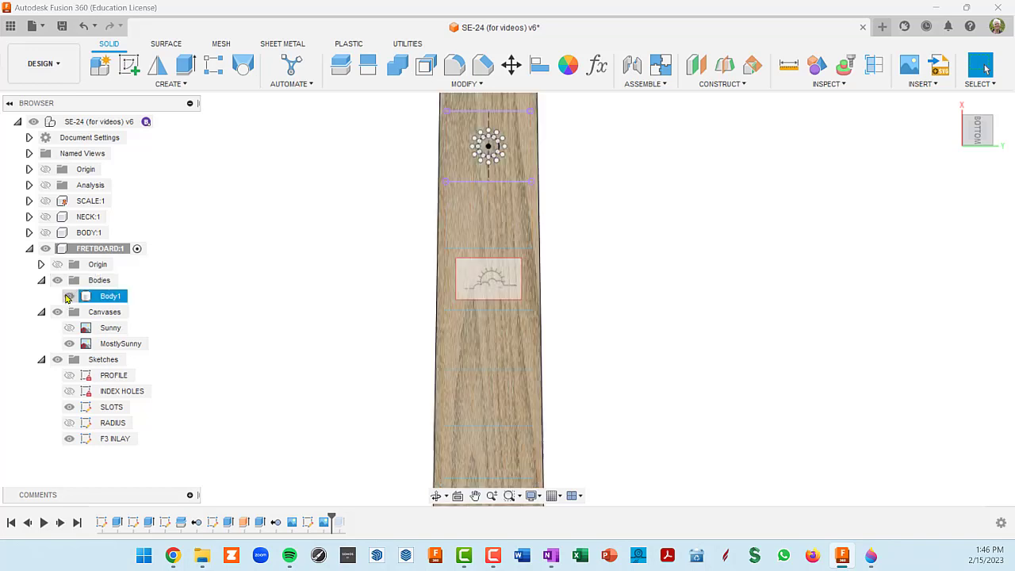
click(511, 224)
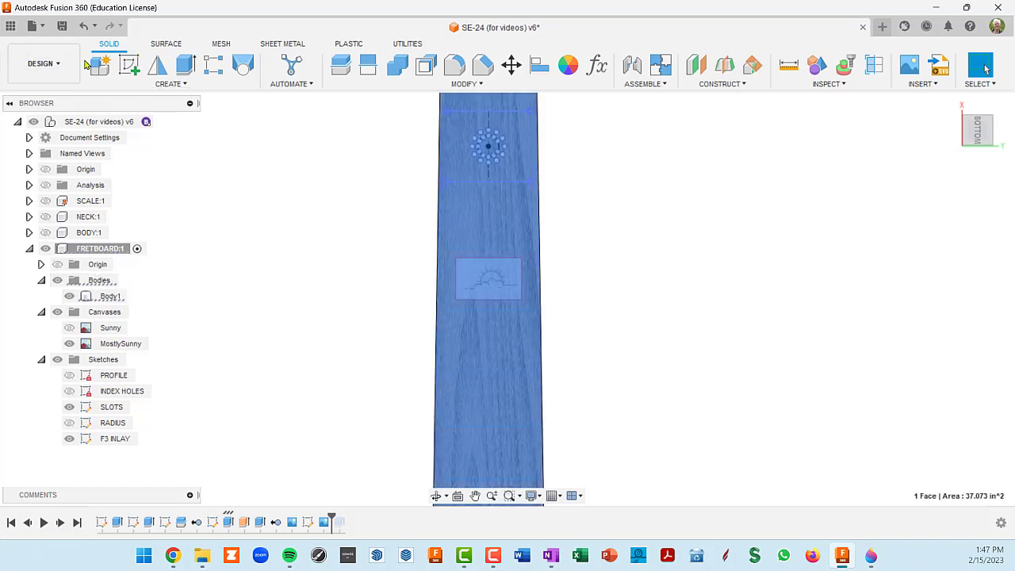
click(131, 66)
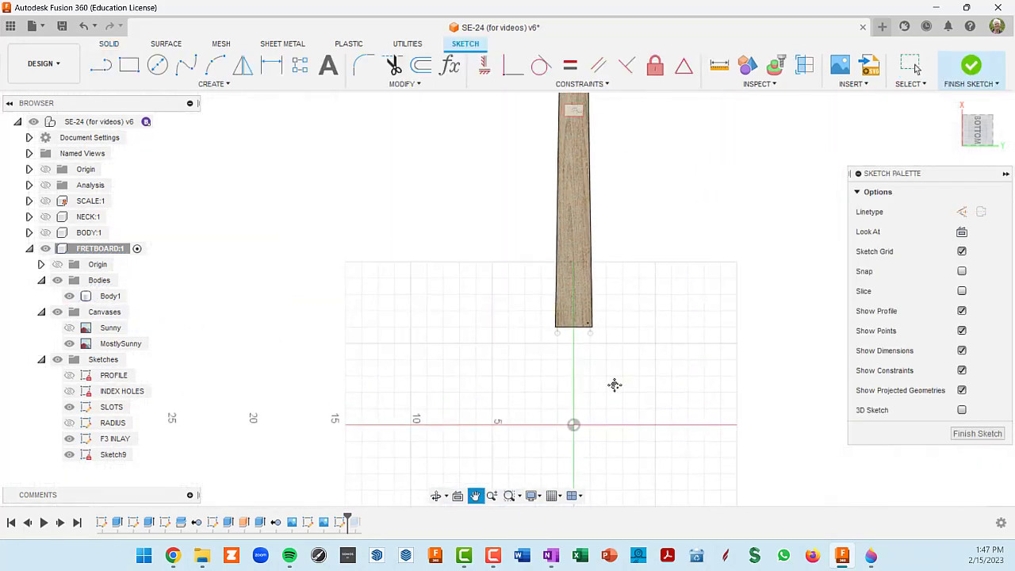
- Clear the selection and hide the fretboard's bodies so only the sketches and MostlySunny canvas remain for tracing
middle_drag(570, 194, 617, 320)
scroll(573, 256, up, 10)
scroll(618, 319, down, 3)
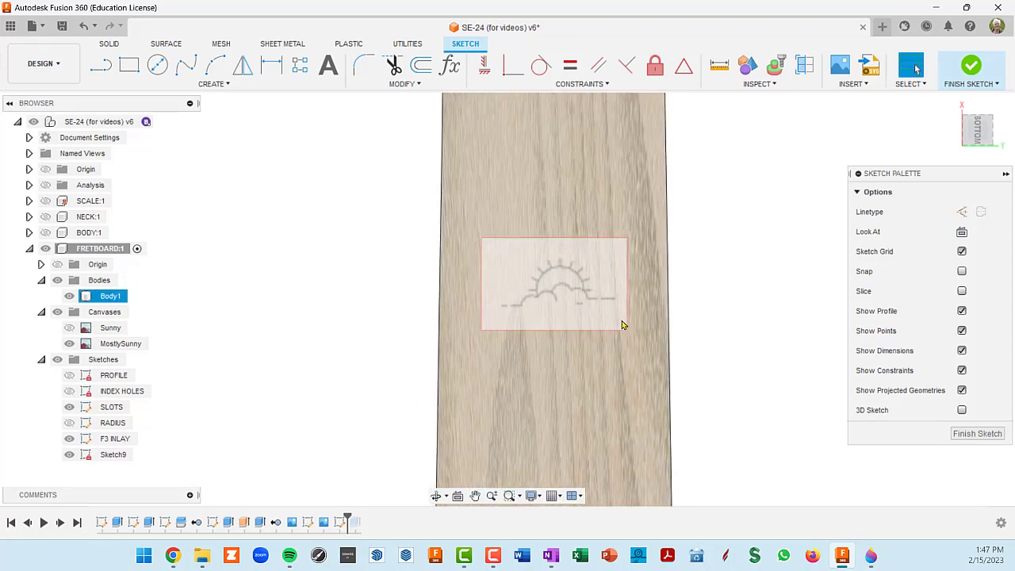
key(Escape)
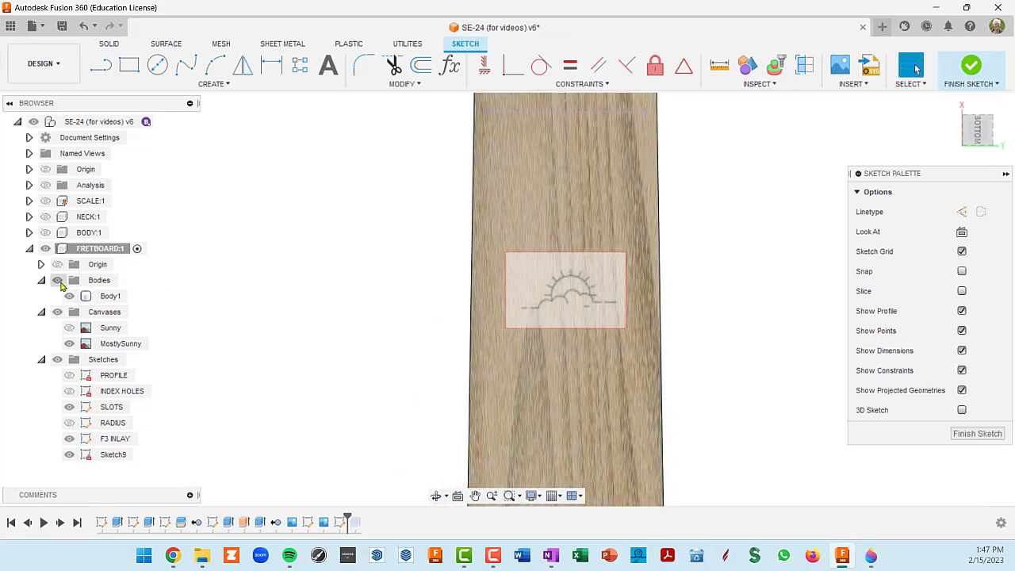
click(58, 282)
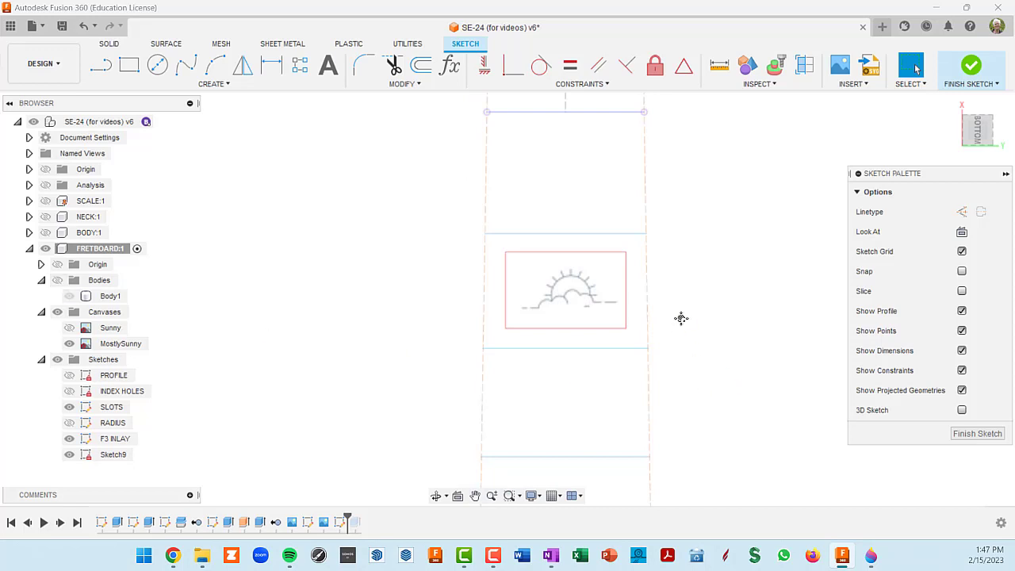
- Draw a 0.375 in diameter circle centred on the canvas sun, following its outline
scroll(645, 331, up, 3)
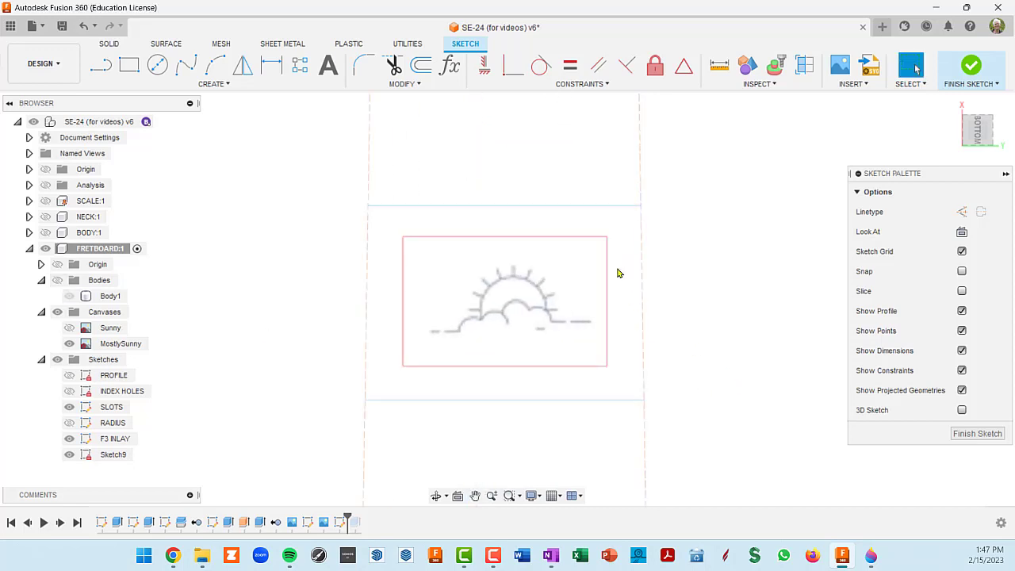
click(158, 64)
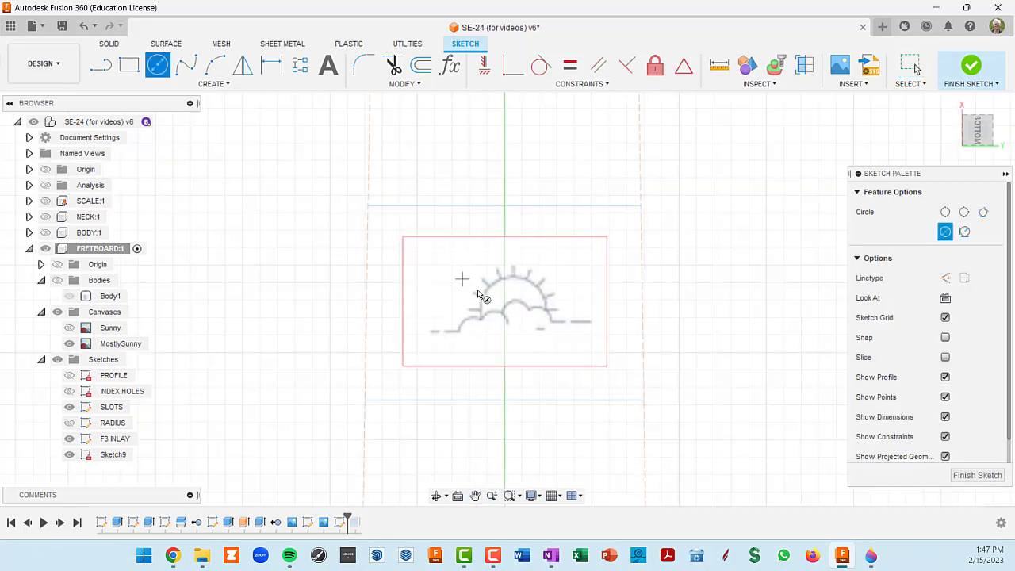
click(514, 310)
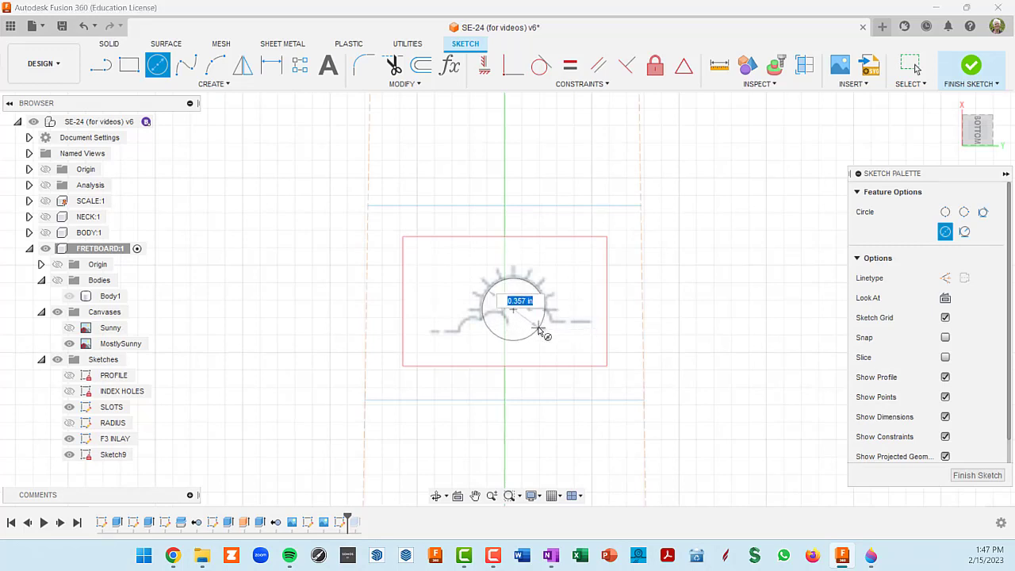
key(BackSpace)
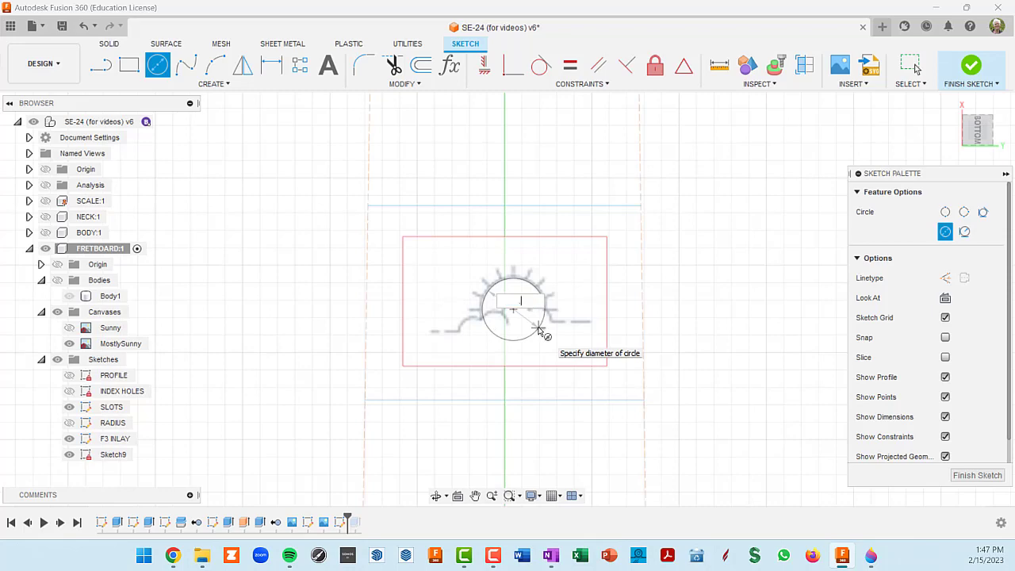
text(.375)
key(Return)
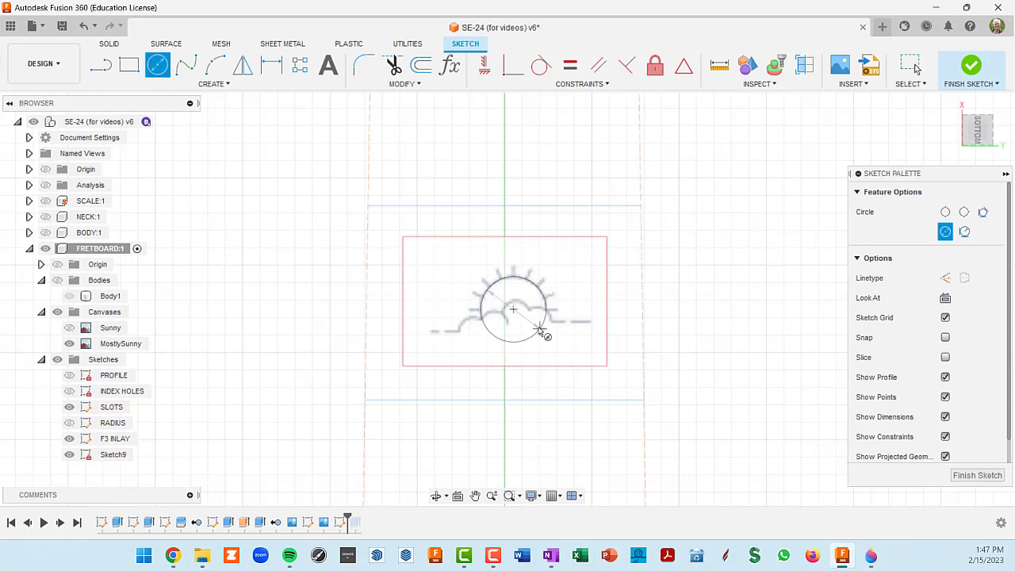
- Draw a horizontal 0.1 in line outward from the sun circle along the ray on its cloud-dash side
scroll(545, 331, down, 5)
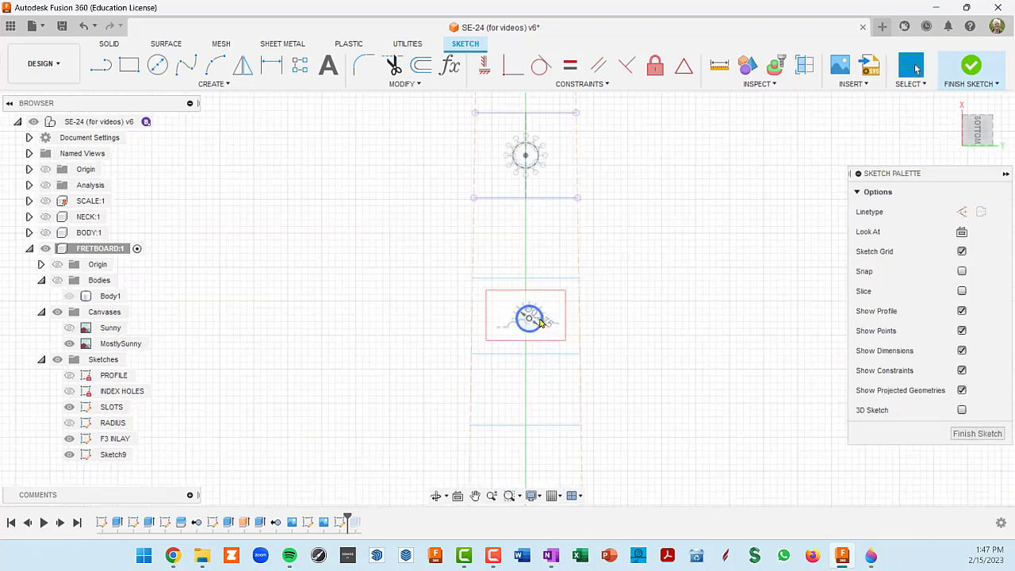
scroll(554, 323, up, 6)
scroll(554, 323, up, 5)
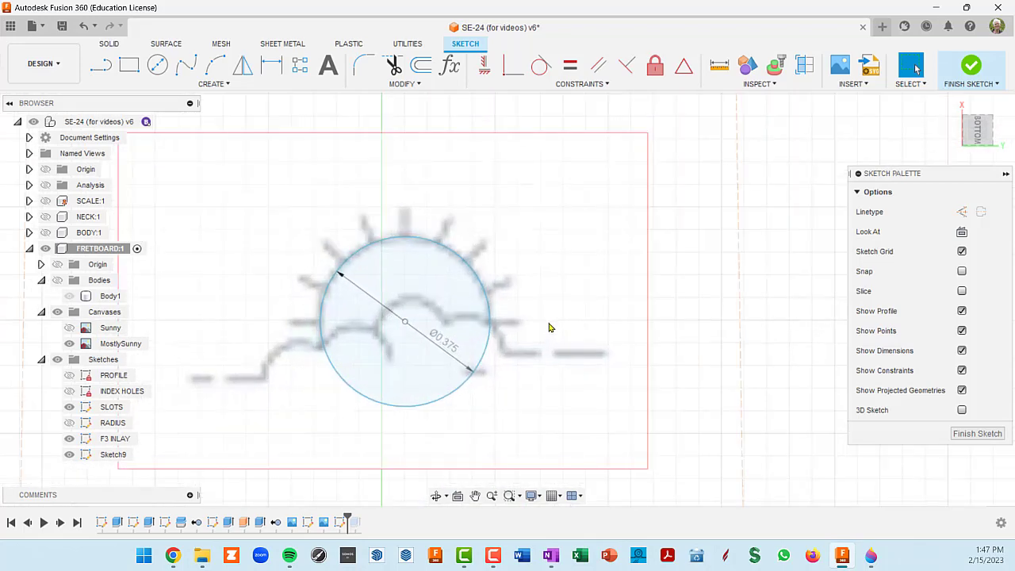
key(l)
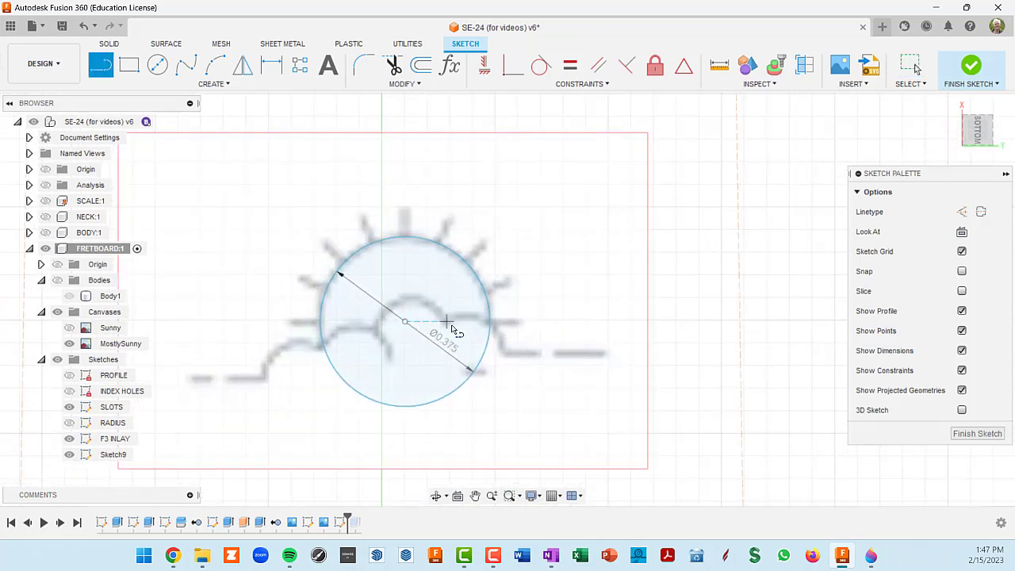
click(490, 322)
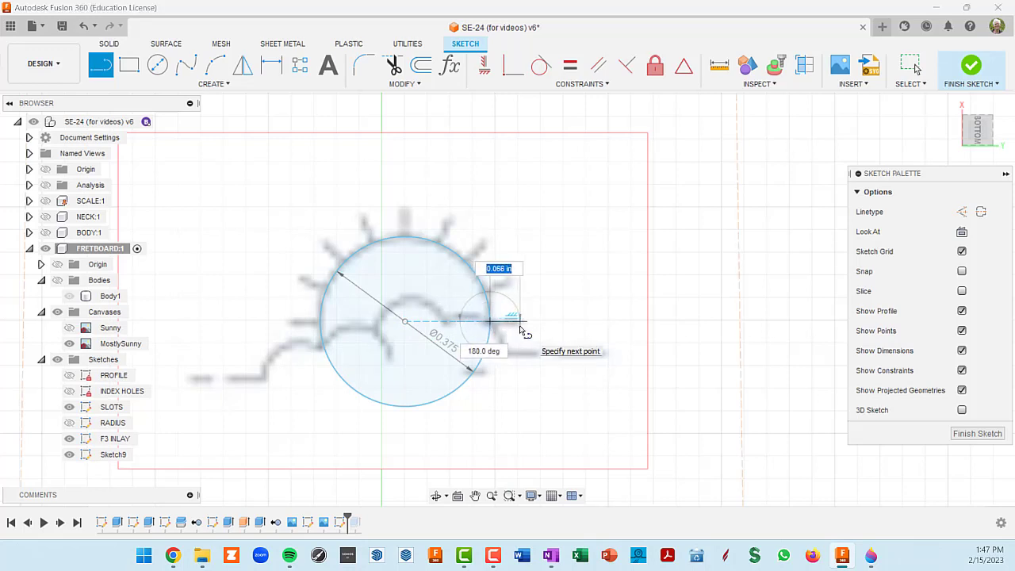
text(.1)
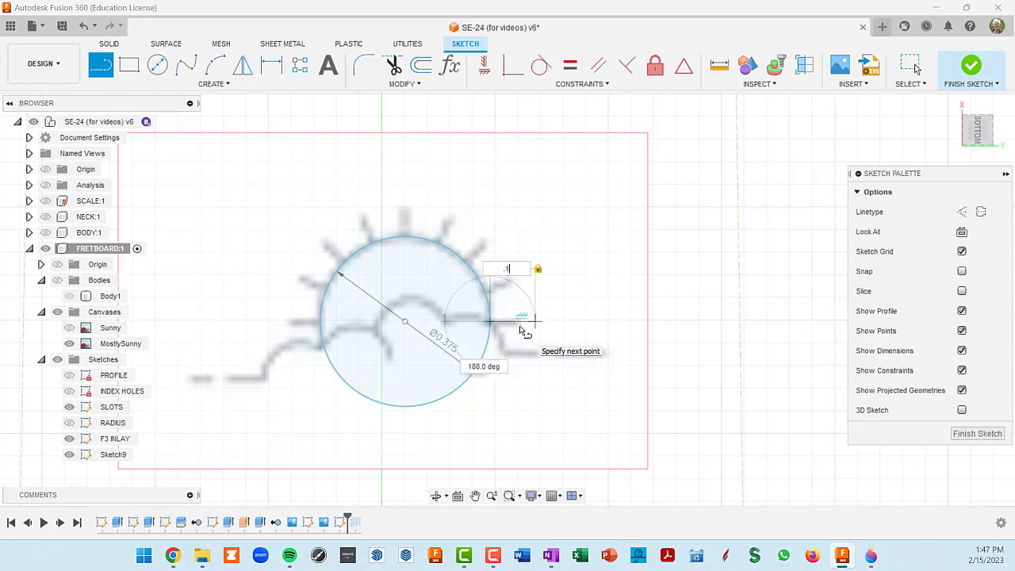
key(Return)
key(Escape)
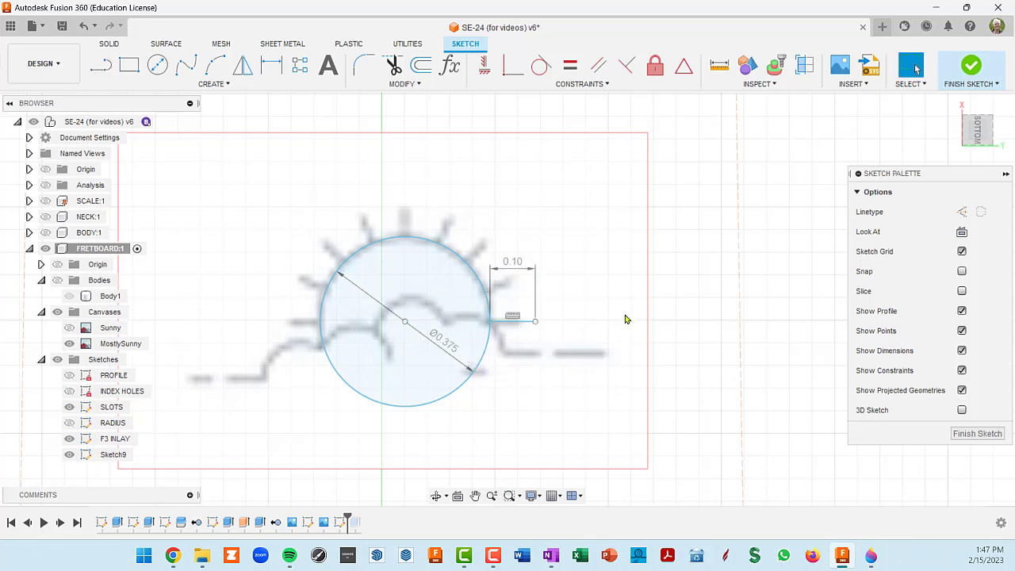
- Create a circular sketch pattern of the 0.1 in ray line around the sun circle's centre with a quantity of 12
click(225, 84)
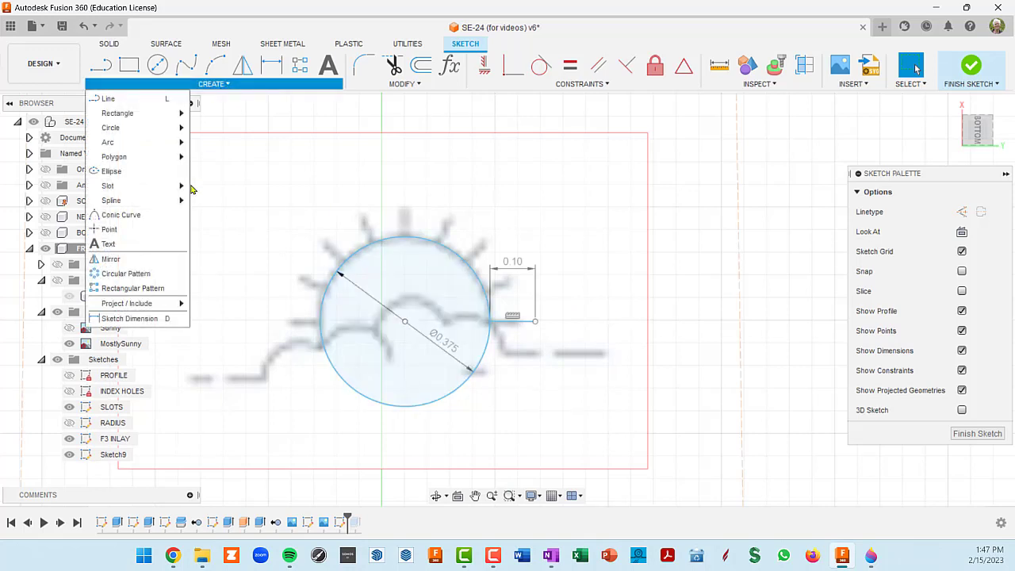
click(127, 274)
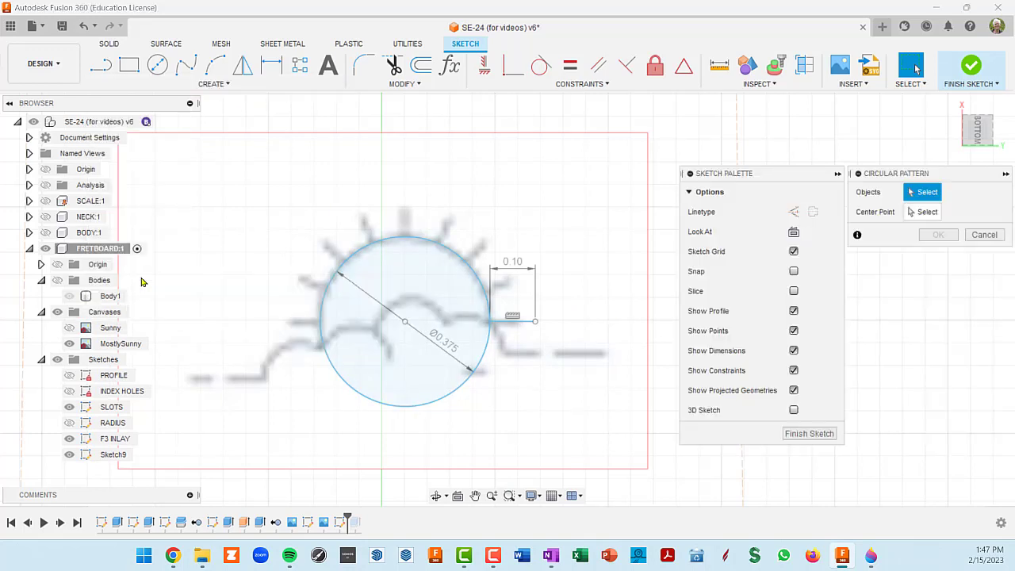
click(513, 322)
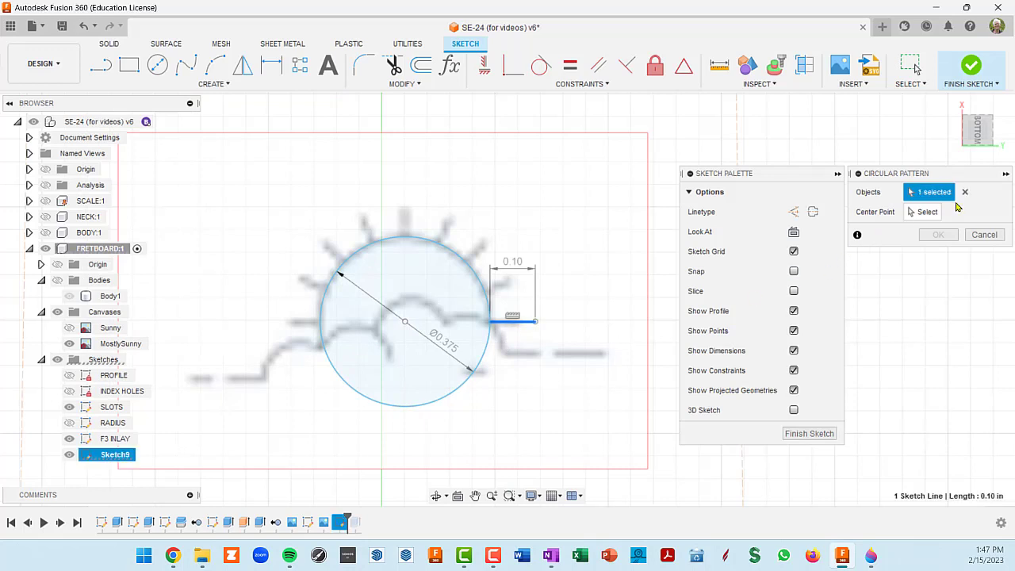
click(929, 213)
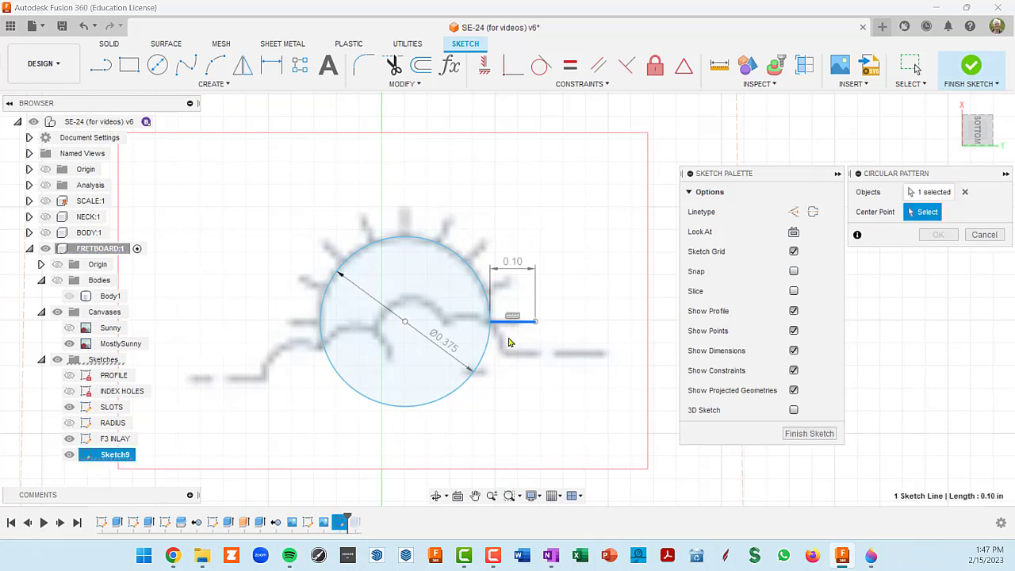
click(404, 323)
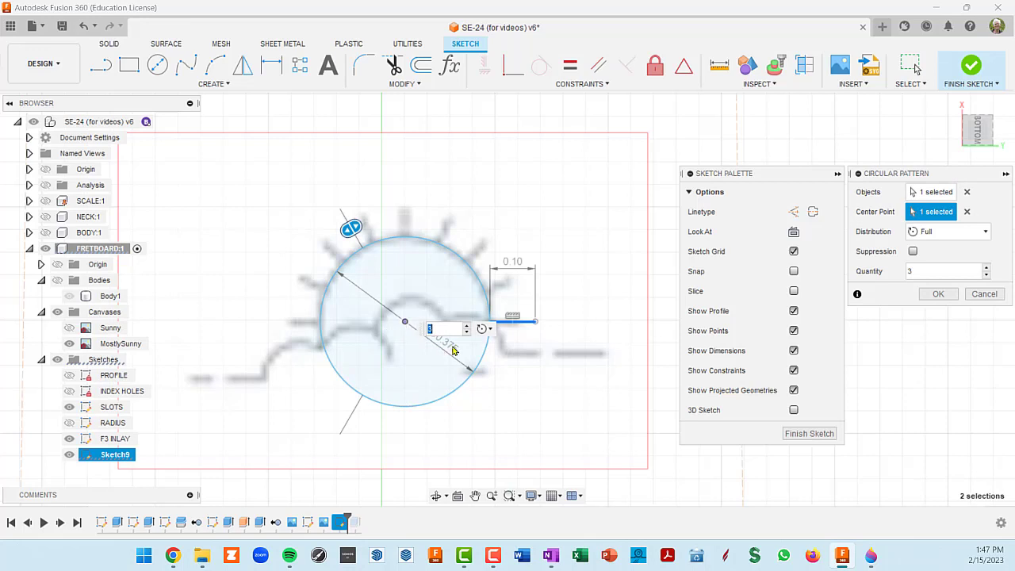
text(12)
key(Return)
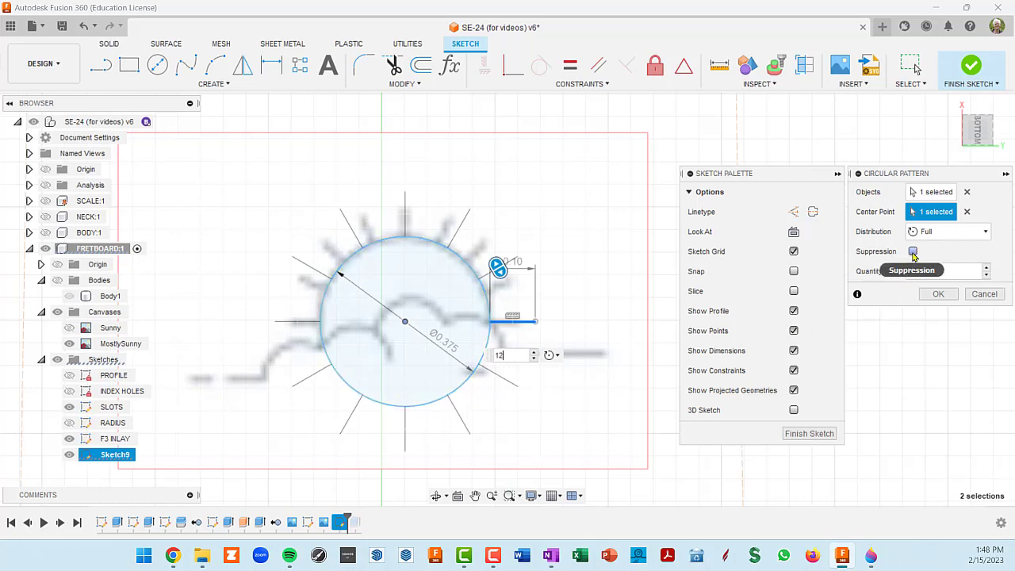
- Suppress the five pattern copies below the sun's horizontal centreline and finish the circular pattern
click(913, 253)
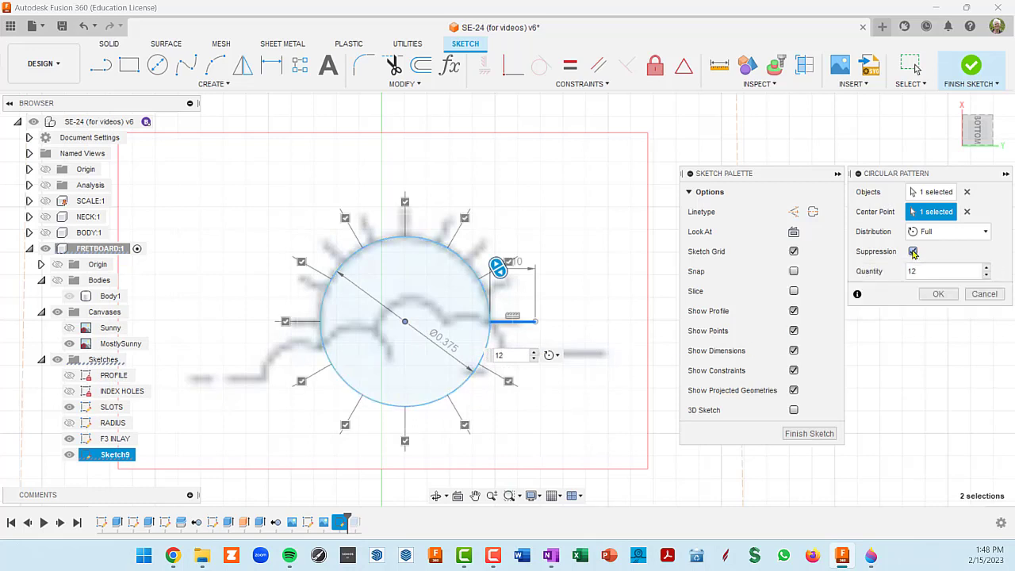
click(509, 382)
click(466, 425)
click(405, 441)
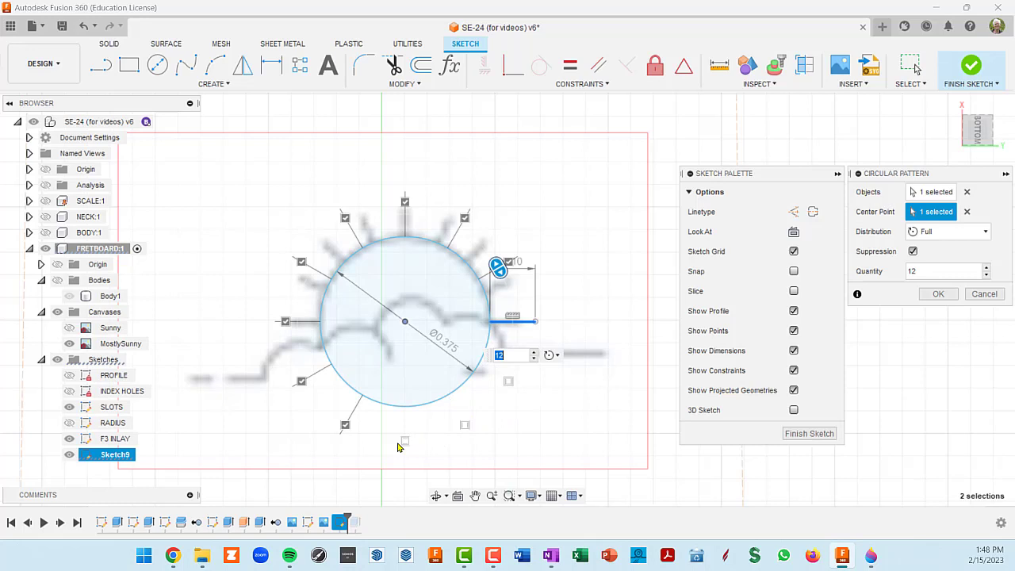
click(344, 426)
click(301, 383)
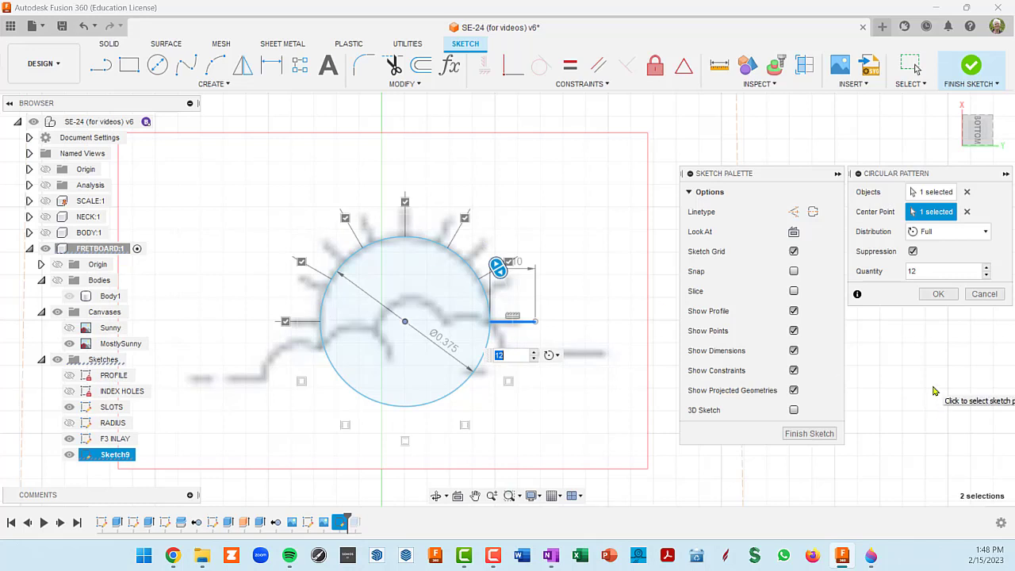
click(941, 294)
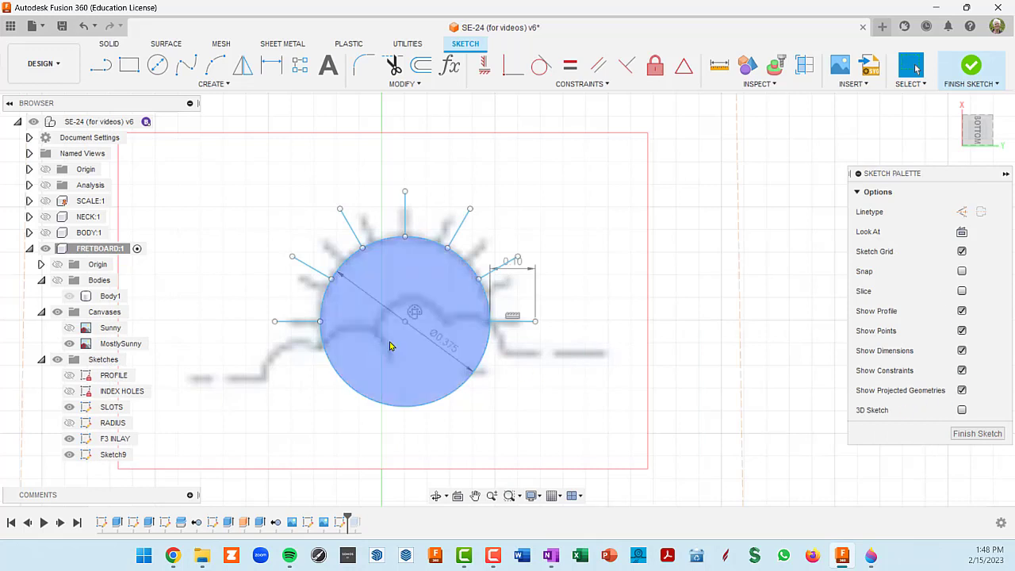
- Trace the two cloud bumps inside the sun with three-point arcs, starting the first on the circle's left edge
scroll(390, 347, up, 3)
scroll(349, 365, down, 5)
mouse_move(380, 351)
middle_down()
mouse_move(431, 306)
mouse_move(456, 308)
middle_up()
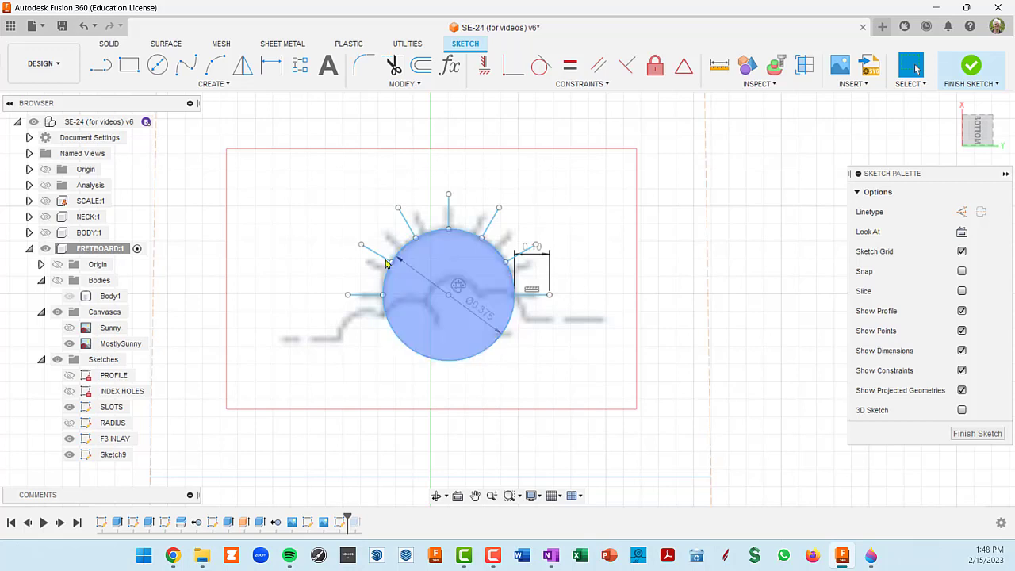
click(211, 84)
mouse_move(158, 143)
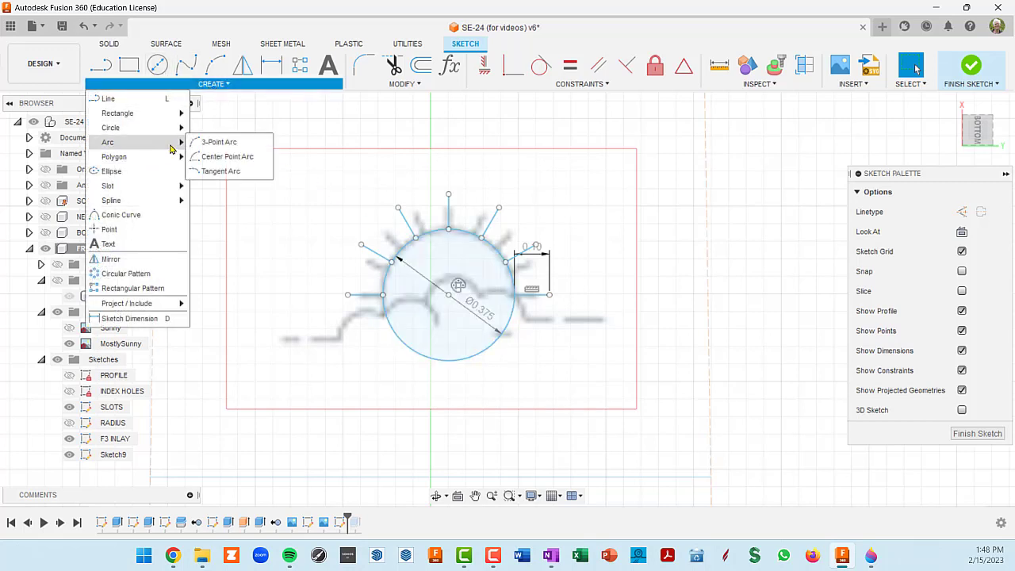
click(213, 141)
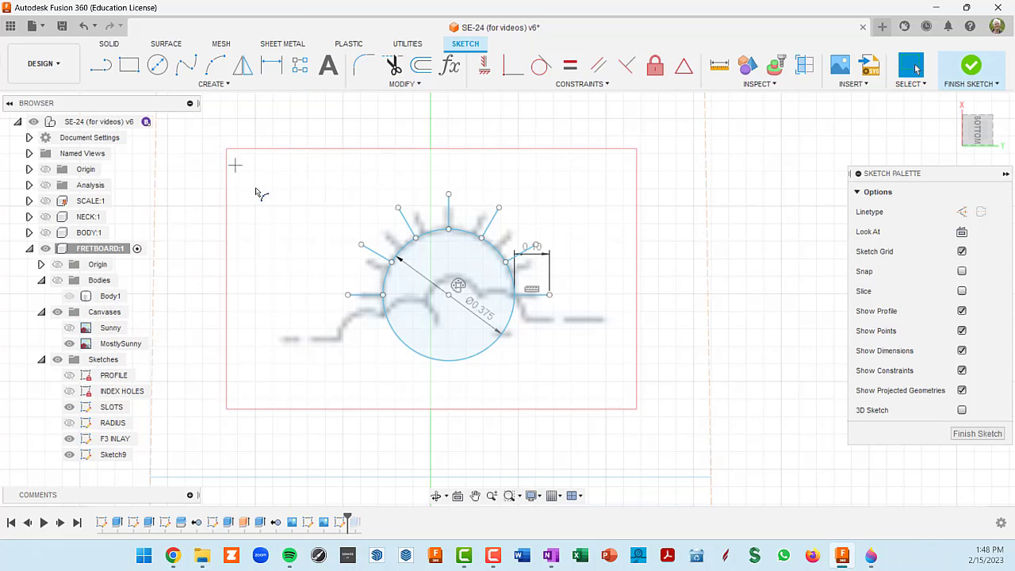
click(386, 315)
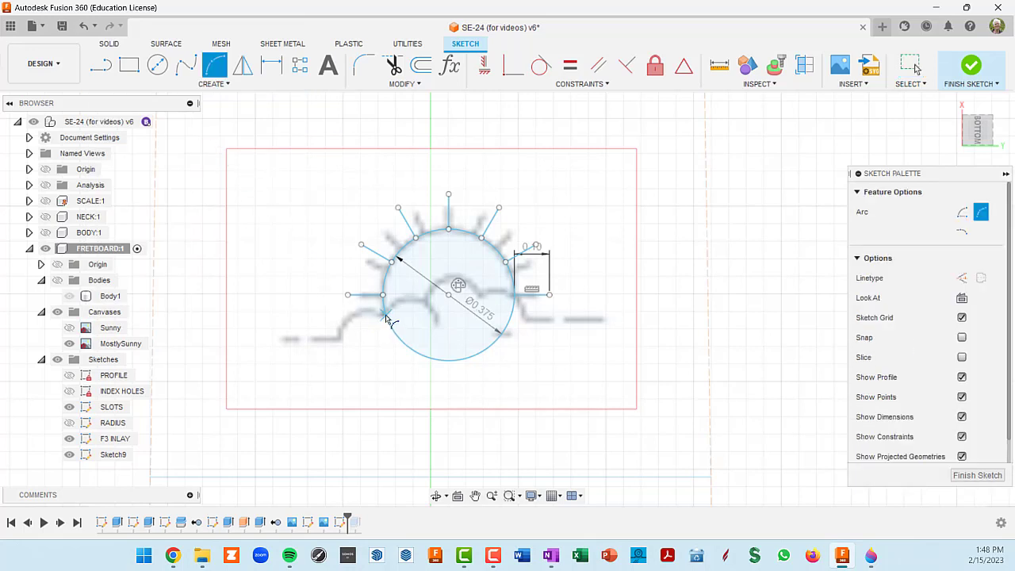
click(436, 324)
click(431, 311)
click(425, 304)
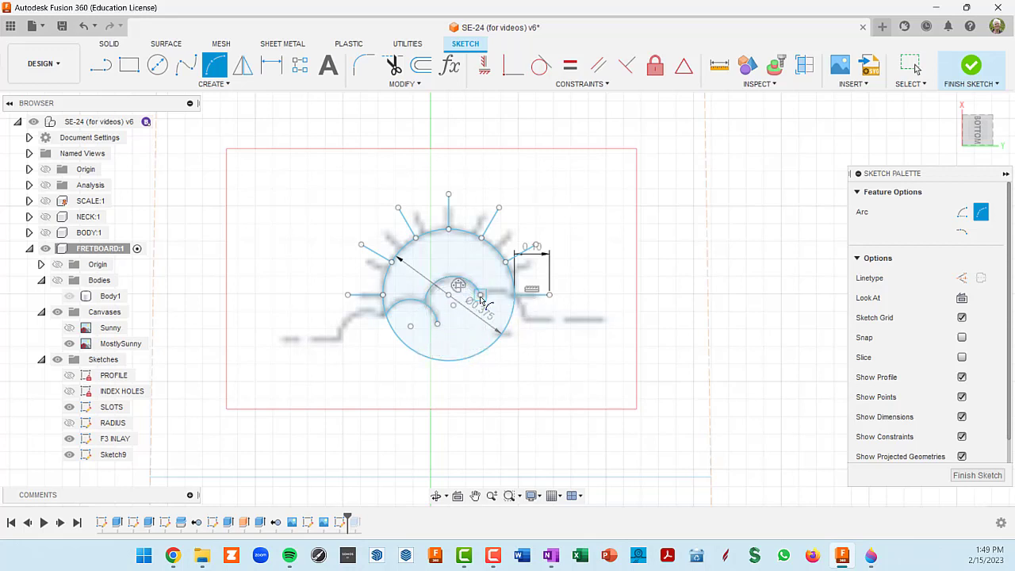
- Trace the cloud's outer right and outer left bumps with three-point arcs ending at the canvas's horizontal dashes
click(479, 296)
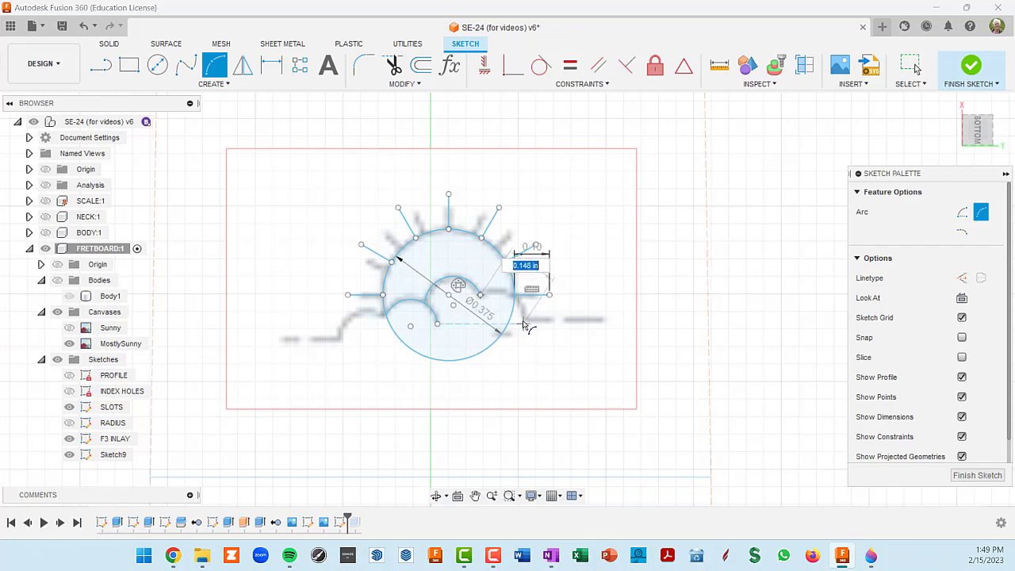
scroll(523, 317, up, 3)
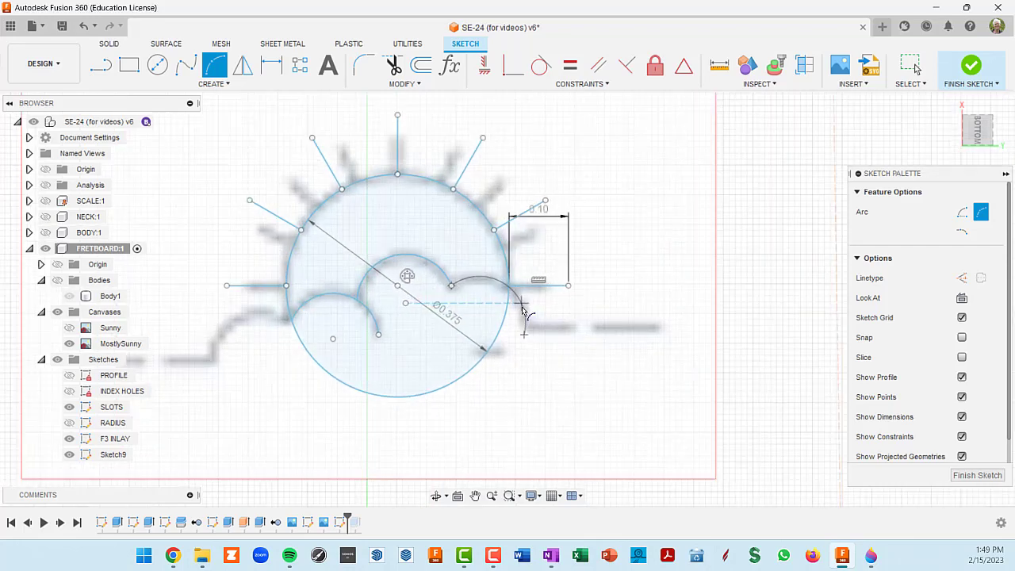
click(524, 311)
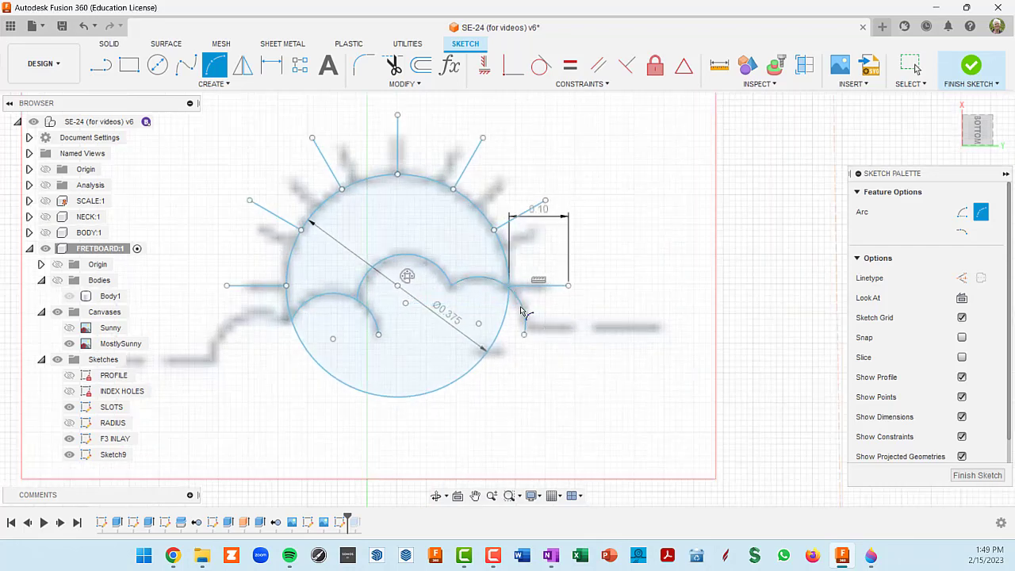
click(291, 320)
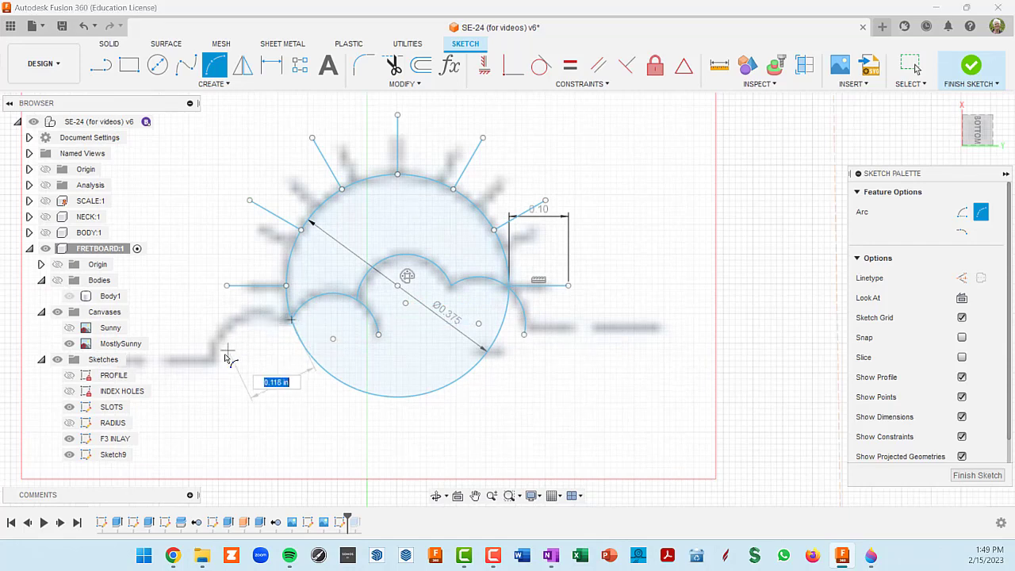
click(211, 359)
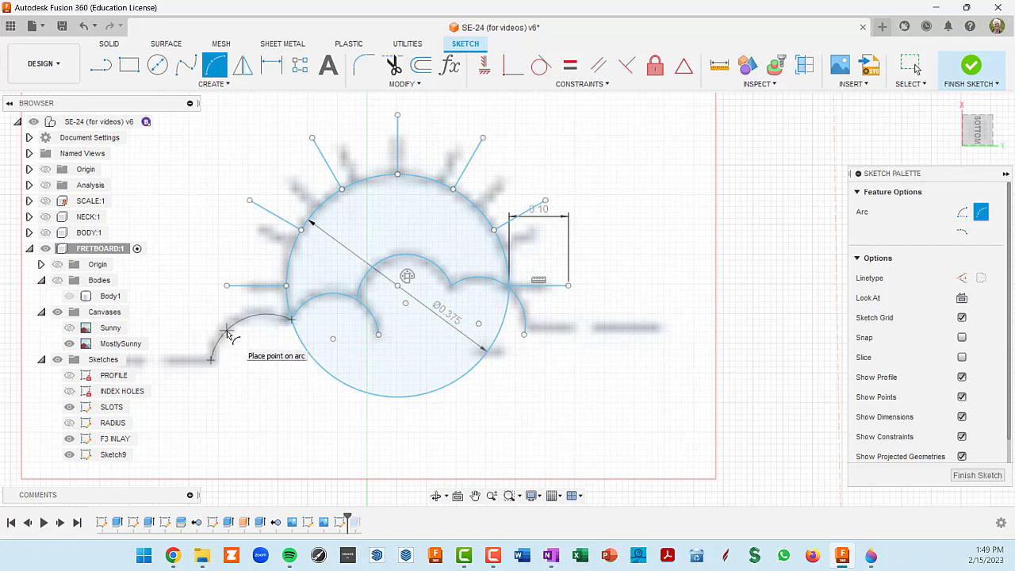
click(228, 333)
- Draw a horizontal line outward from the end of the right cloud arc, spanning the dashes on the canvas
scroll(544, 380, down, 5)
middle_drag(564, 385, 580, 338)
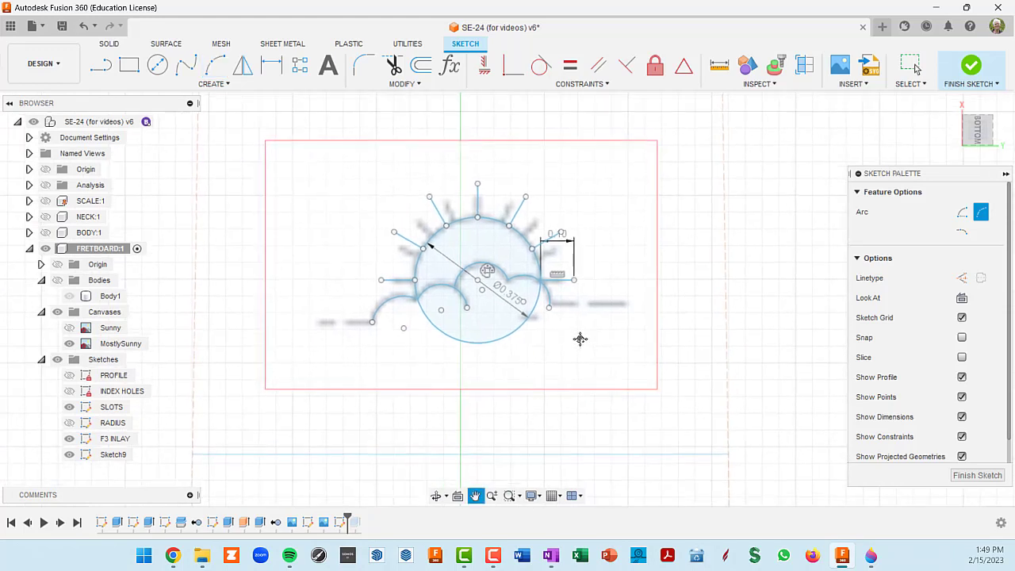
key(l)
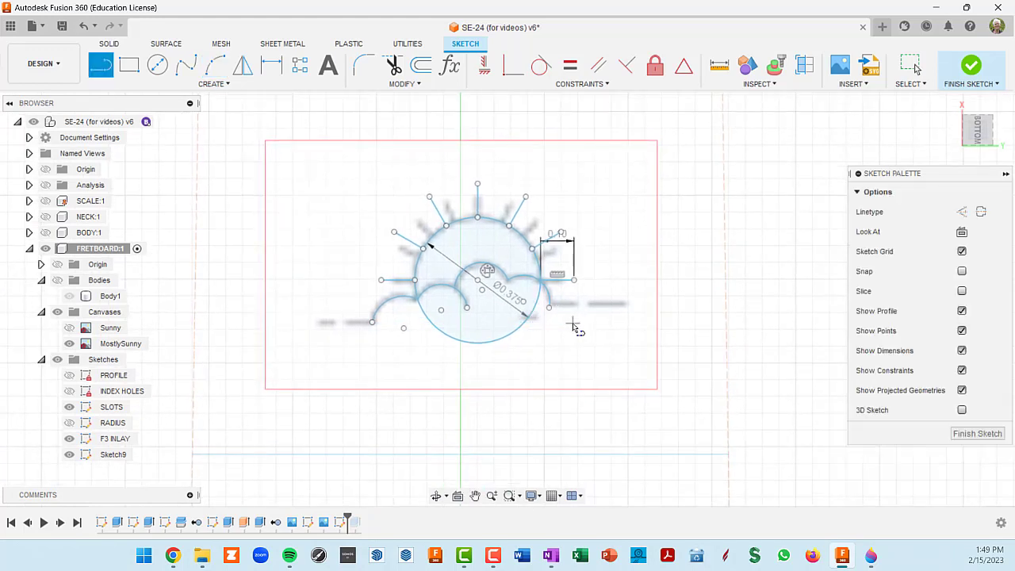
click(555, 305)
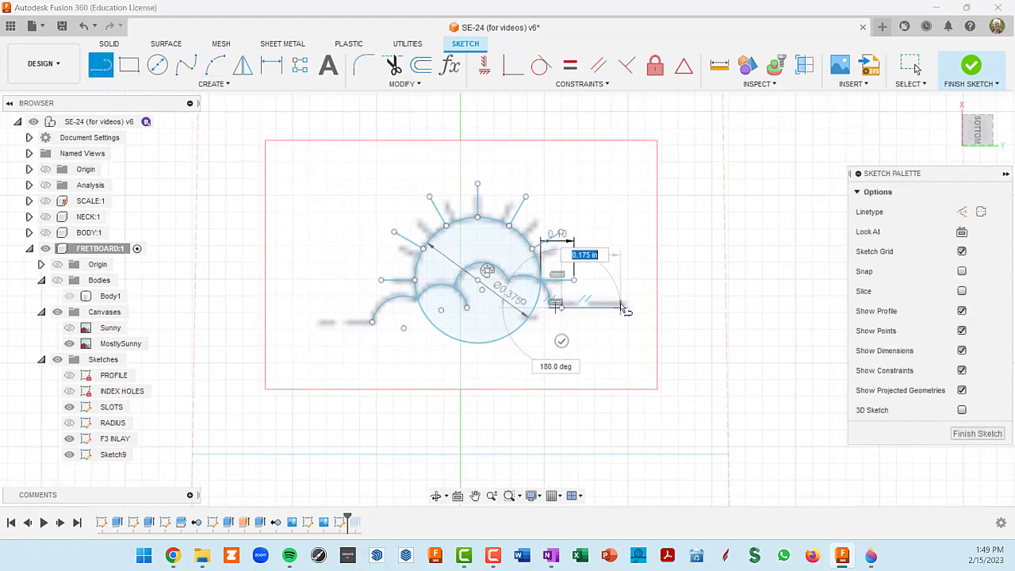
click(623, 308)
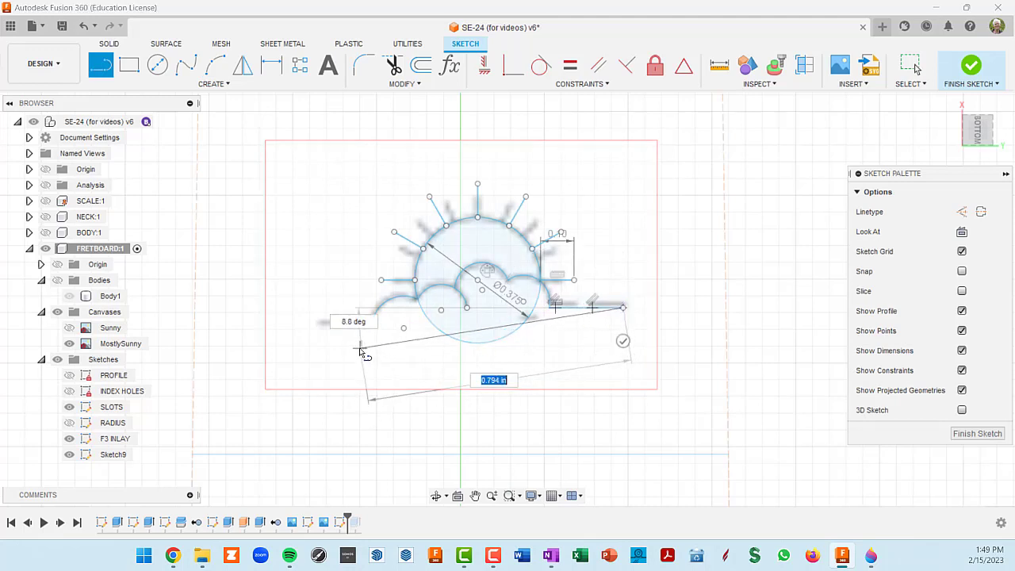
click(361, 344)
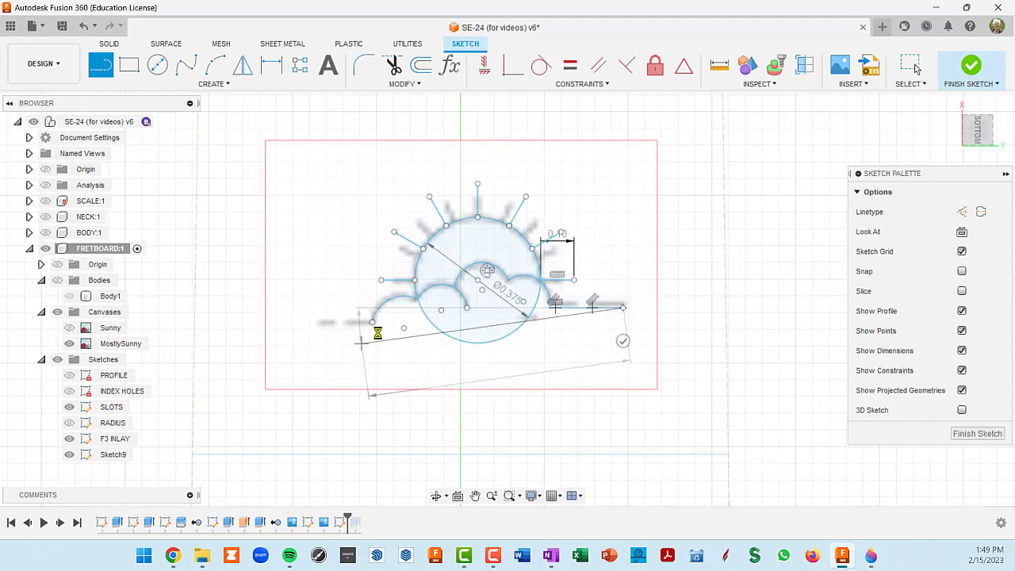
key(Escape)
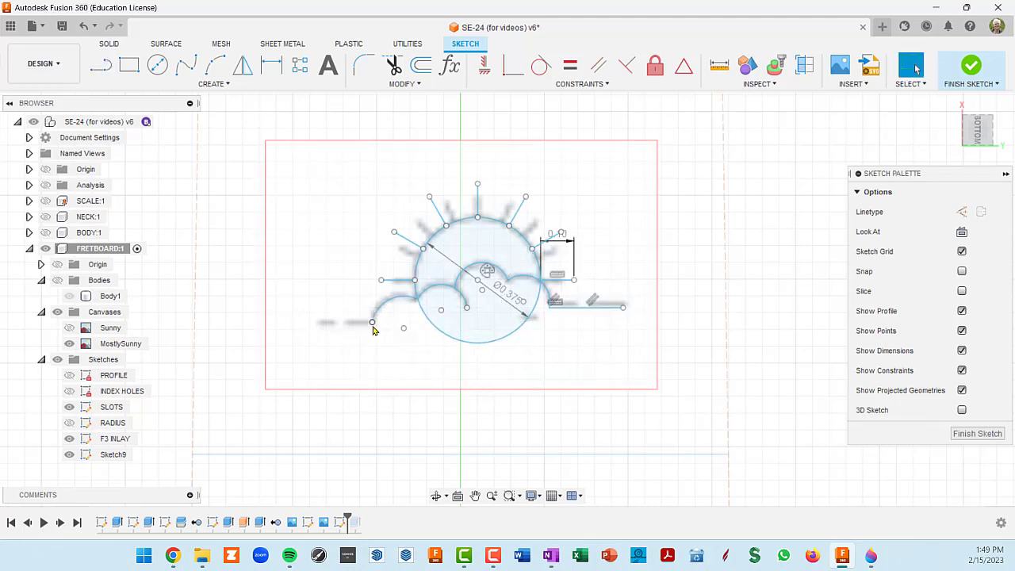
- Draw a horizontal line outward from the end of the left cloud arc, spanning the dashes on that side
key(l)
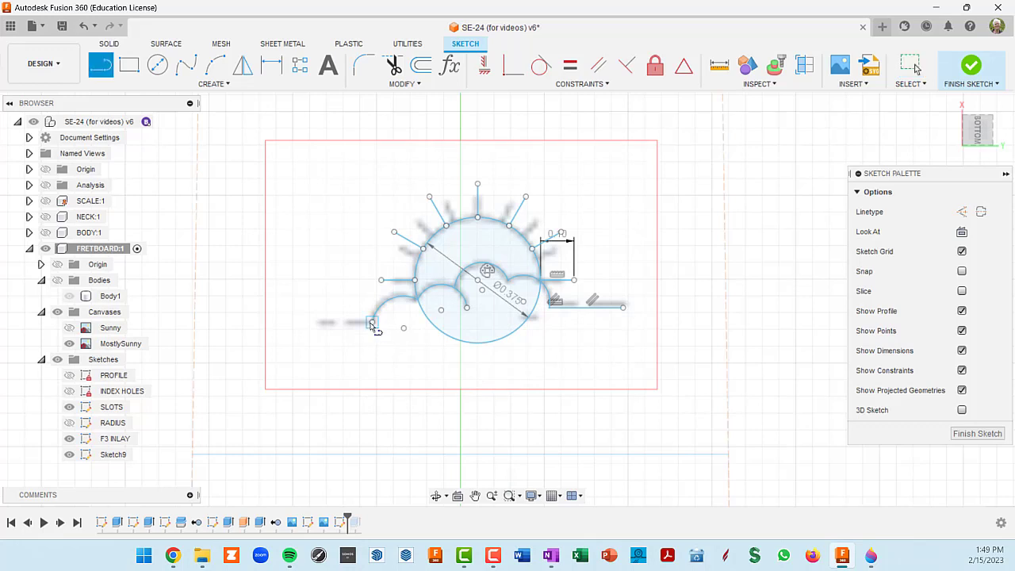
click(372, 324)
click(322, 325)
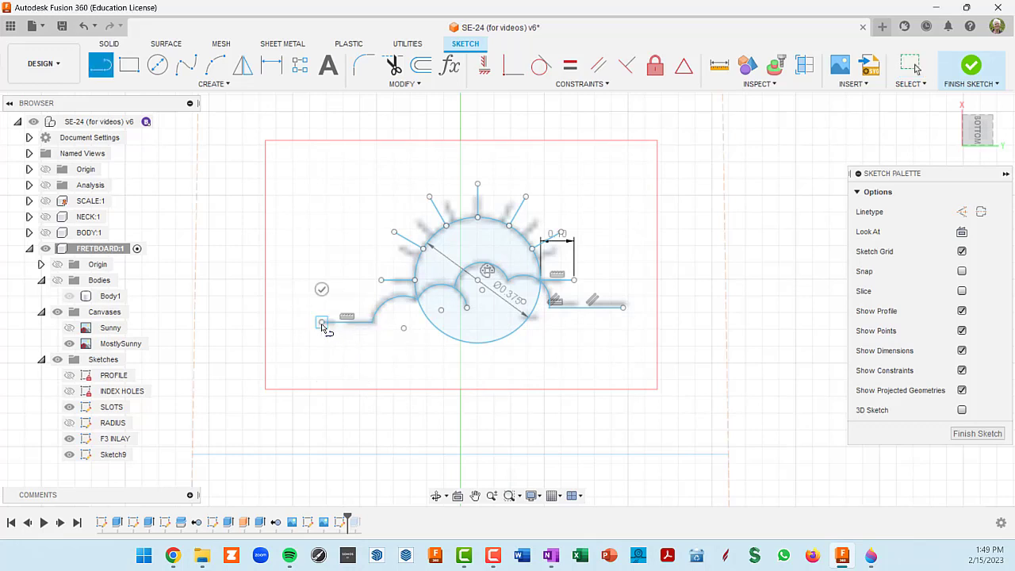
key(Escape)
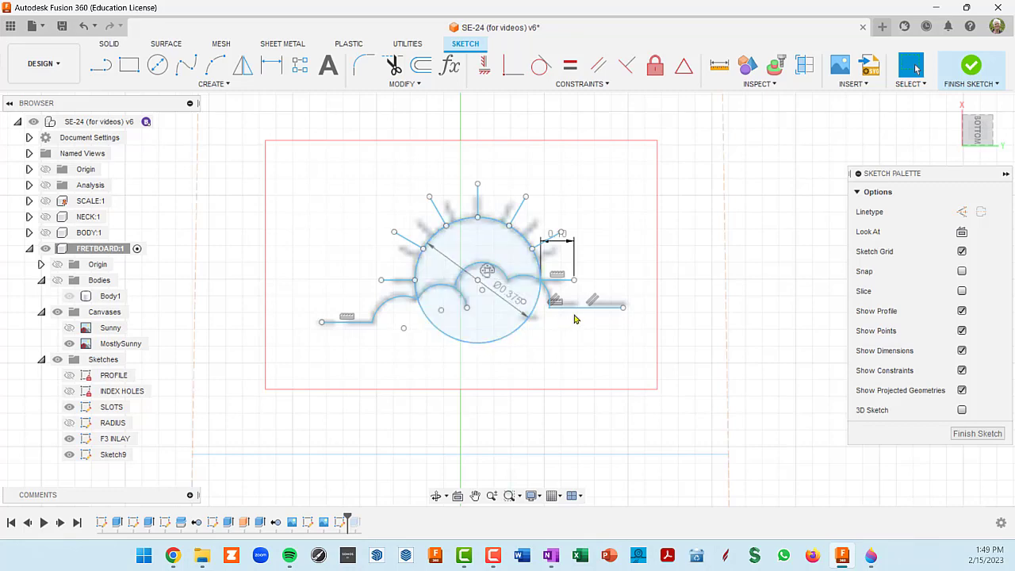
- Examine where the traced cloud arcs meet each other and the sun circle, and select the circle
scroll(468, 304, up, 2)
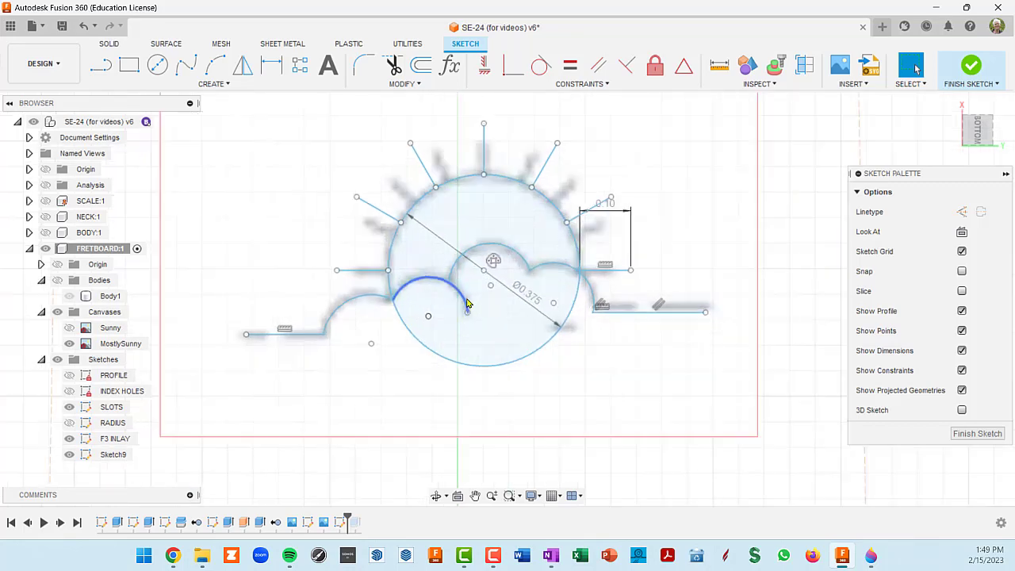
scroll(468, 304, up, 3)
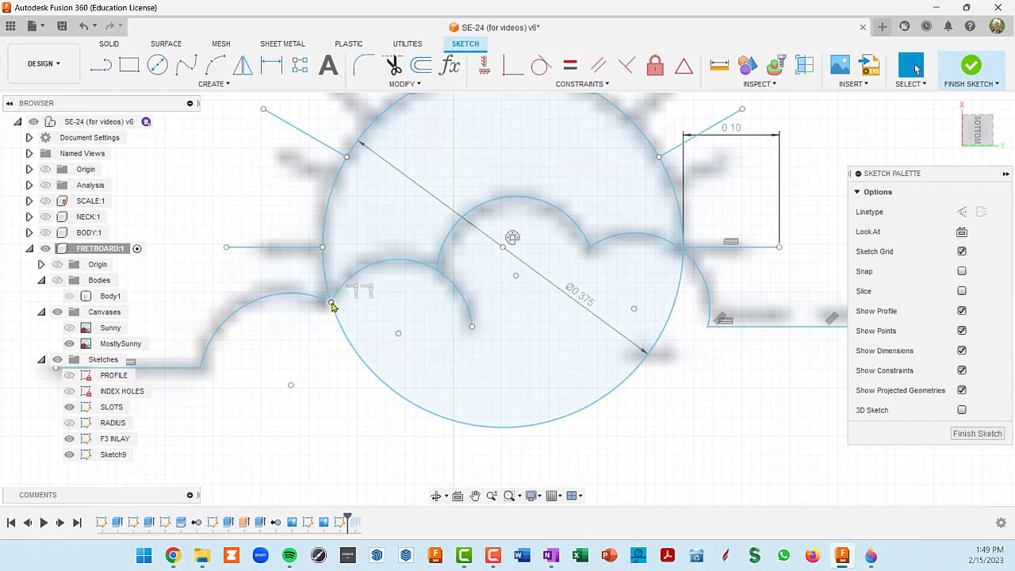
scroll(332, 306, down, 2)
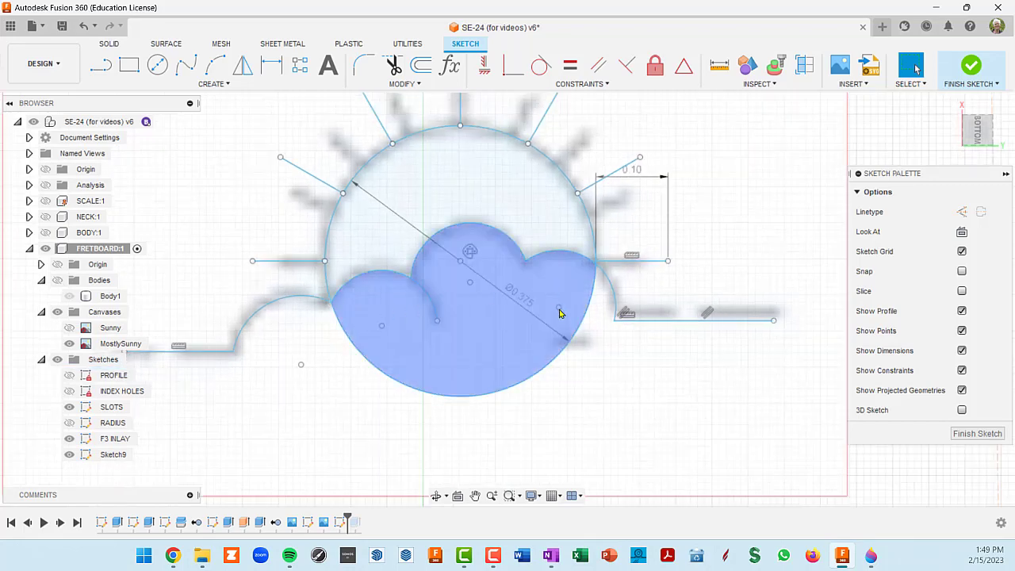
scroll(559, 313, down, 3)
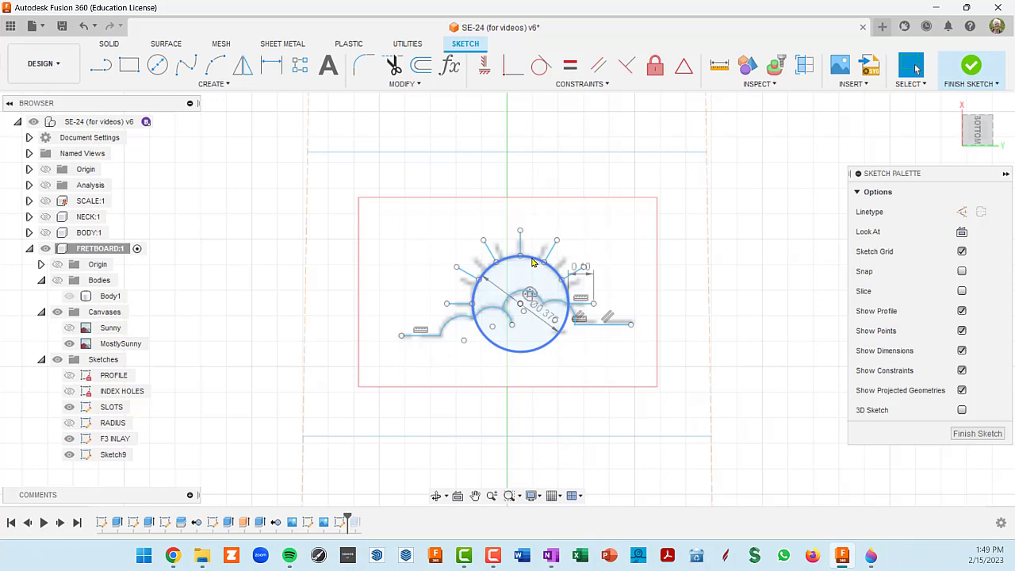
mouse_move(533, 263)
mouse_down()
mouse_move(507, 257)
mouse_move(516, 249)
mouse_move(497, 208)
mouse_move(441, 202)
mouse_move(391, 175)
mouse_move(414, 213)
mouse_move(426, 220)
mouse_move(433, 198)
mouse_move(435, 206)
mouse_up()
scroll(574, 338, up, 4)
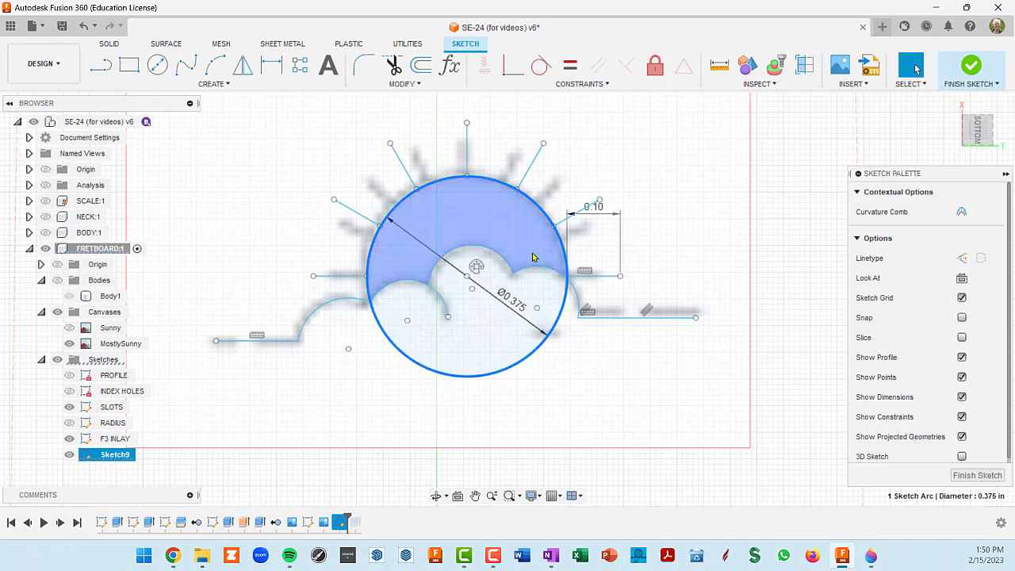
scroll(549, 283, down, 3)
scroll(545, 277, up, 1)
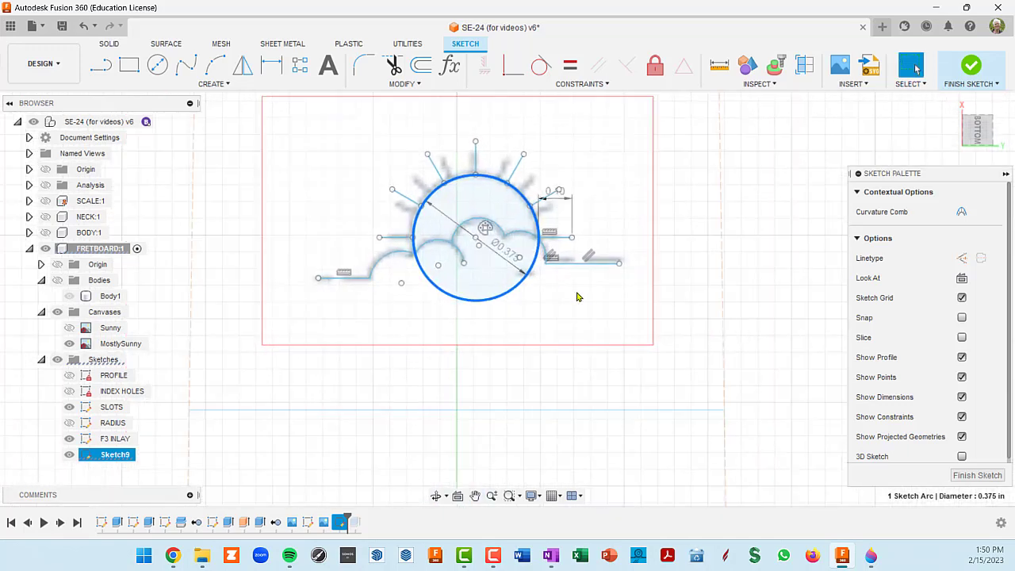
- Project the two fret slot lines above and below the mostly-sunny canvas into the current sketch, with the projection link kept on
scroll(549, 275, down, 3)
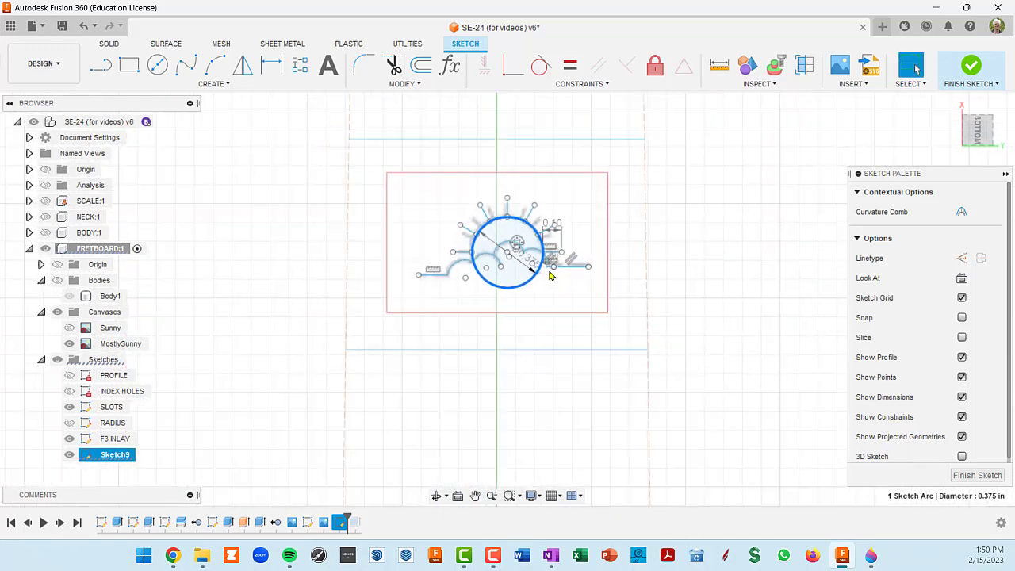
key(l)
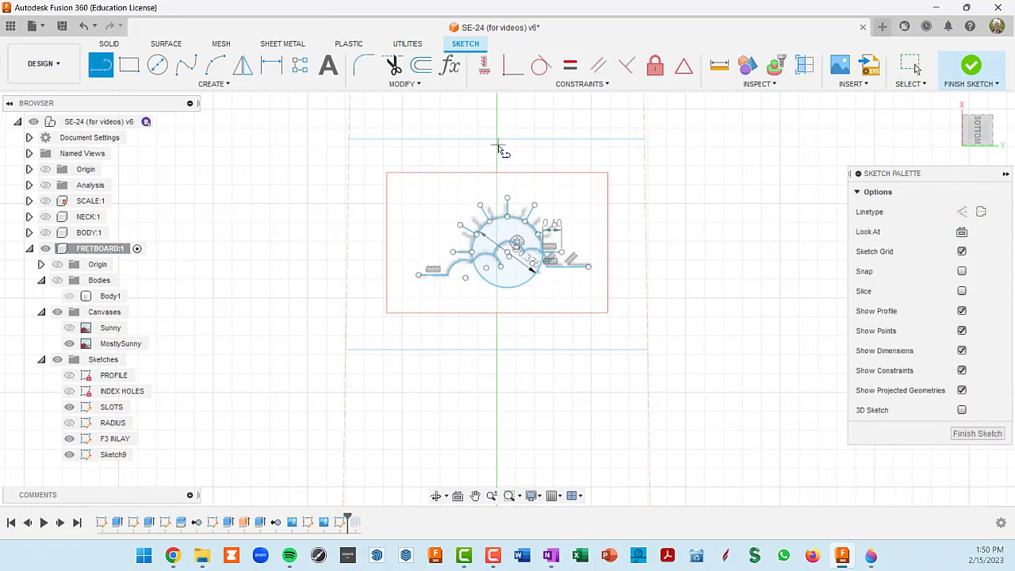
key(Escape)
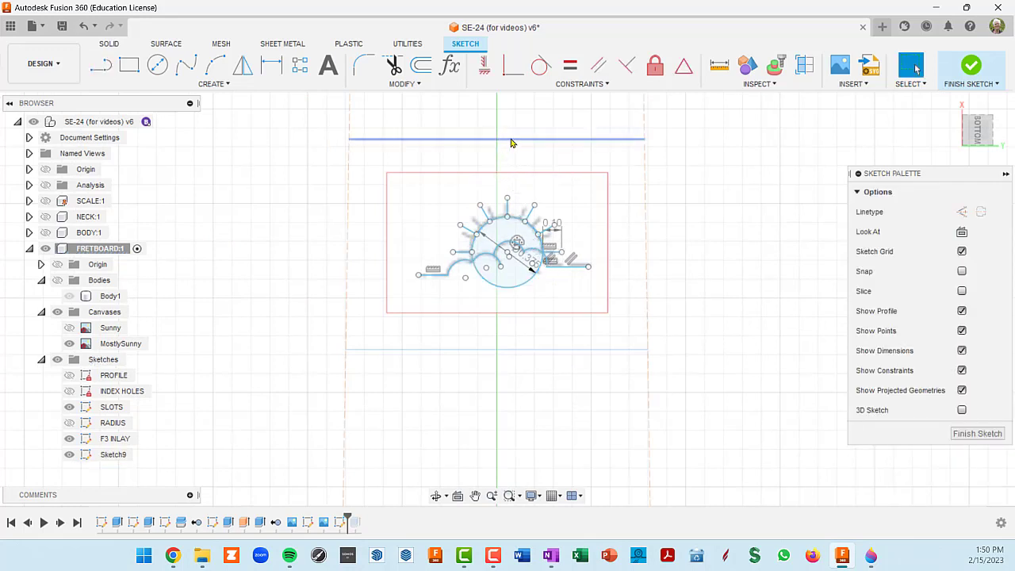
key(p)
click(516, 140)
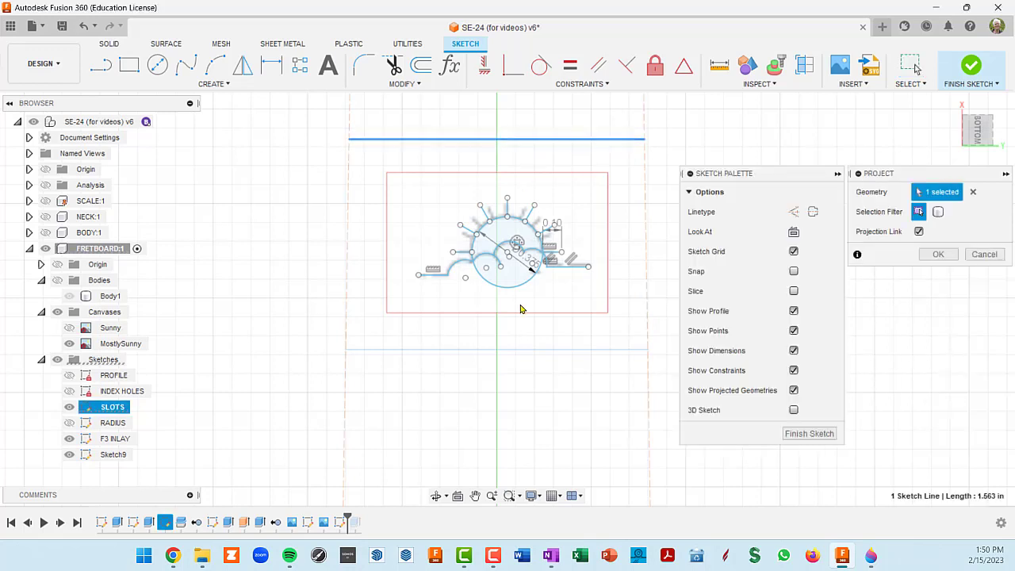
click(524, 350)
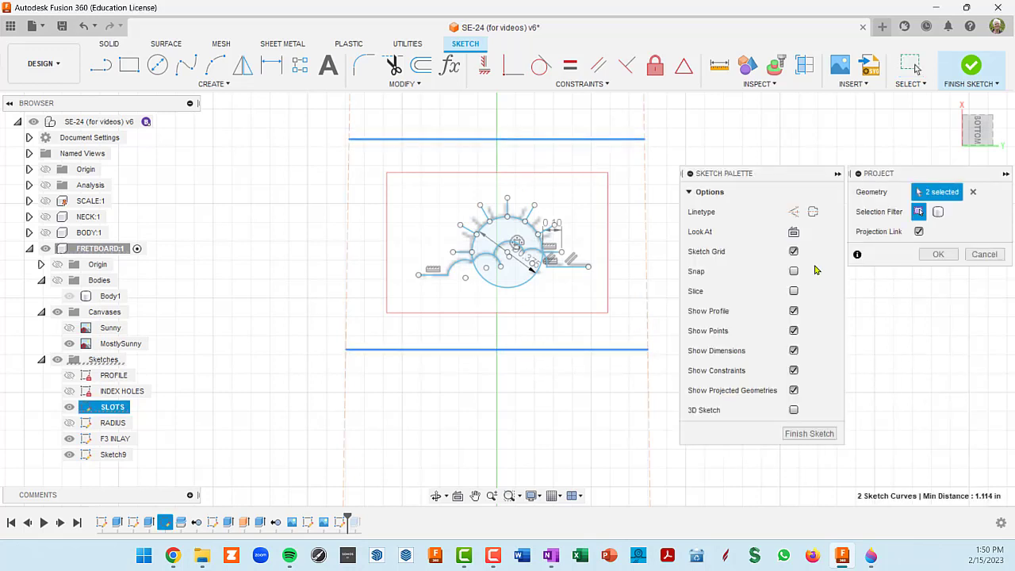
click(949, 258)
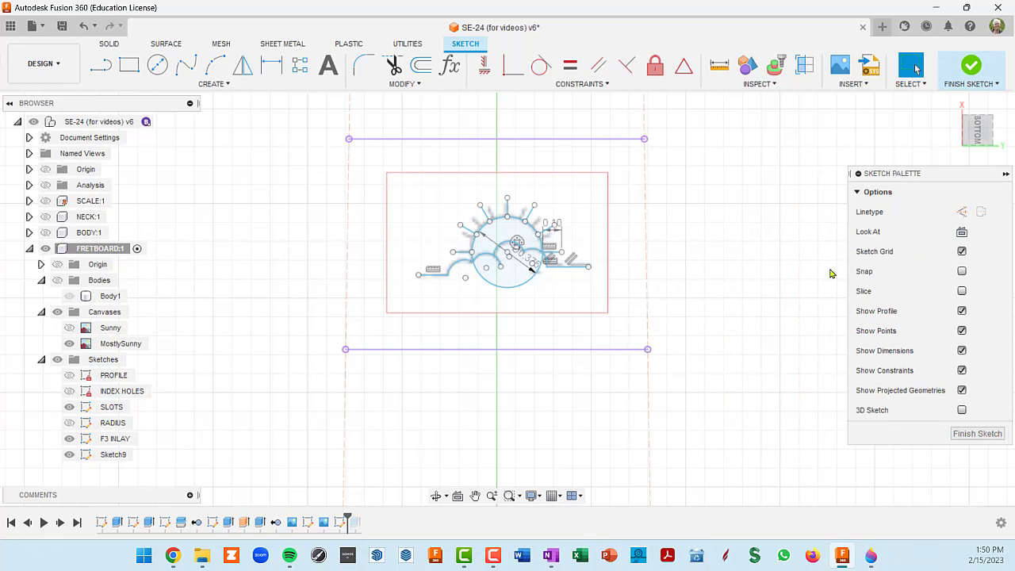
- Measure the distance between the two fret slot lines above and below the sun inlay sketch
click(603, 141)
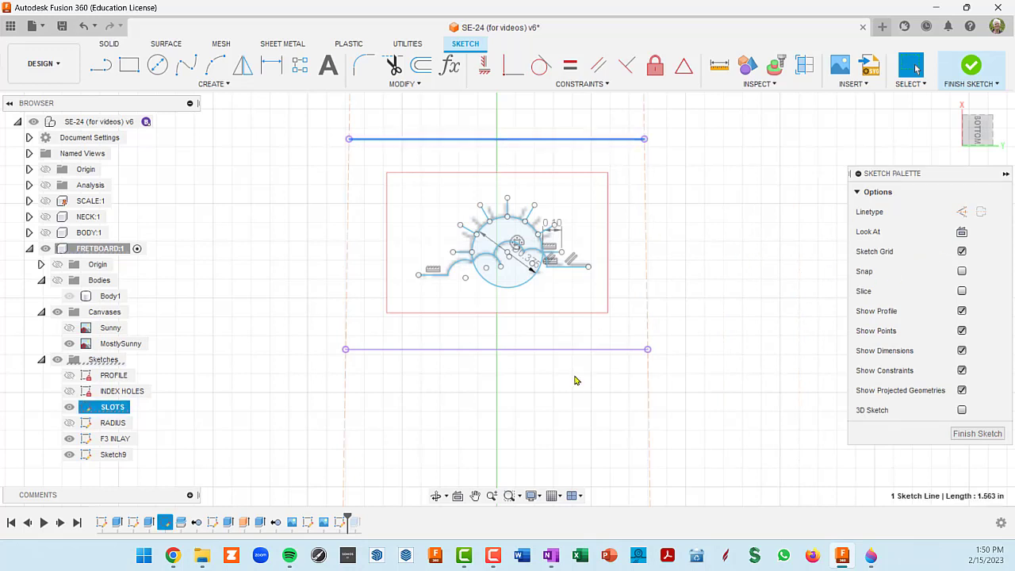
shift+click(580, 350)
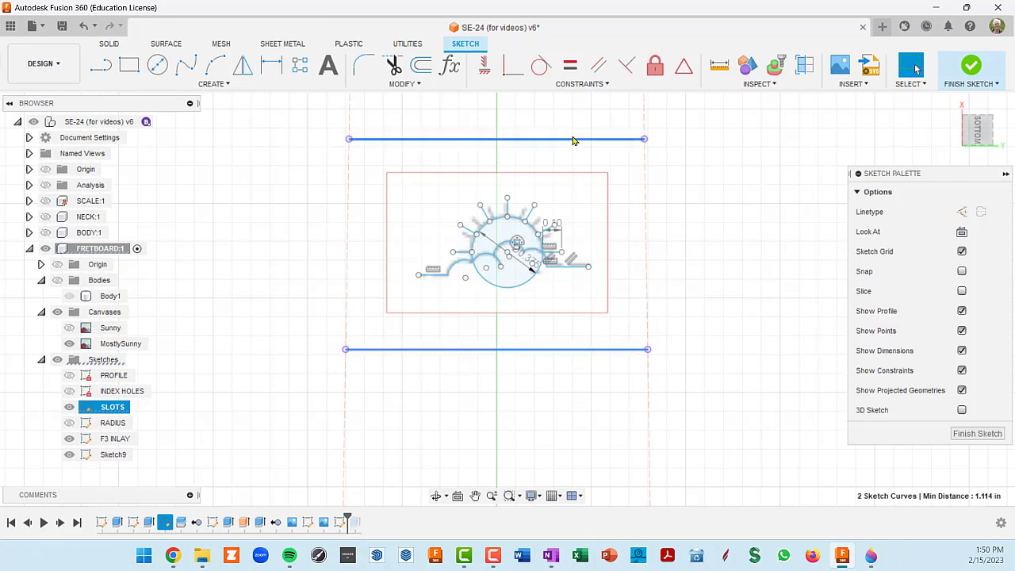
click(691, 189)
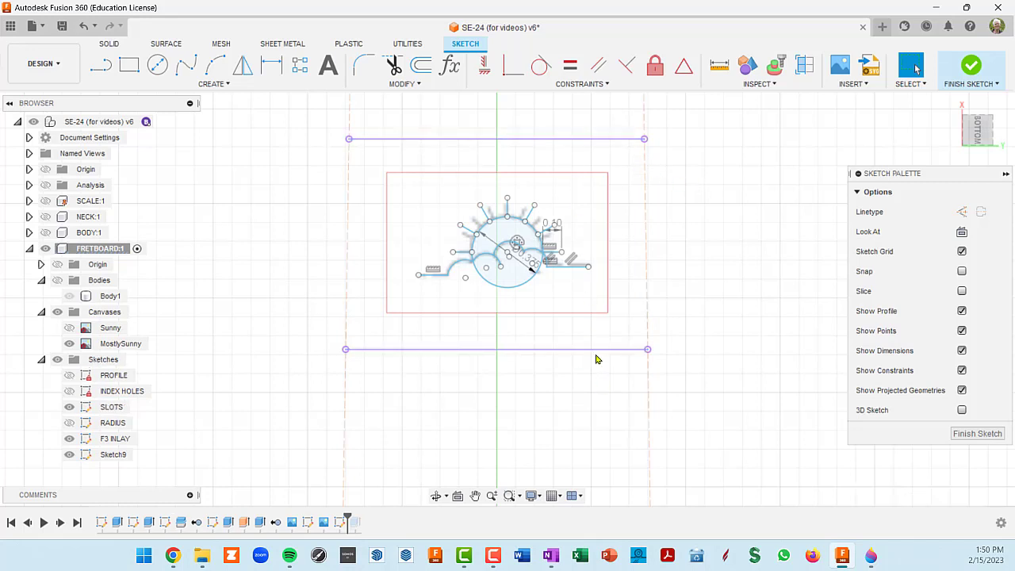
click(608, 142)
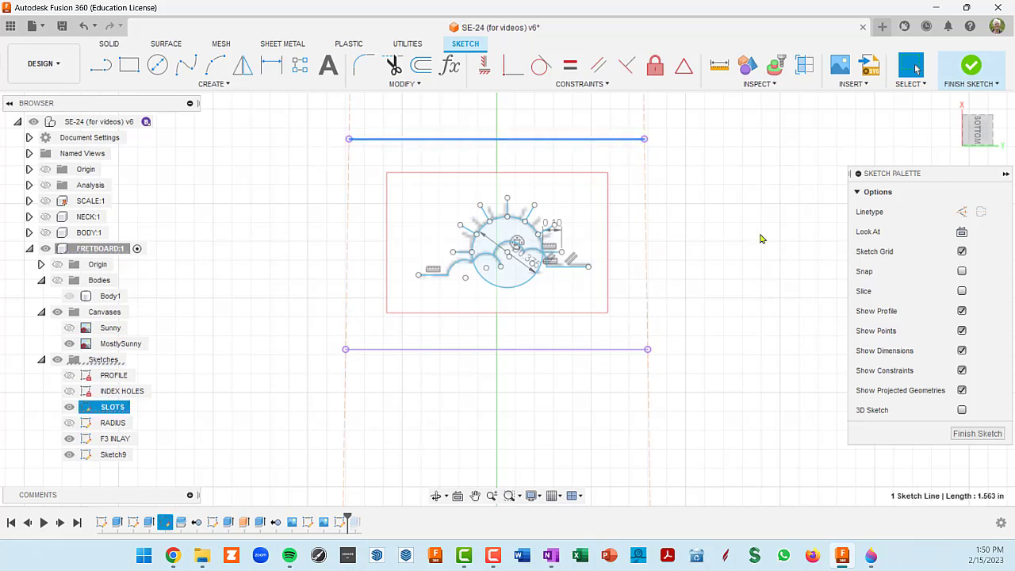
key(Escape)
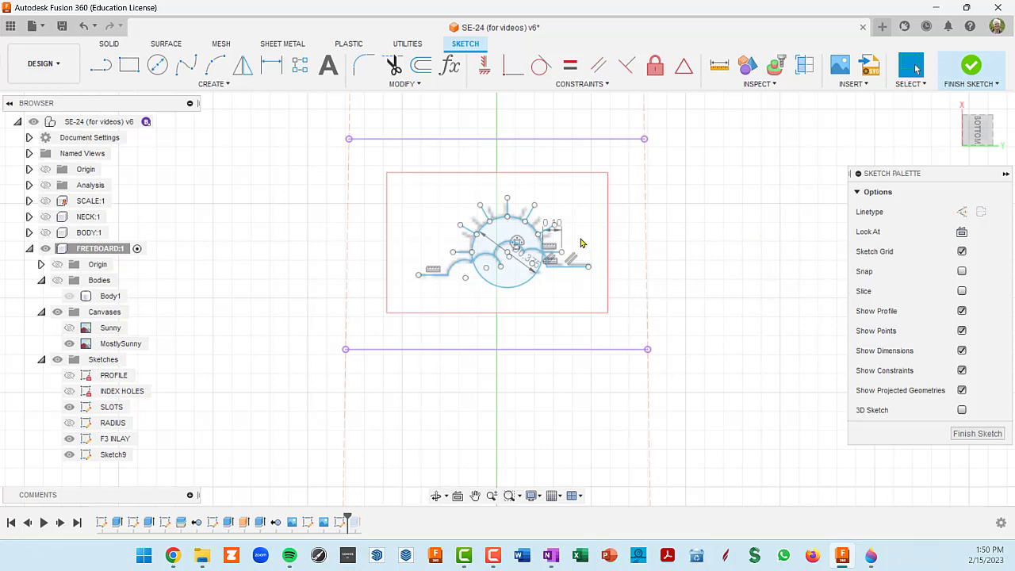
- Draw a vertical line joining the midpoints of the two fret slot lines and convert it to construction geometry
key(l)
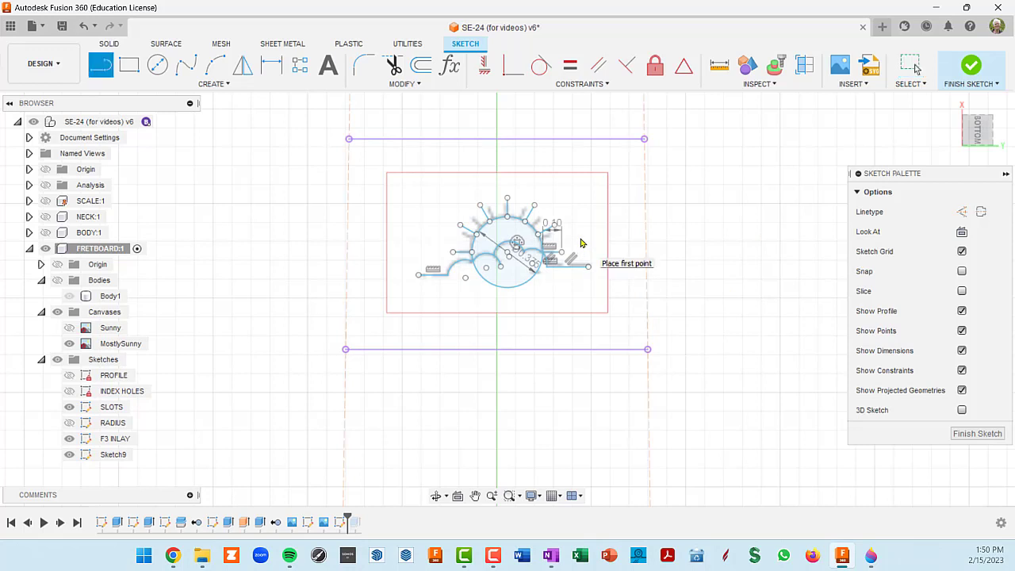
click(496, 142)
click(497, 350)
key(Escape)
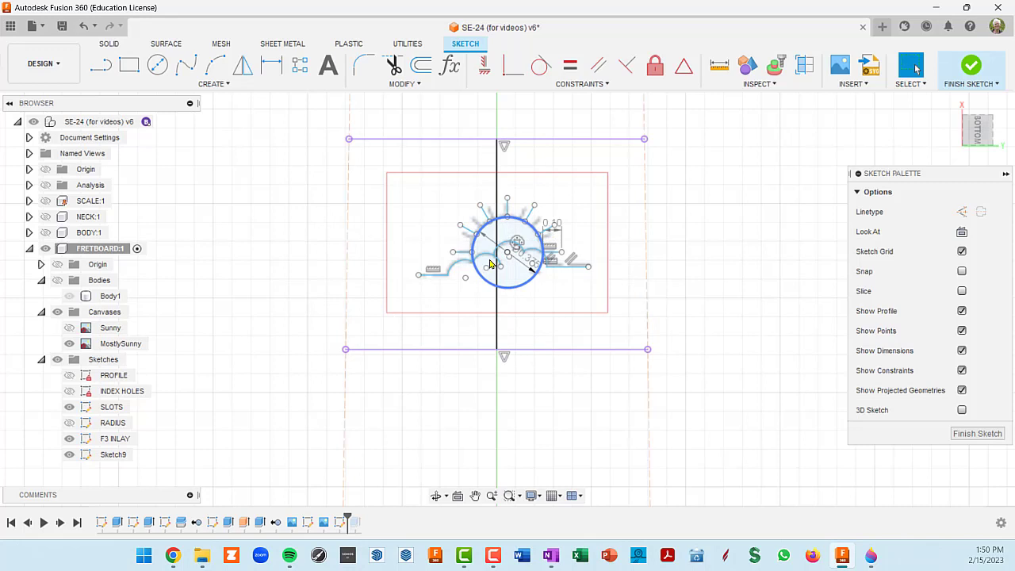
click(496, 164)
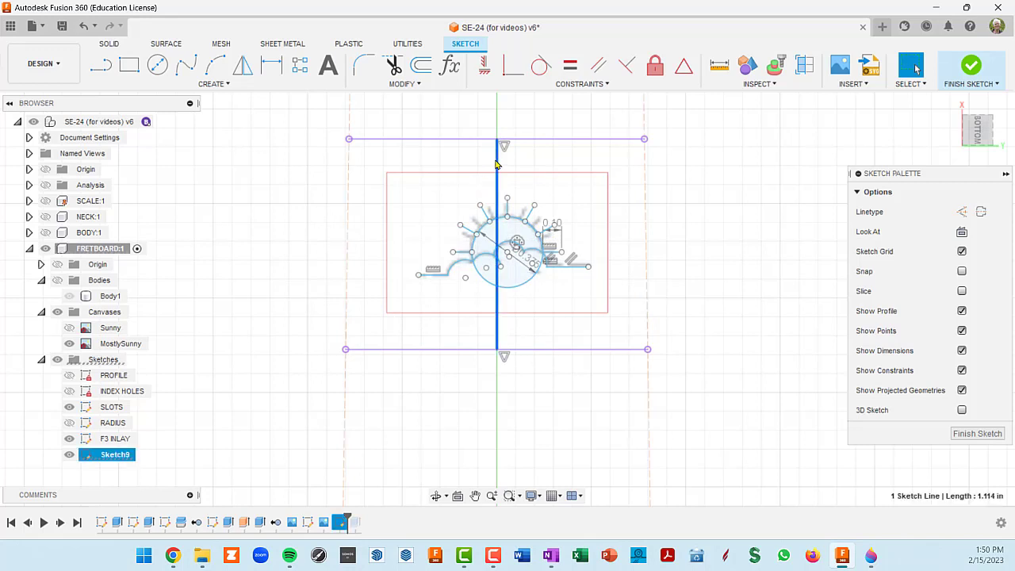
key(x)
scroll(560, 238, up, 2)
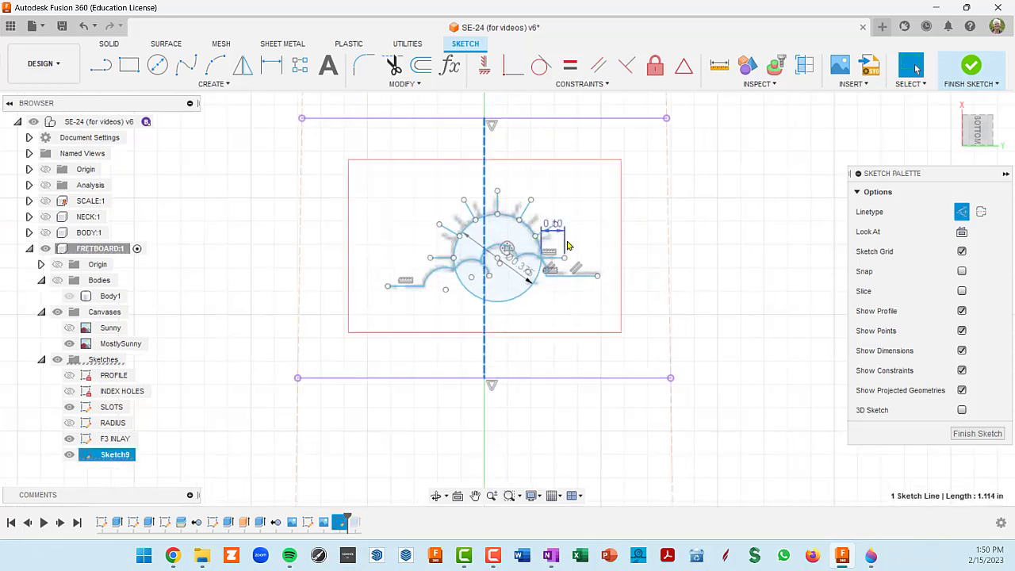
scroll(570, 247, down, 2)
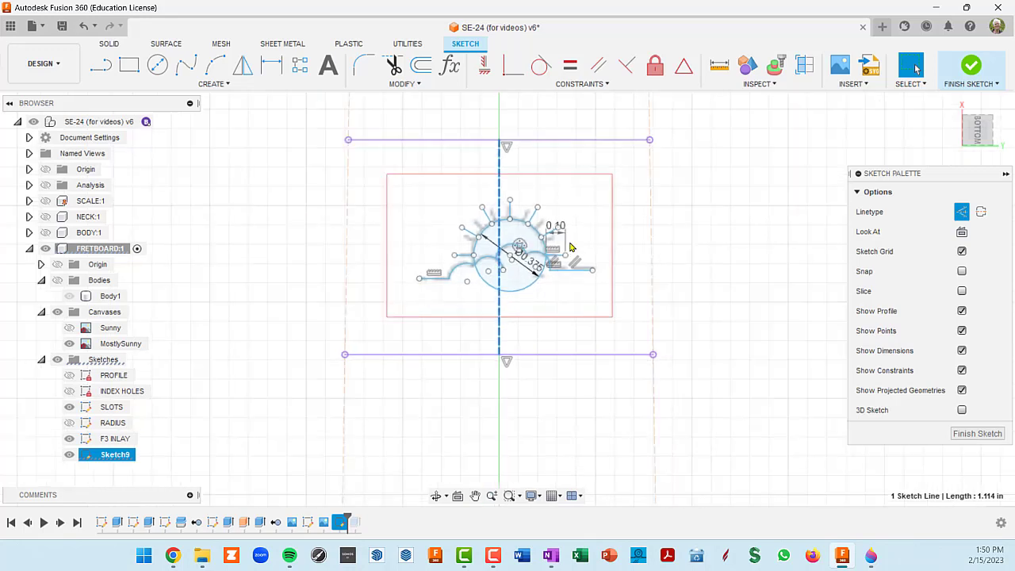
click(759, 211)
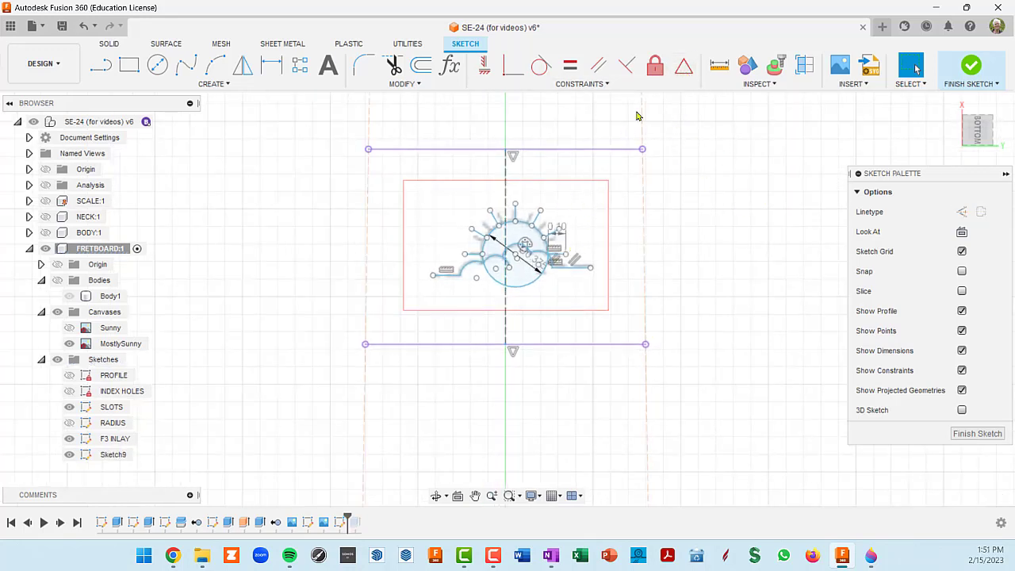
- Constrain the sun circle's center to the midpoint of the vertical construction line and finish the sketch
click(686, 72)
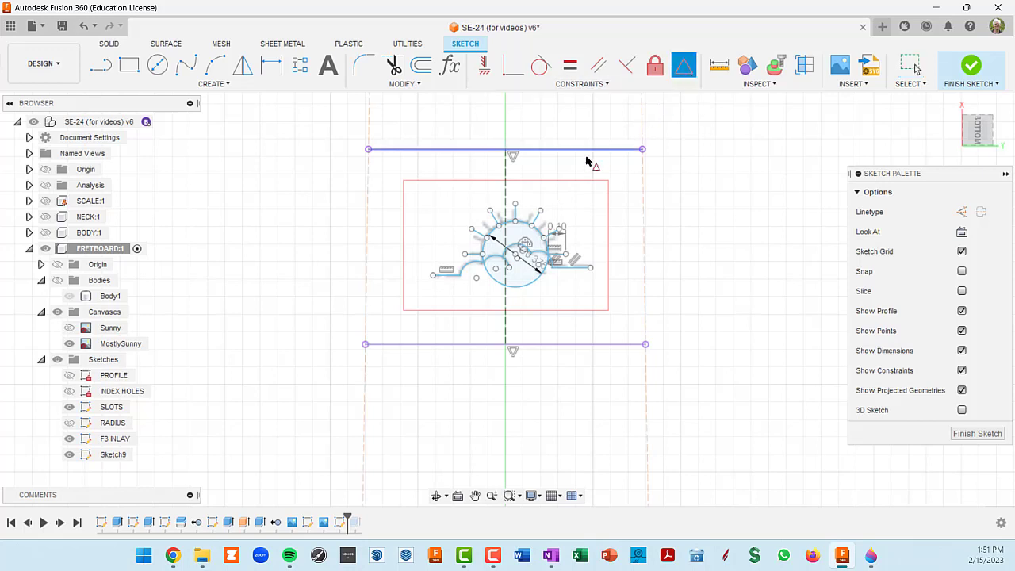
click(504, 175)
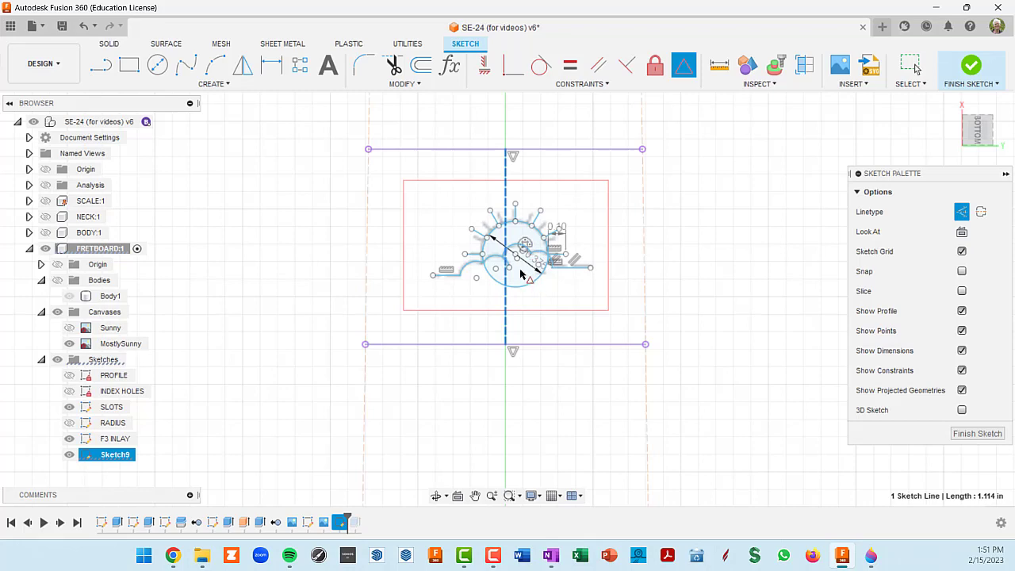
scroll(517, 263, up, 6)
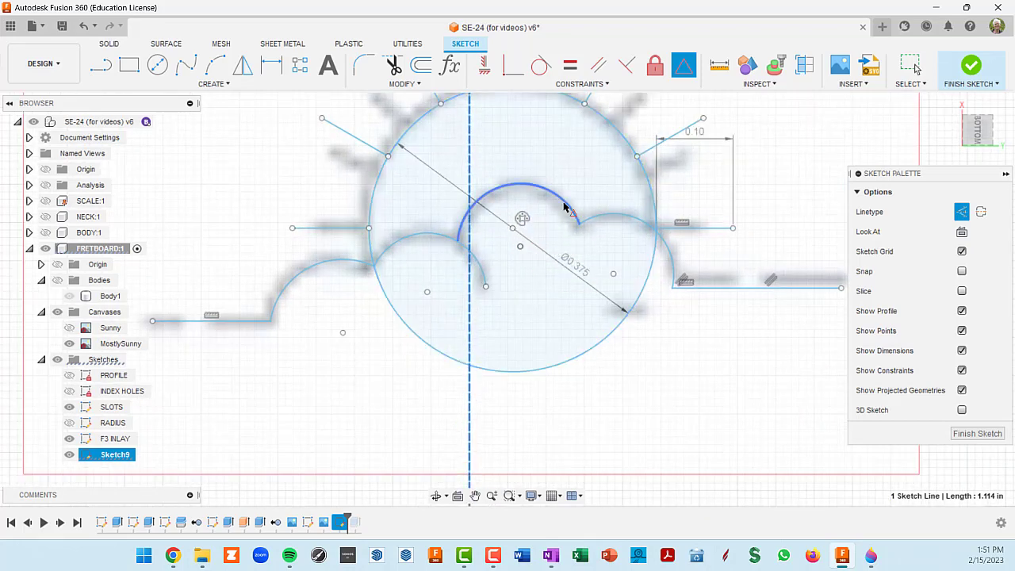
click(514, 231)
scroll(556, 286, down, 3)
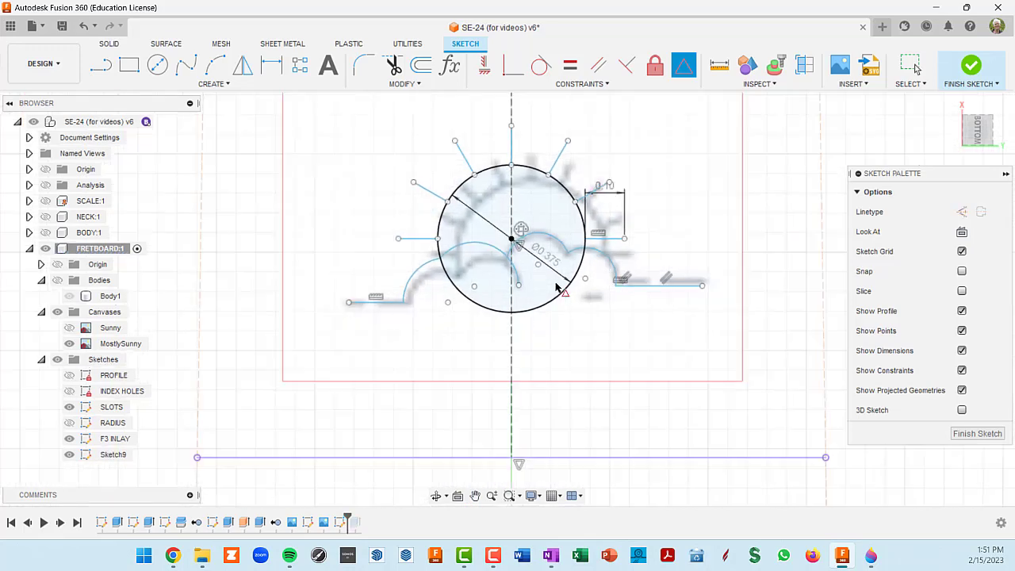
scroll(557, 287, down, 1)
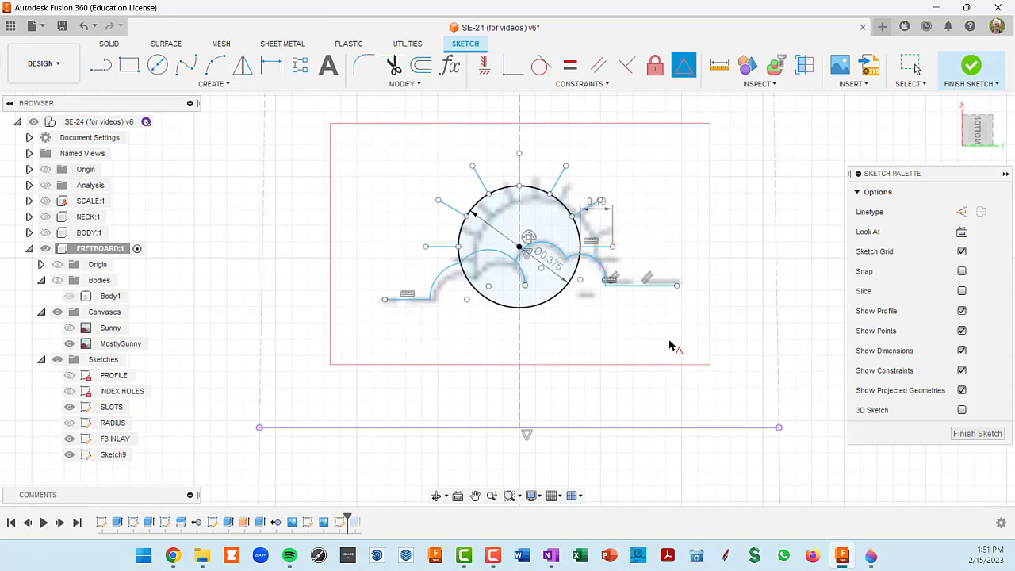
click(980, 436)
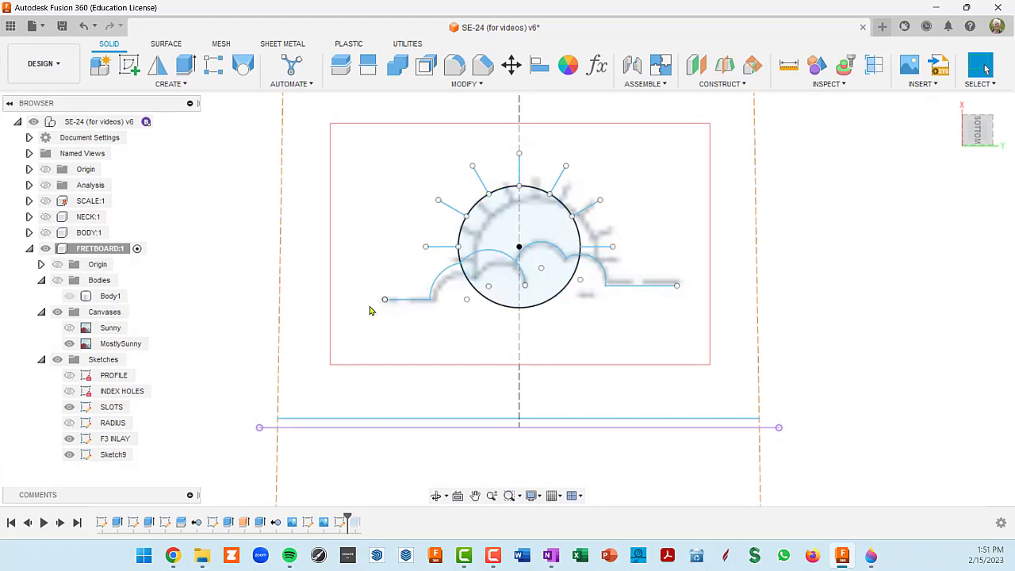
- Move the MostlySunny canvas 0.051 in in X and -0.039 in in Y to line up with the sun circle
right_click(123, 346)
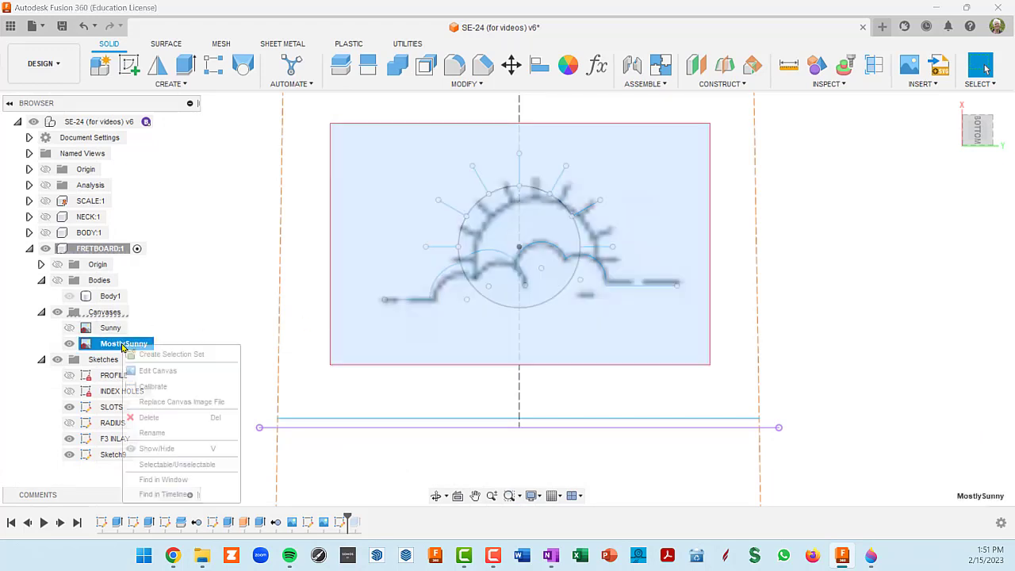
click(159, 371)
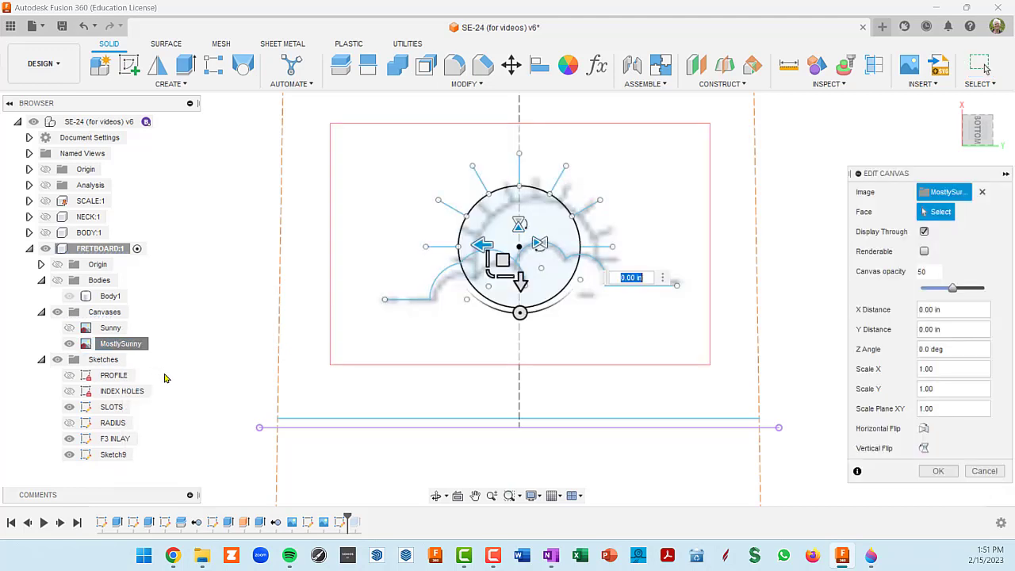
drag(503, 261, 486, 249)
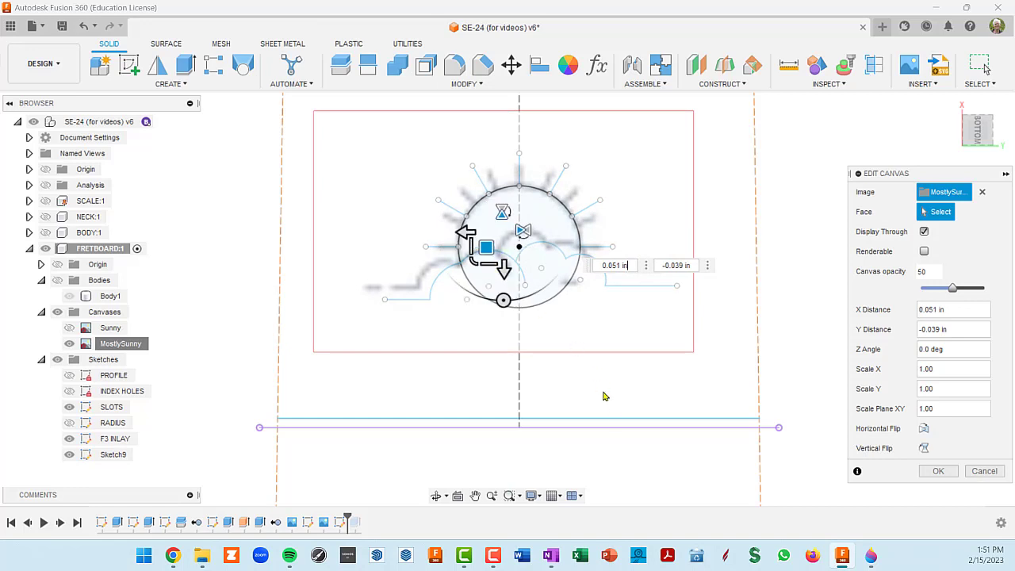
click(942, 473)
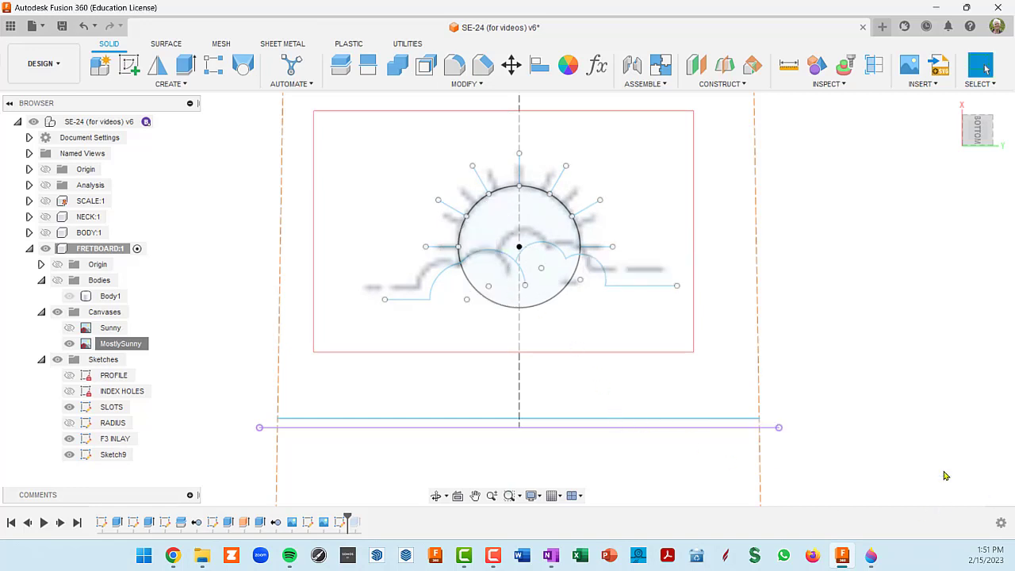
- Rename Sketch9 as F5 INLAY
right_click(111, 457)
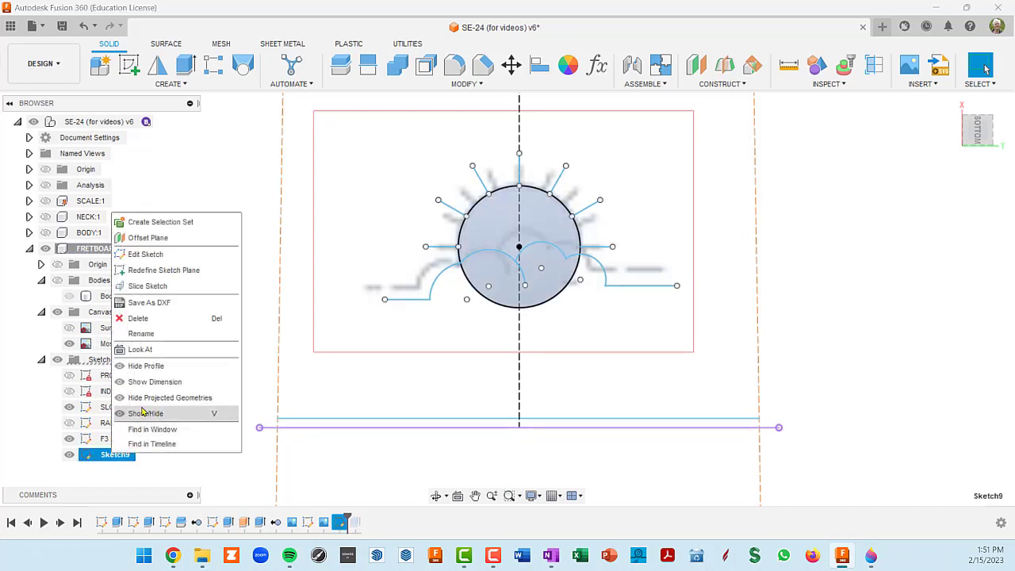
click(159, 334)
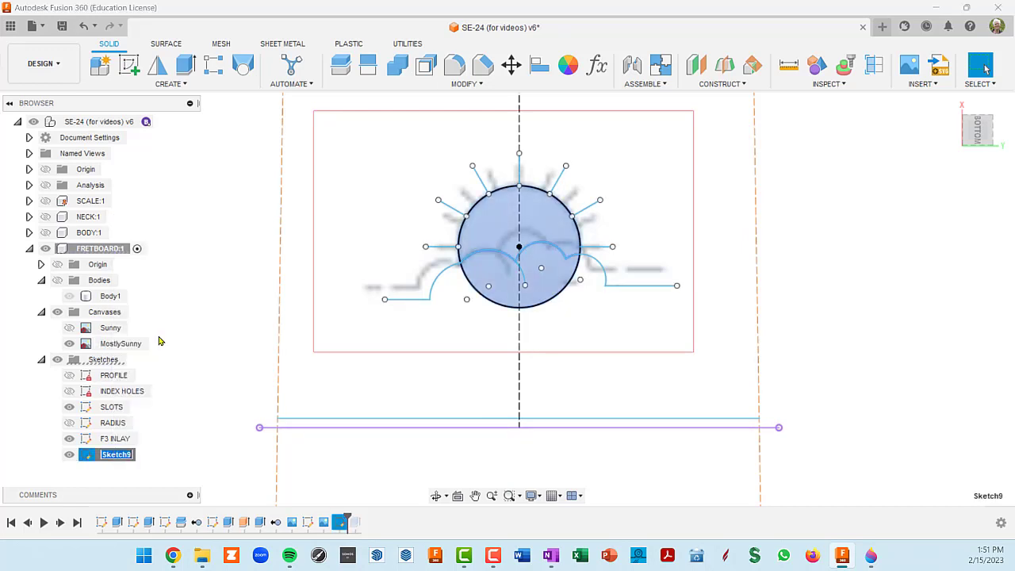
text(F5 INLAY)
key(Return)
- Edit the F5 INLAY sketch and move all the cloud arcs and horizontal lines together up toward the canvas image
right_click(105, 455)
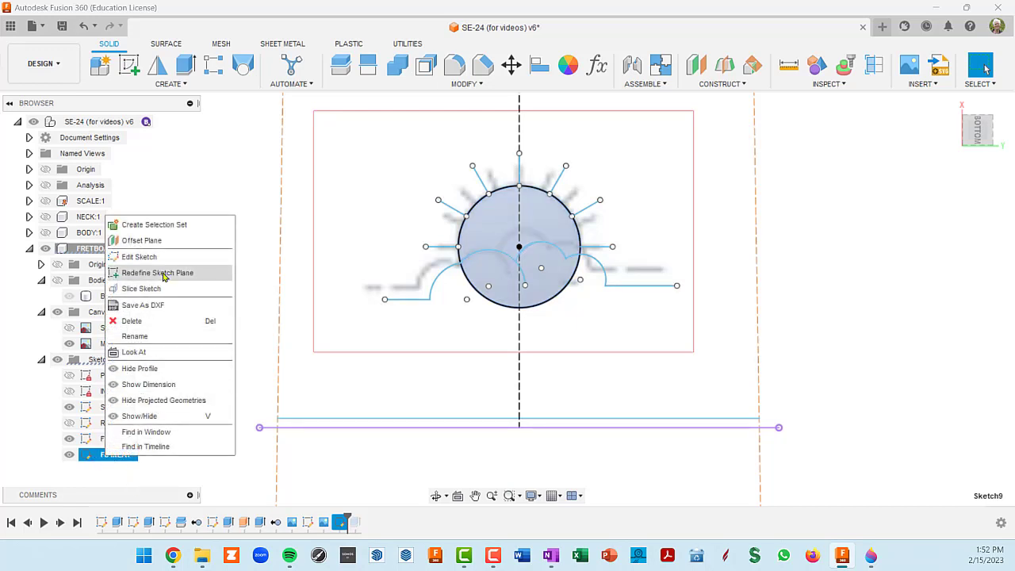
click(135, 257)
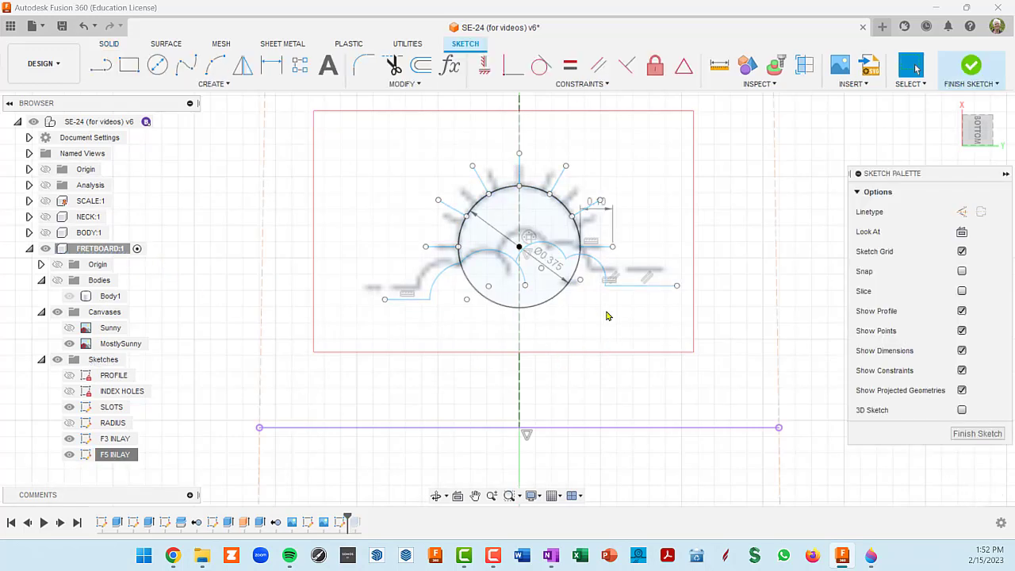
click(629, 292)
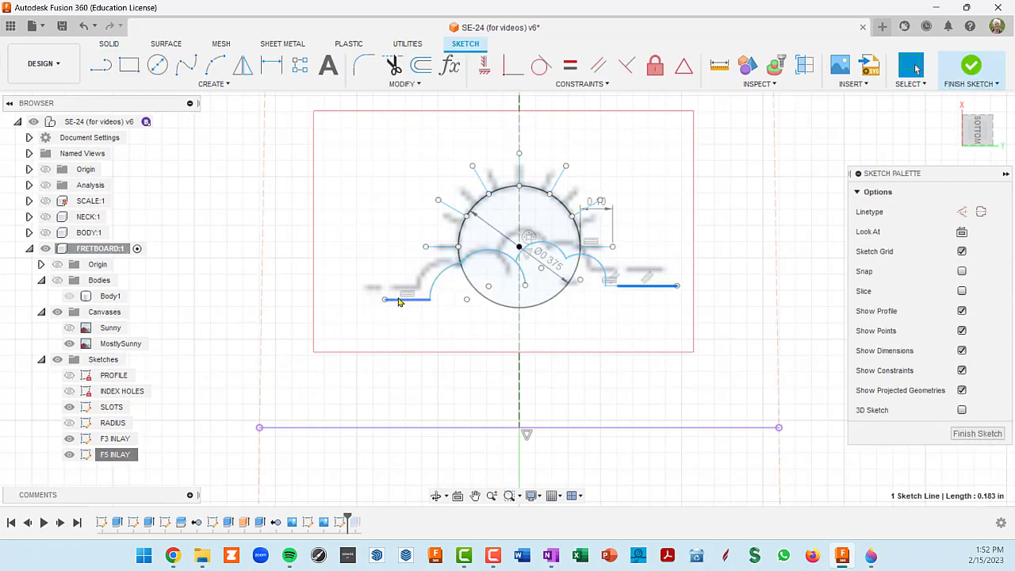
click(446, 268)
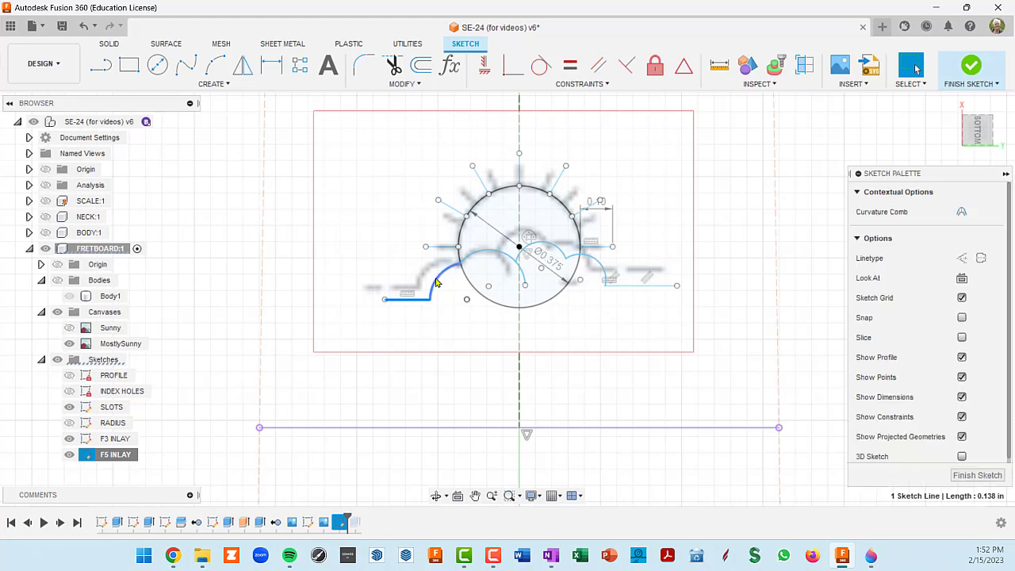
shift+click(553, 247)
shift+click(411, 299)
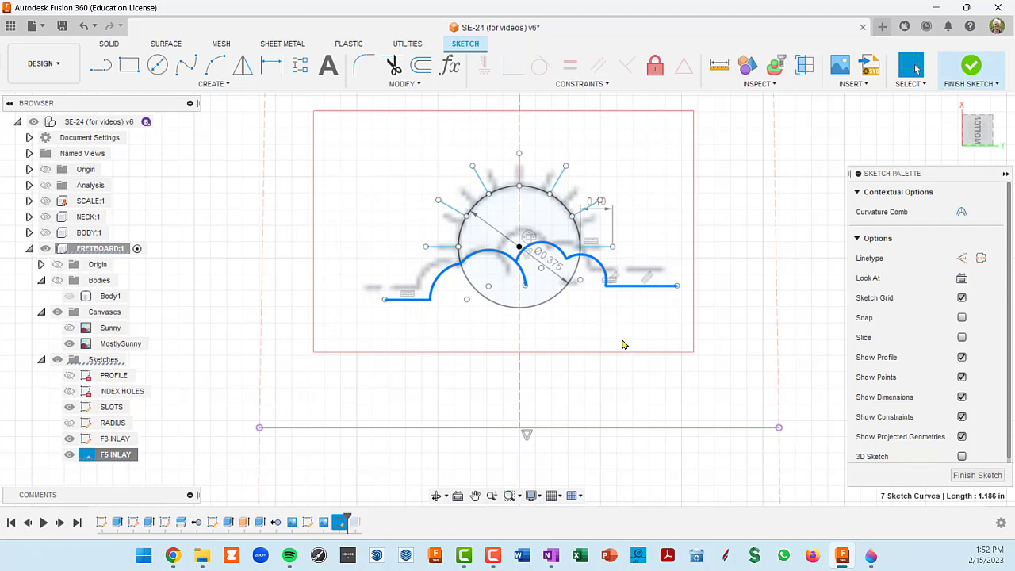
scroll(613, 299, up, 1)
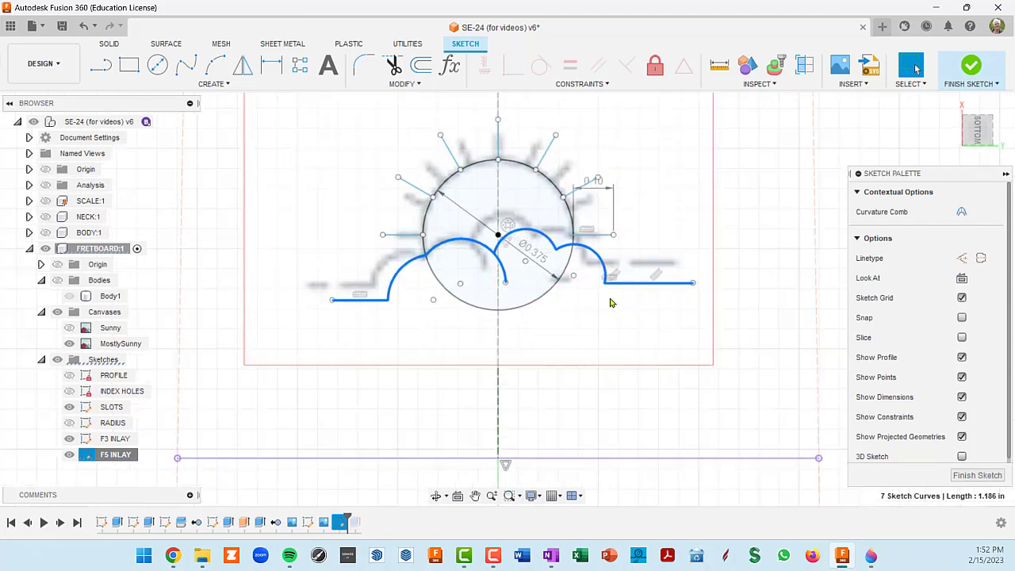
drag(630, 284, 606, 280)
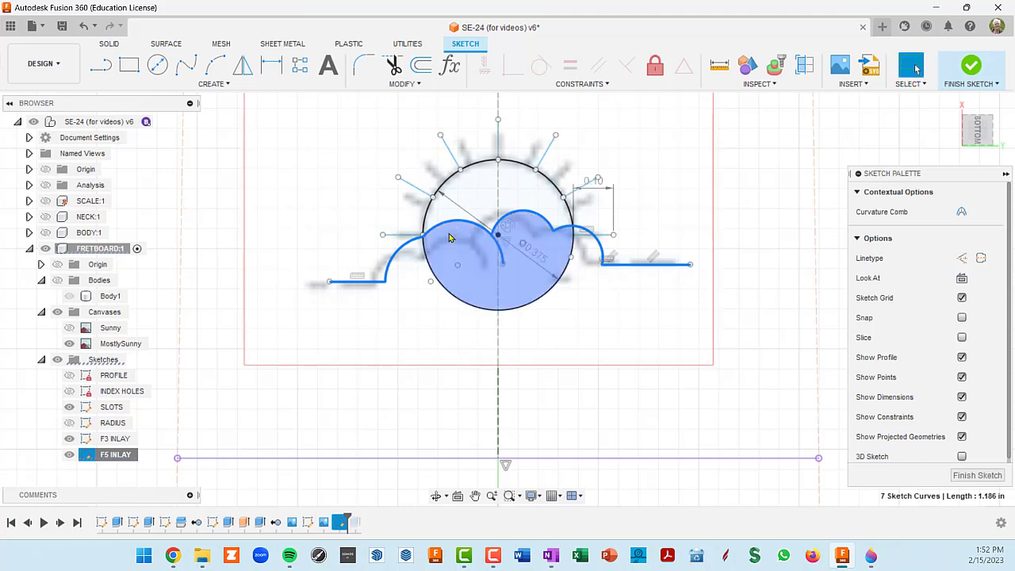
drag(456, 229, 437, 252)
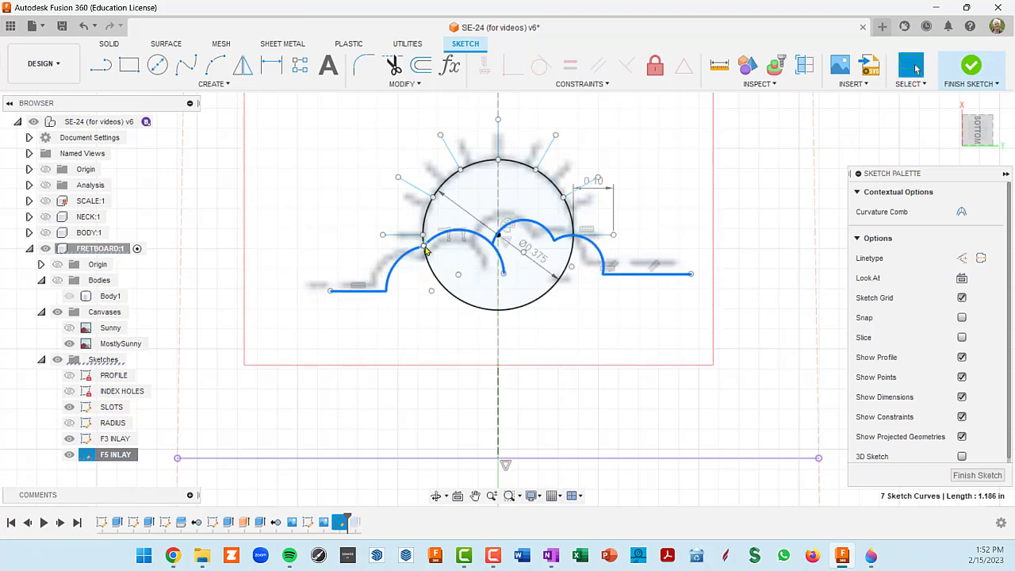
key(Escape)
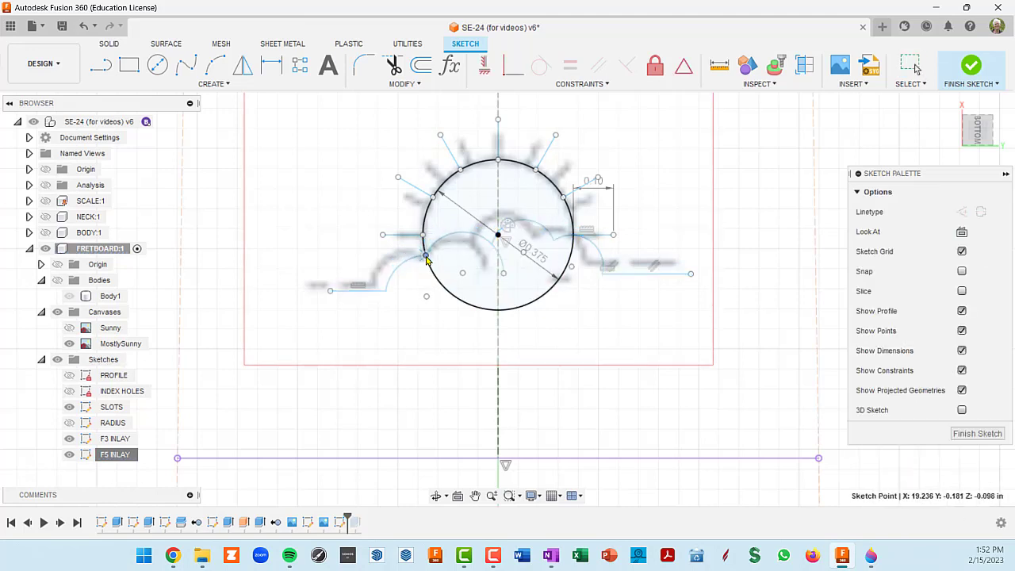
- Reshape the cloud arcs by moving their endpoints and the right horizontal line onto the cloud outlines of the MostlySunny canvas
mouse_move(427, 263)
mouse_down()
mouse_move(388, 294)
mouse_move(377, 282)
mouse_up()
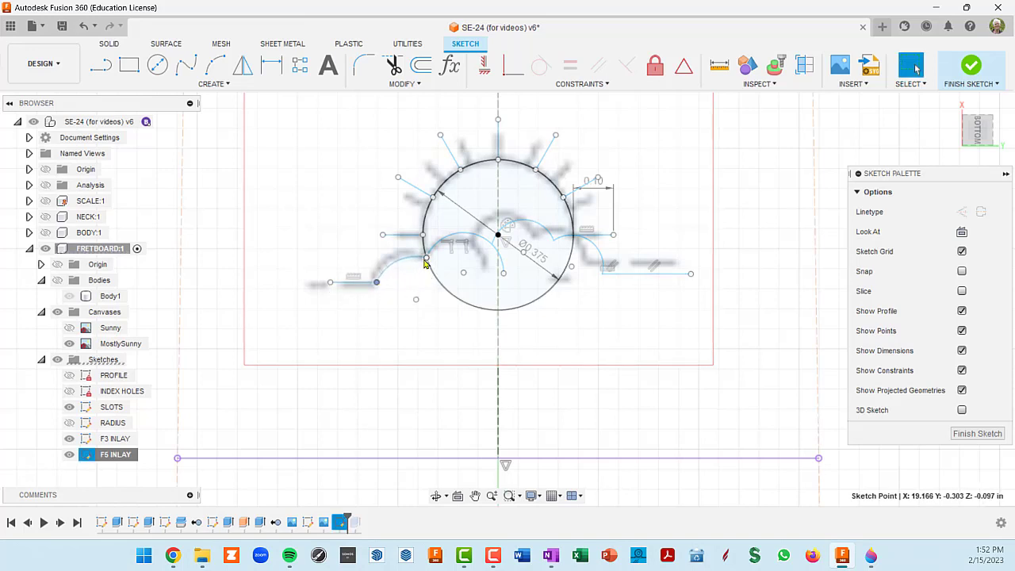
drag(425, 260, 421, 254)
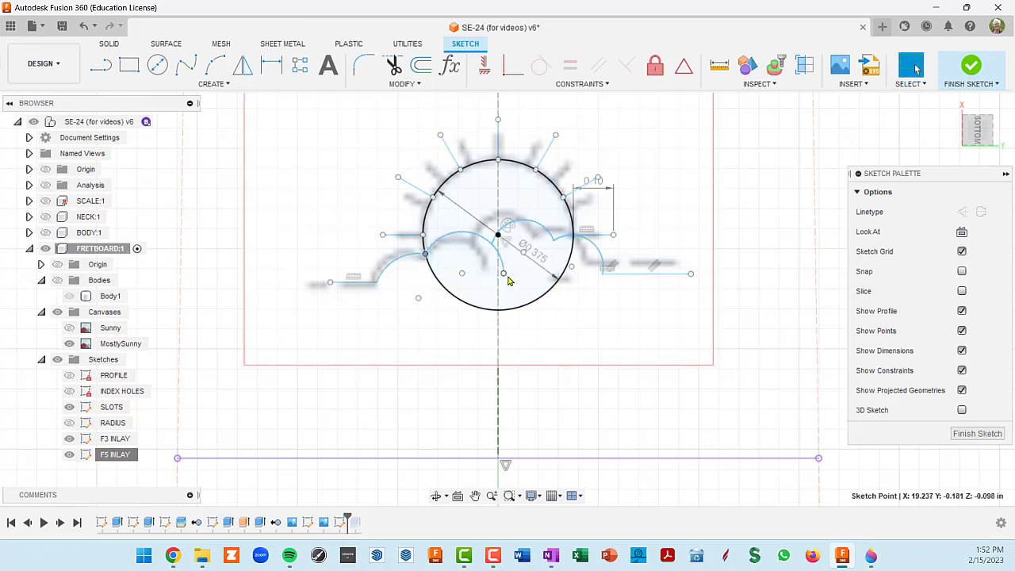
mouse_move(502, 275)
mouse_down()
mouse_move(482, 267)
mouse_move(498, 274)
mouse_move(480, 243)
mouse_move(470, 244)
mouse_move(489, 271)
mouse_up()
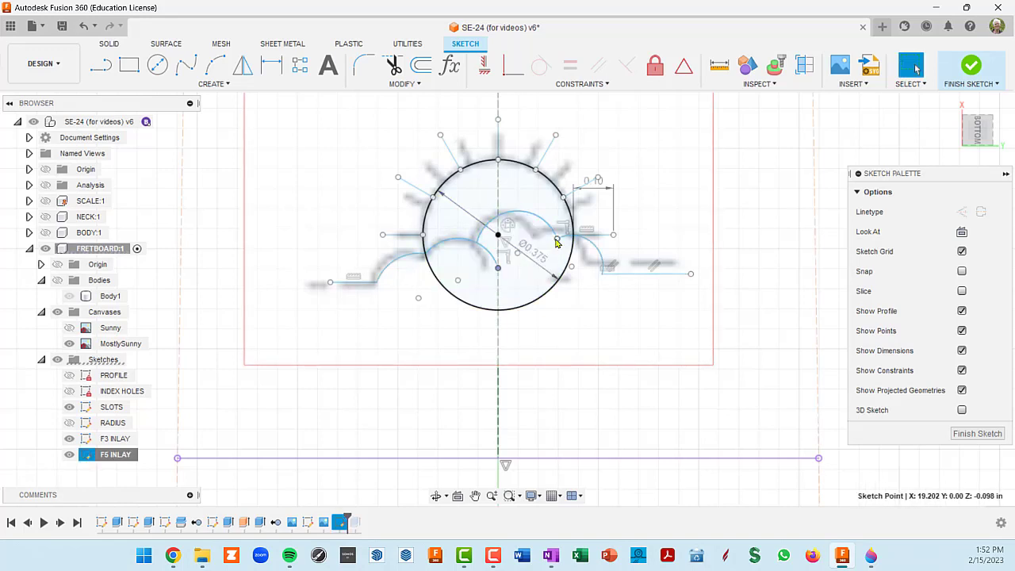
mouse_move(556, 239)
mouse_down()
mouse_move(536, 241)
mouse_move(605, 277)
mouse_move(590, 269)
mouse_up()
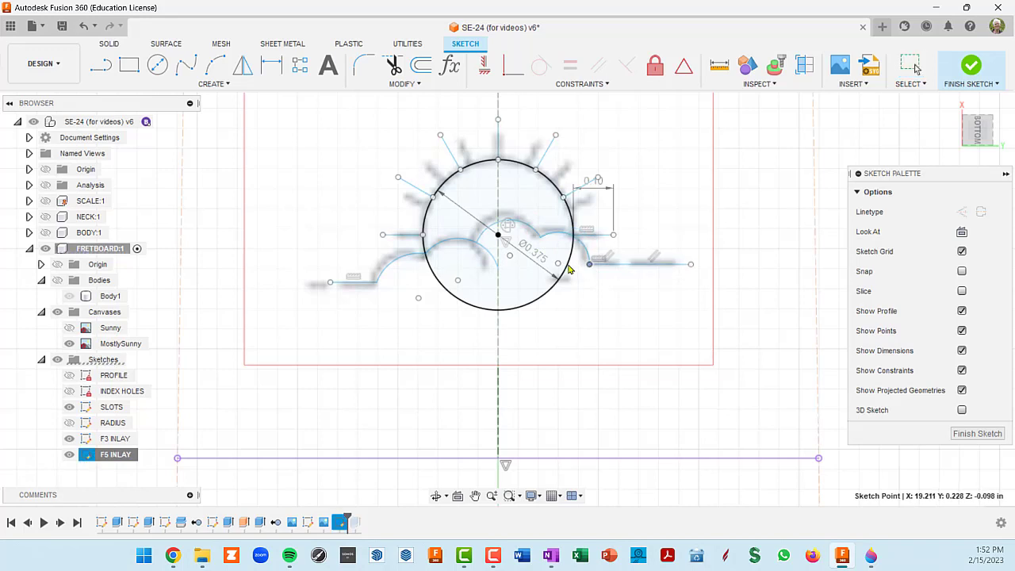
click(511, 227)
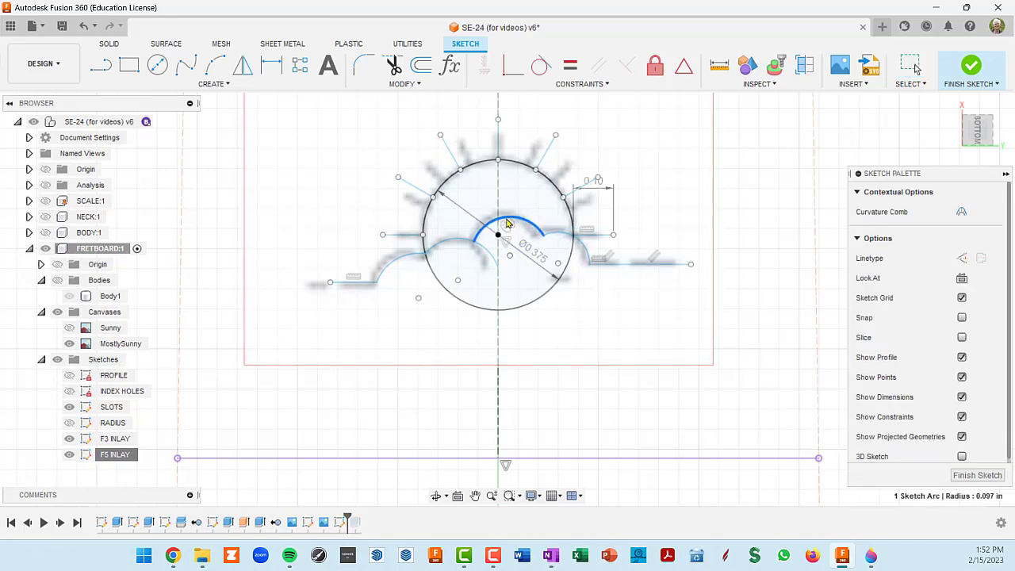
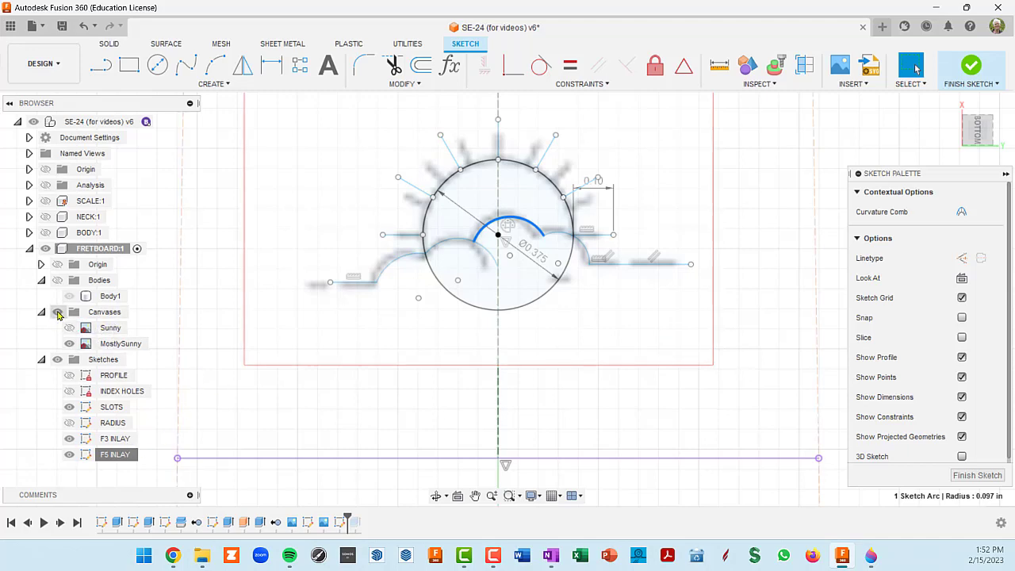
- Hide the fretboard's canvases and turn off the display of sketch constraints and dimensions
click(57, 312)
click(723, 387)
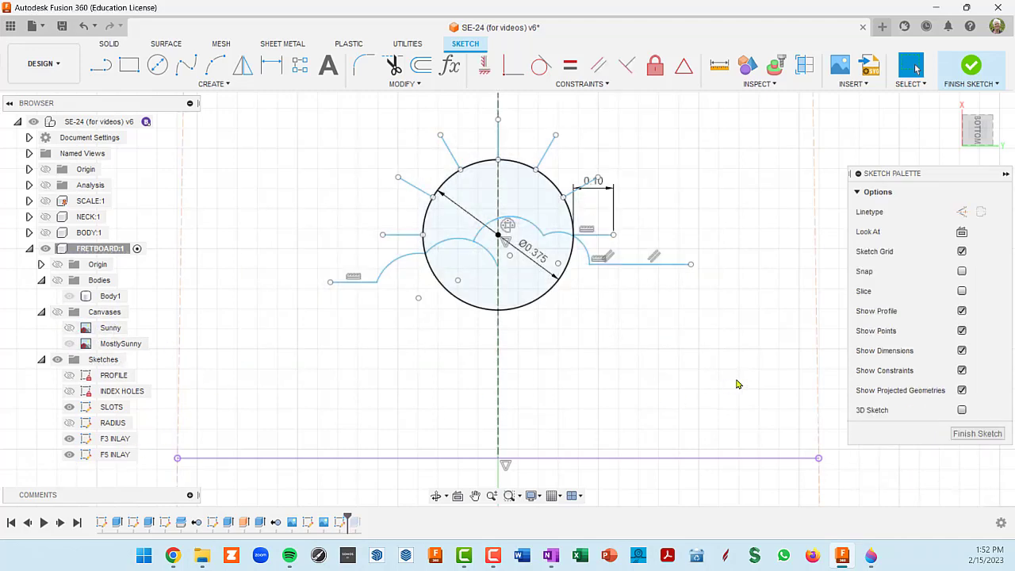
scroll(727, 381, down, 5)
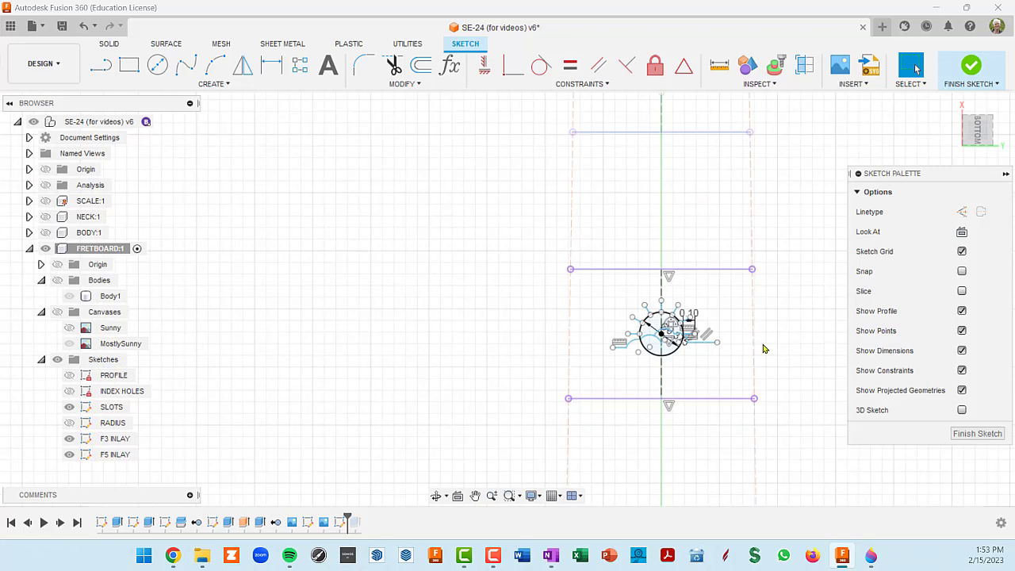
scroll(789, 339, up, 4)
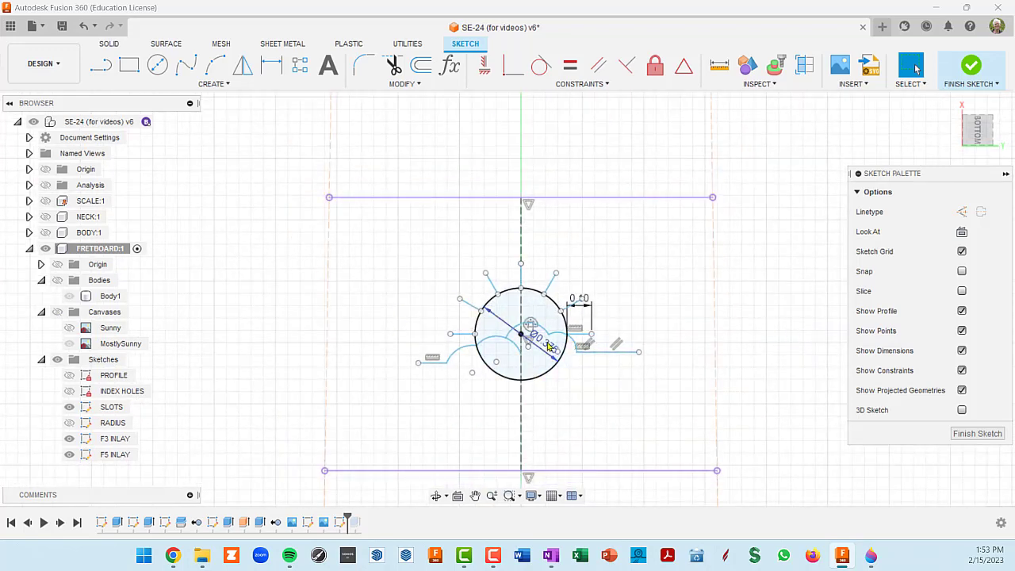
scroll(577, 325, up, 3)
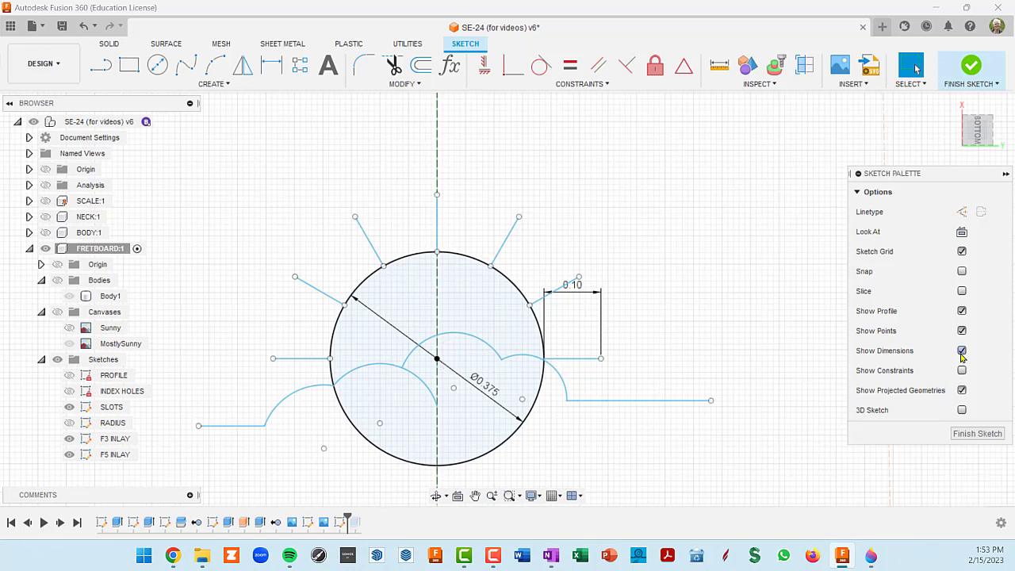
click(962, 350)
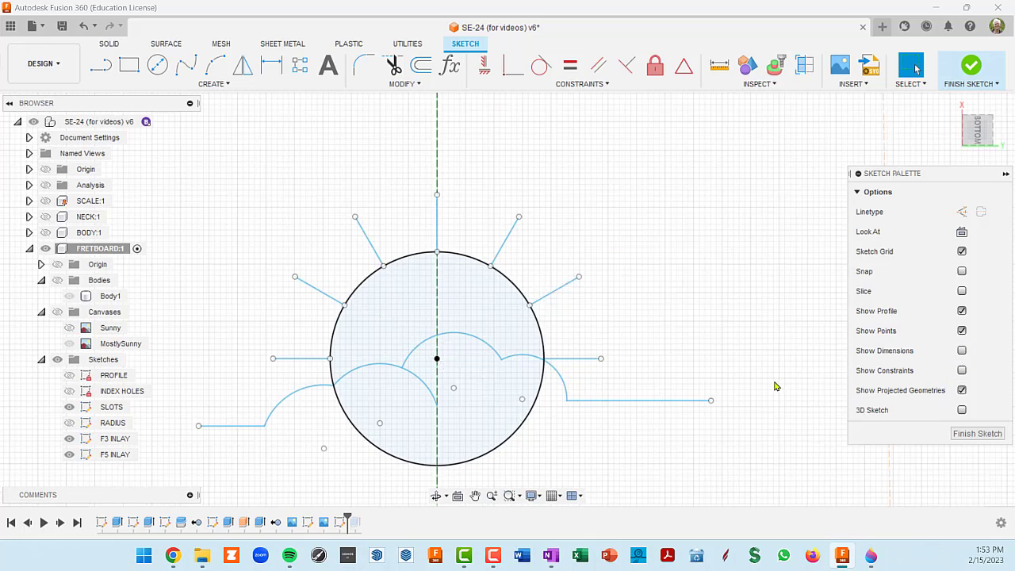
- Check the sun-and-clouds inlay's placement between the fret lines and finish the F5 INLAY sketch
scroll(775, 381, down, 5)
middle_drag(793, 367, 665, 300)
scroll(665, 300, up, 1)
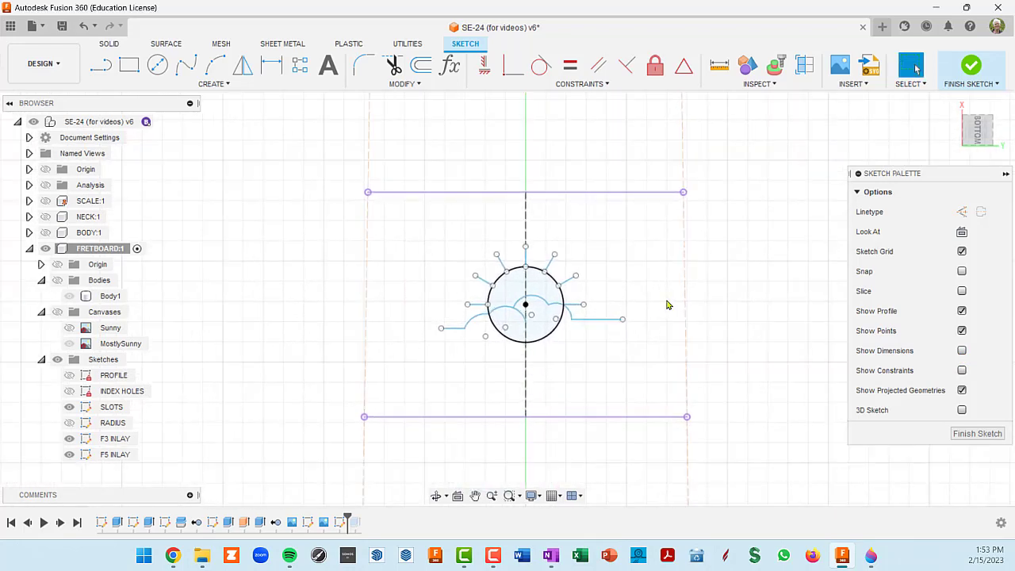
scroll(668, 302, down, 3)
mouse_move(681, 245)
middle_down()
mouse_move(630, 290)
mouse_move(594, 408)
mouse_move(596, 344)
middle_up()
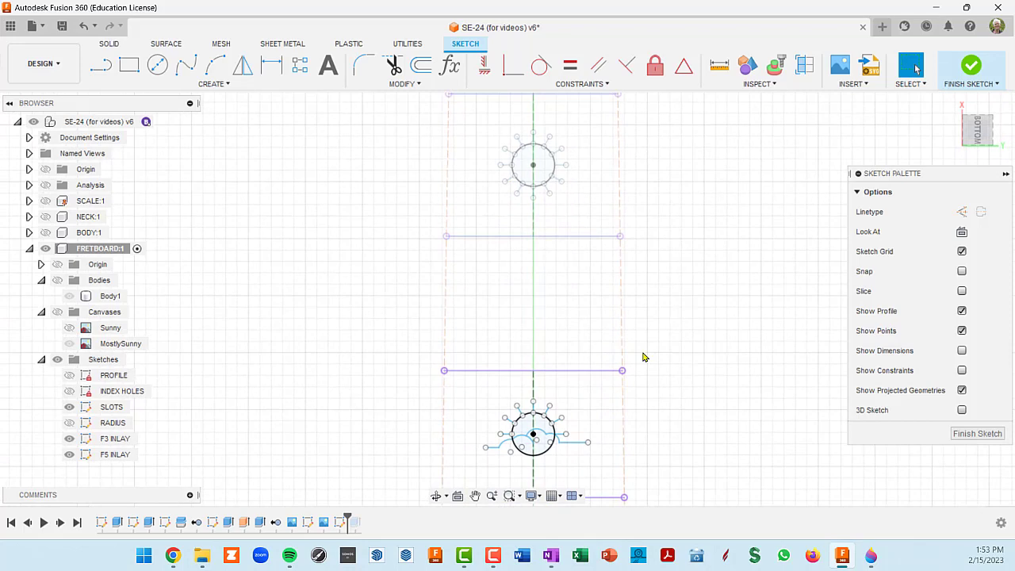
click(977, 434)
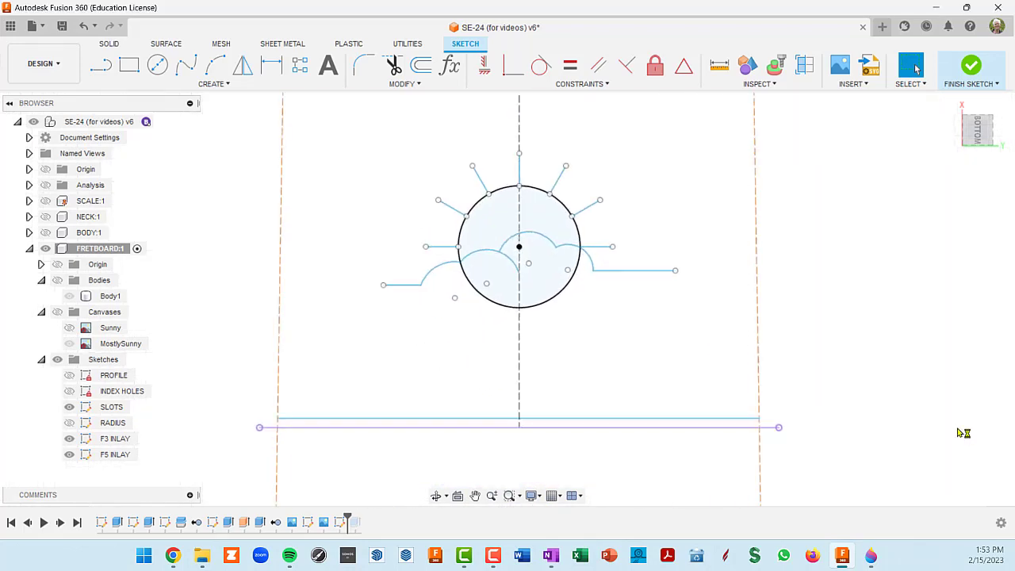
- Examine the F3 and F5 inlay sketches and their reference lines relative to the fret slot lines from an angled view
scroll(816, 446, down, 3)
scroll(714, 415, down, 3)
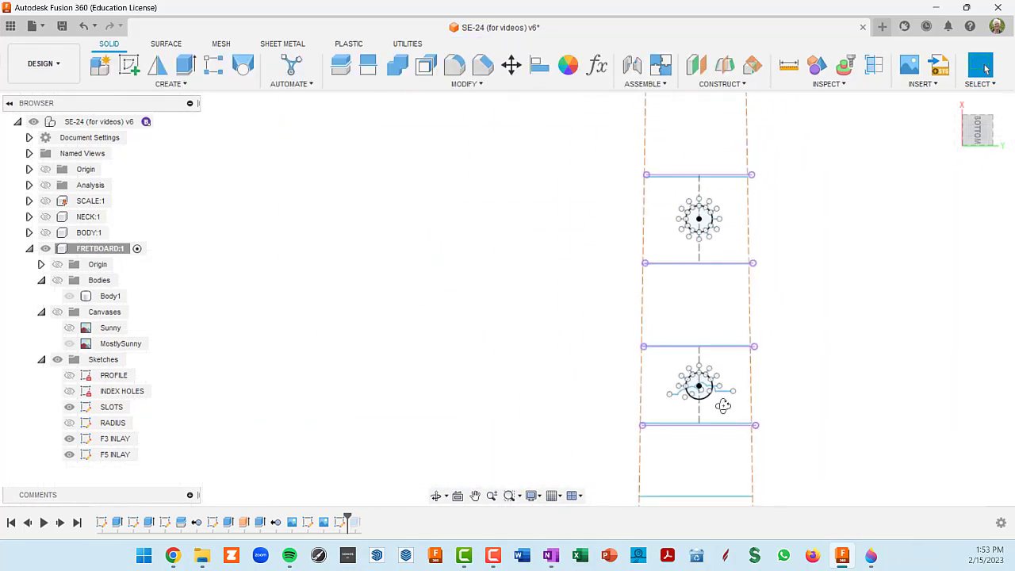
mouse_move(703, 385)
shift+middle_down()
mouse_move(700, 340)
mouse_move(634, 302)
mouse_move(591, 294)
mouse_move(568, 240)
mouse_move(628, 136)
mouse_move(703, 96)
mouse_move(786, 85)
mouse_move(820, 65)
shift+middle_up()
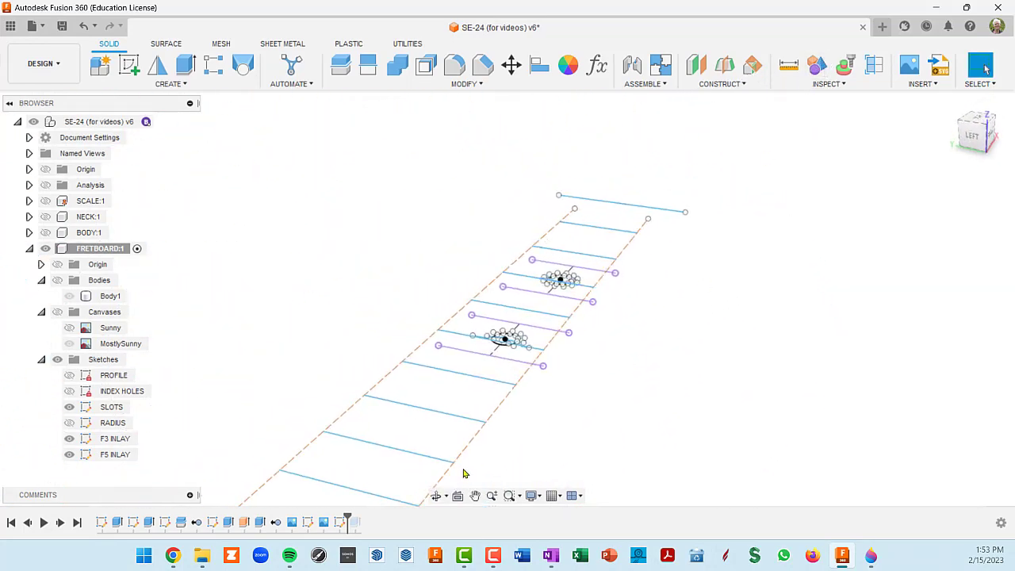
scroll(487, 423, up, 3)
scroll(488, 421, down, 2)
shift+middle_drag(488, 422, 532, 342)
scroll(526, 317, up, 2)
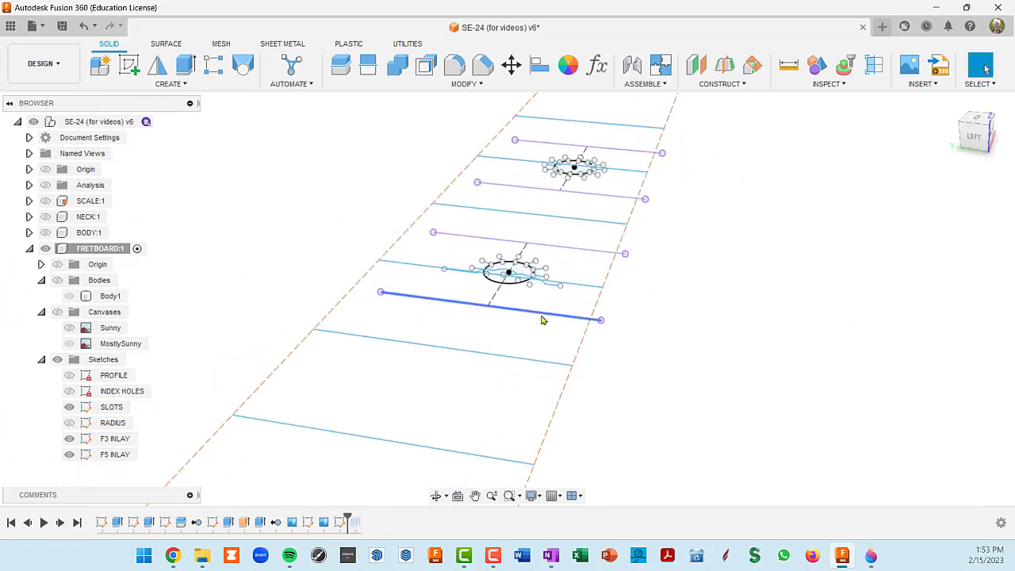
scroll(545, 323, down, 3)
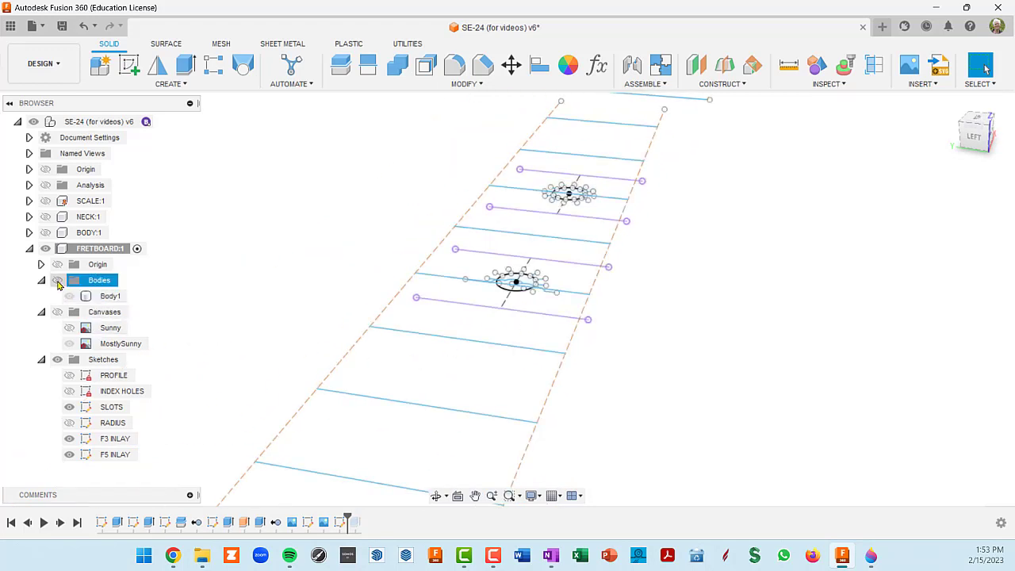
- Show the fretboard's bodies folder and Body1 together with the inlay sketches
click(57, 282)
click(110, 296)
scroll(435, 324, up, 5)
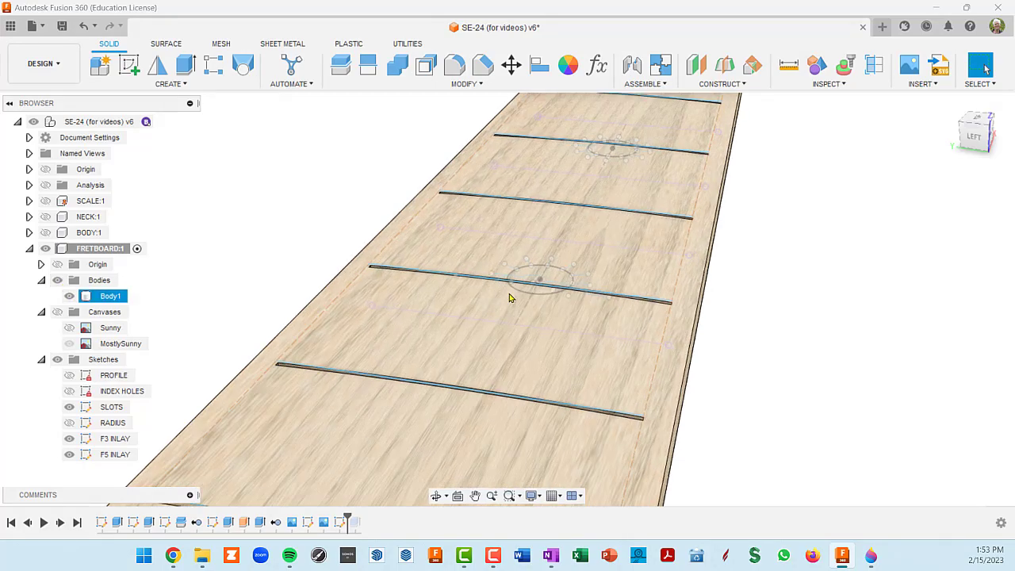
- Inspect how both inlay sketches appear along the slotted fretboard body
scroll(796, 211, down, 3)
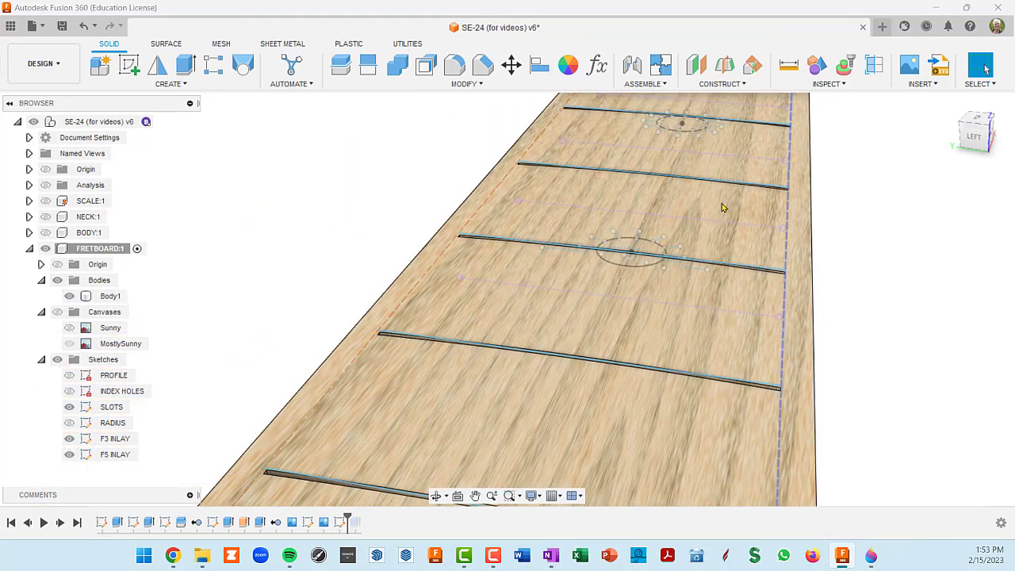
scroll(748, 220, down, 5)
middle_drag(719, 251, 573, 295)
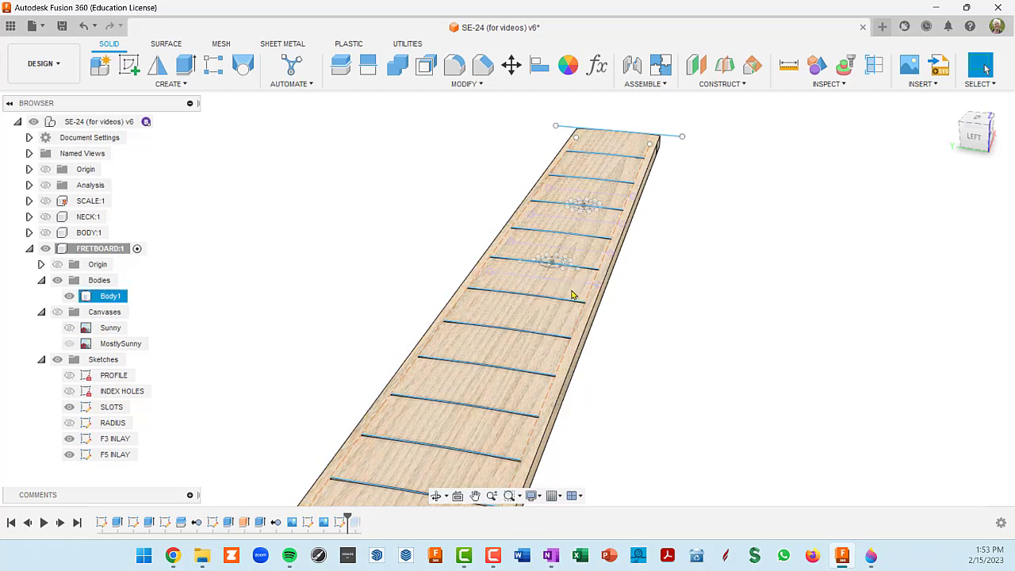
scroll(576, 290, up, 5)
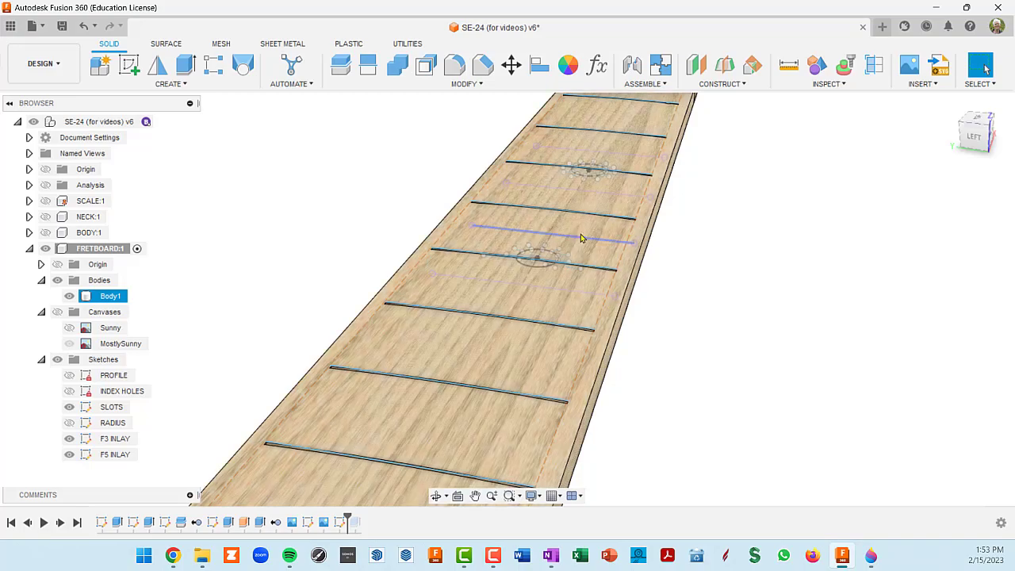
scroll(514, 321, down, 4)
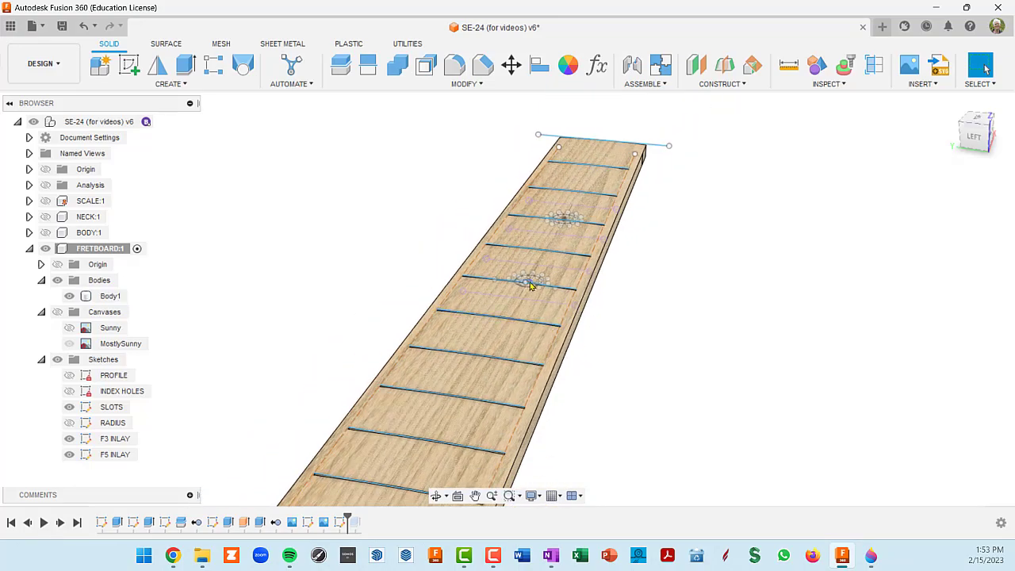
scroll(533, 289, up, 8)
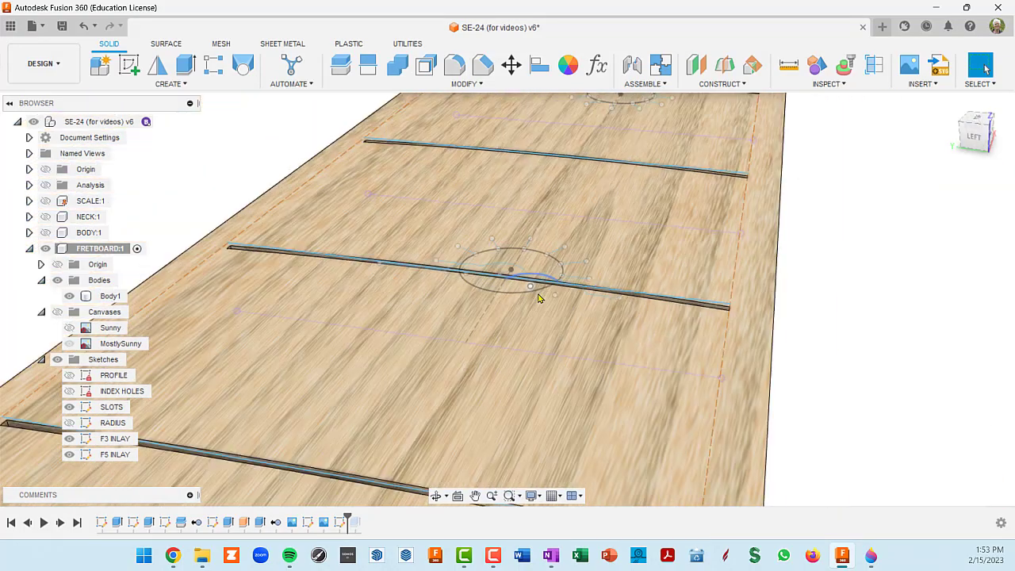
click(539, 299)
shift+middle_drag(545, 309, 548, 340)
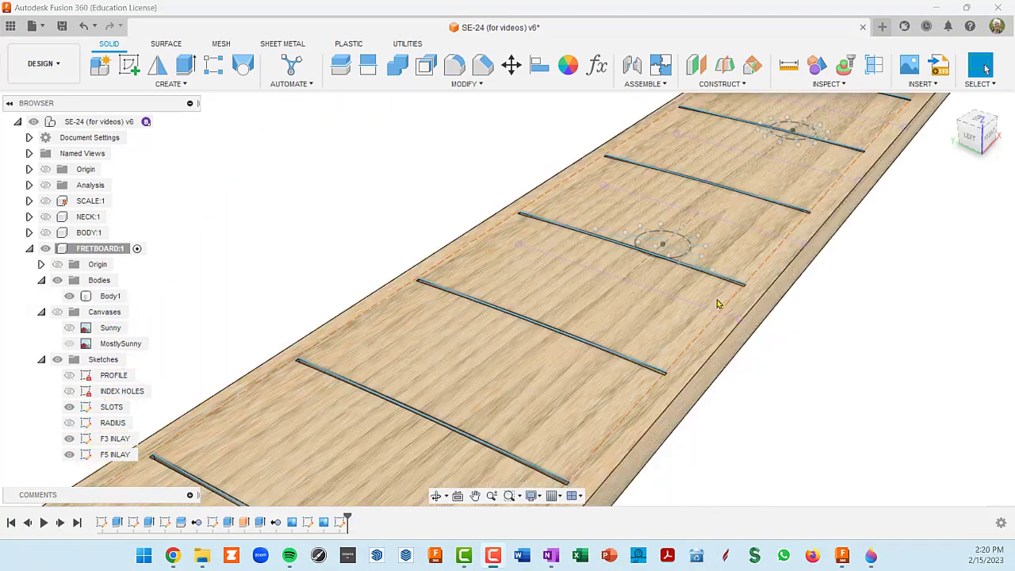
- Examine the third-fret sun inlay's circle and rays up close against the fretboard surface
shift+middle_drag(718, 304, 722, 278)
click(734, 301)
scroll(607, 302, up, 6)
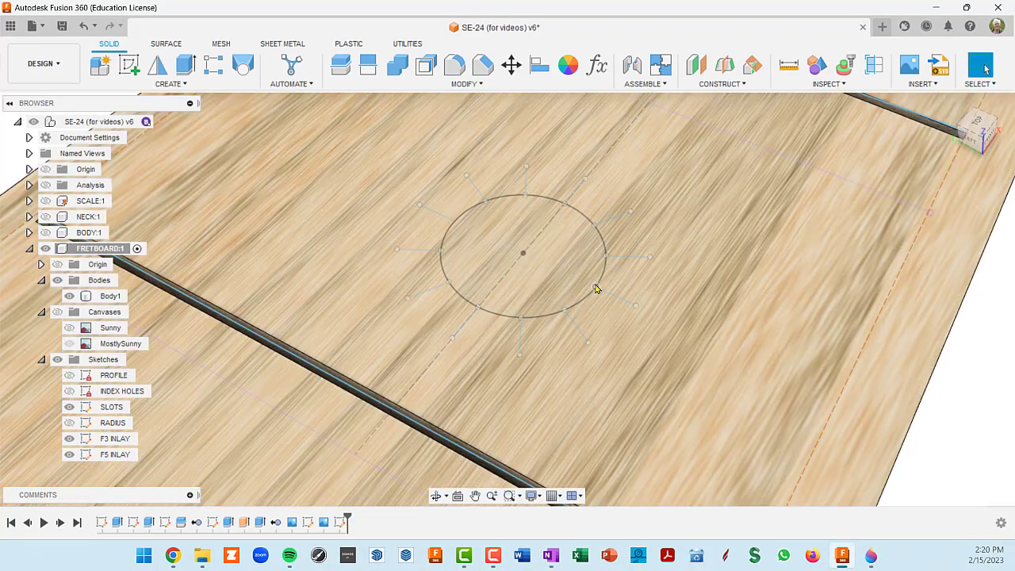
scroll(594, 294, down, 5)
click(594, 306)
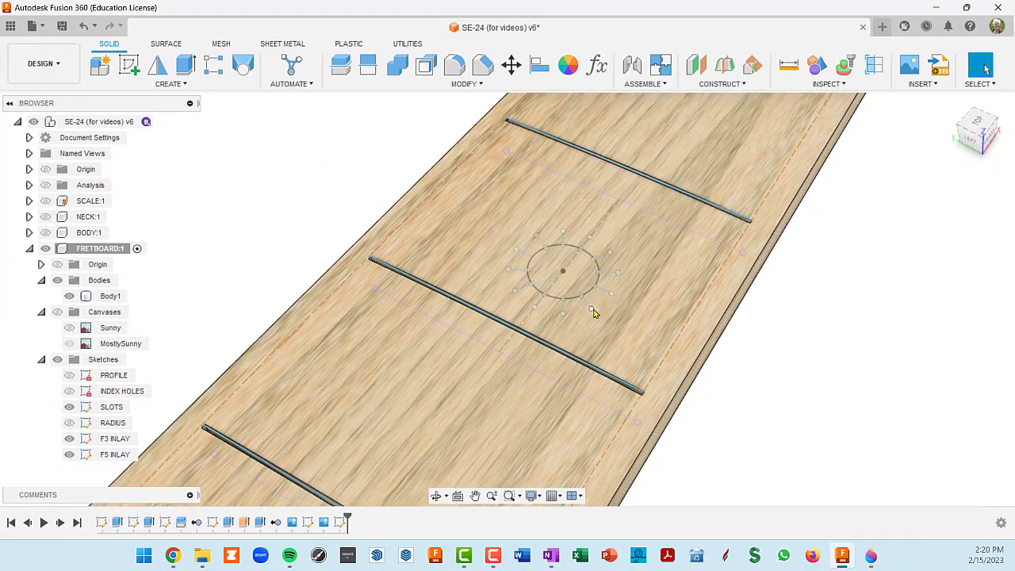
shift+middle_drag(596, 312, 580, 295)
scroll(580, 289, up, 3)
scroll(580, 290, up, 2)
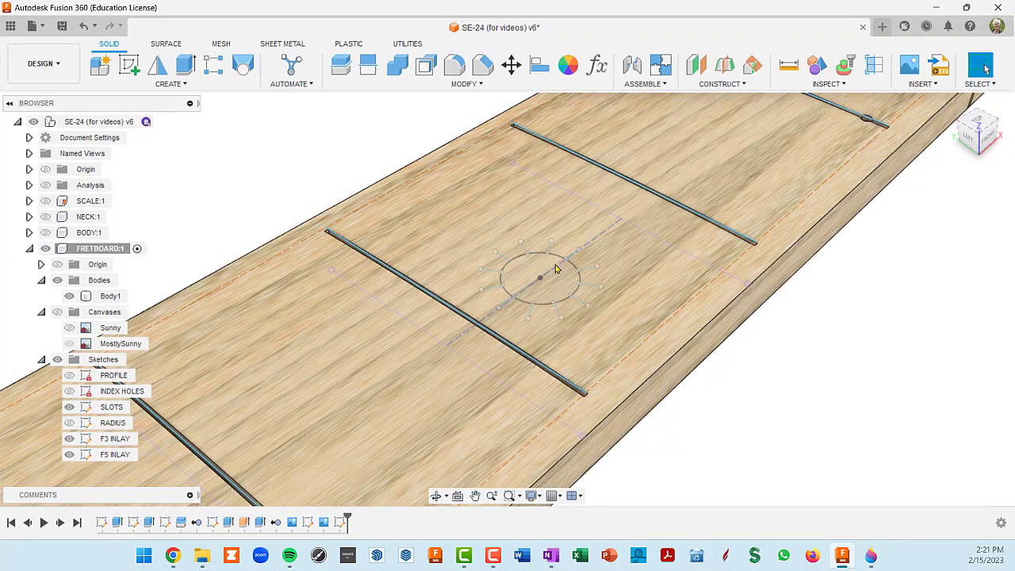
scroll(535, 278, up, 3)
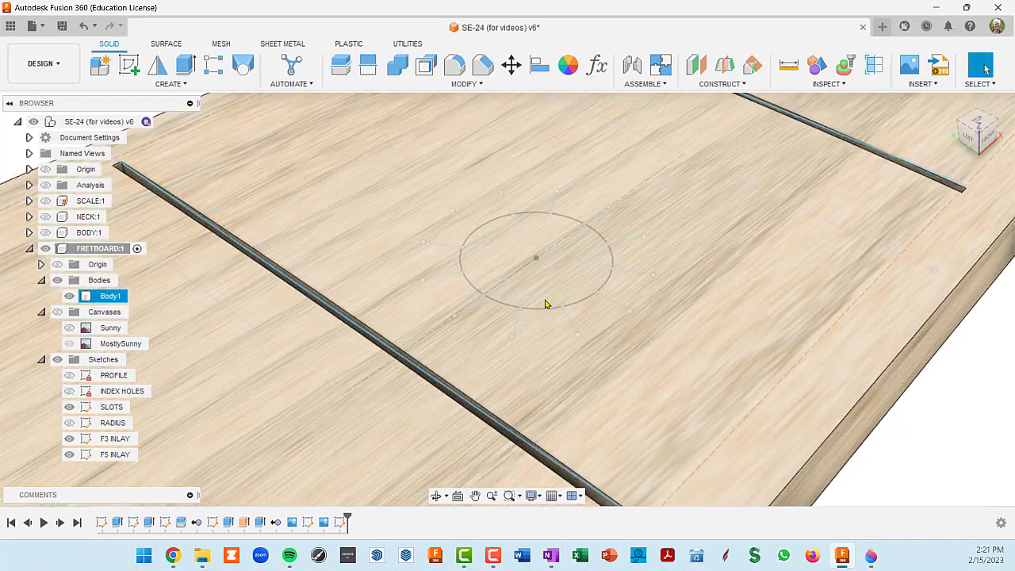
scroll(766, 238, down, 3)
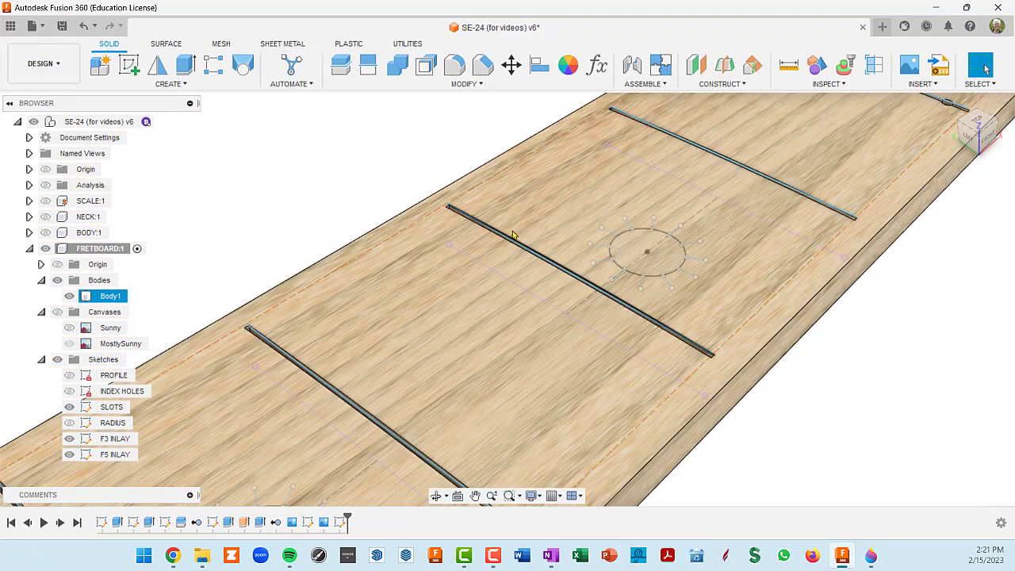
- Set up a Thin Extrude using the third-fret sun inlay's circle as the first profile
click(185, 65)
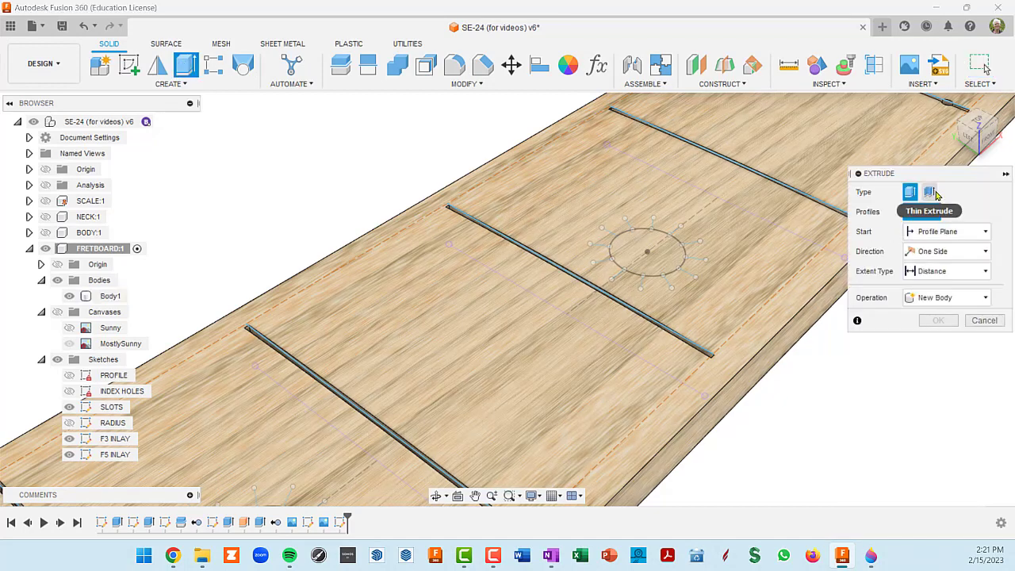
click(932, 193)
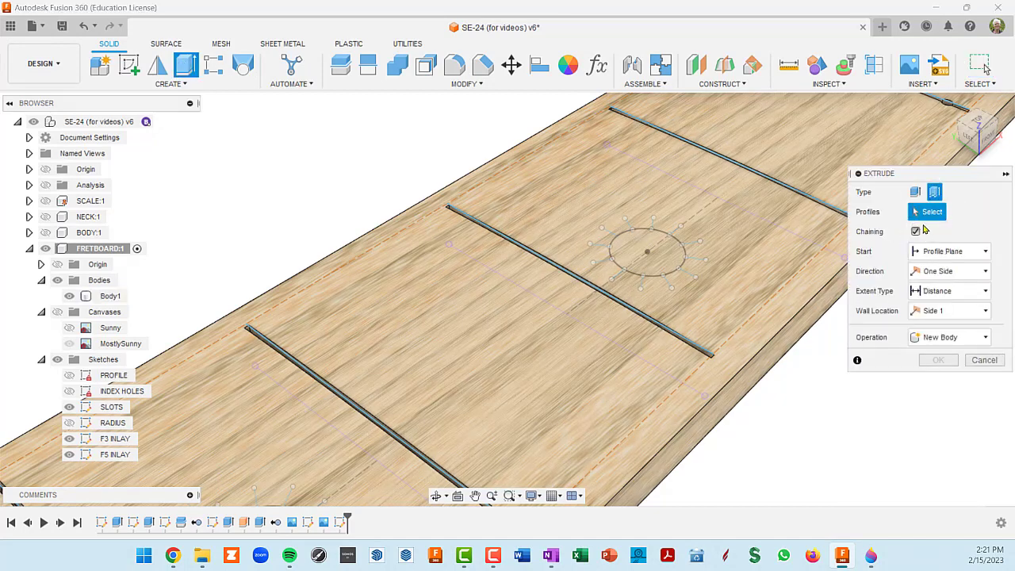
scroll(688, 274, up, 4)
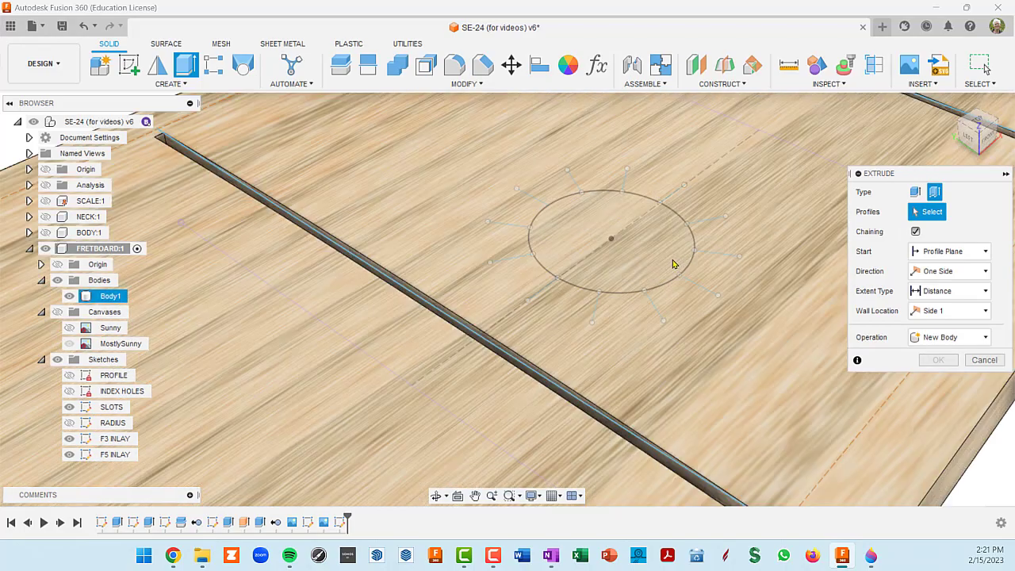
click(691, 271)
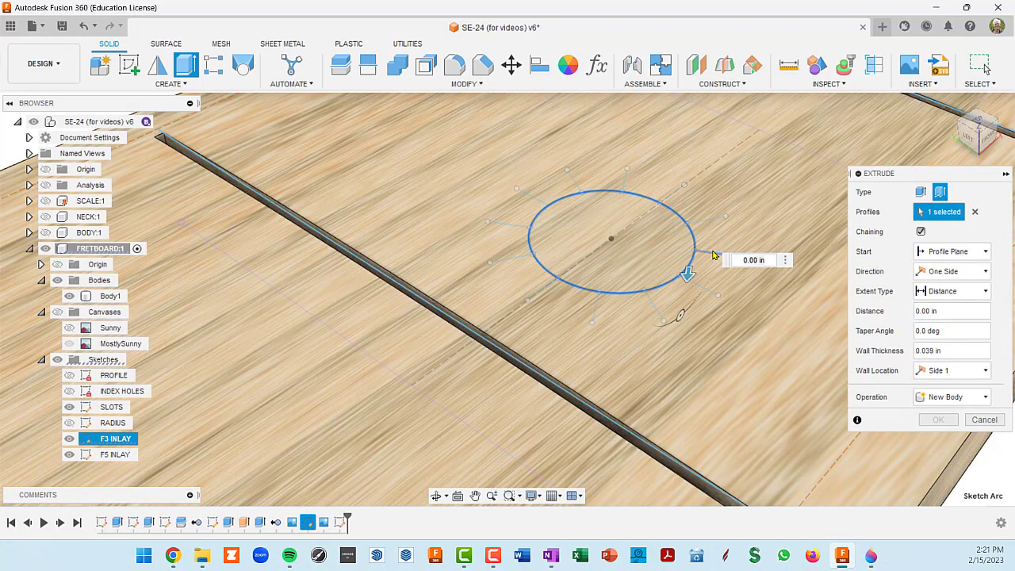
- Add all the rays around the third-fret sun's circle to the thin extrusion's profiles
click(713, 256)
click(698, 230)
click(635, 189)
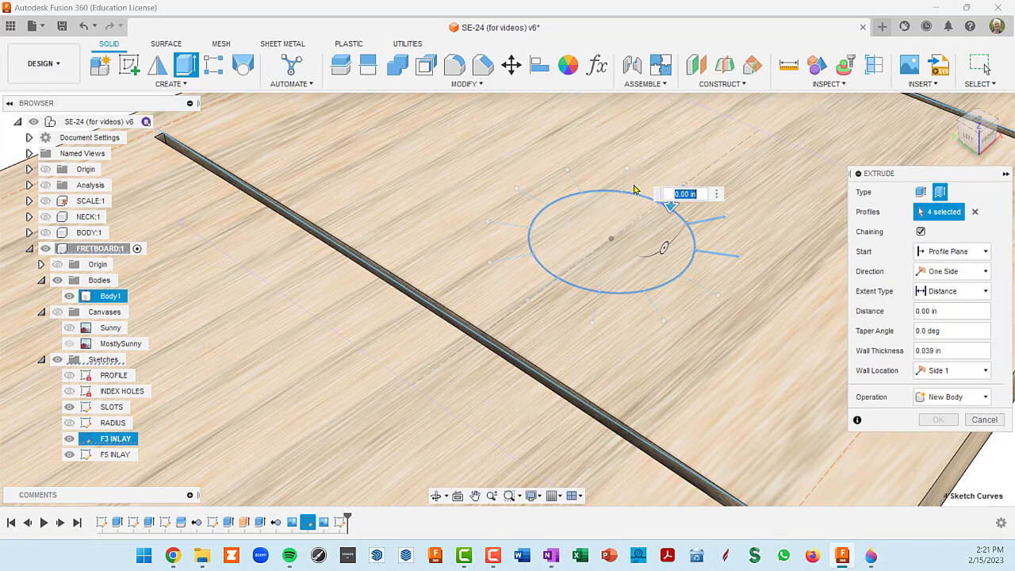
click(584, 188)
click(539, 204)
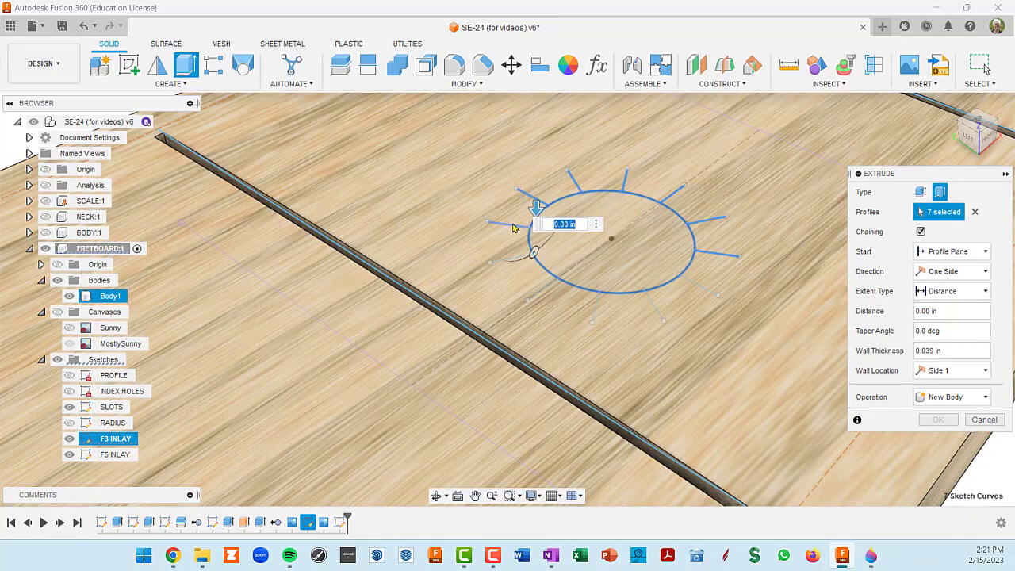
click(512, 229)
click(510, 259)
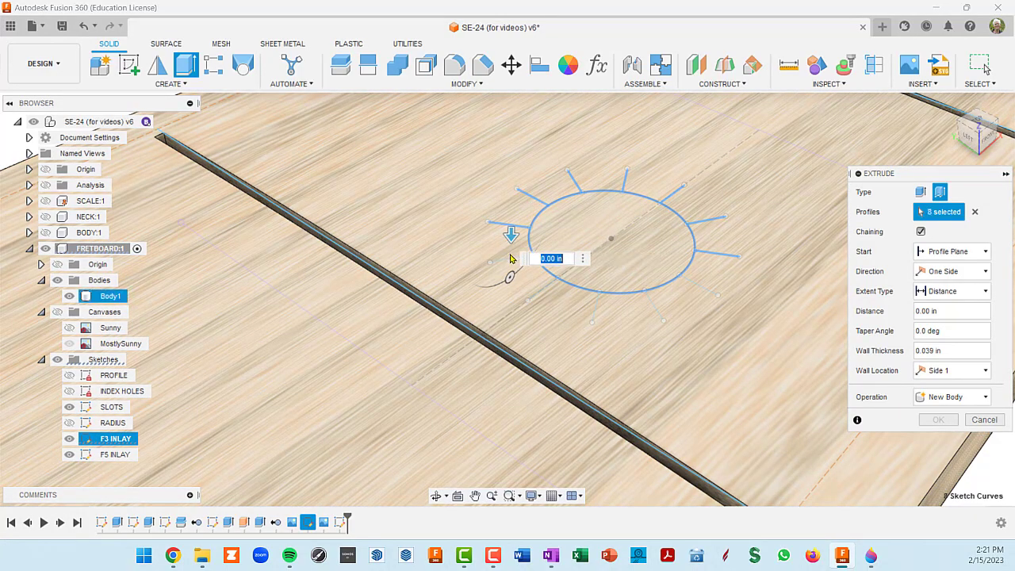
click(514, 259)
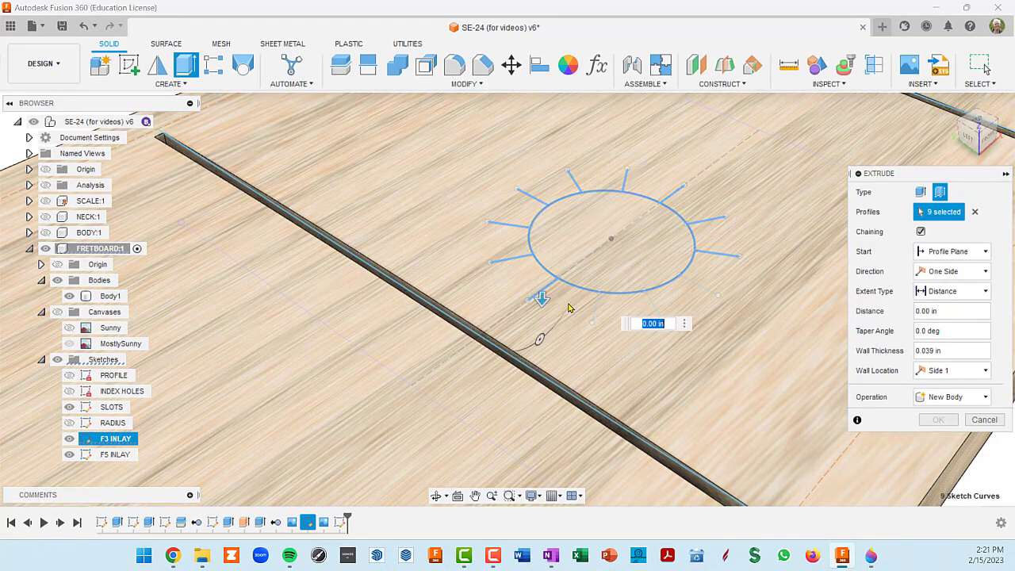
click(589, 315)
click(634, 305)
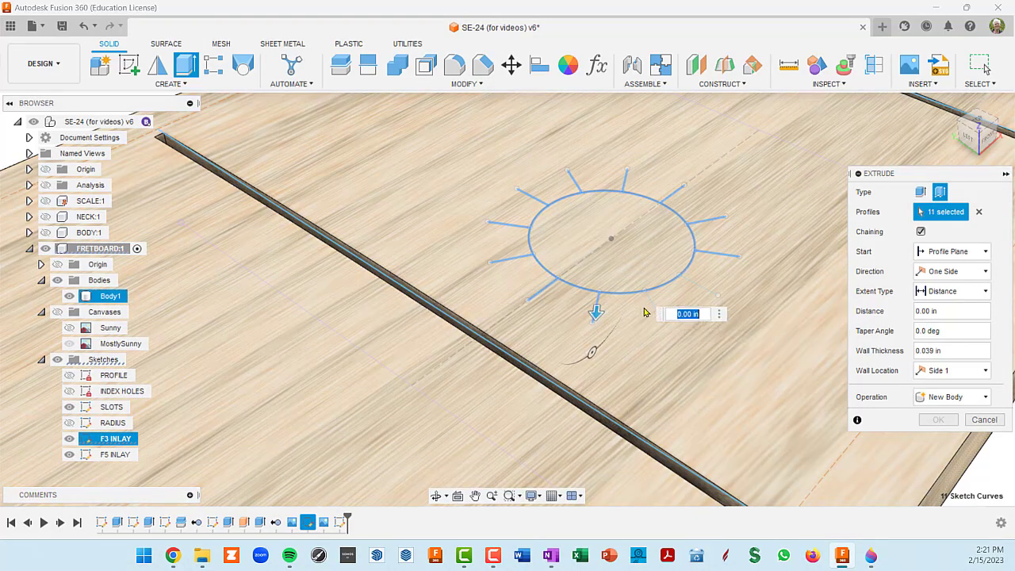
click(698, 291)
click(701, 288)
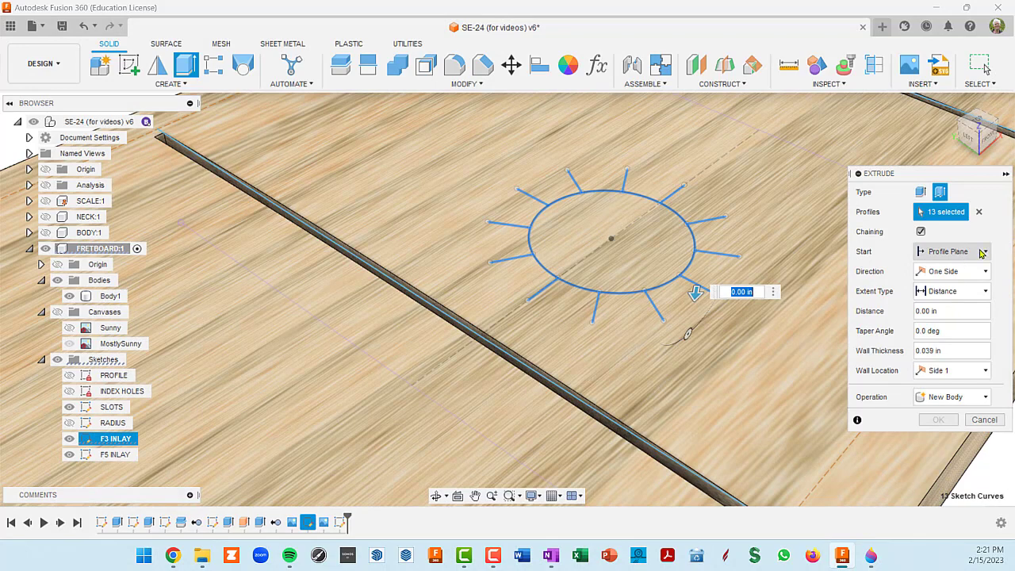
- Extend the thin extrusion to an object, using the fretboard's top surface as the target
shift+middle_drag(832, 291, 832, 285)
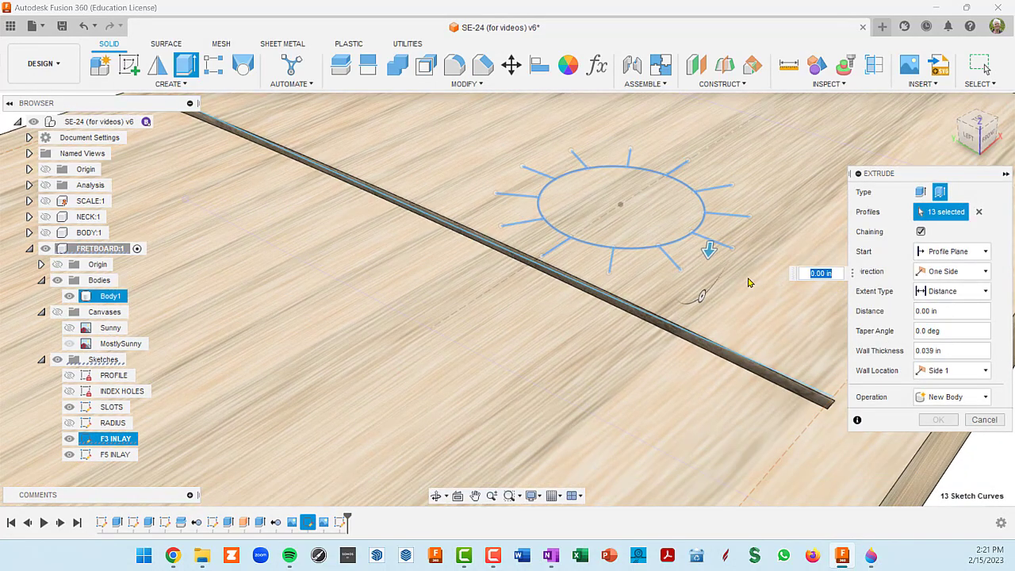
shift+middle_drag(748, 282, 698, 305)
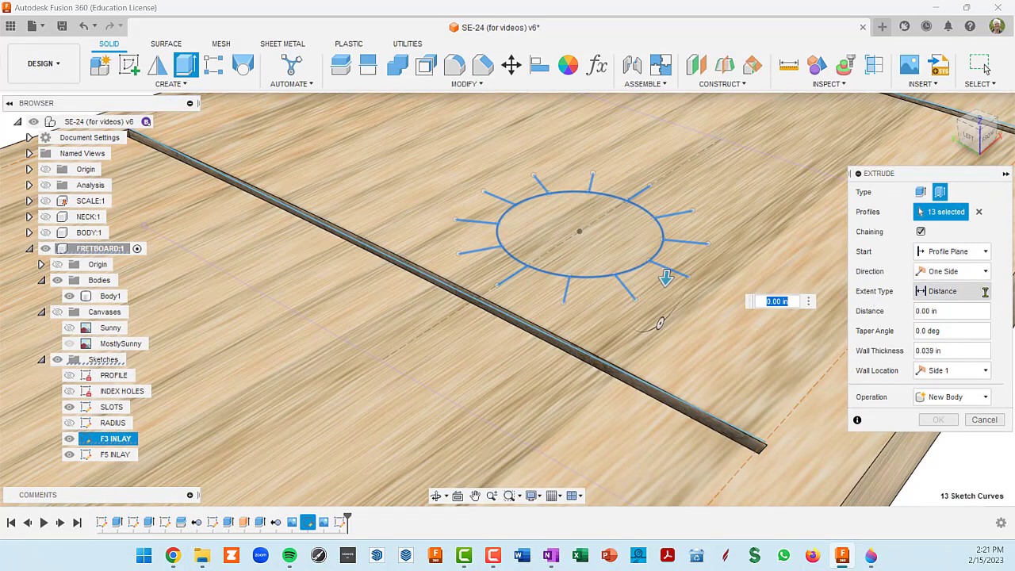
click(985, 292)
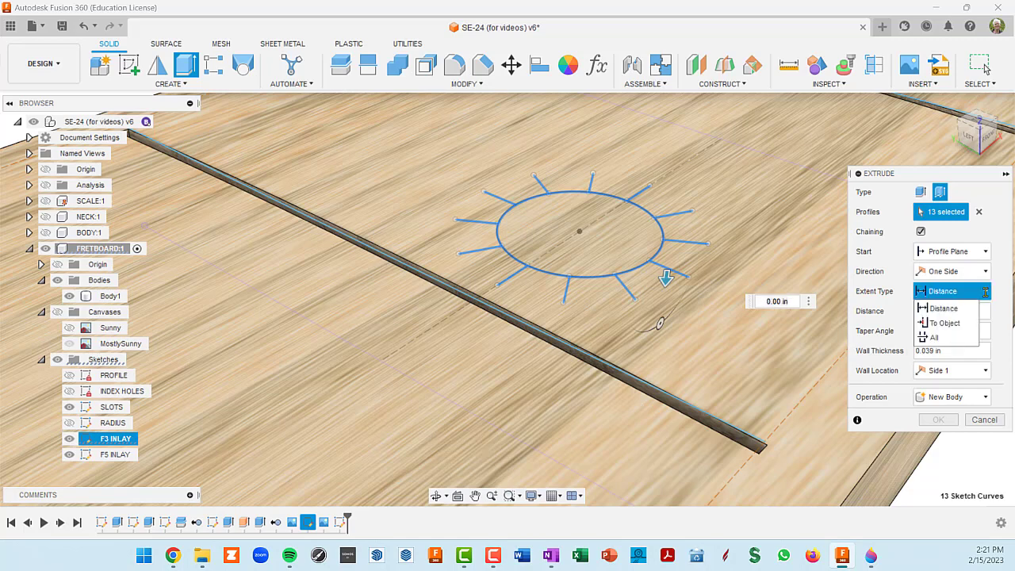
click(946, 324)
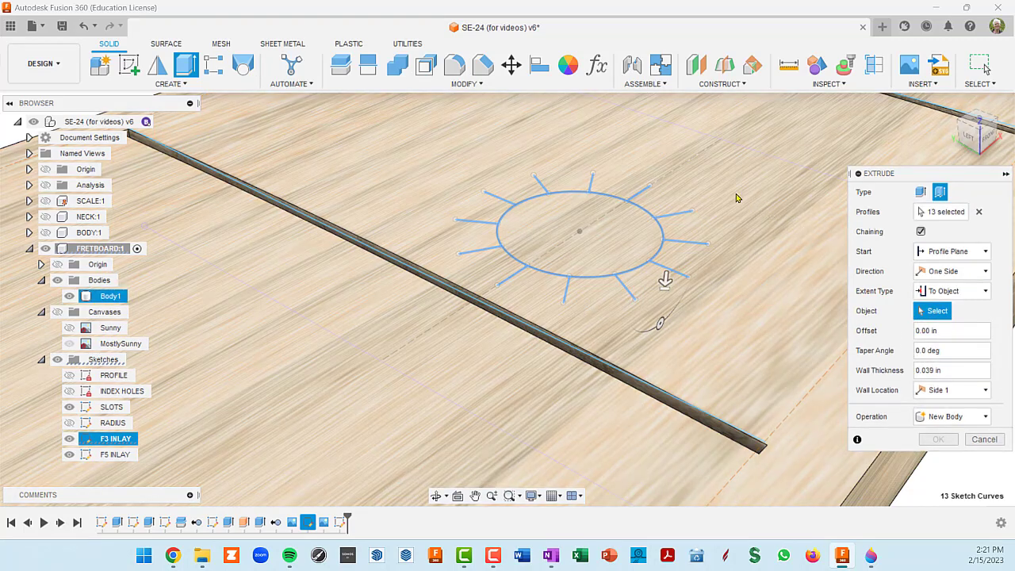
click(664, 281)
scroll(680, 150, down, 5)
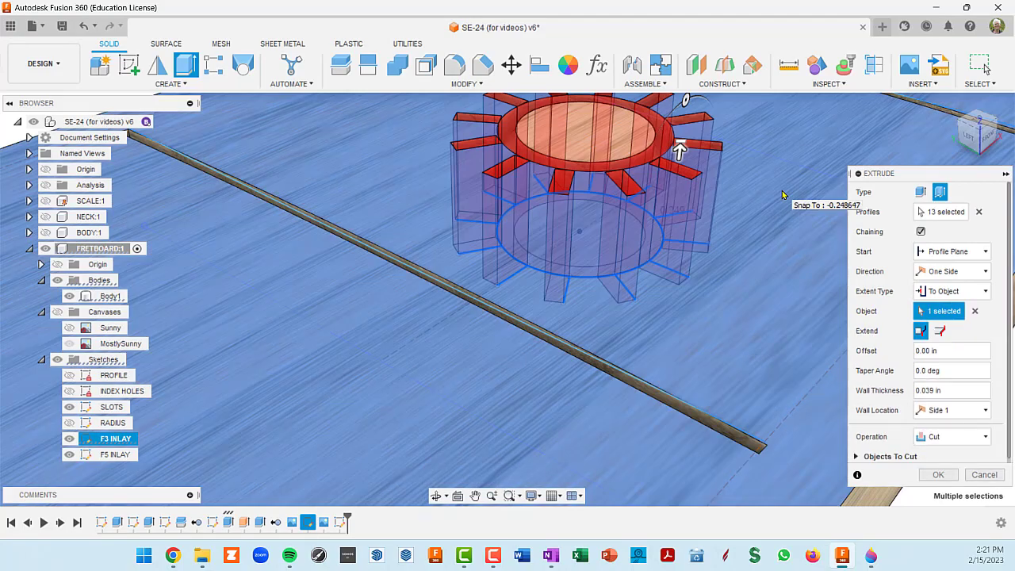
middle_drag(778, 212, 646, 261)
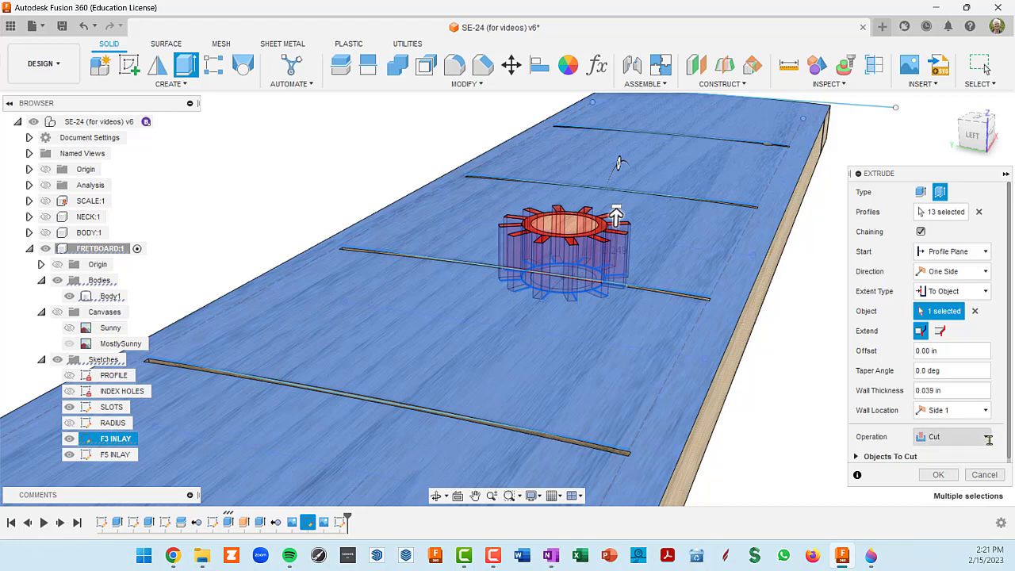
- Make the thin extrusion a New Body with a wall thickness of 0.023 in
click(988, 438)
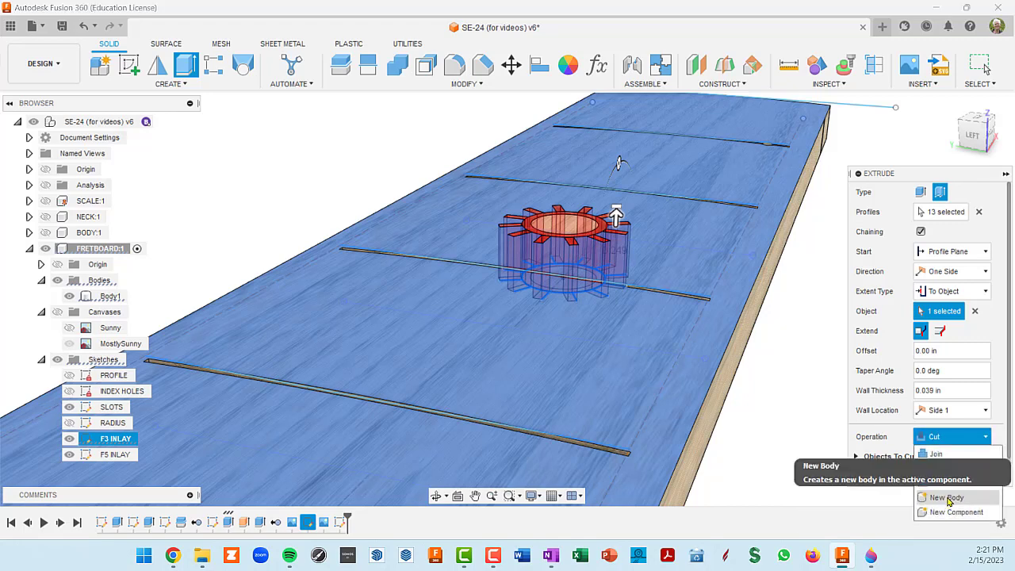
click(947, 498)
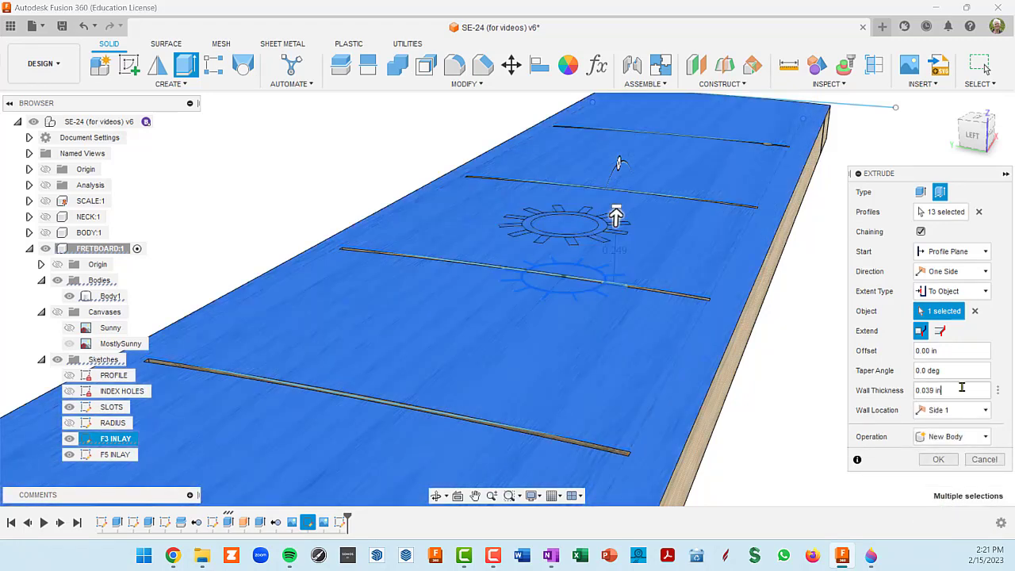
click(962, 389)
key(Delete)
key(Delete)
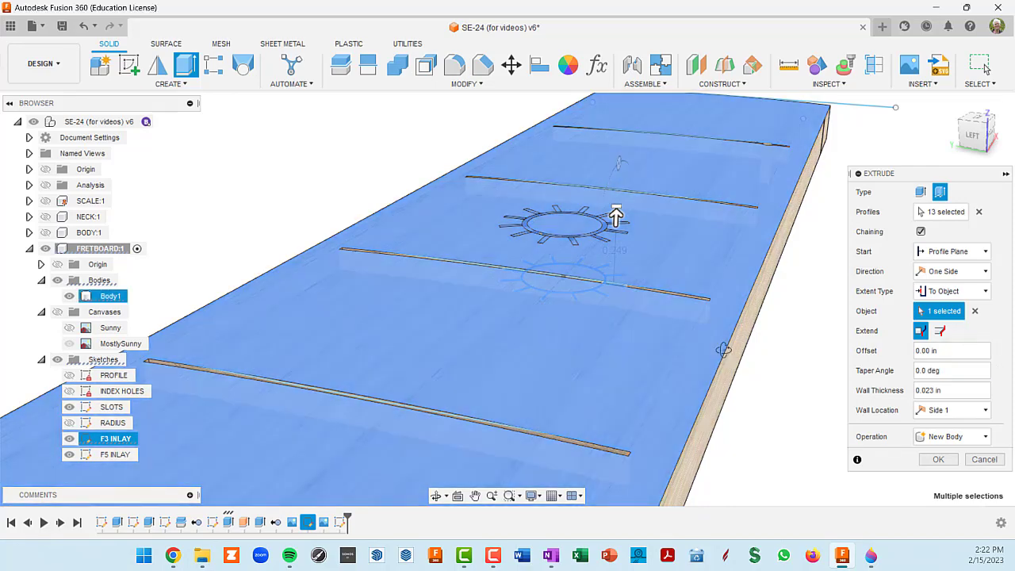
- Center the extrusion's wall thickness on the sun's sketch lines
mouse_move(725, 349)
shift+middle_down()
mouse_move(598, 350)
mouse_move(587, 318)
mouse_move(569, 307)
mouse_move(612, 277)
mouse_move(624, 133)
mouse_move(600, 313)
shift+middle_up()
scroll(547, 286, up, 6)
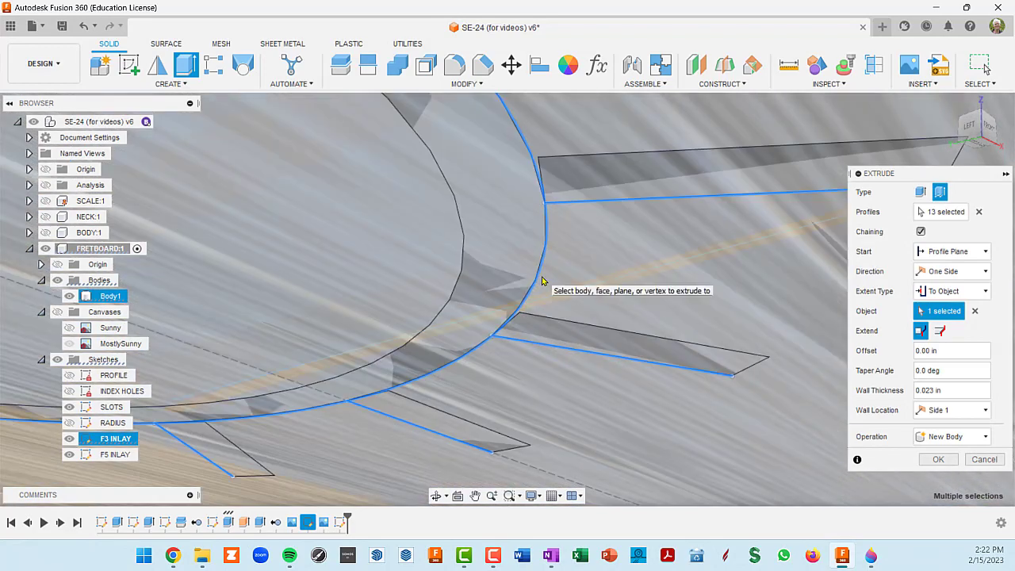
scroll(543, 281, down, 3)
click(984, 414)
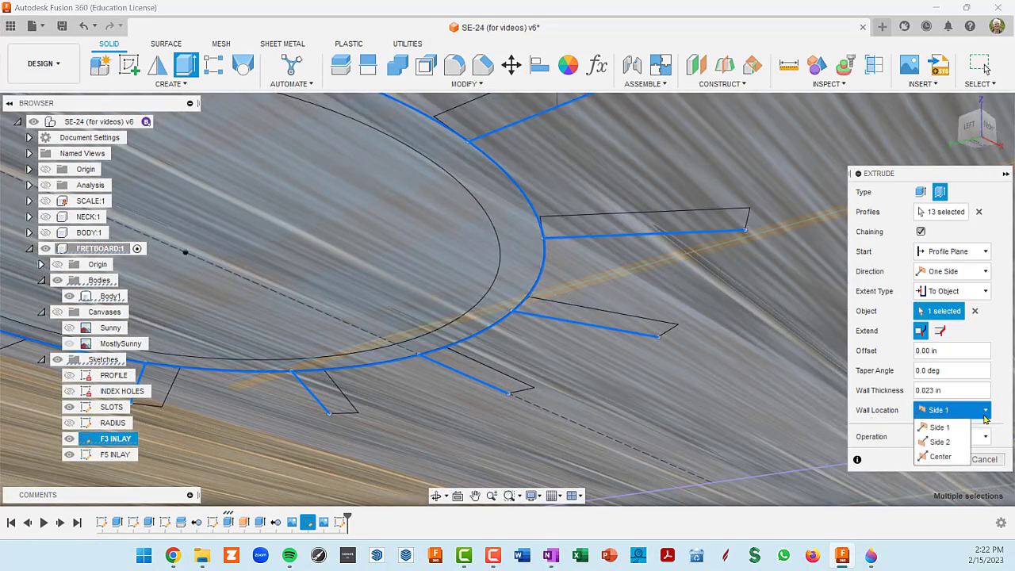
click(940, 456)
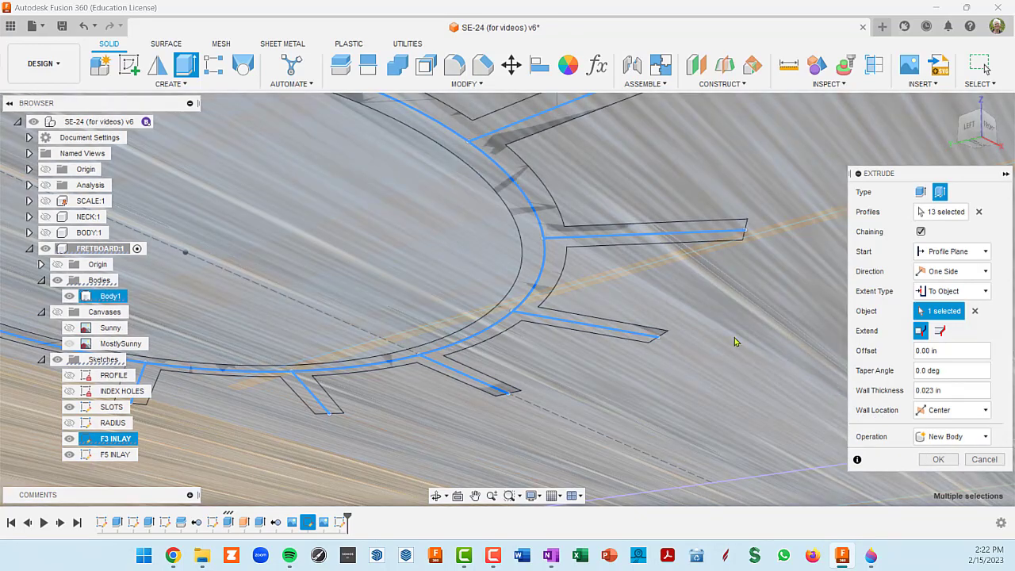
- Start the sun's thin extrusion from an offset of 0.20 in from the profile plane
scroll(727, 338, down, 5)
shift+middle_drag(685, 298, 608, 277)
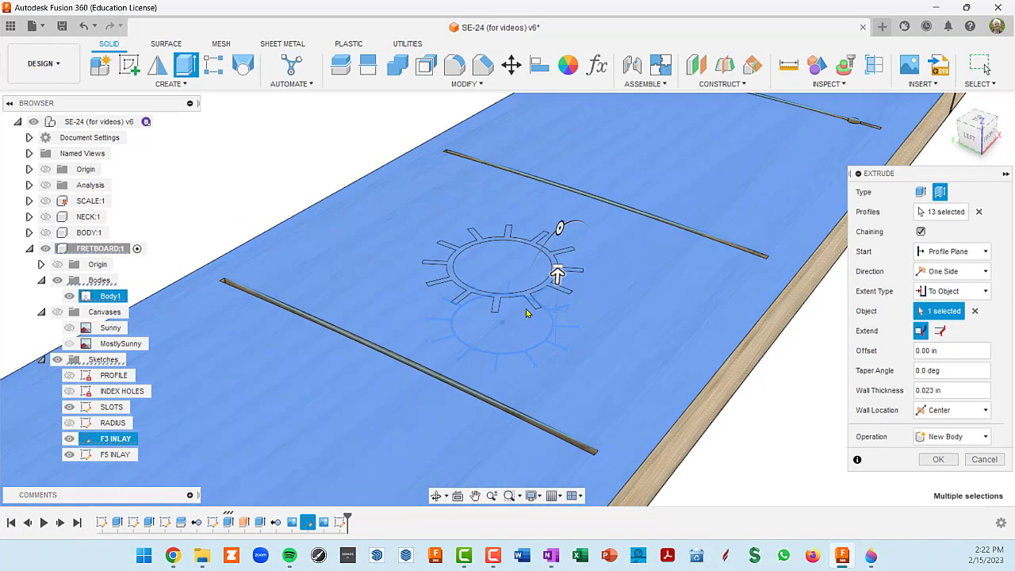
shift+middle_drag(526, 313, 567, 293)
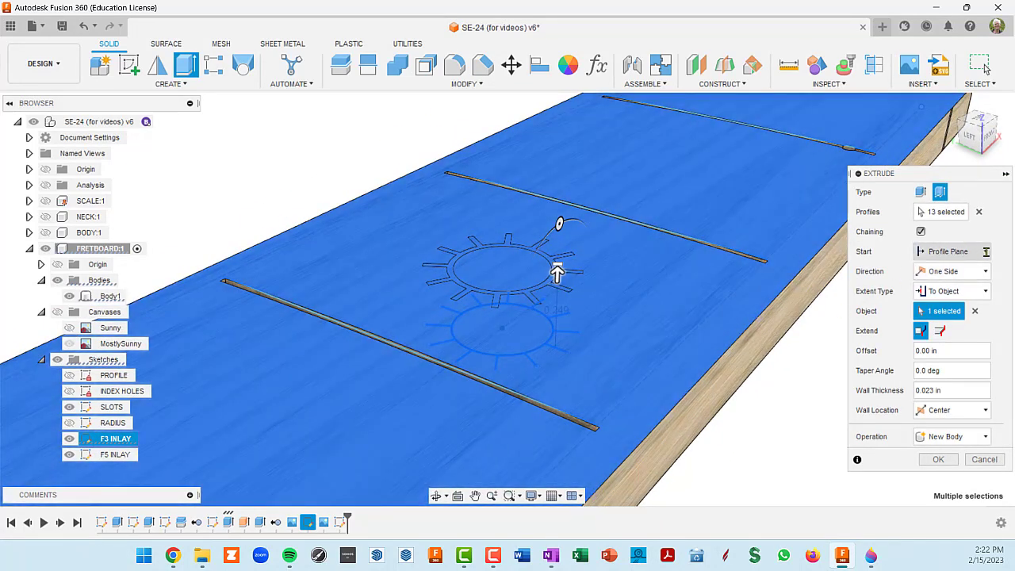
click(986, 252)
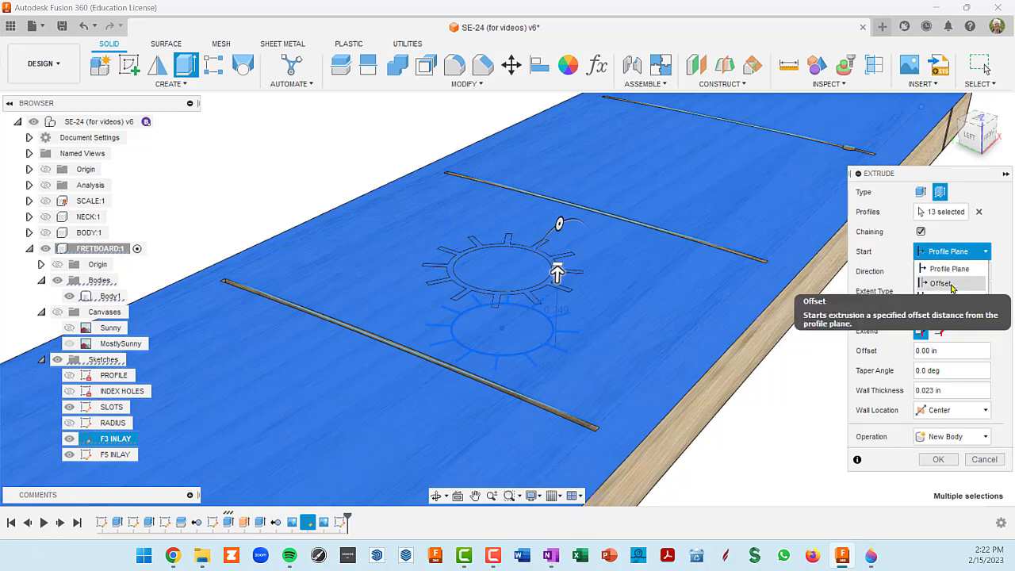
click(951, 285)
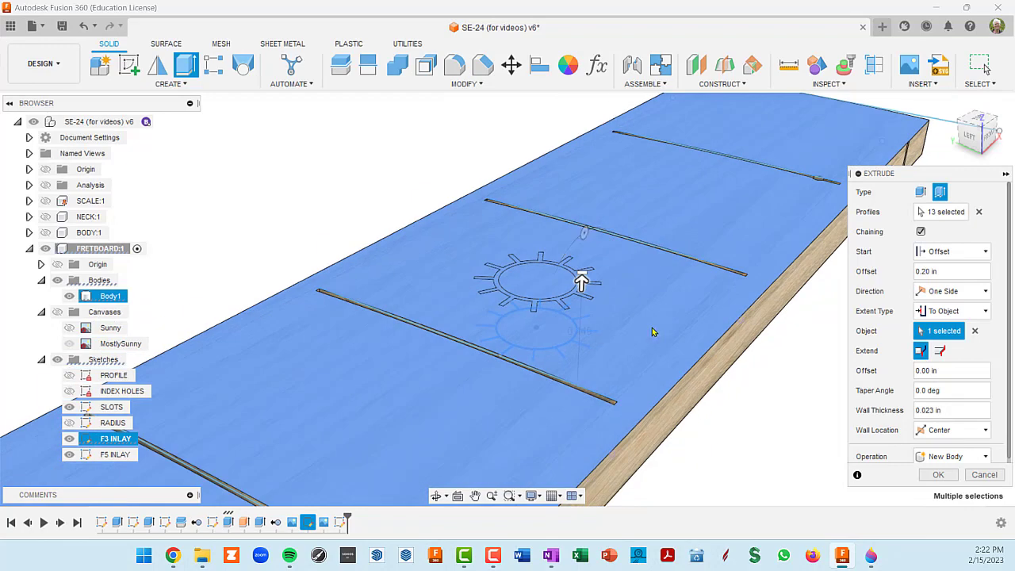
- Change the extrusion's start offset to -0.20 in and finish the sun inlay's thin extrusion
shift+middle_drag(658, 332, 650, 266)
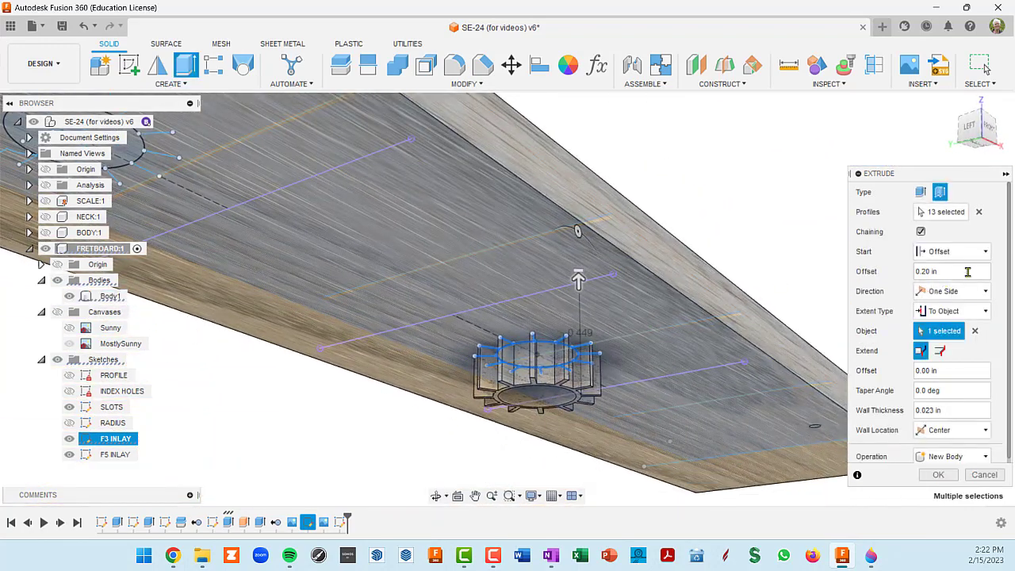
click(959, 272)
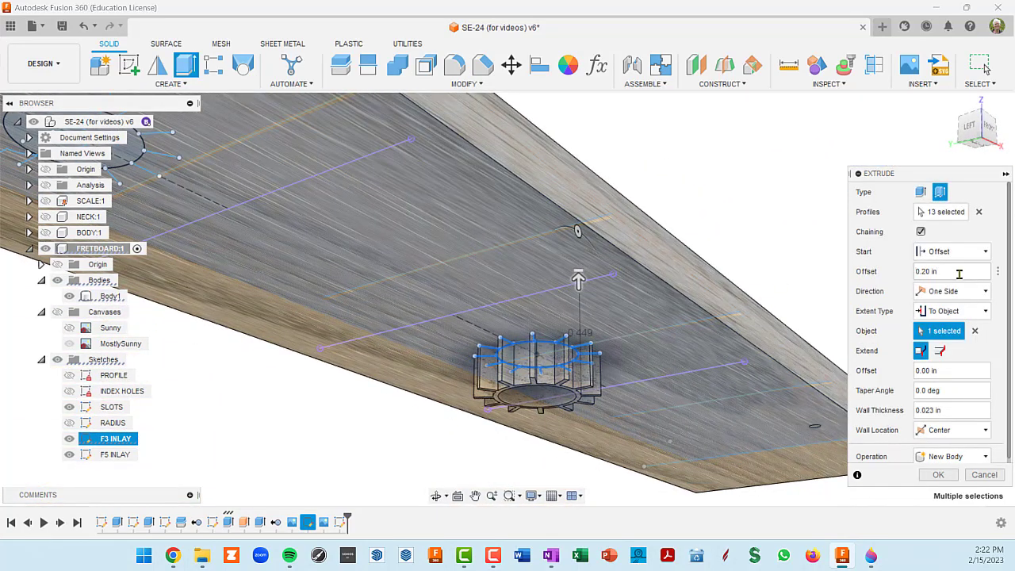
text(-)
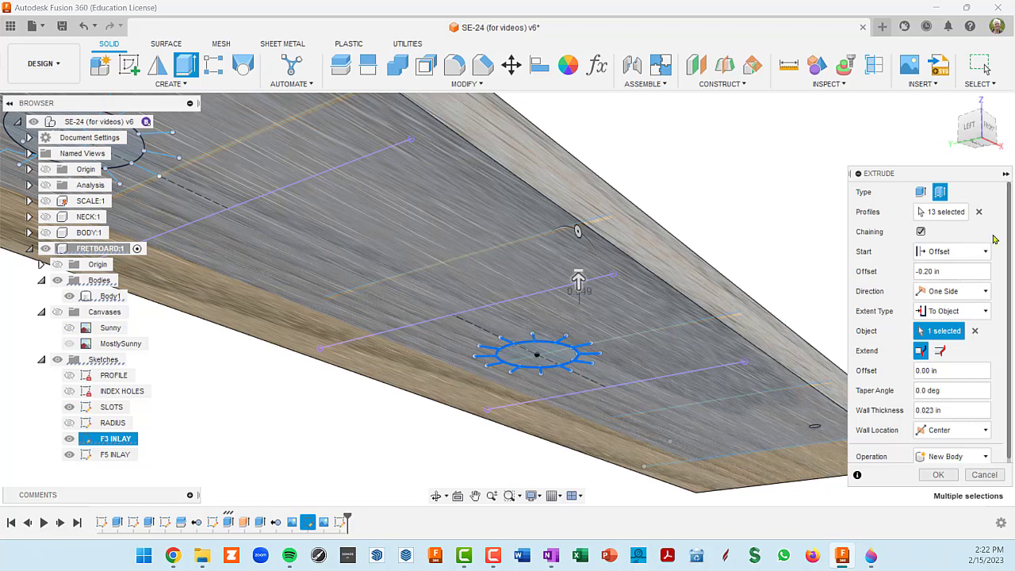
shift+middle_drag(828, 257, 832, 302)
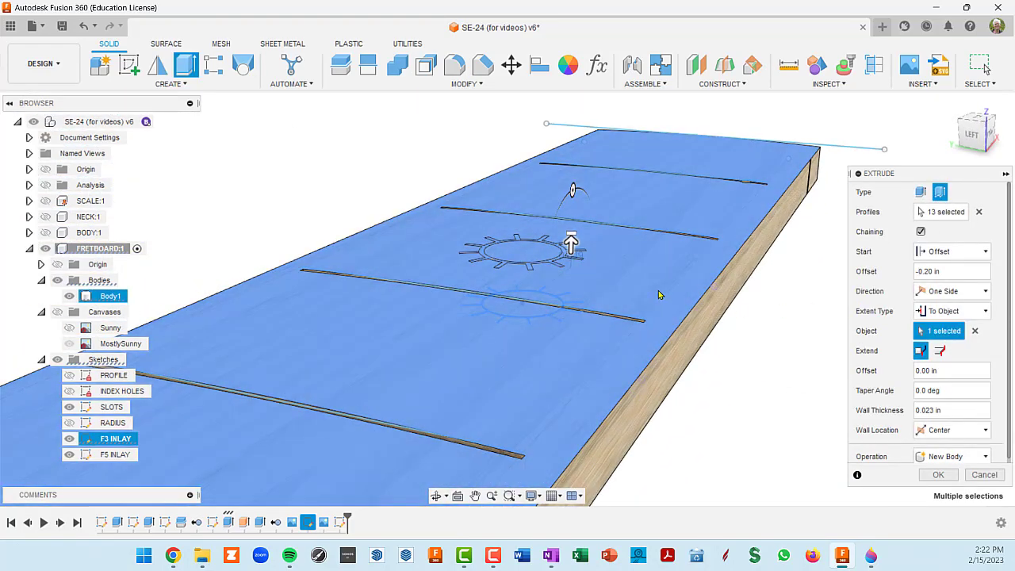
middle_drag(659, 294, 645, 305)
scroll(565, 298, up, 3)
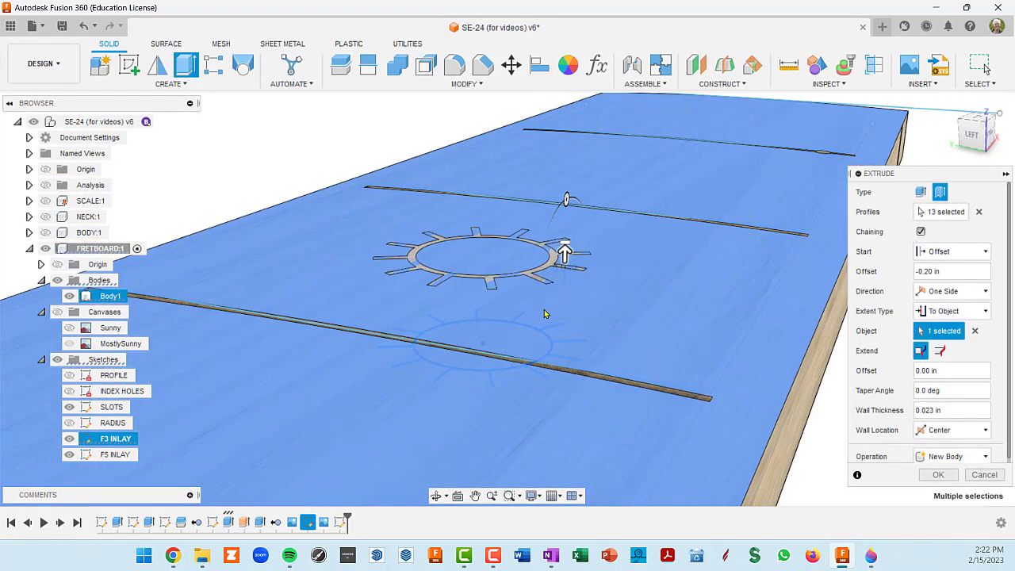
scroll(559, 301, down, 3)
shift+middle_drag(555, 301, 558, 277)
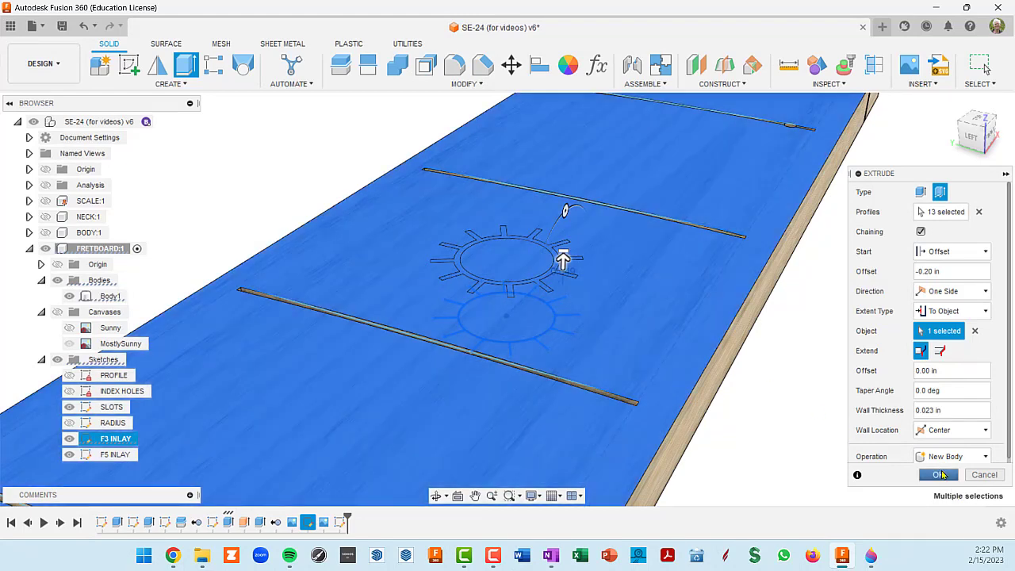
click(941, 475)
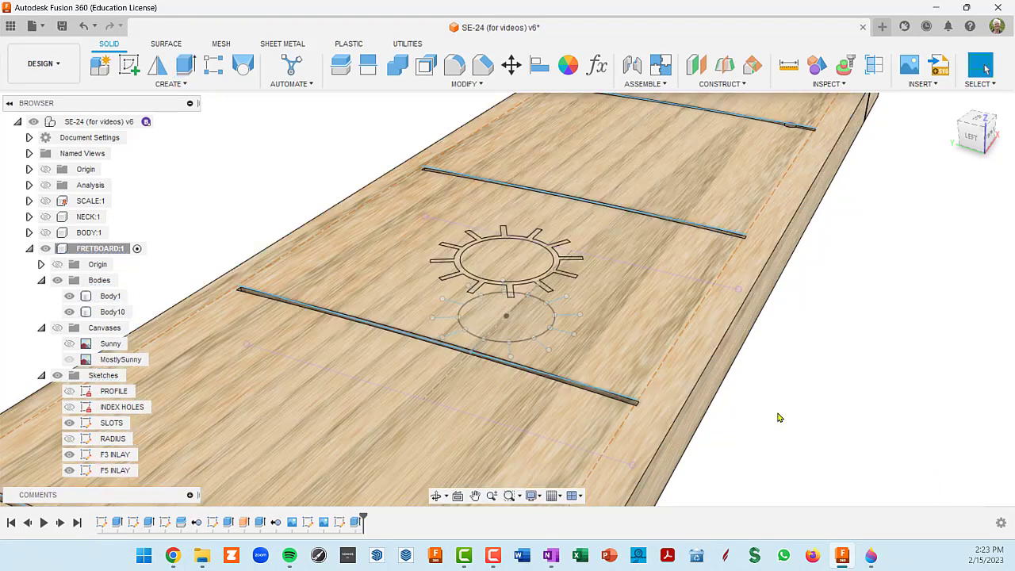
- Hide the fretboard body and the F3 INLAY sketch, and inspect the extruded sun inlay body on its own
scroll(644, 381, down, 4)
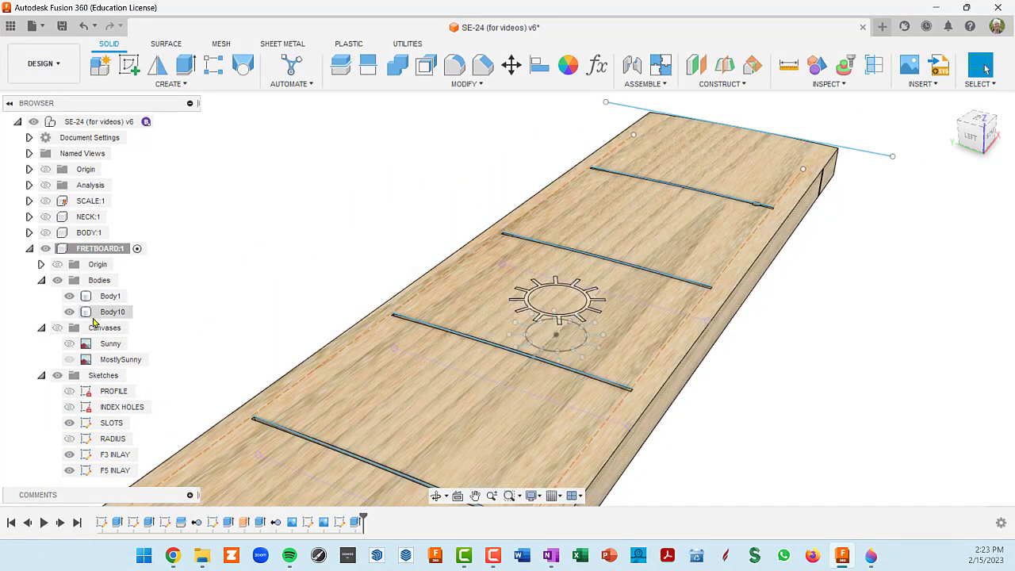
click(71, 300)
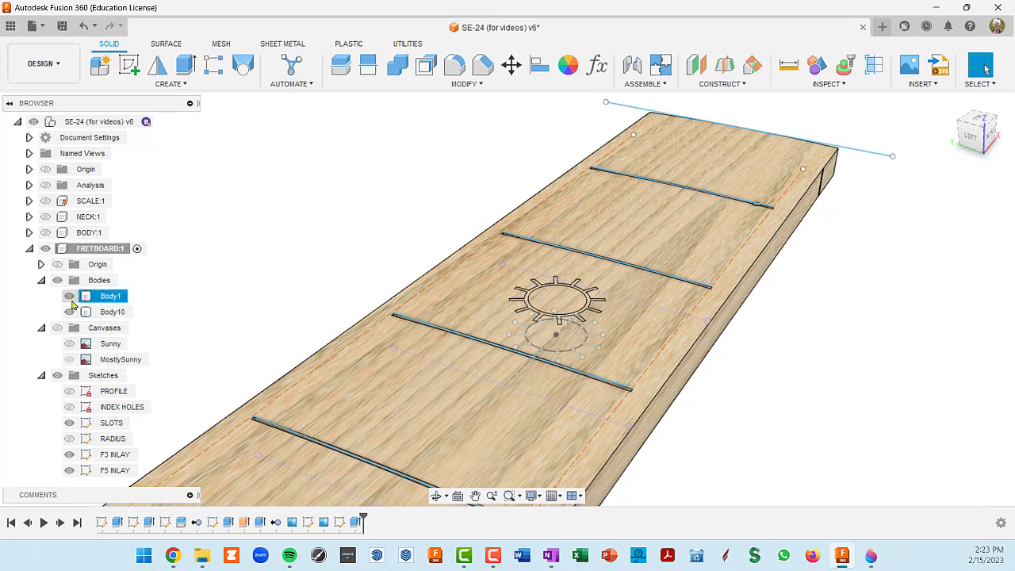
click(70, 298)
scroll(542, 340, up, 3)
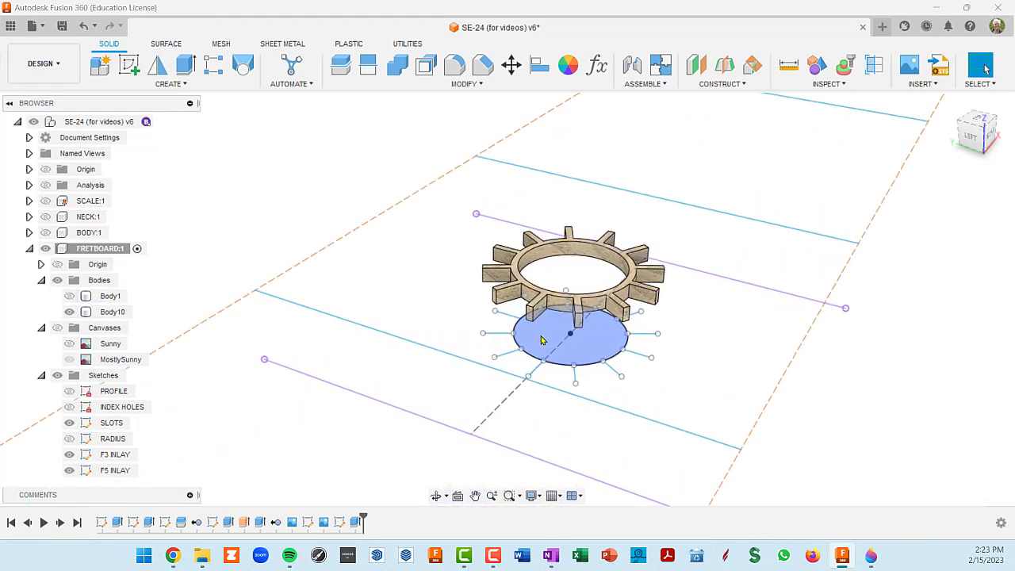
scroll(542, 341, up, 3)
shift+middle_drag(545, 344, 544, 331)
scroll(560, 325, down, 3)
shift+middle_drag(567, 295, 559, 295)
shift+middle_drag(624, 274, 560, 284)
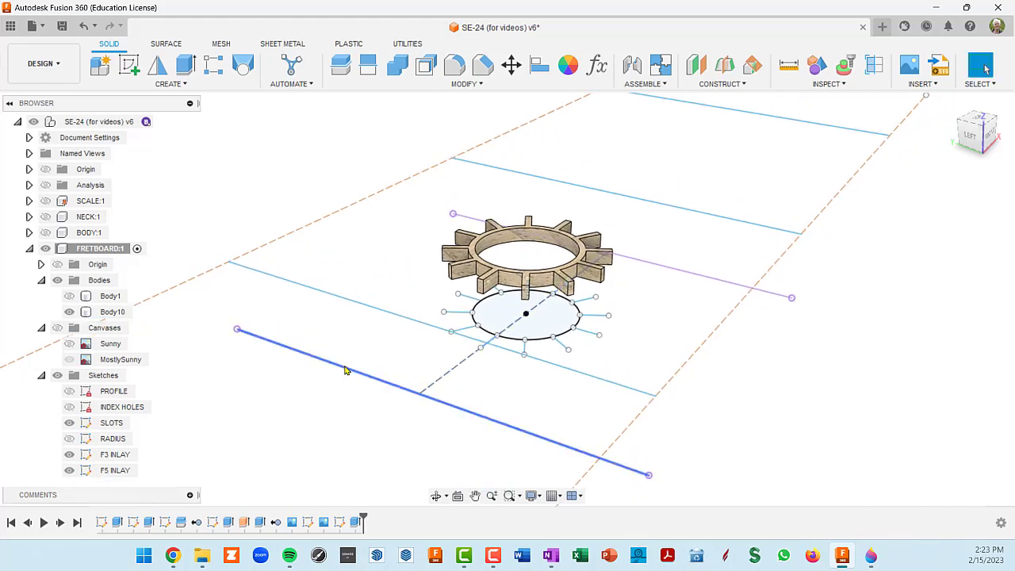
click(69, 454)
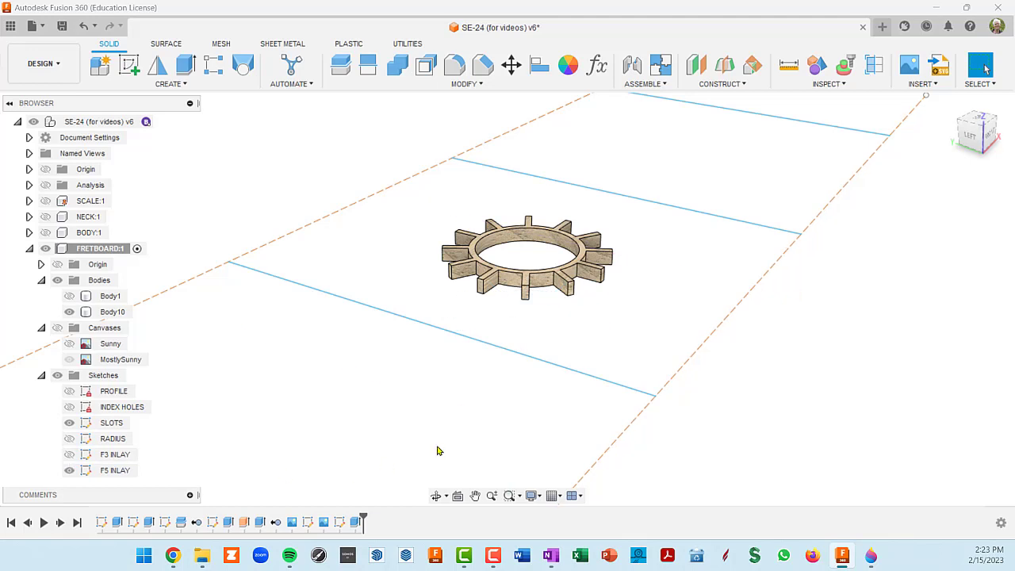
- Search the appearance library for "black" and look through the Fusion 360 Appearance Library matches for a black paint
key(a)
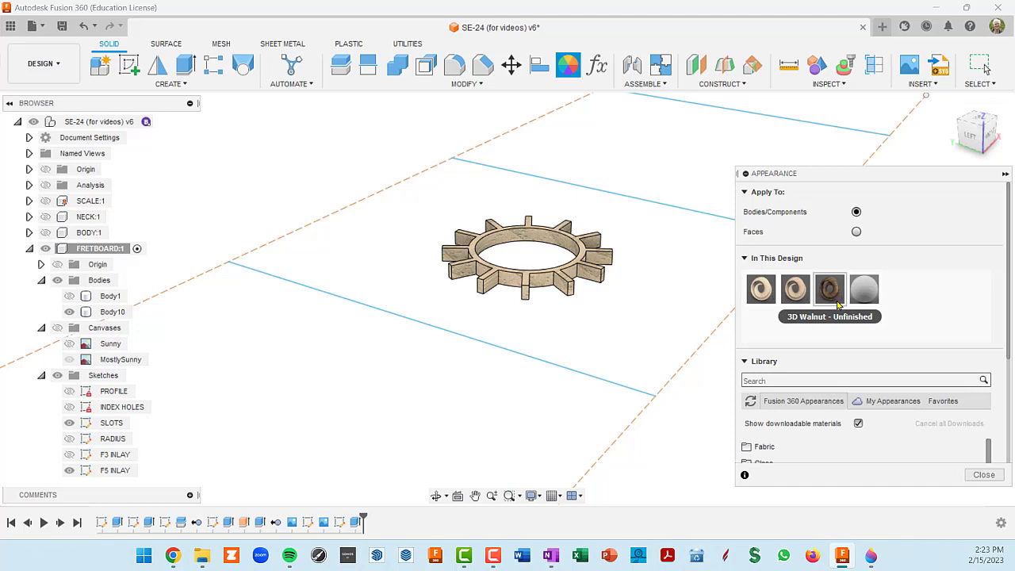
click(771, 381)
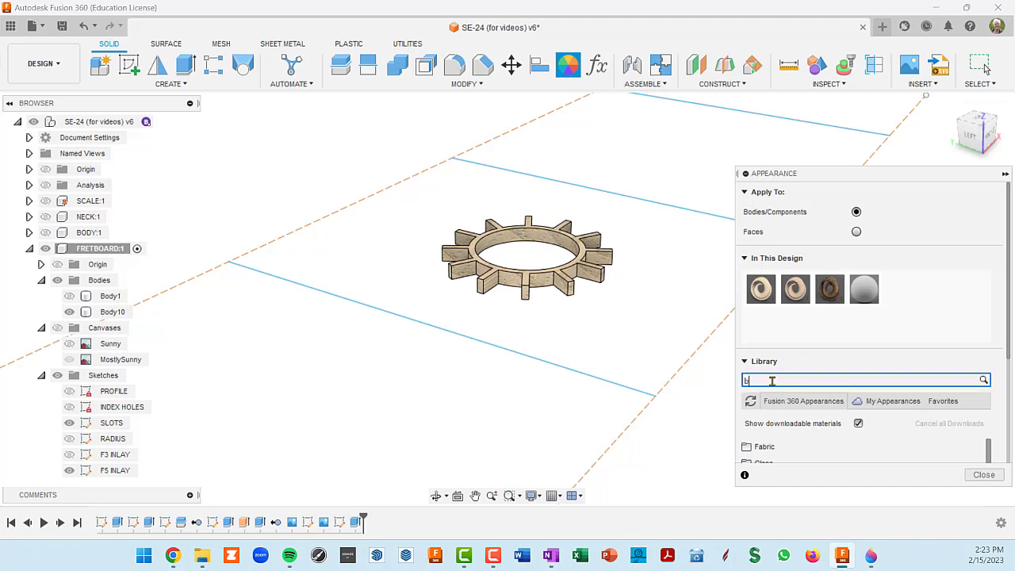
text(black)
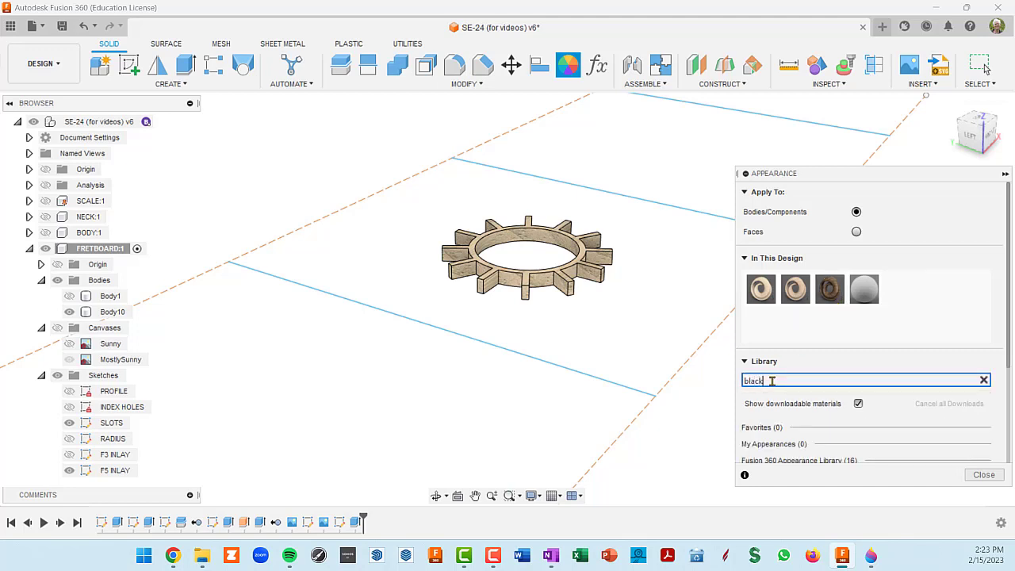
scroll(787, 372, down, 2)
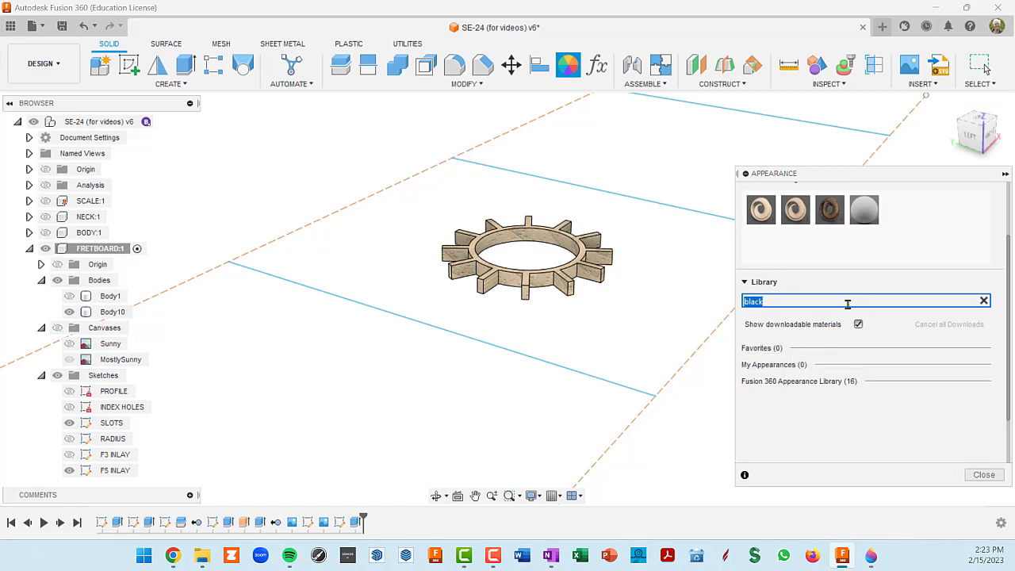
scroll(779, 301, up, 1)
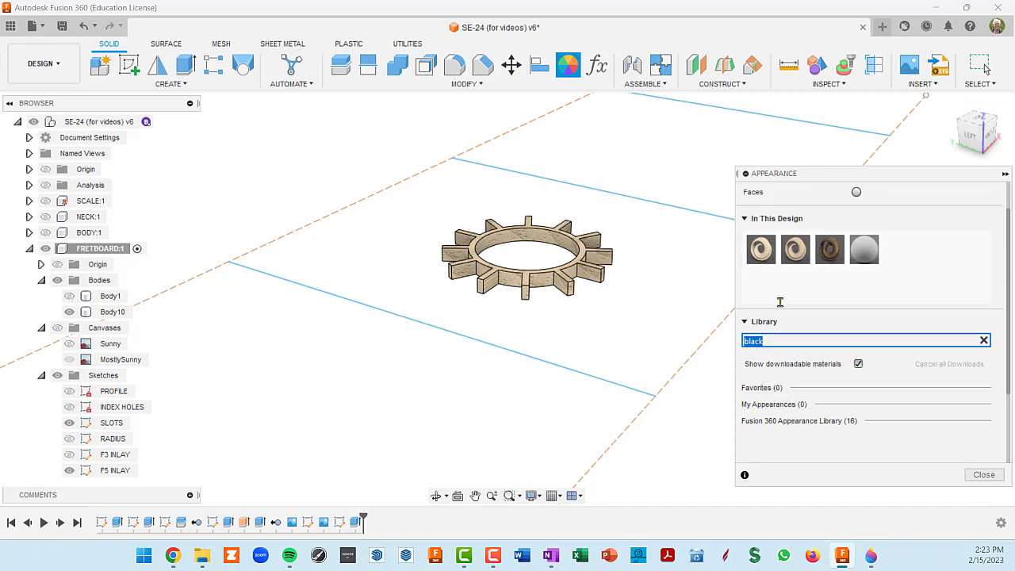
click(794, 420)
scroll(797, 418, down, 3)
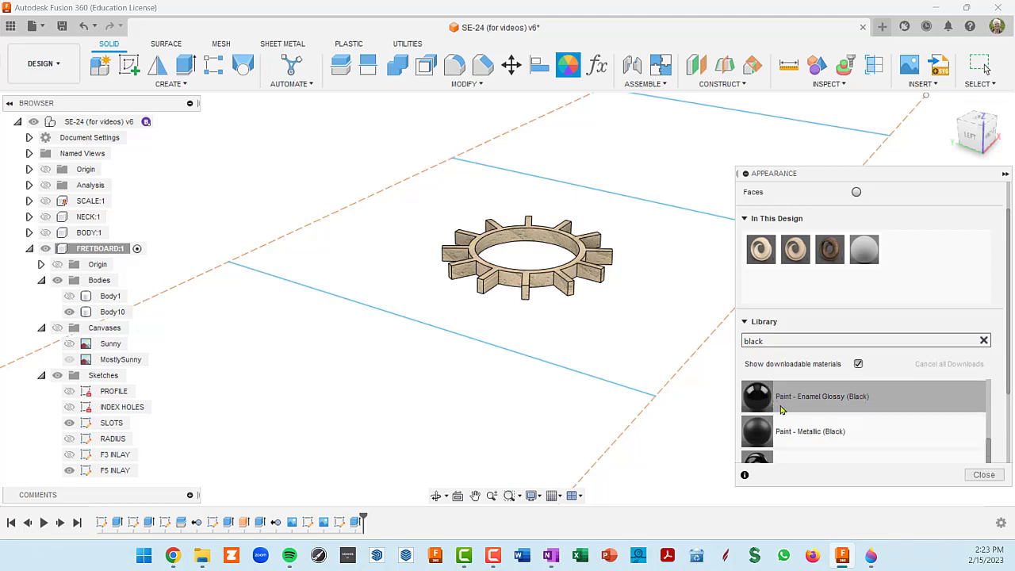
scroll(780, 408, up, 2)
scroll(780, 408, down, 2)
- Apply the Paint - Enamel Glossy (Black) appearance to the sun inlay body
mouse_move(800, 397)
mouse_down()
mouse_move(688, 316)
mouse_move(272, 291)
mouse_move(181, 319)
mouse_move(119, 320)
mouse_up()
mouse_move(528, 329)
shift+middle_down()
mouse_move(529, 343)
mouse_move(494, 245)
mouse_move(495, 260)
shift+middle_up()
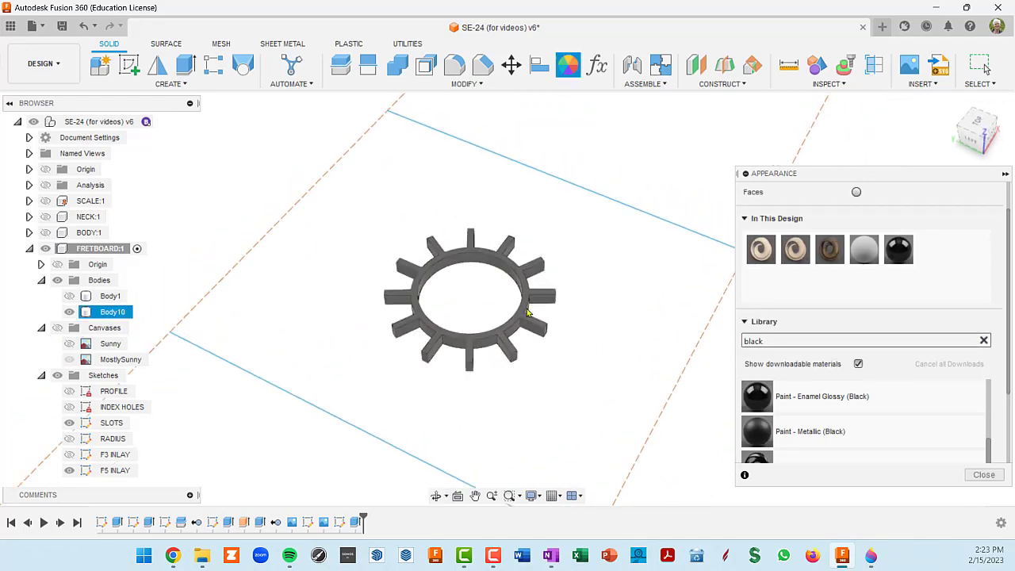
scroll(529, 309, up, 5)
scroll(528, 297, down, 5)
shift+middle_drag(529, 297, 527, 308)
click(992, 475)
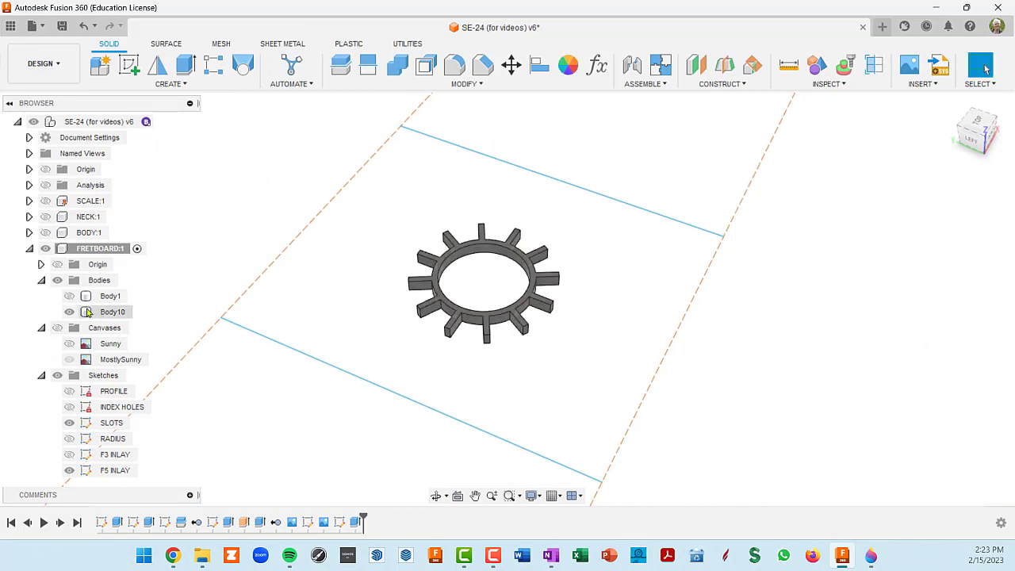
- Show the fretboard body again and inspect where the black sun inlay overlaps its surface
click(69, 298)
click(487, 327)
scroll(497, 320, up, 5)
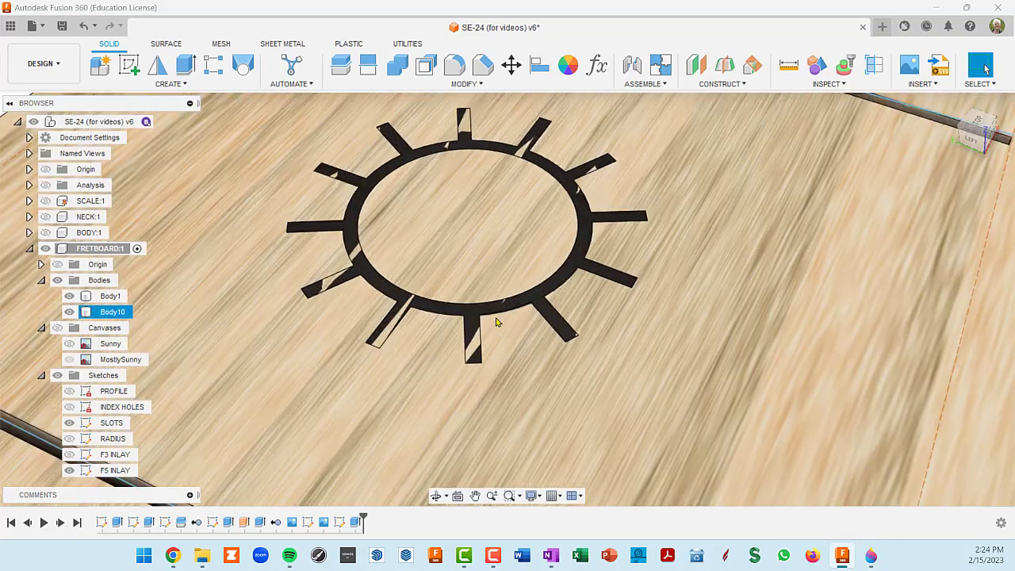
click(505, 331)
scroll(508, 329, down, 5)
shift+middle_drag(510, 328, 520, 262)
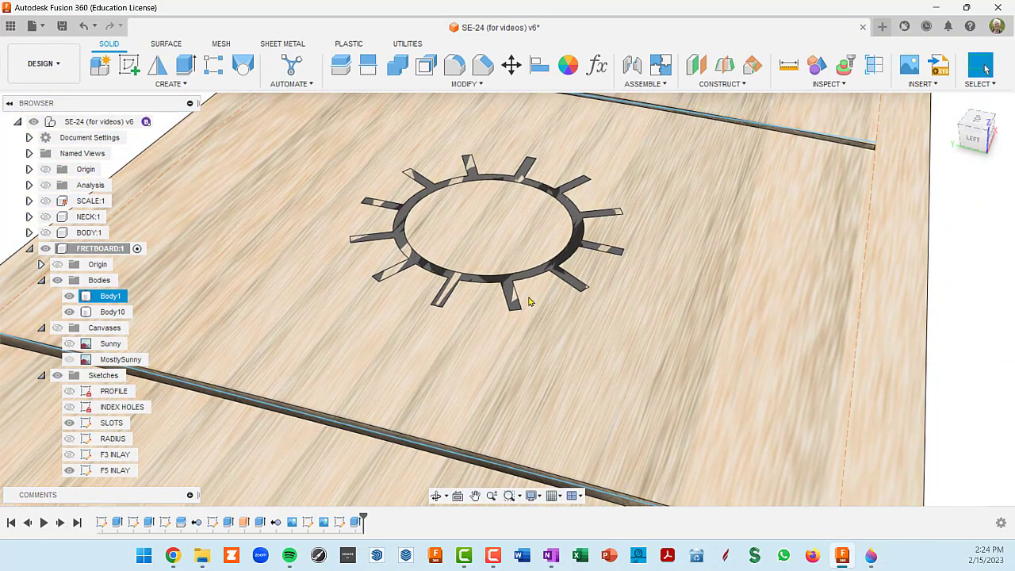
scroll(549, 252, down, 5)
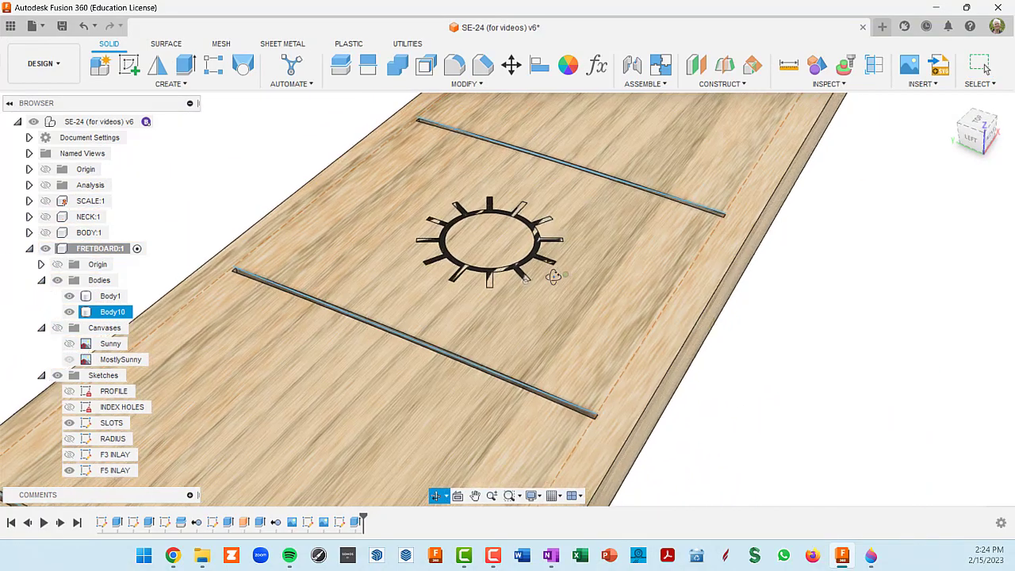
key(Escape)
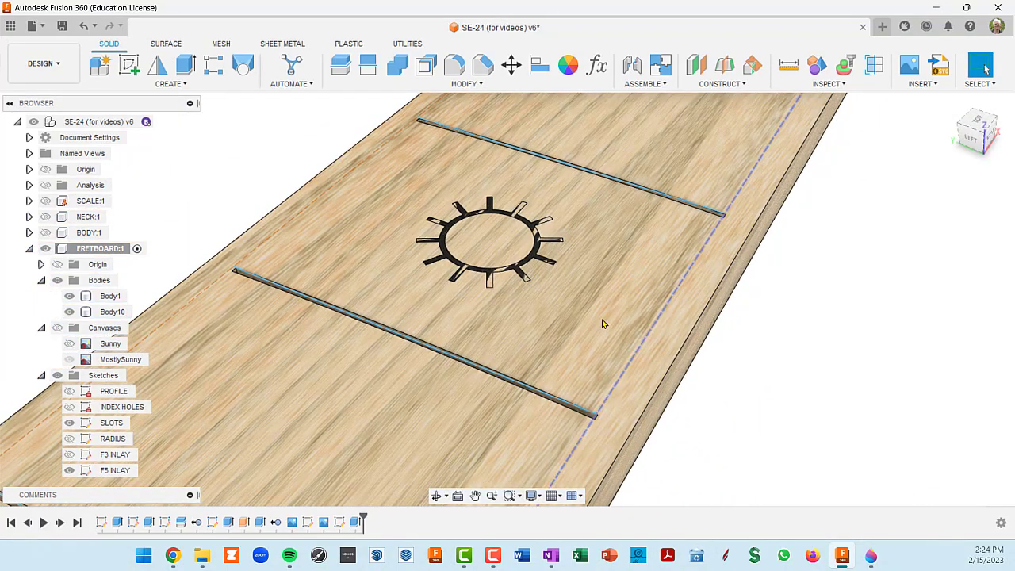
click(498, 237)
key(Escape)
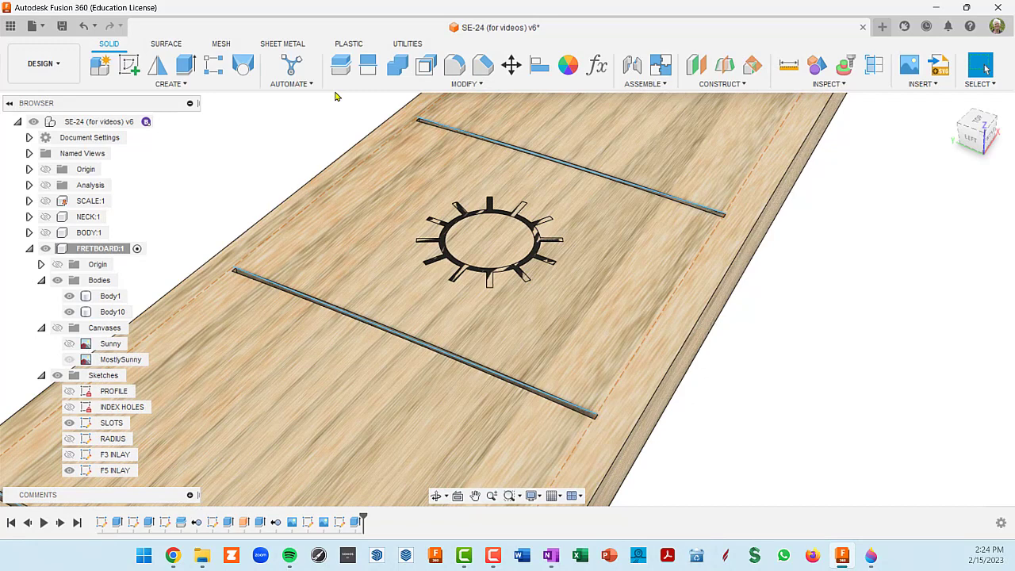
- Cut the sun inlay body out of the fretboard body with Combine, keeping the tool body
click(399, 67)
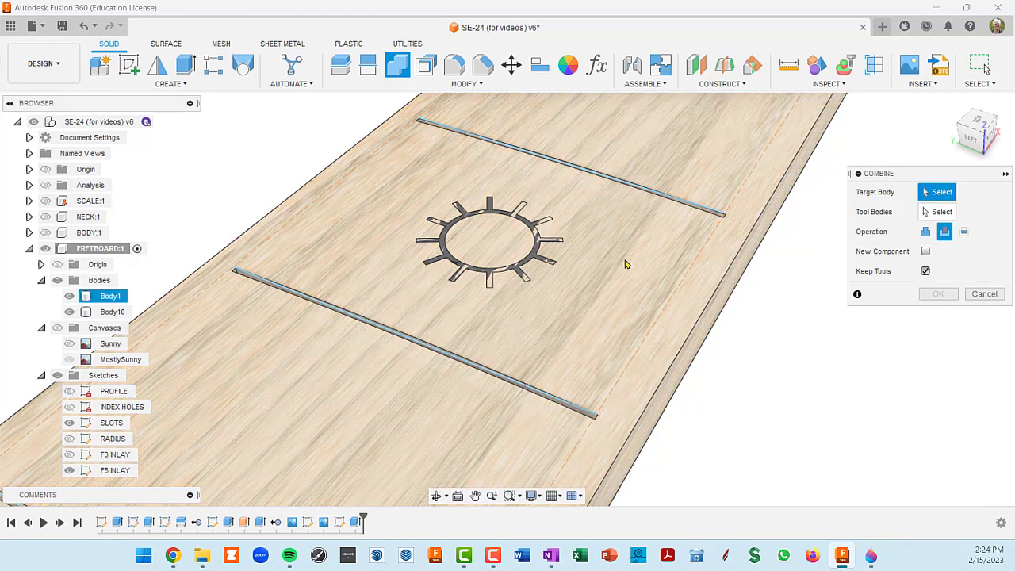
click(625, 264)
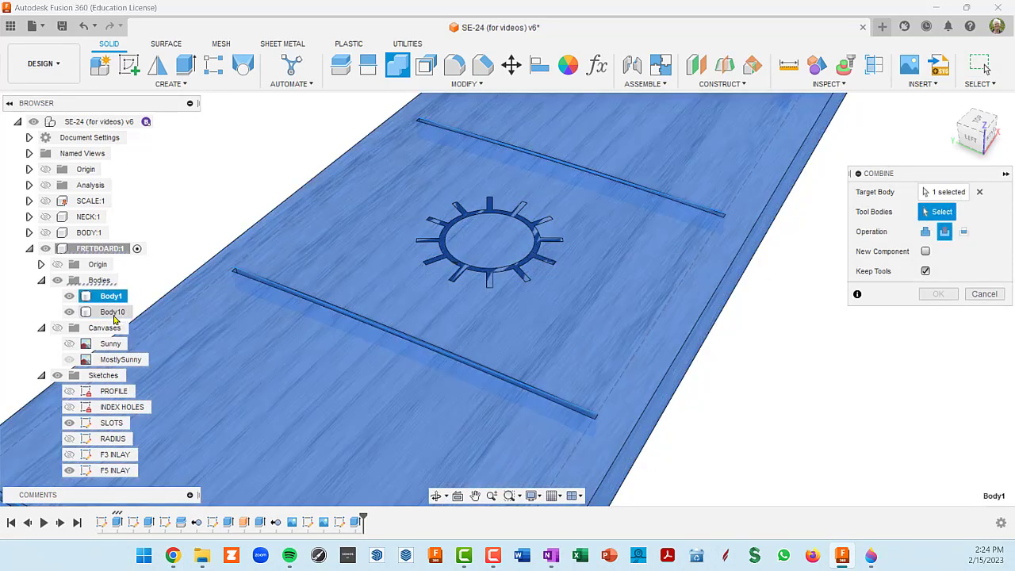
click(113, 314)
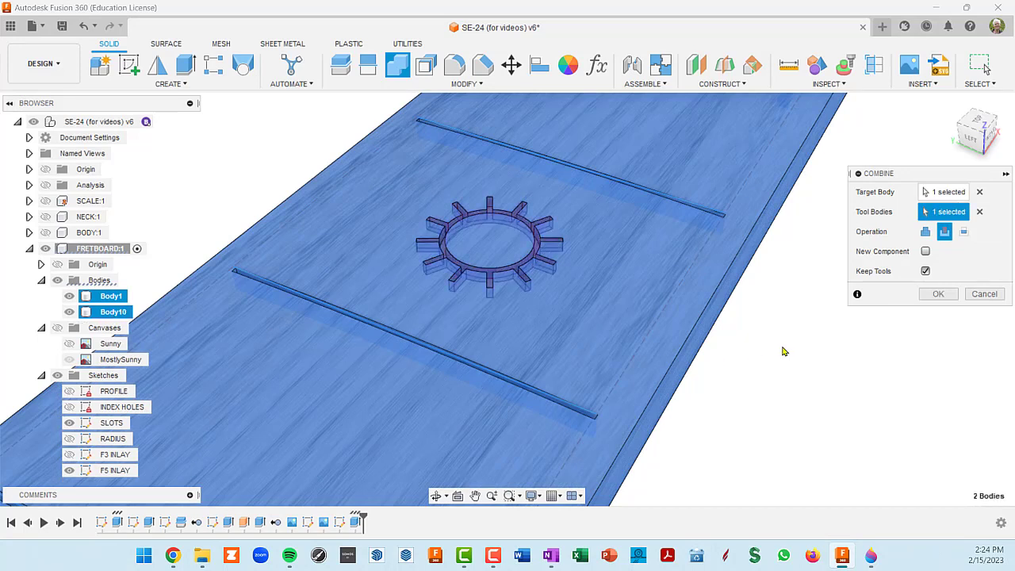
click(939, 294)
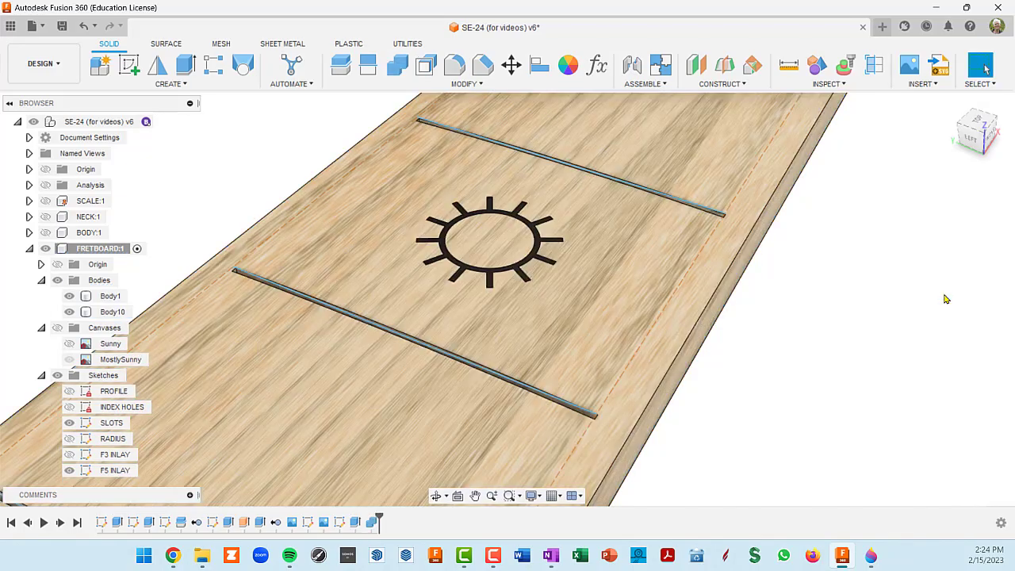
- Hide the sun inlay body temporarily to examine the pocket cut in the fretboard, and show it again
scroll(501, 267, up, 5)
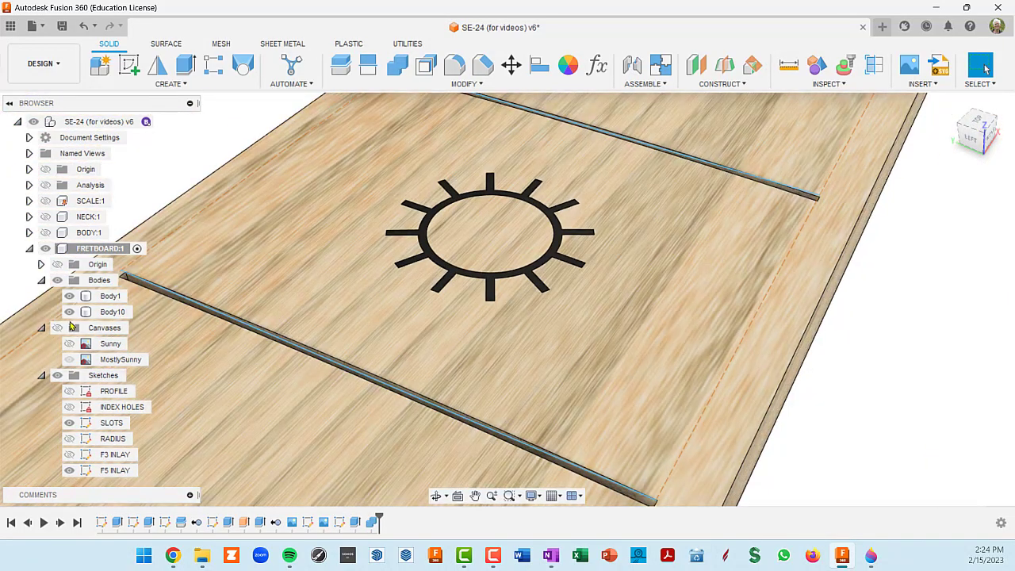
click(69, 314)
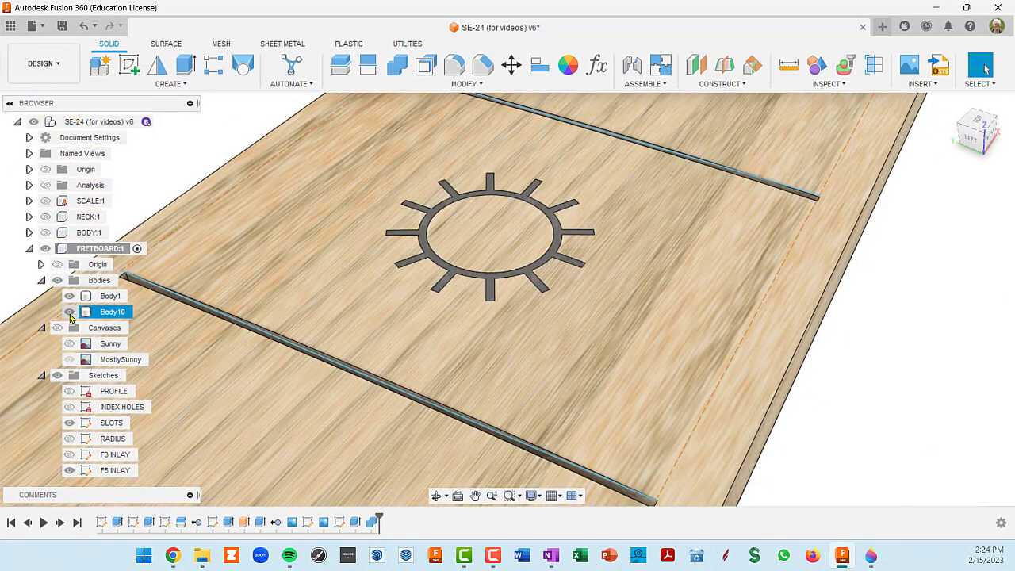
shift+middle_drag(427, 309, 492, 334)
scroll(606, 349, up, 6)
scroll(607, 349, down, 8)
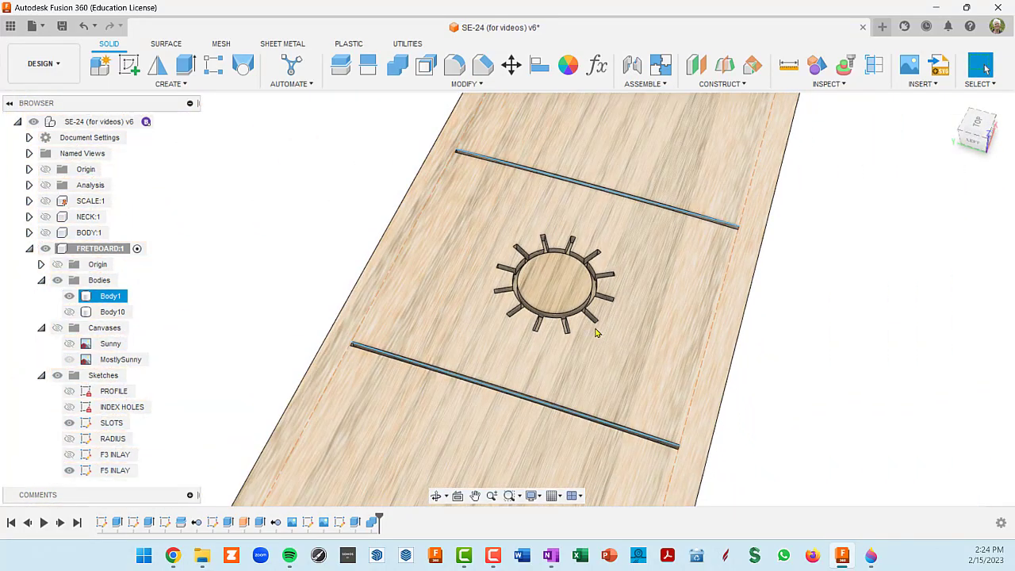
shift+middle_drag(597, 333, 515, 331)
click(69, 312)
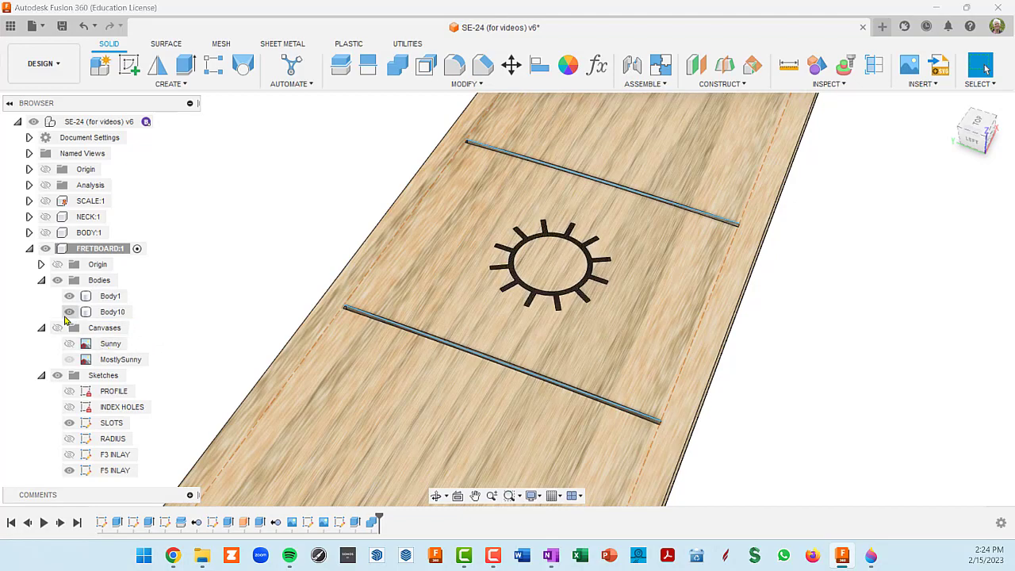
- Rename the sun inlay body as F3 INLAY
click(519, 351)
scroll(523, 360, down, 5)
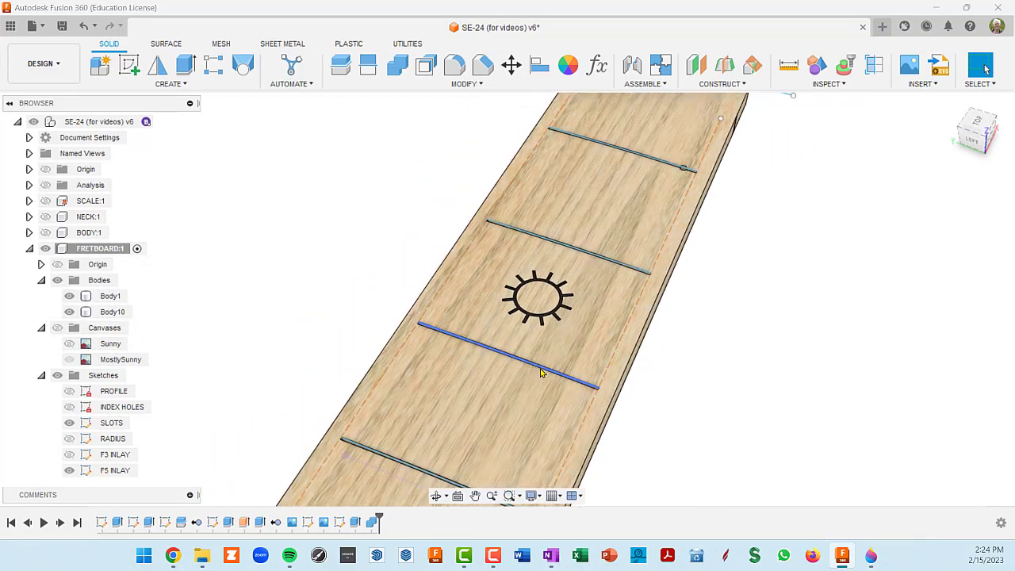
shift+middle_drag(534, 380, 526, 281)
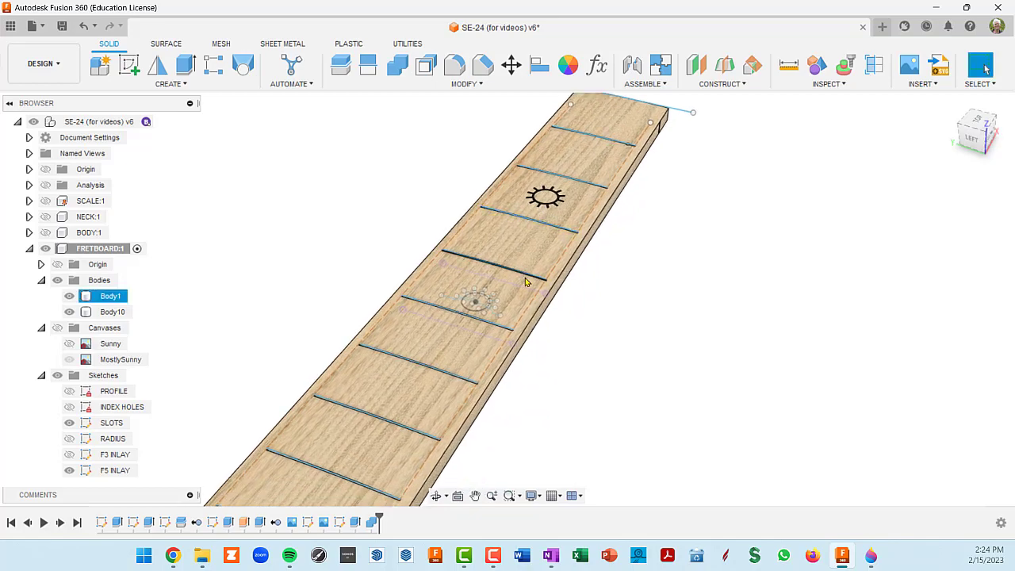
scroll(490, 331, up, 5)
scroll(491, 331, down, 5)
key(Escape)
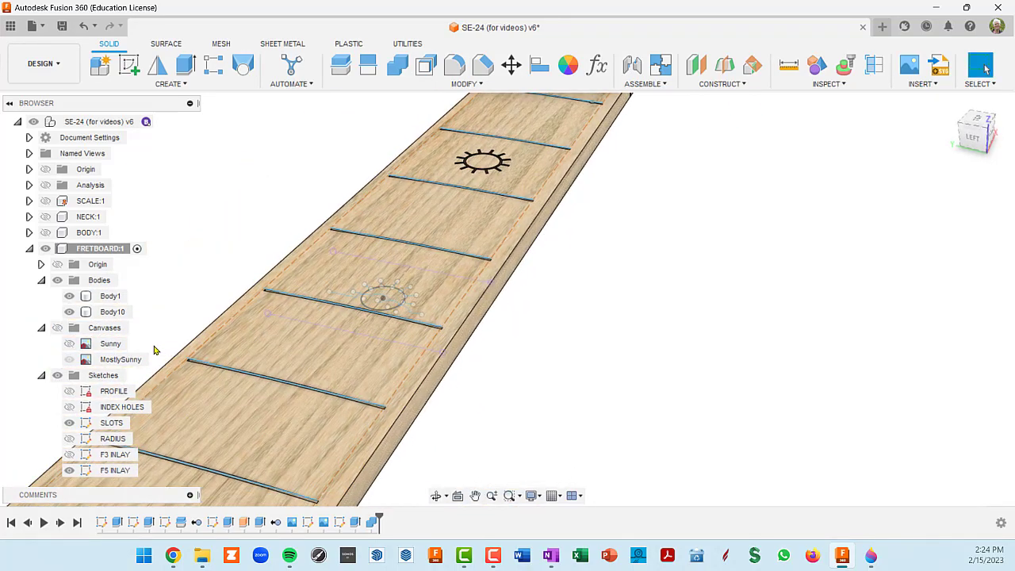
click(112, 314)
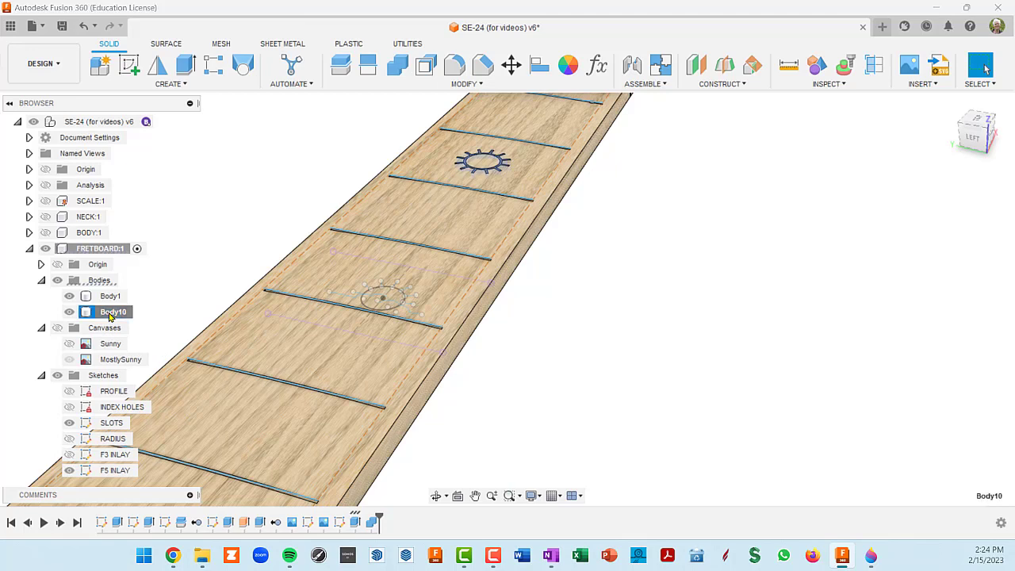
double_click(111, 314)
text(F3 INLAY)
key(Return)
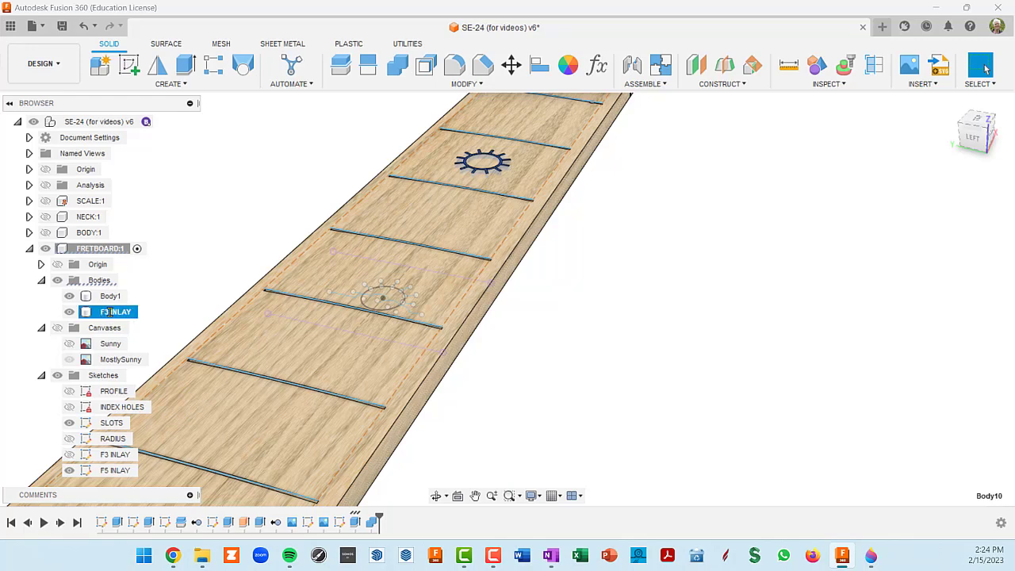
- Examine the F5 INLAY sketch at the fifth fret of the fretboard
ctrl+click(111, 296)
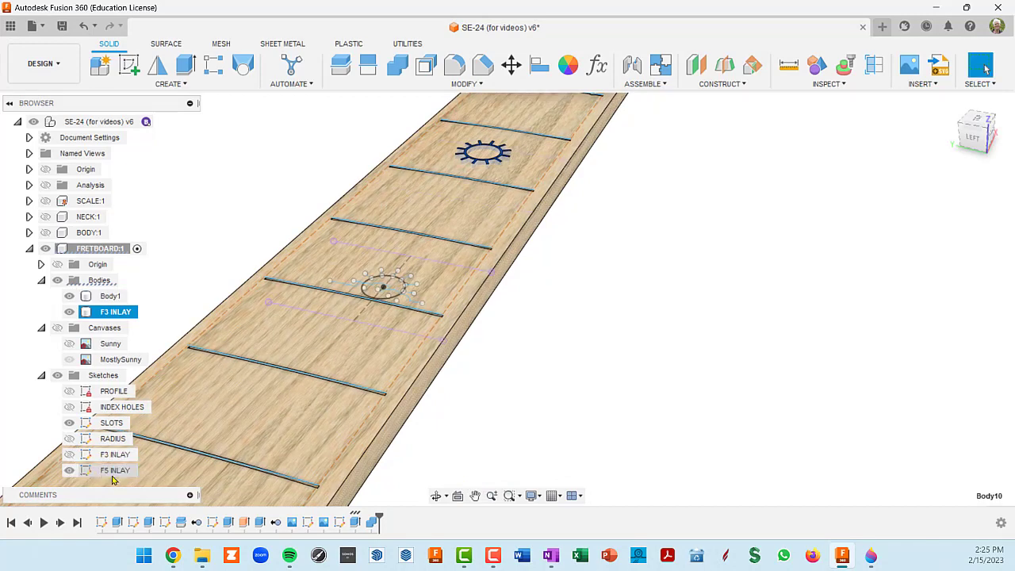
scroll(401, 302, up, 5)
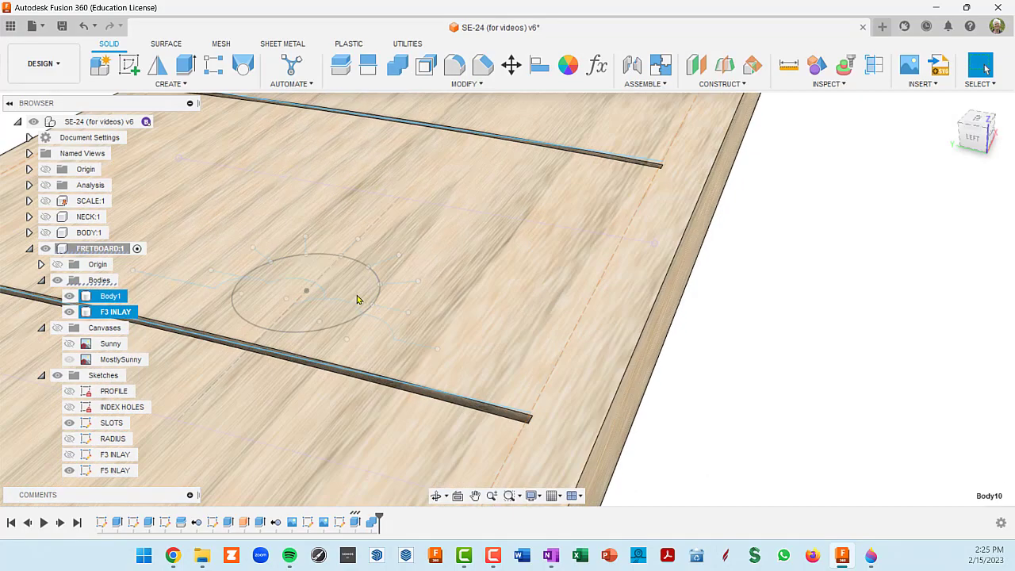
scroll(366, 296, down, 4)
scroll(367, 296, up, 5)
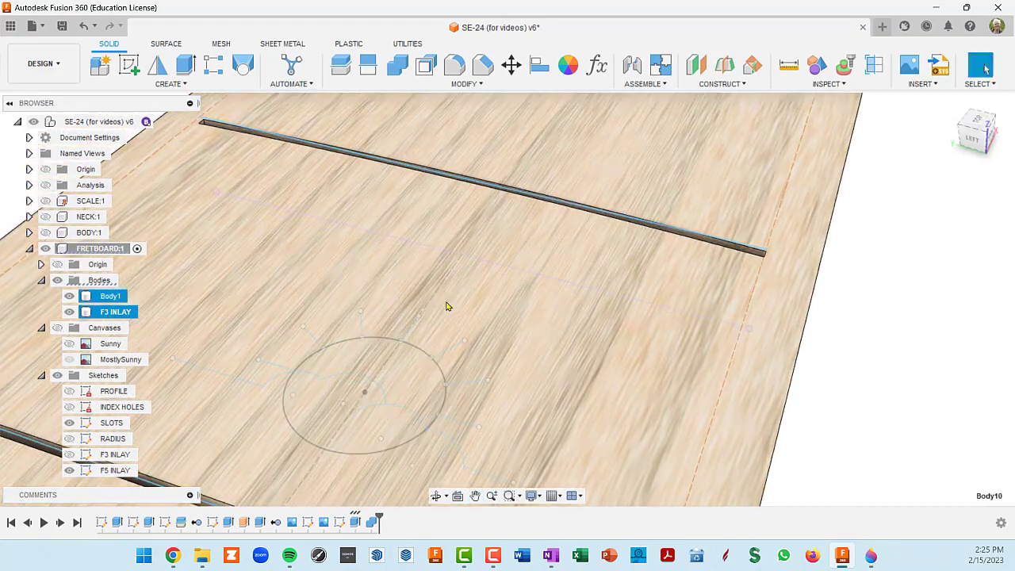
scroll(442, 319, down, 5)
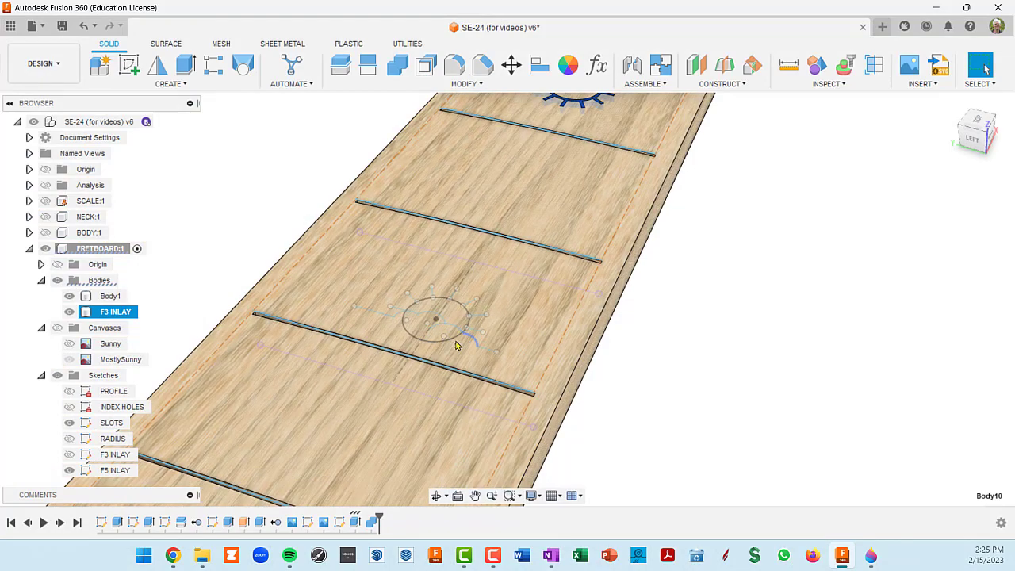
- Start a thin extrude and select the circle and its seven rays in the F5 INLAY sketch as profiles
click(184, 67)
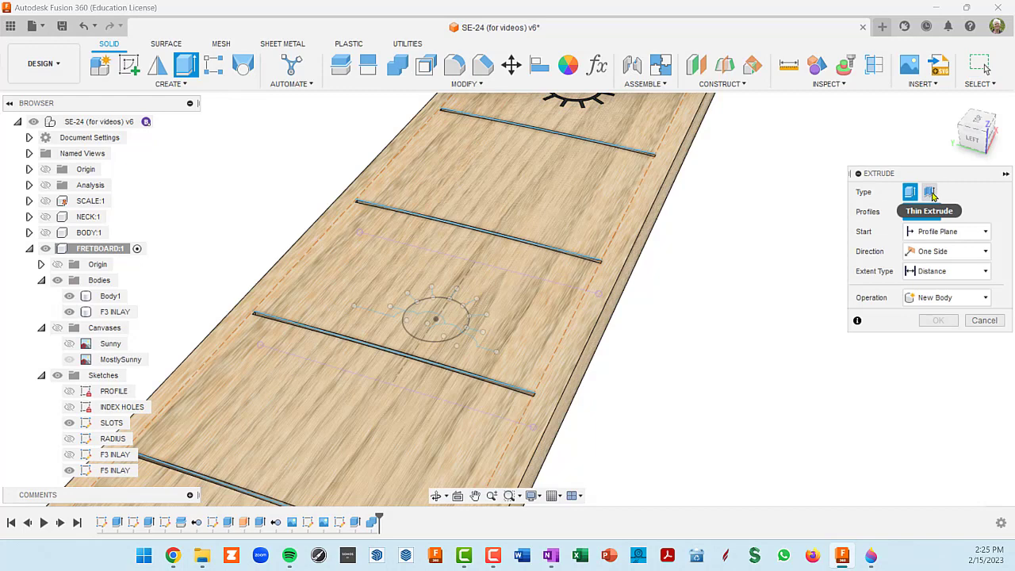
click(931, 193)
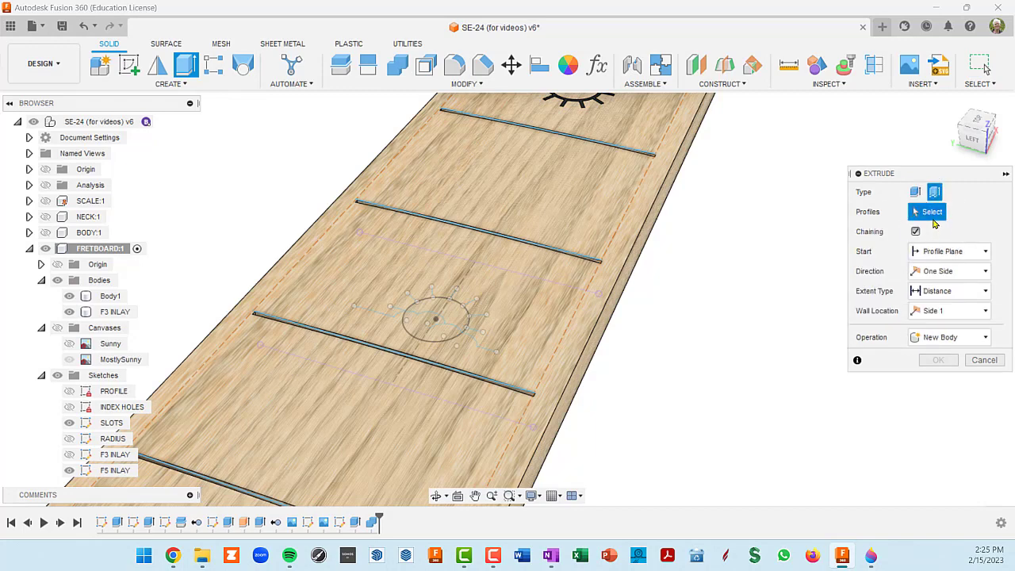
scroll(460, 339, up, 5)
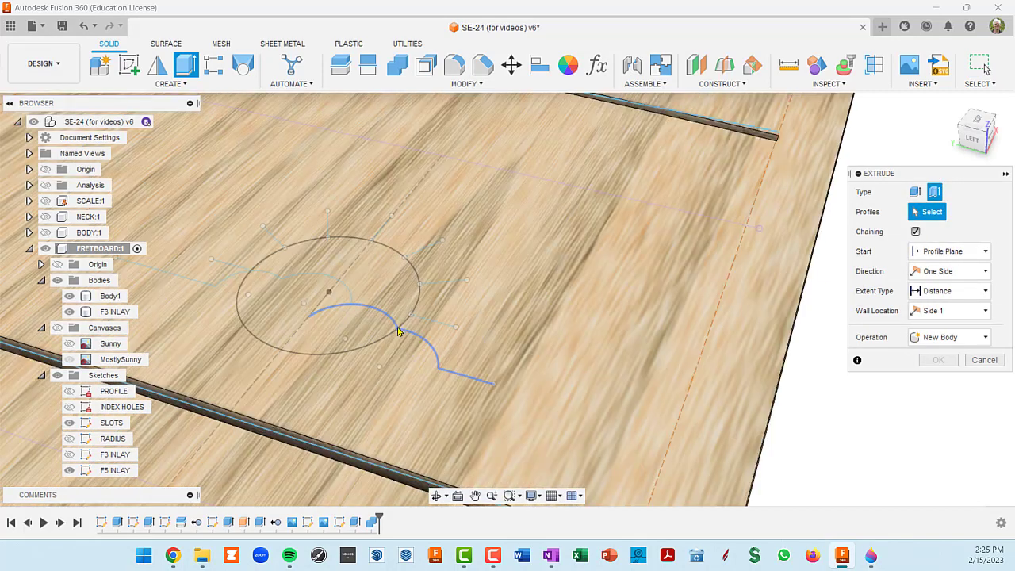
click(389, 337)
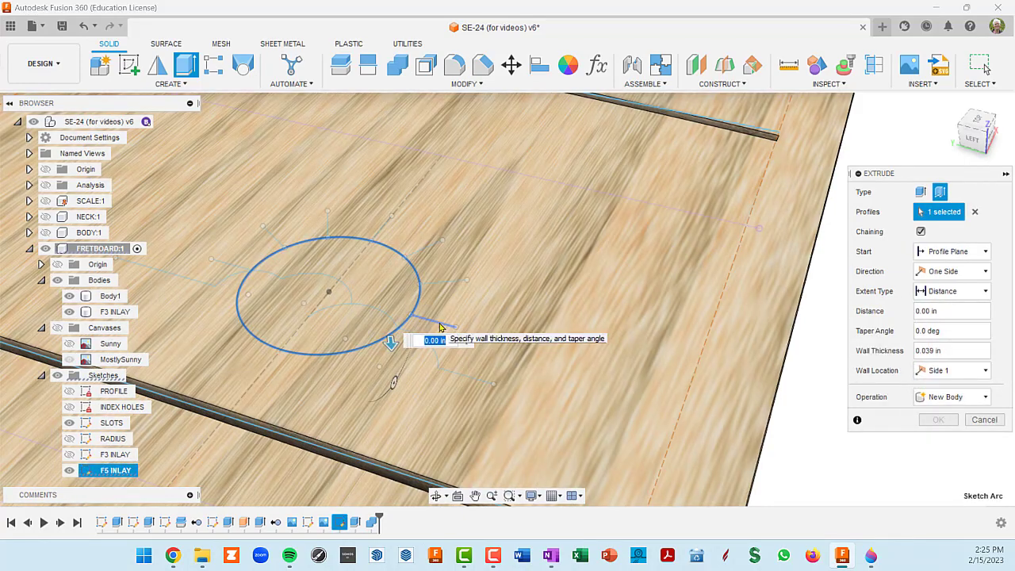
click(441, 326)
click(441, 282)
click(419, 251)
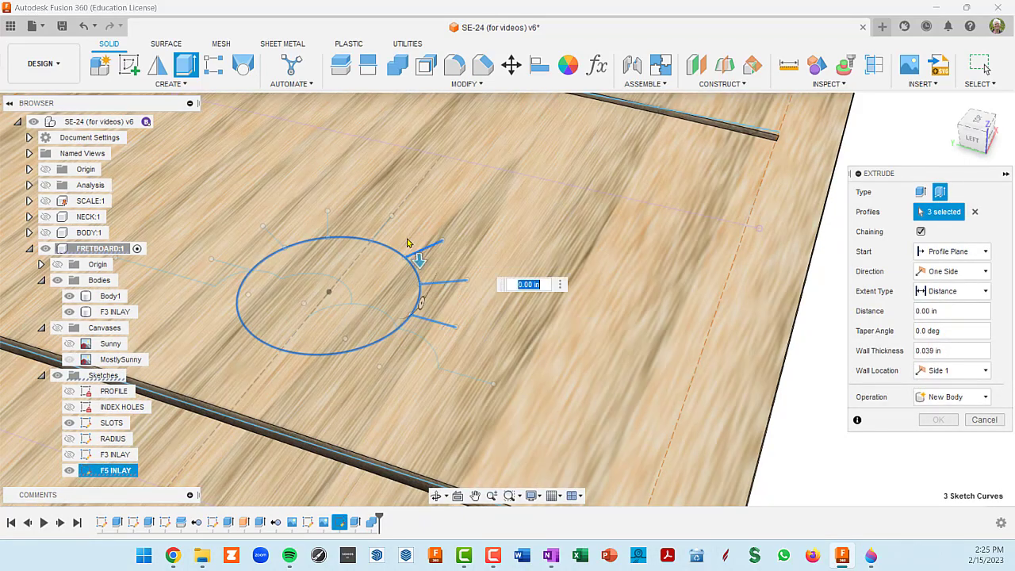
click(382, 229)
click(328, 227)
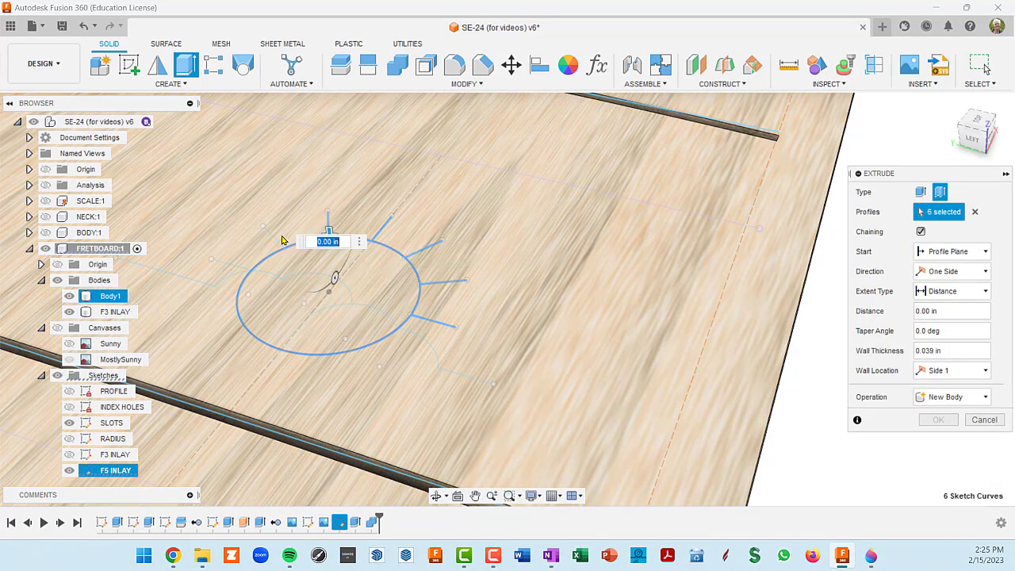
click(274, 240)
scroll(234, 269, up, 3)
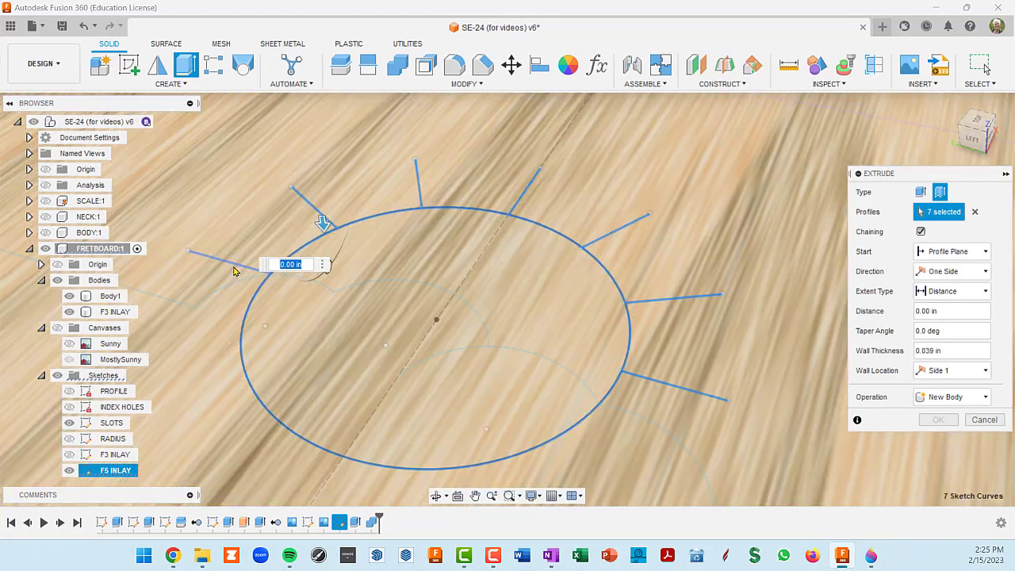
click(238, 264)
scroll(391, 347, down, 5)
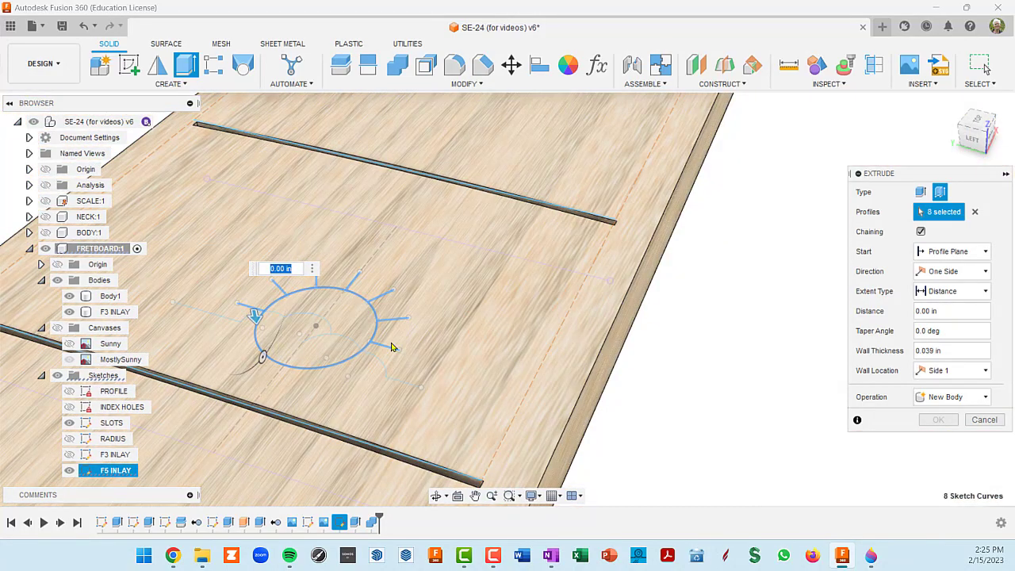
- Add the two cloud outlines of the F5 INLAY sketch to the thin extrude profiles
scroll(391, 346, down, 2)
click(402, 378)
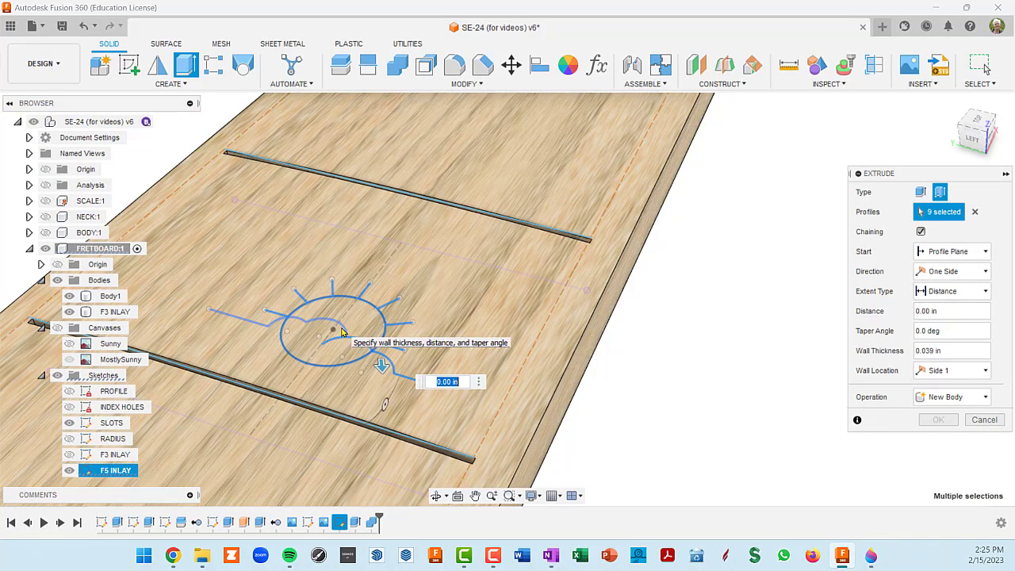
click(343, 332)
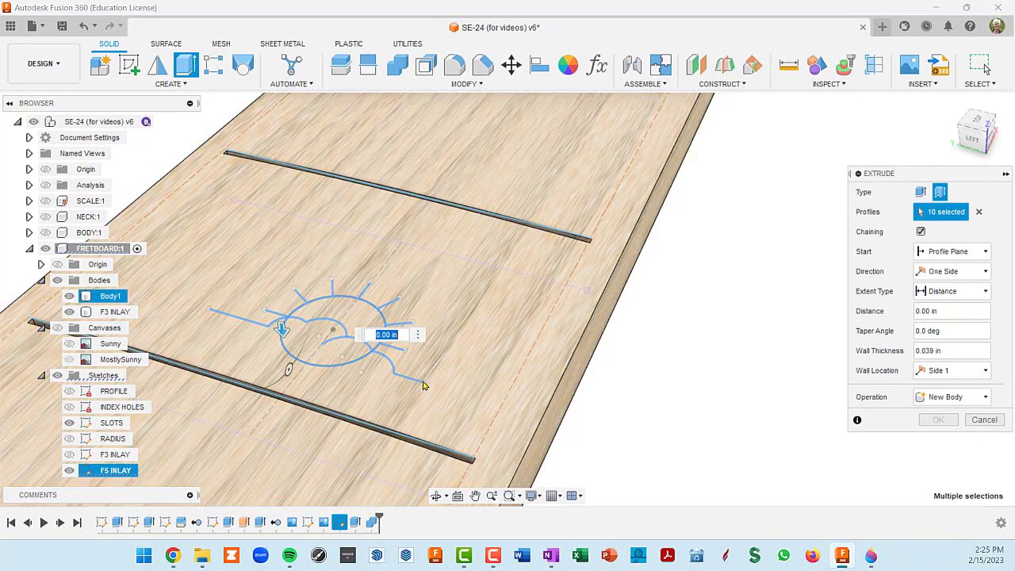
scroll(430, 370, down, 3)
mouse_move(431, 367)
middle_down()
mouse_move(488, 274)
mouse_move(499, 277)
middle_up()
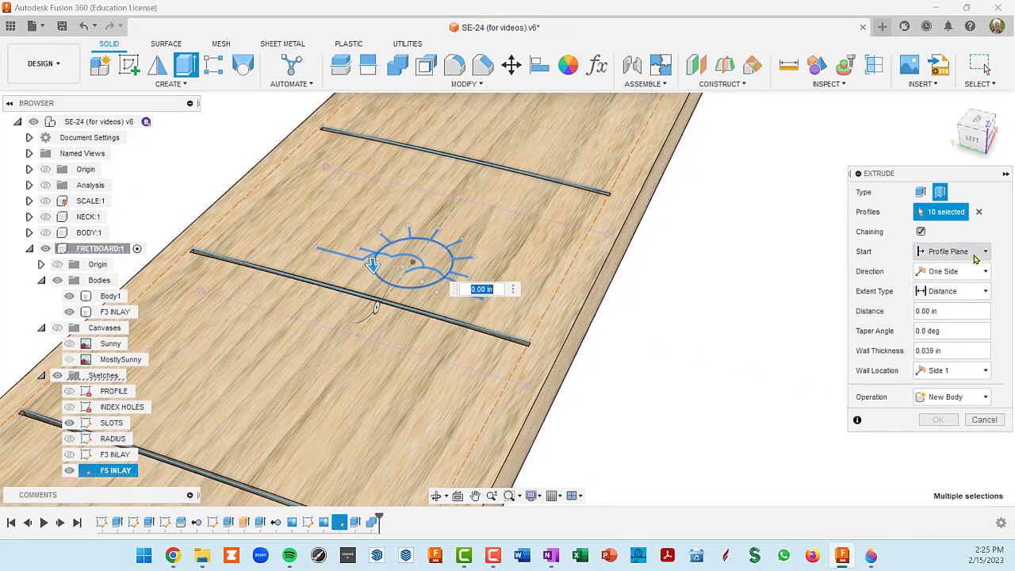
- Start the thin extrude at an offset of -0.2 in and extend it to the fretboard's top face as the target object
click(990, 252)
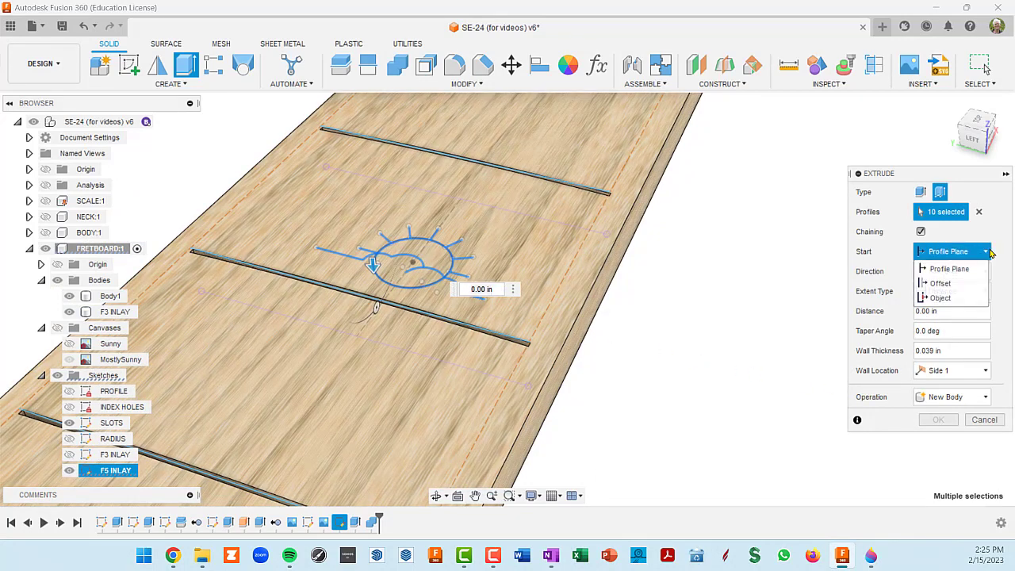
click(954, 287)
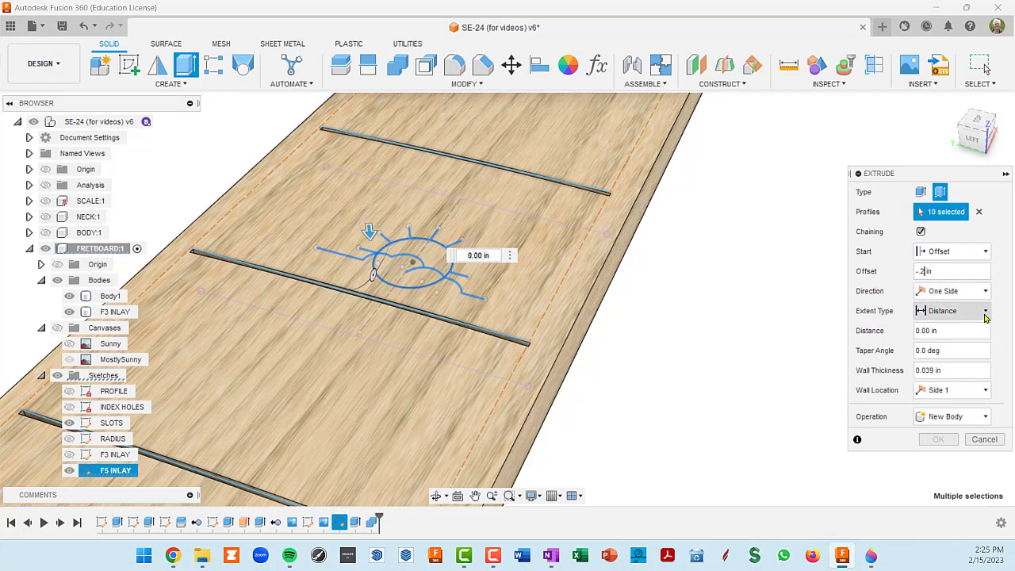
click(986, 317)
click(956, 344)
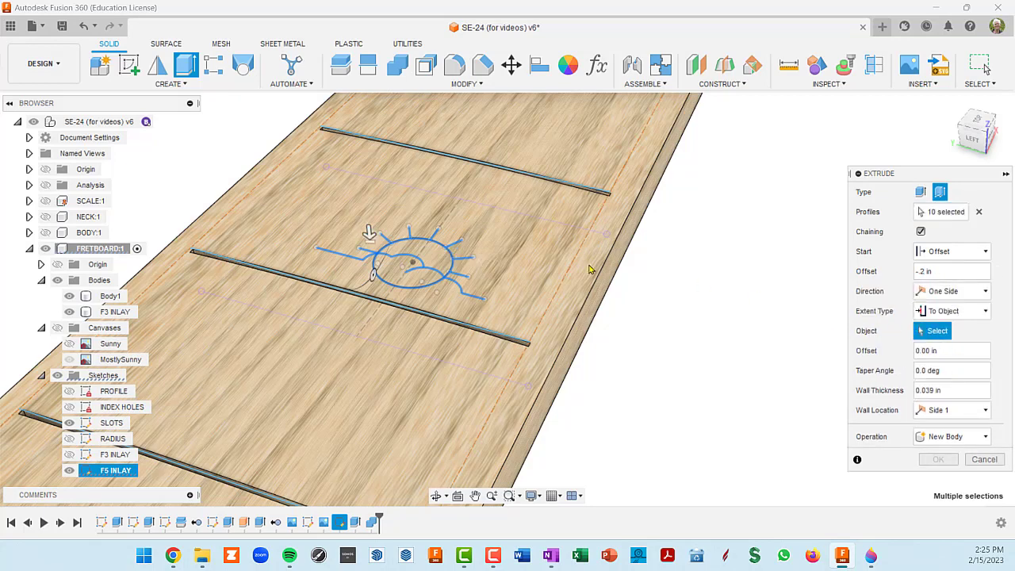
click(534, 258)
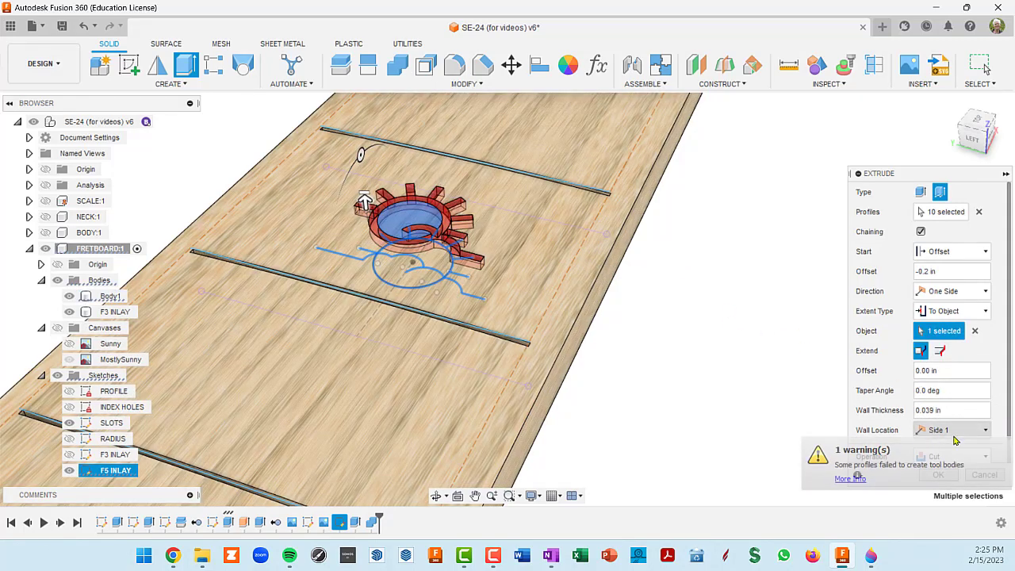
- Set the wall thickness to 0.023 in with a centered wall location and complete the thin extrude as a cut
click(945, 409)
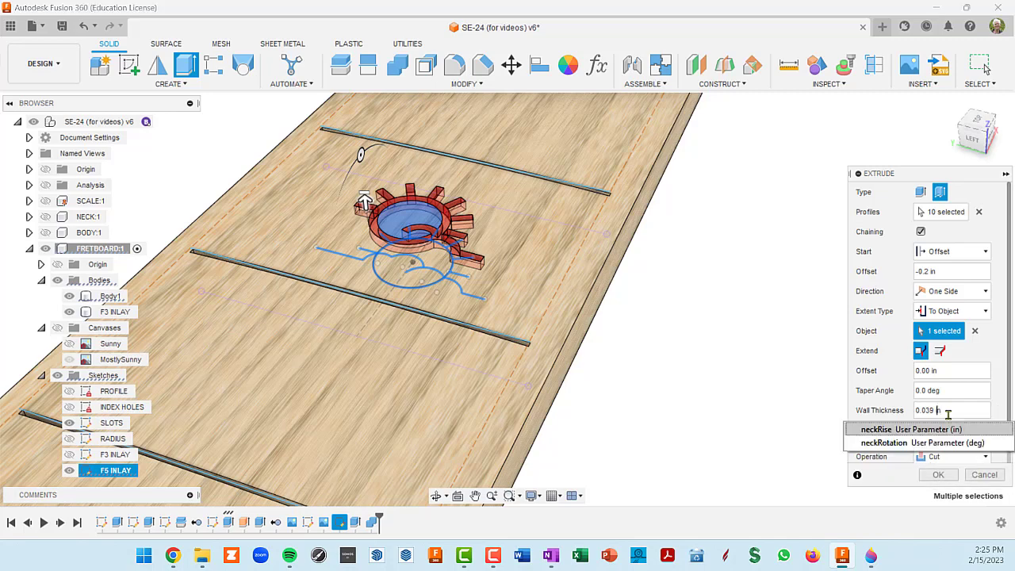
key(Right)
key(Delete)
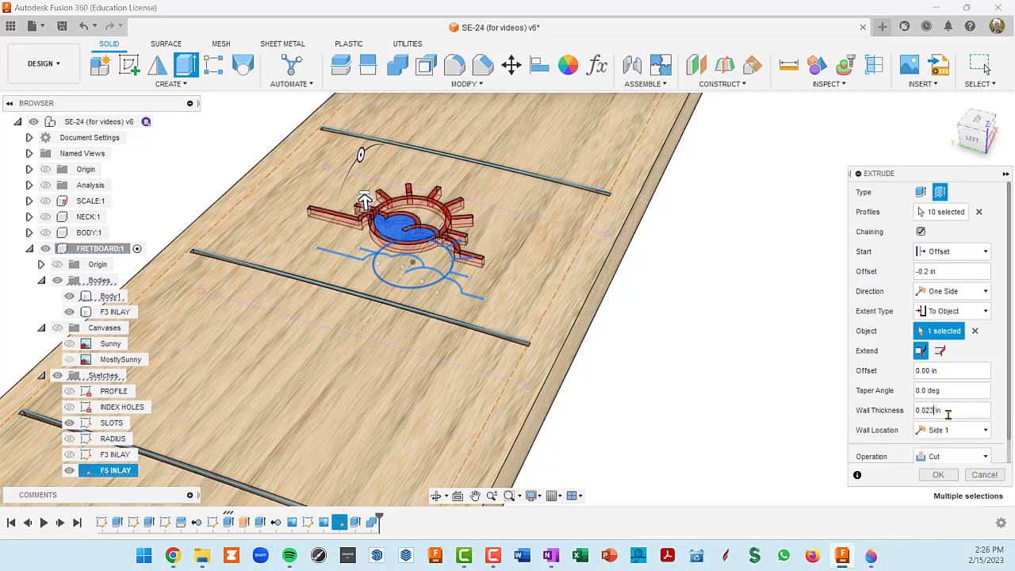
click(952, 430)
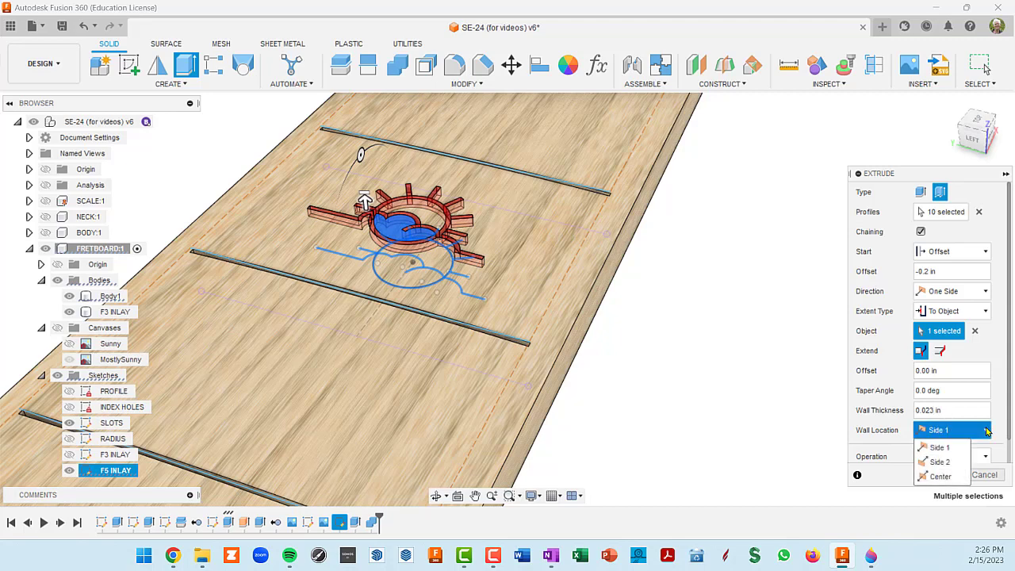
click(941, 476)
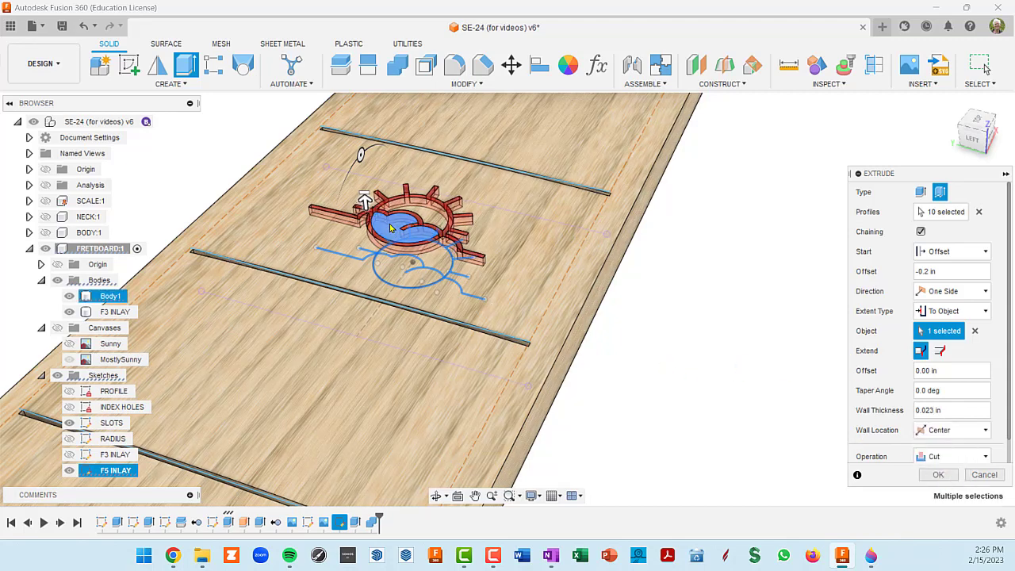
scroll(394, 231, up, 2)
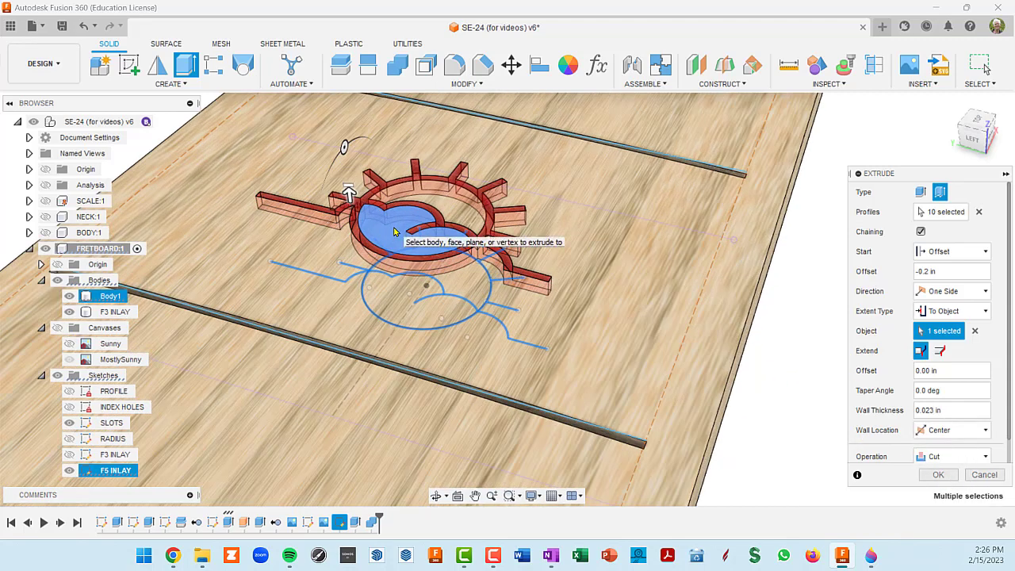
click(940, 475)
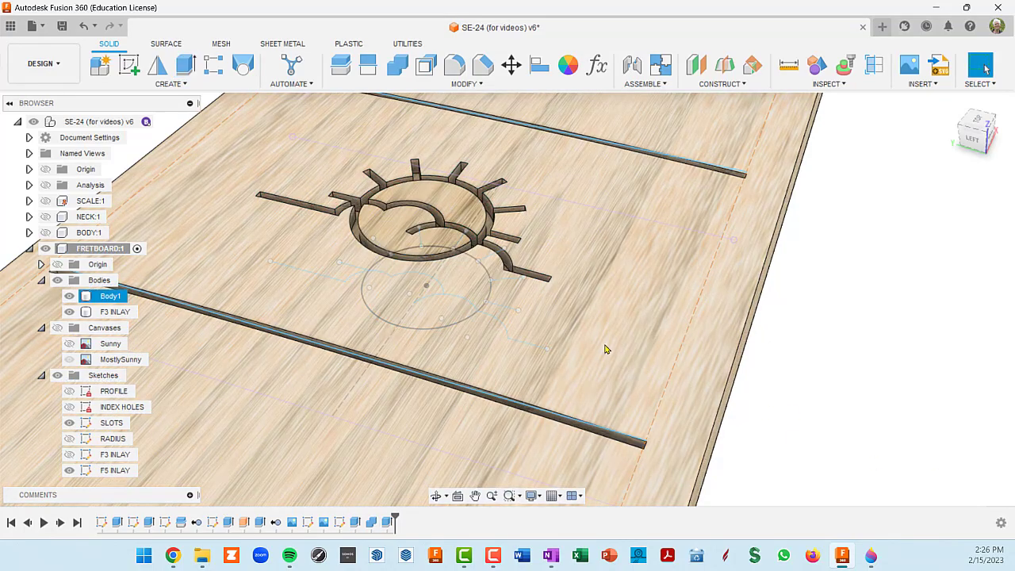
- Examine the cut sun-and-cloud pocket closely, including the junctions of the rays and cloud lines with the circle
scroll(525, 317, up, 2)
scroll(529, 325, up, 3)
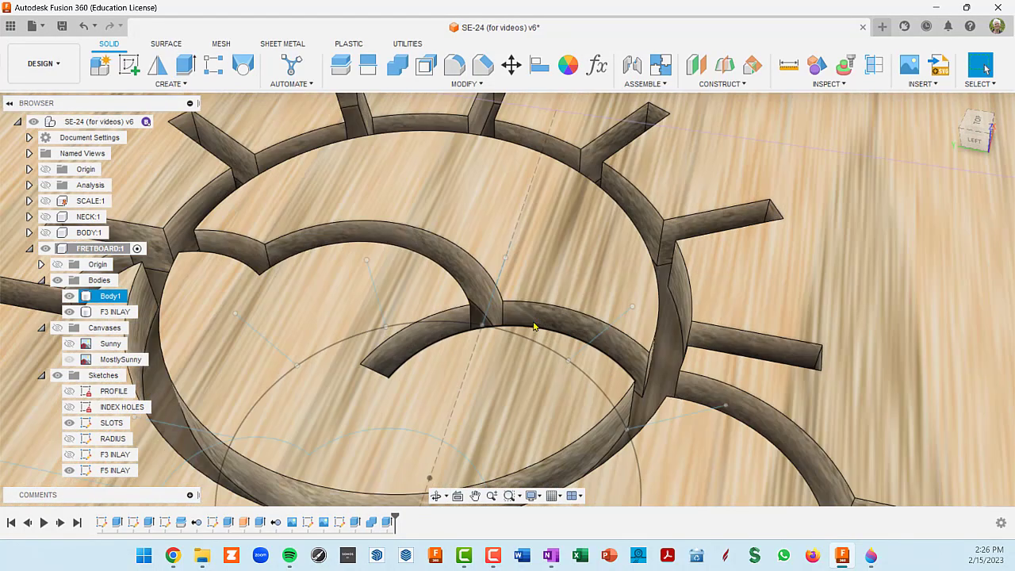
scroll(529, 325, down, 3)
scroll(529, 325, down, 2)
scroll(555, 166, up, 1)
middle_drag(535, 331, 563, 239)
scroll(537, 369, up, 3)
scroll(537, 370, down, 3)
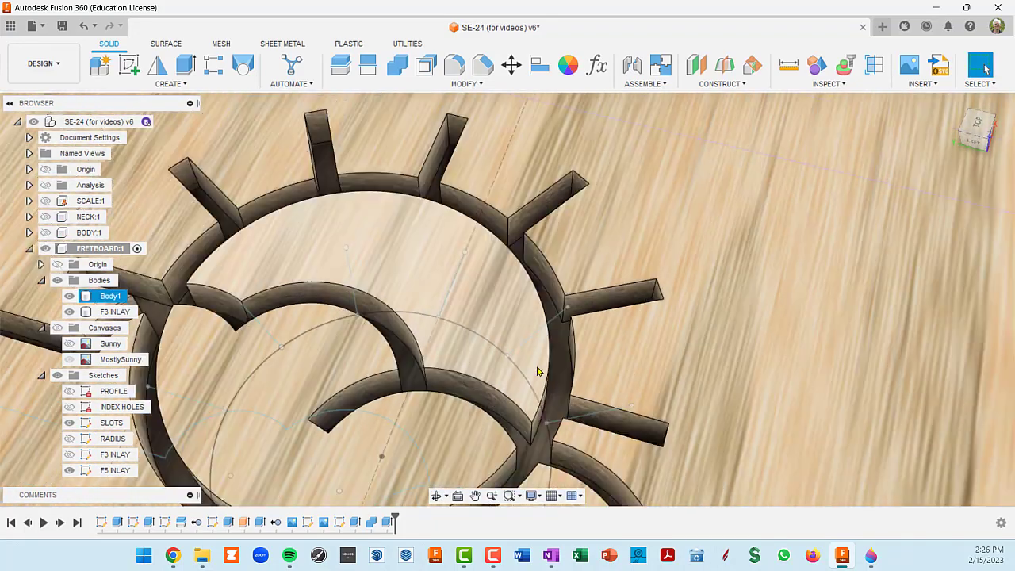
scroll(531, 369, down, 3)
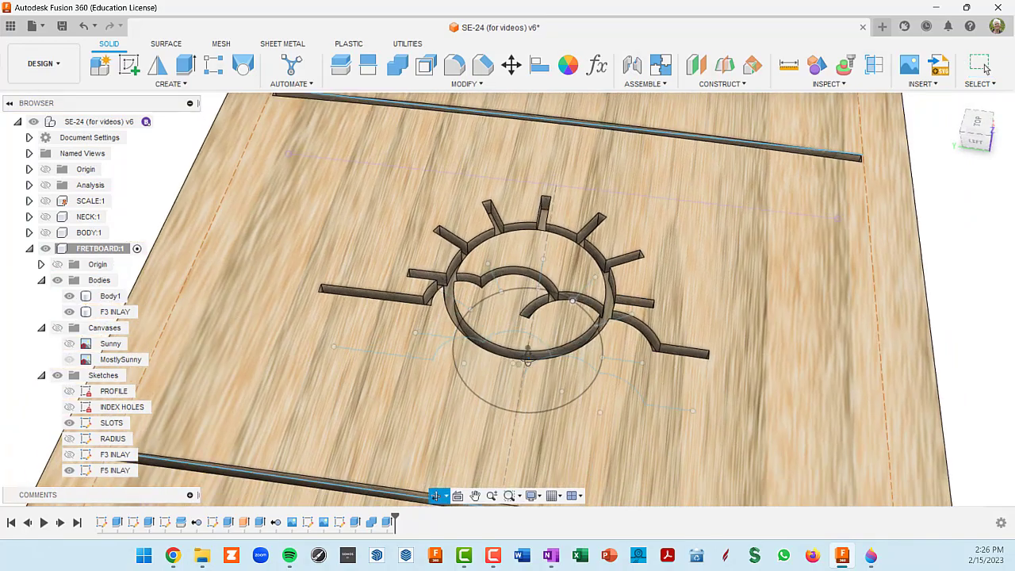
scroll(433, 294, up, 5)
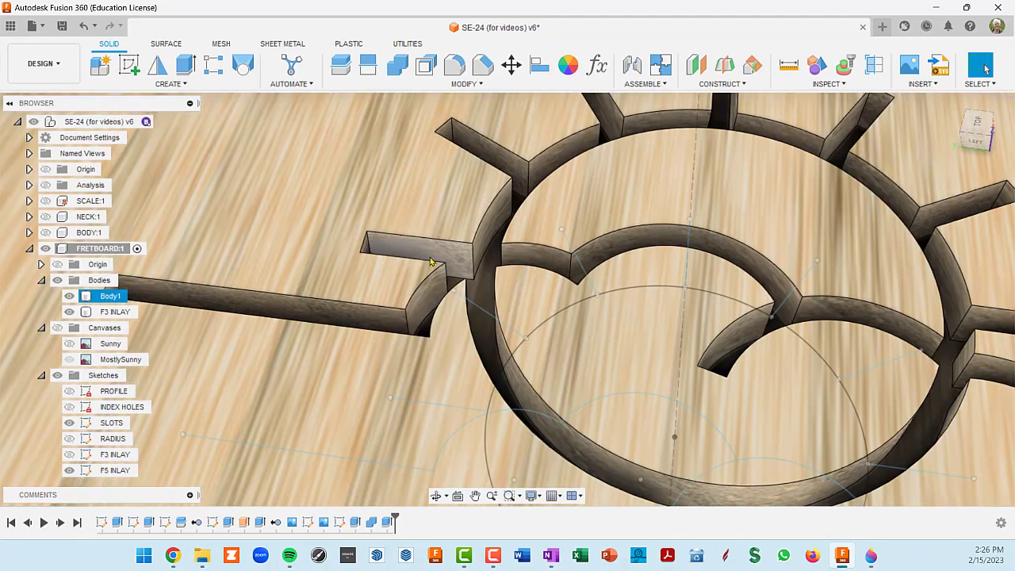
scroll(416, 254, down, 5)
scroll(398, 311, up, 3)
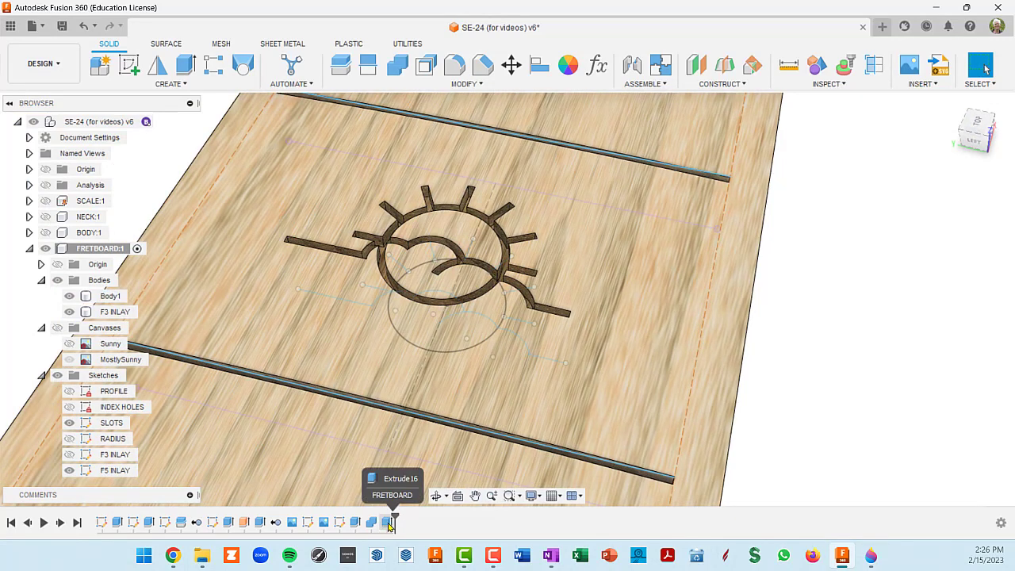
- Edit the fifth-fret inlay's extrude feature and change its operation to New Body
right_click(389, 524)
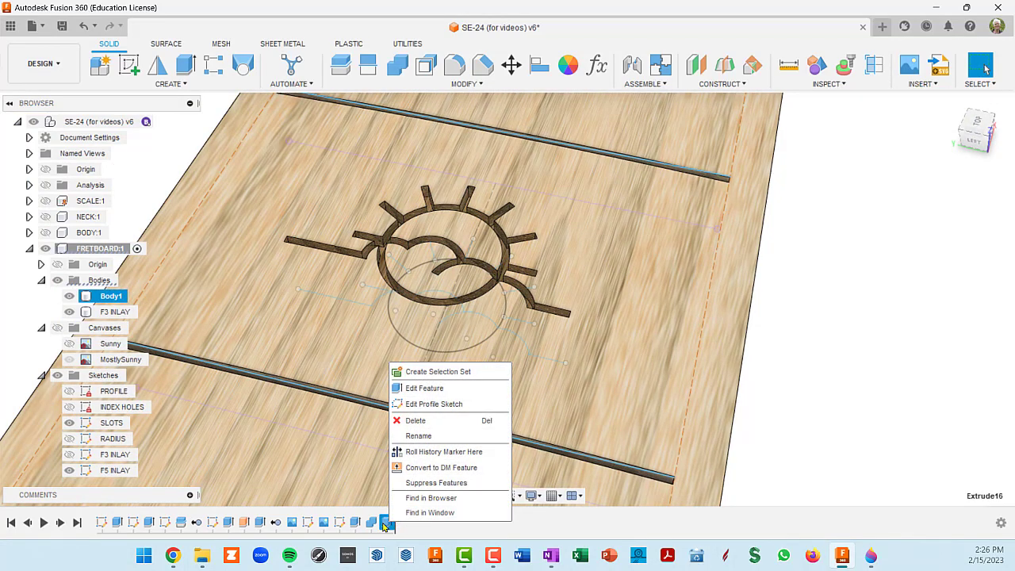
click(440, 389)
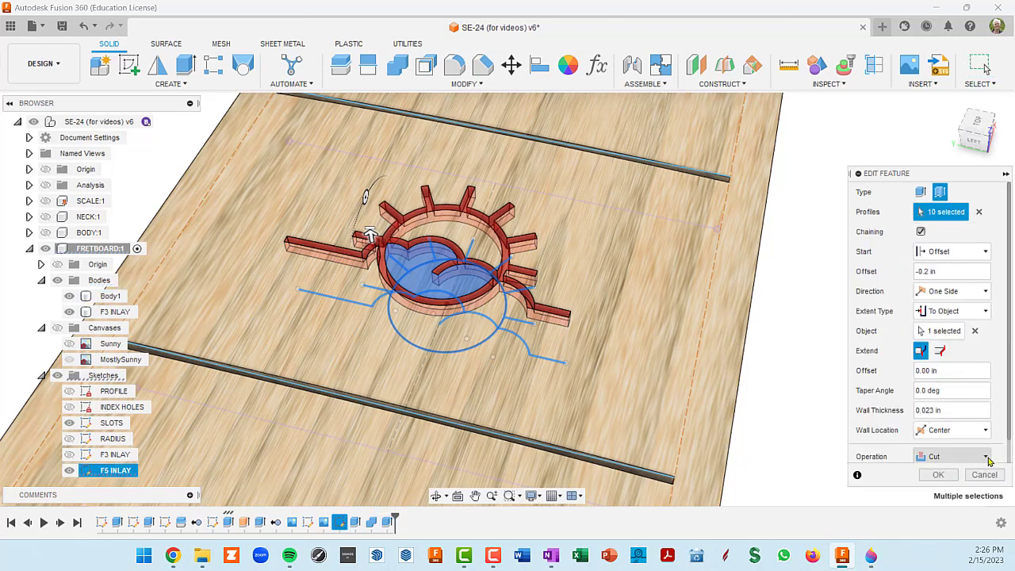
click(955, 456)
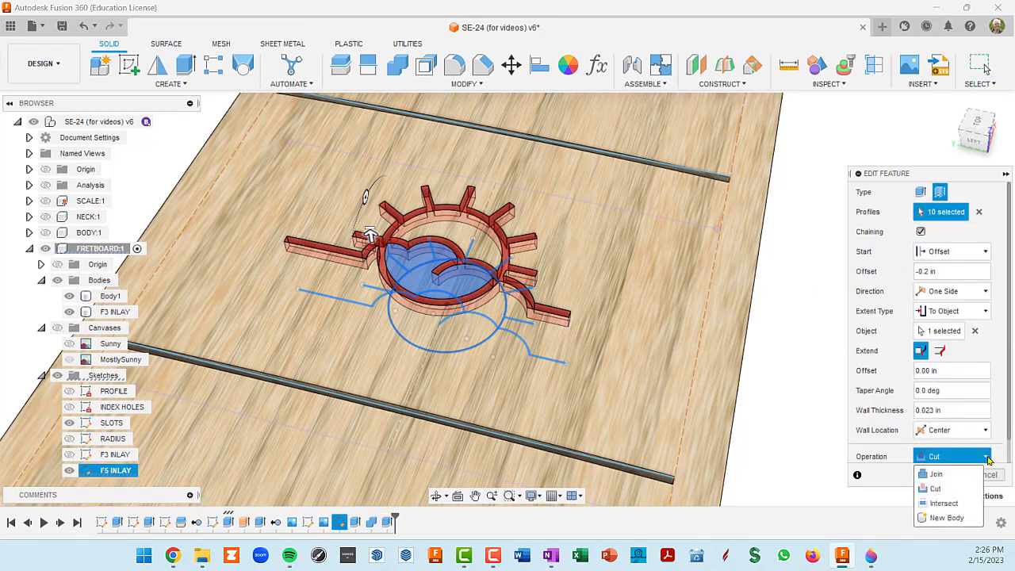
click(945, 518)
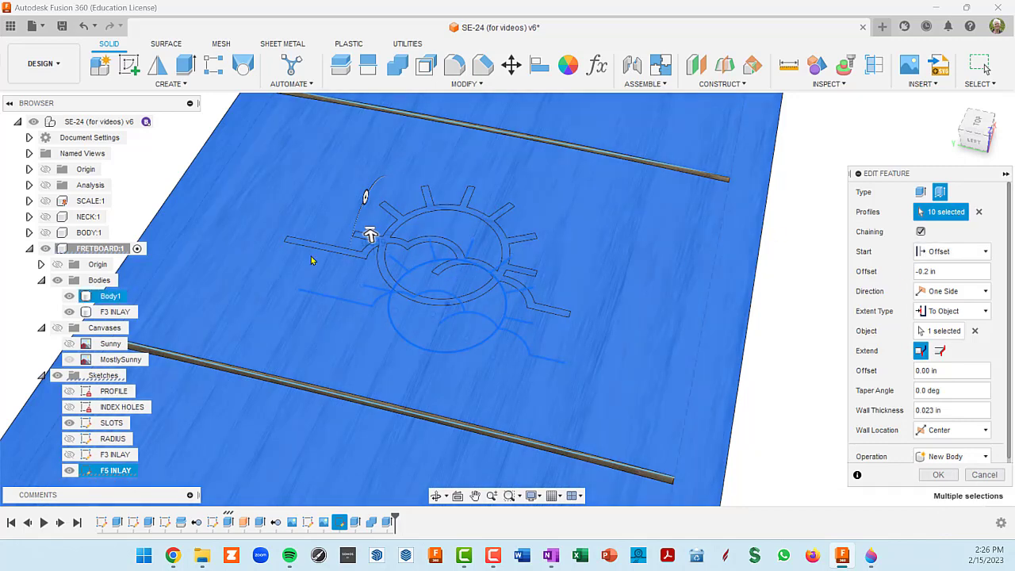
- Remove the lowest ray on the long cloud line's side from the extrude profiles and apply the feature edit
scroll(311, 260, up, 3)
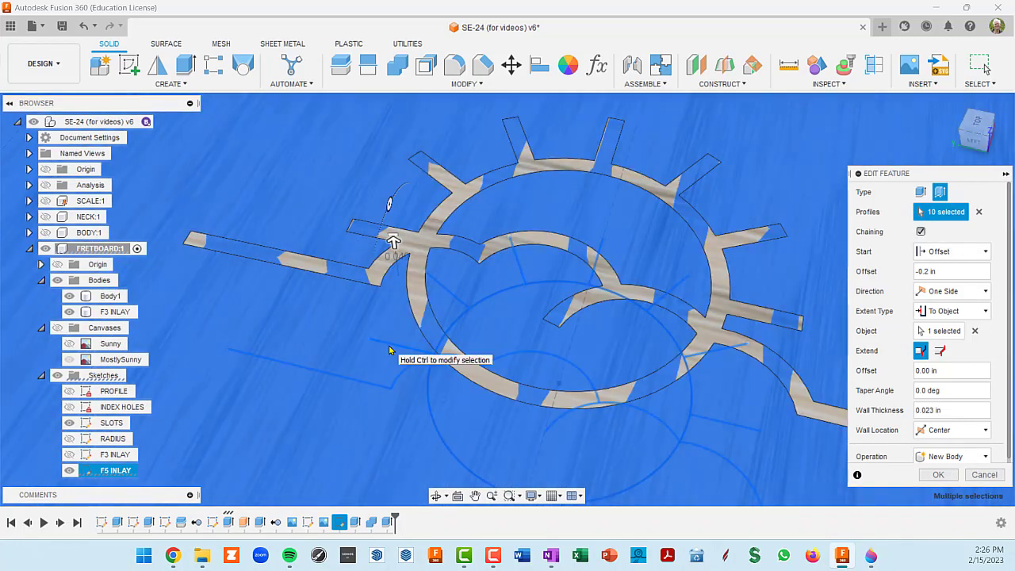
click(389, 350)
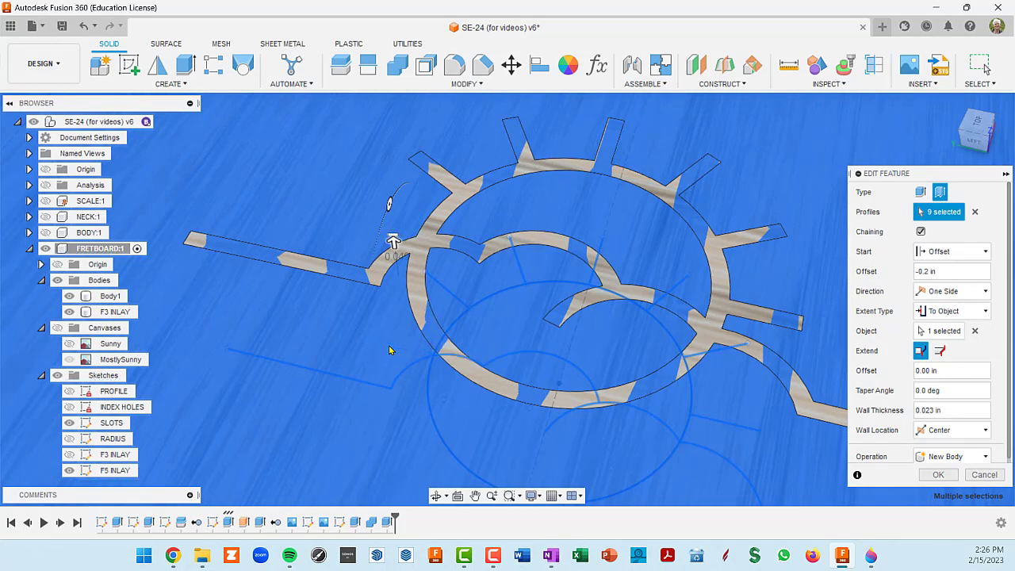
scroll(401, 398, down, 4)
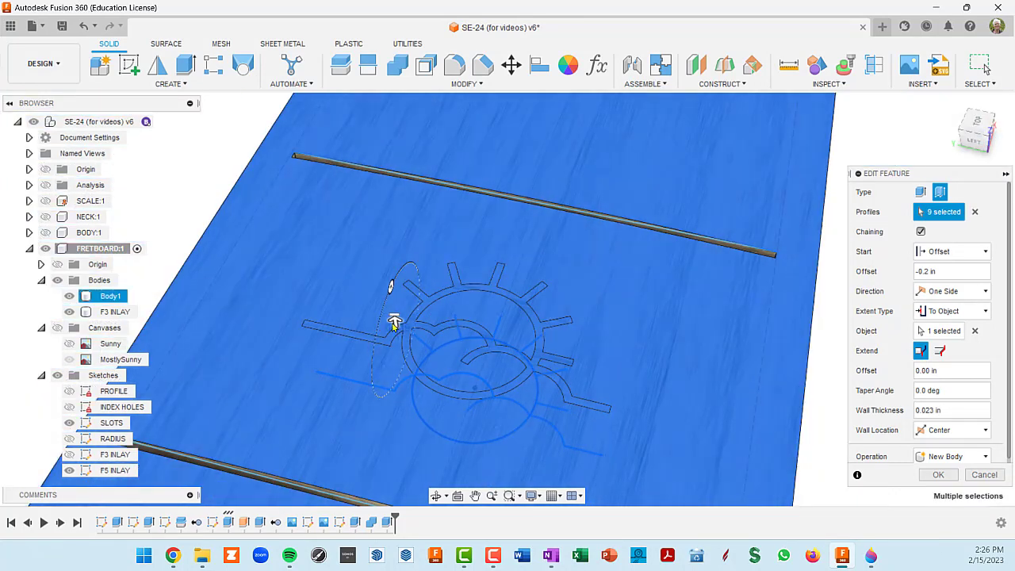
click(945, 477)
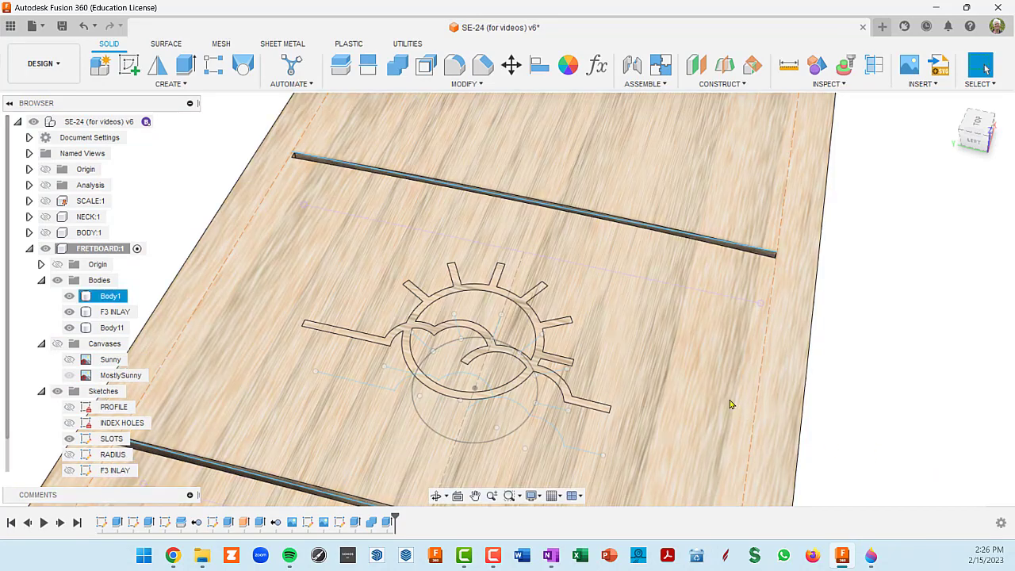
shift+middle_drag(717, 389, 690, 371)
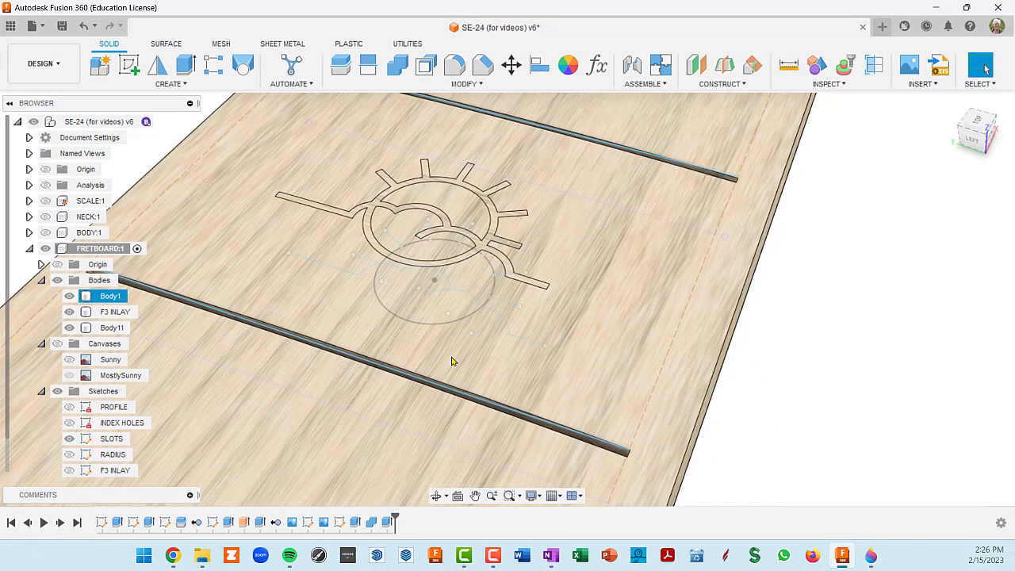
- Hide the fretboard's sketches and rename the new sun-and-cloud body Body11 as F5 INLAY
click(58, 392)
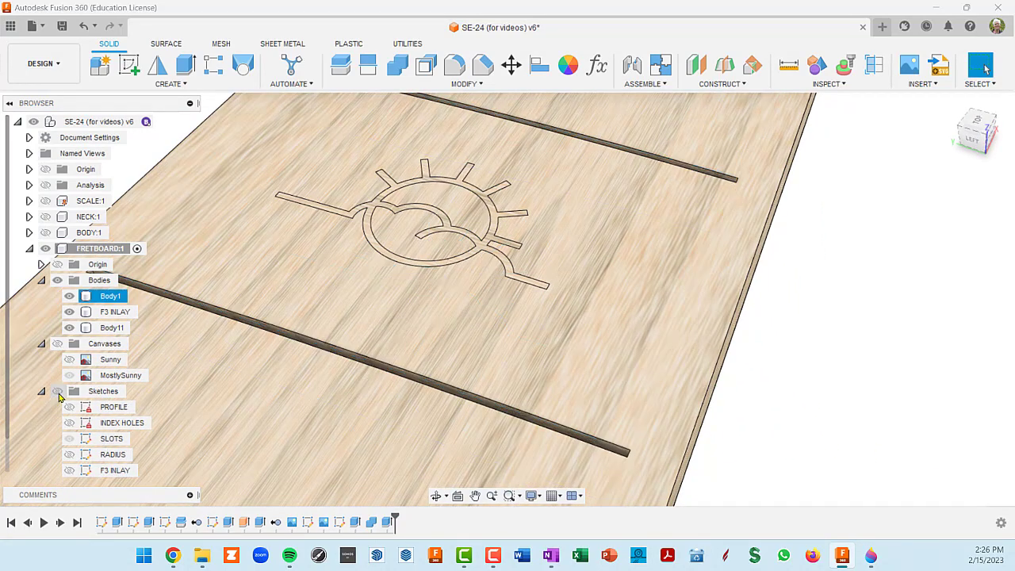
shift+middle_drag(407, 307, 429, 324)
scroll(430, 324, up, 2)
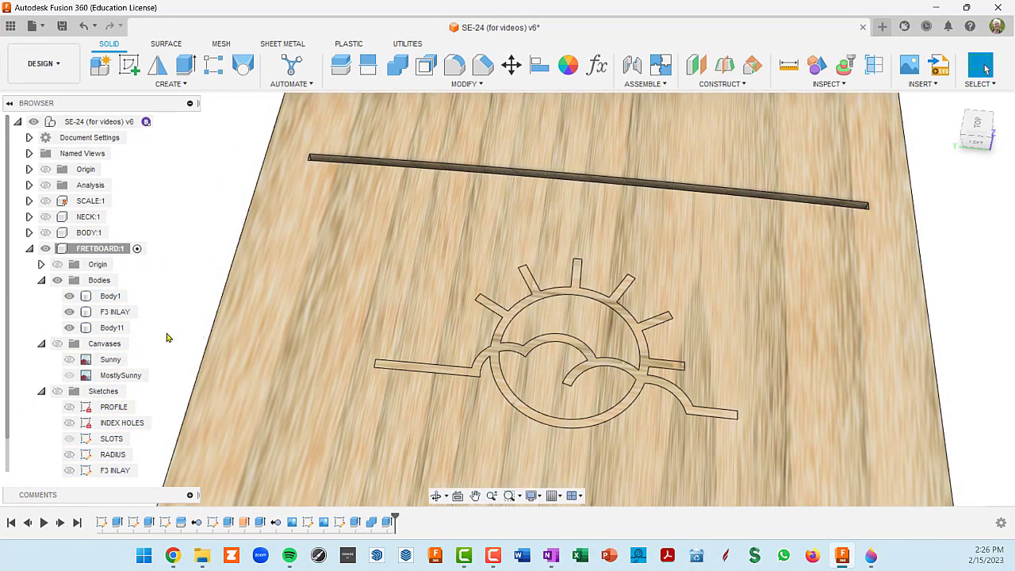
click(121, 330)
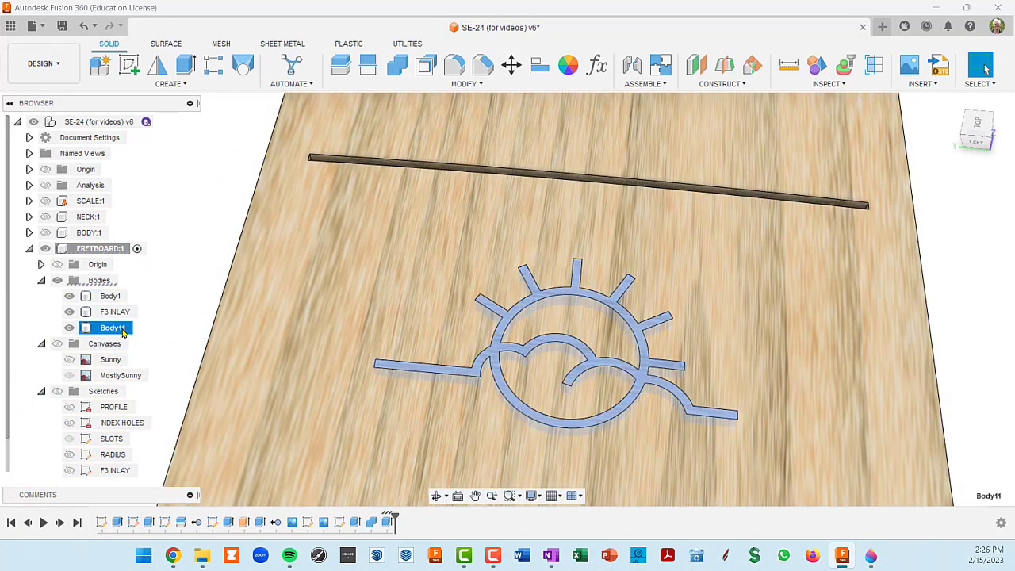
double_click(116, 328)
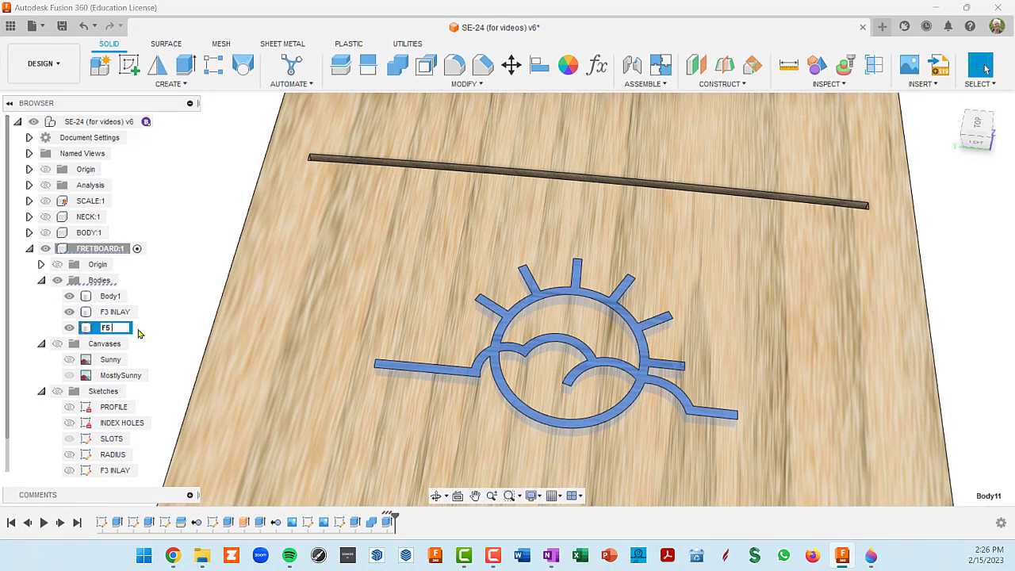
key(Return)
- Examine the fifth-fret inlay body up close where it overlaps the fretboard surface
scroll(287, 344, down, 3)
shift+middle_drag(385, 350, 378, 345)
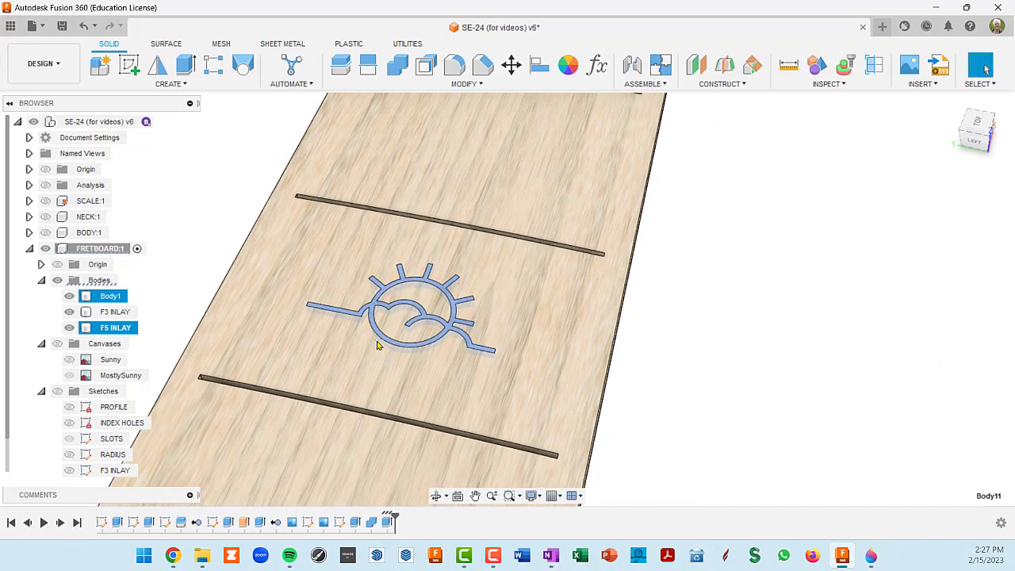
scroll(439, 304, up, 3)
scroll(464, 332, up, 5)
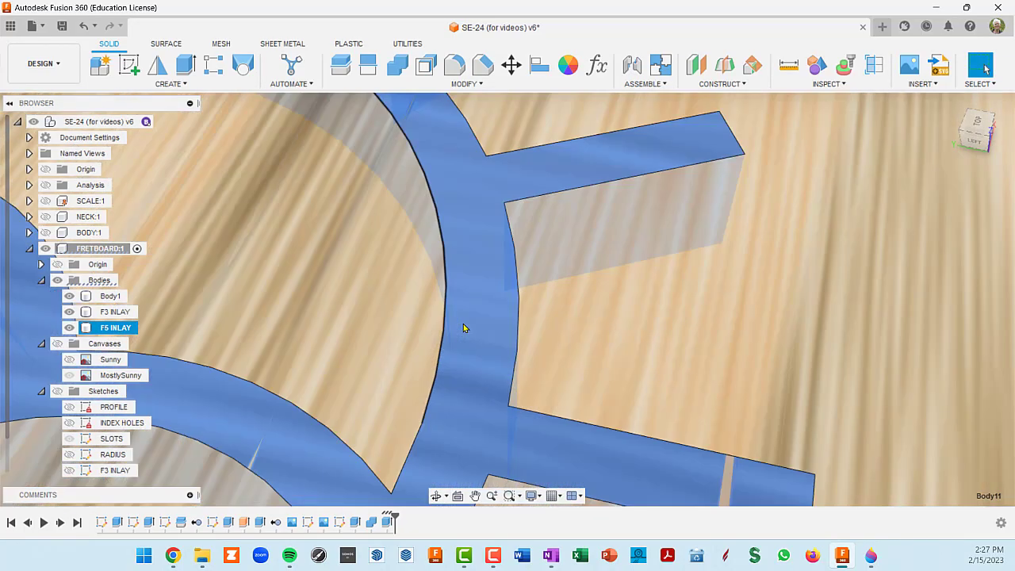
scroll(464, 329, down, 4)
scroll(464, 328, down, 4)
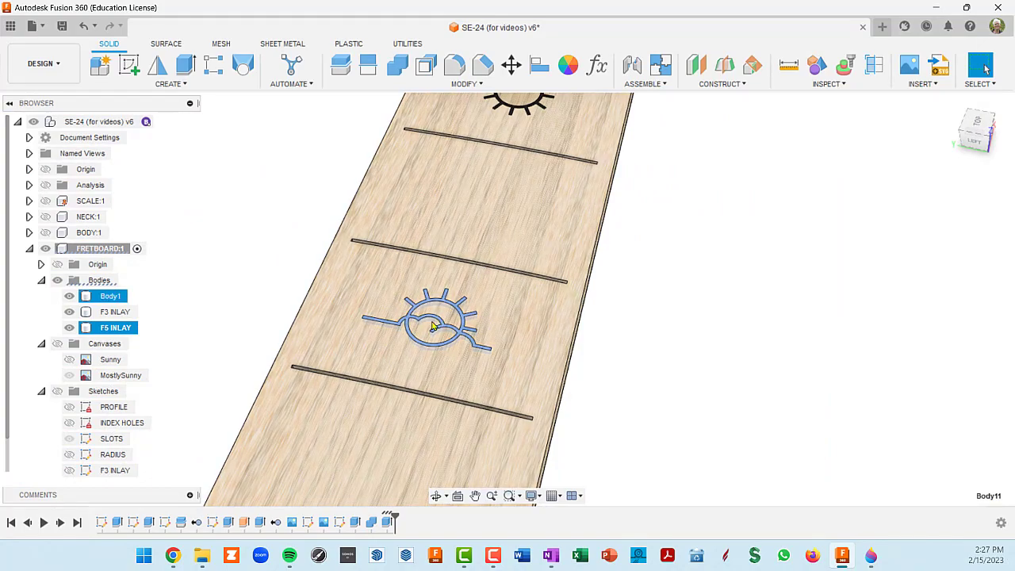
scroll(432, 322, up, 4)
scroll(446, 317, up, 4)
scroll(516, 290, down, 6)
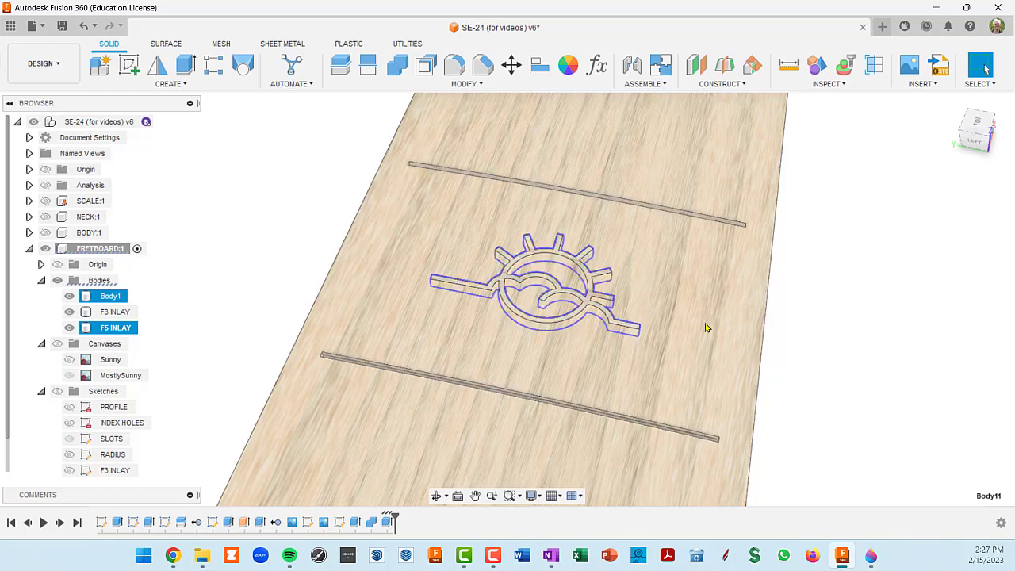
- Apply the glossy black appearance already used in this design to the F5 INLAY body
key(a)
drag(899, 289, 125, 330)
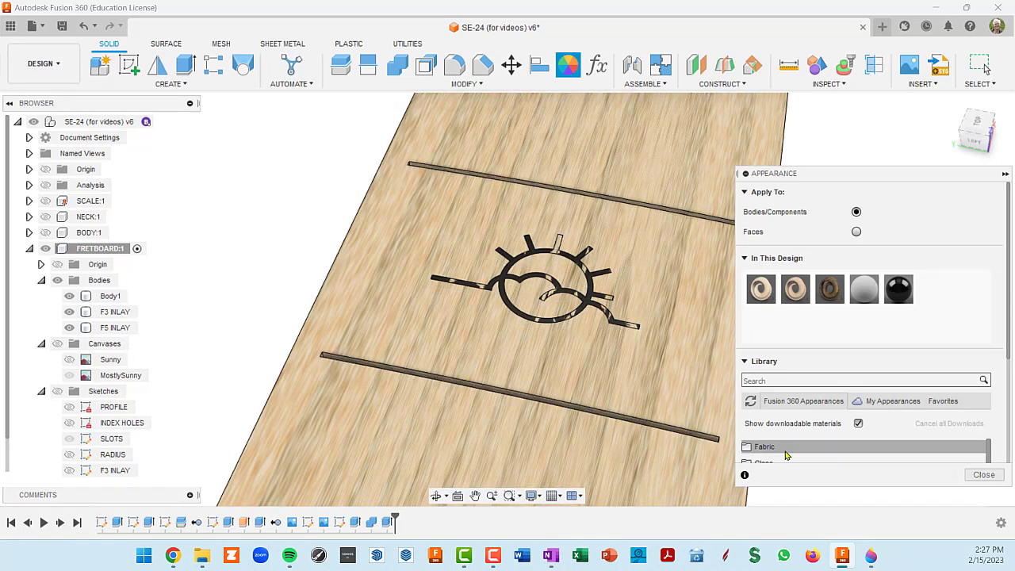
click(984, 475)
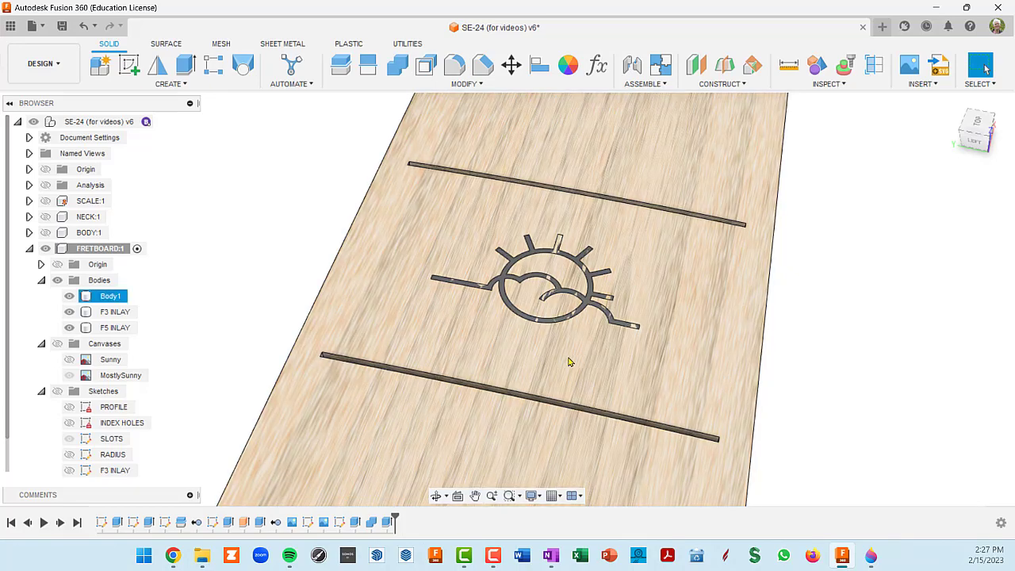
- Cut the F5 INLAY body out of the fretboard's Body1 with Combine, keeping the tool body
scroll(569, 331, up, 4)
scroll(569, 331, down, 2)
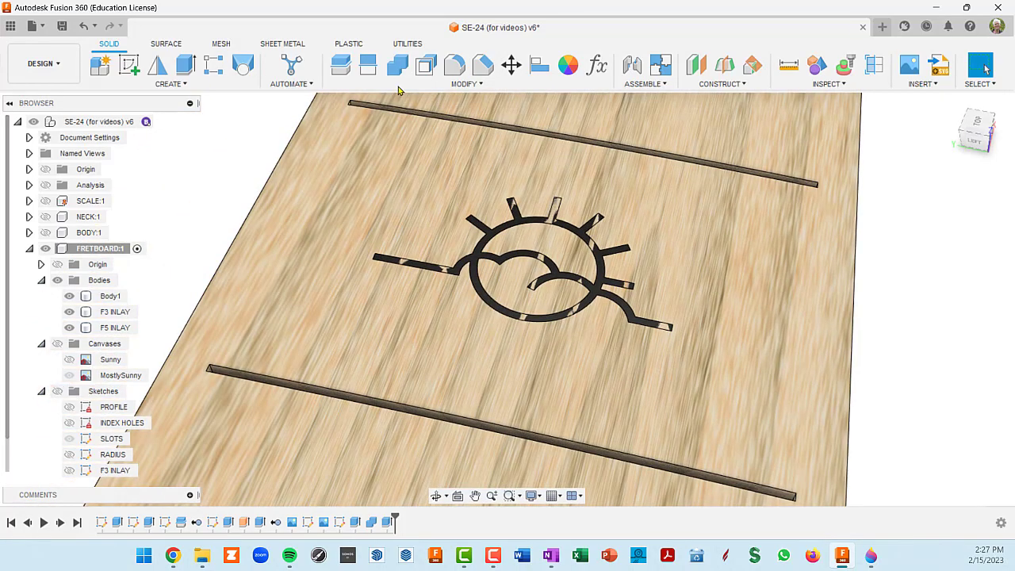
click(396, 73)
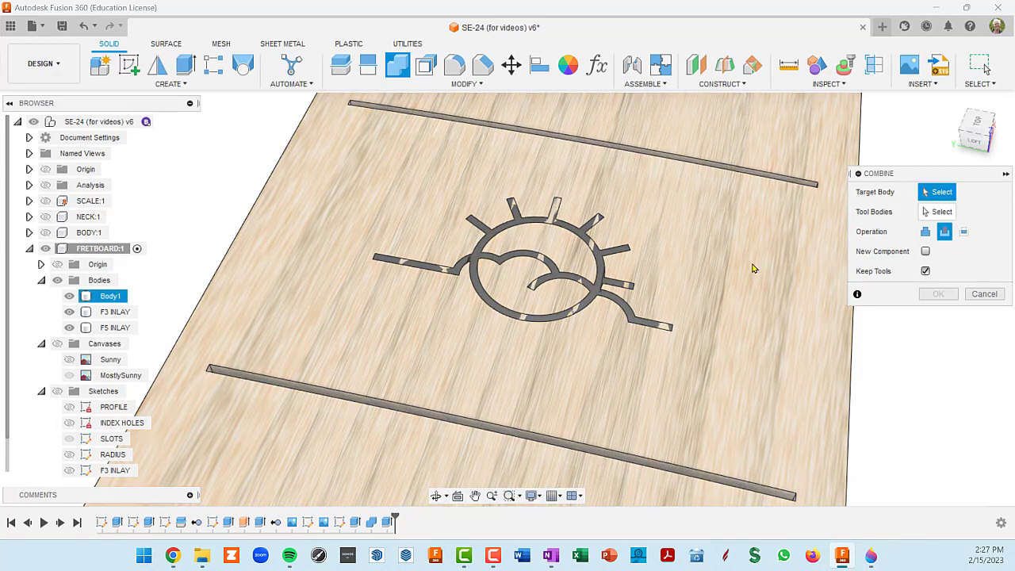
click(753, 268)
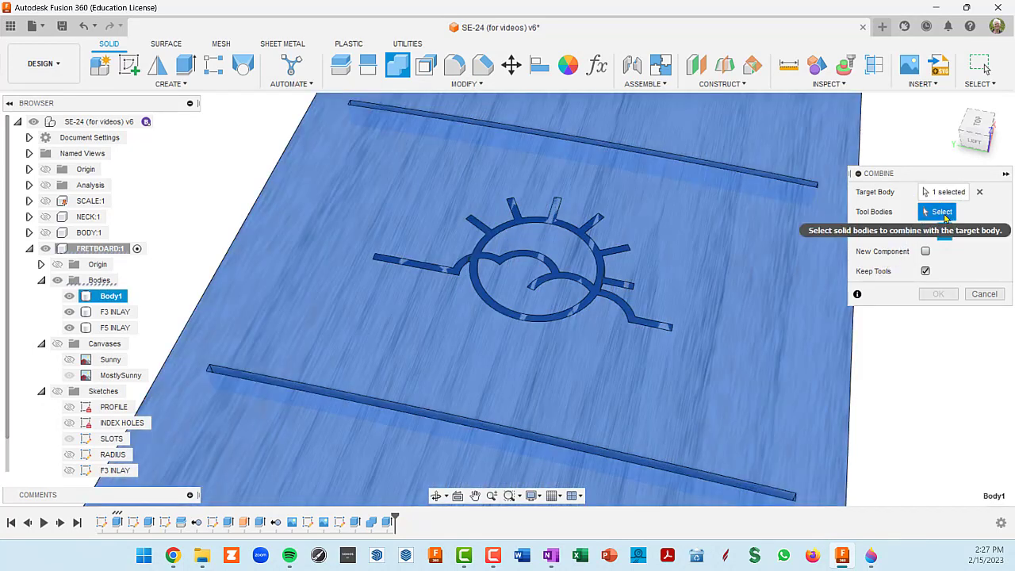
click(601, 269)
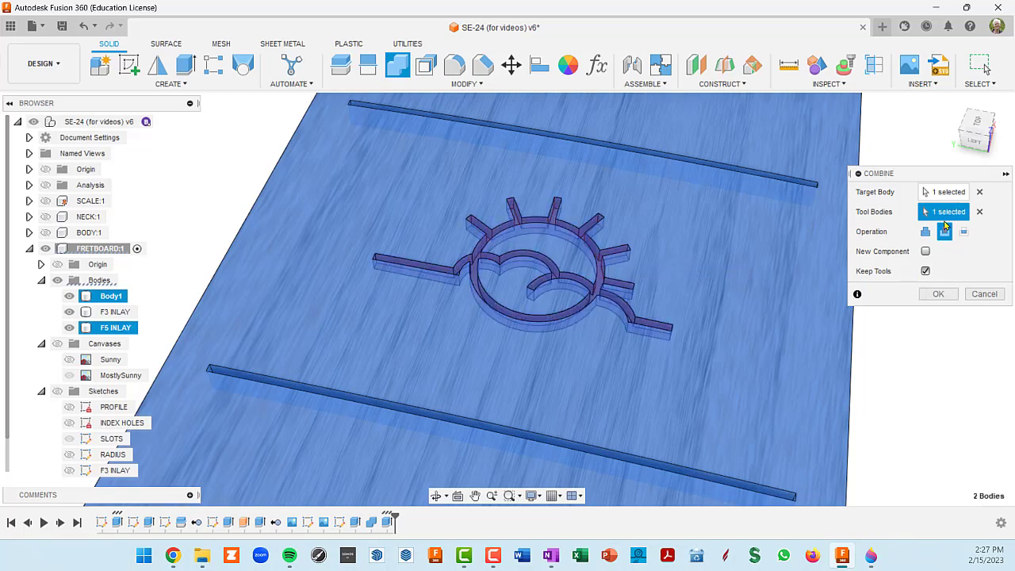
click(938, 294)
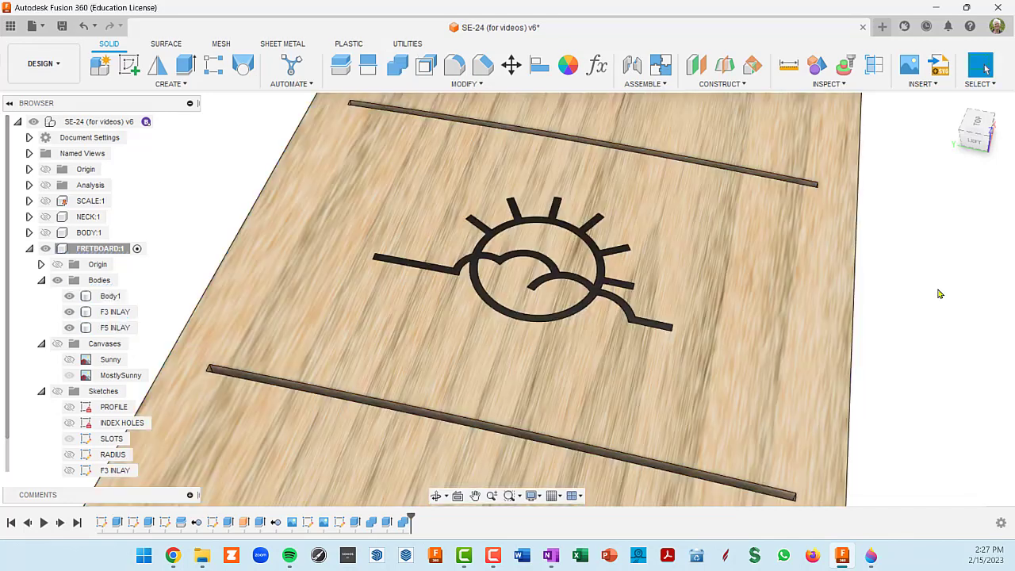
- Review the third- and fifth-fret inlays from the top view, including a closer look at the sun-and-cloud shape
click(698, 297)
shift+middle_drag(698, 298, 624, 476)
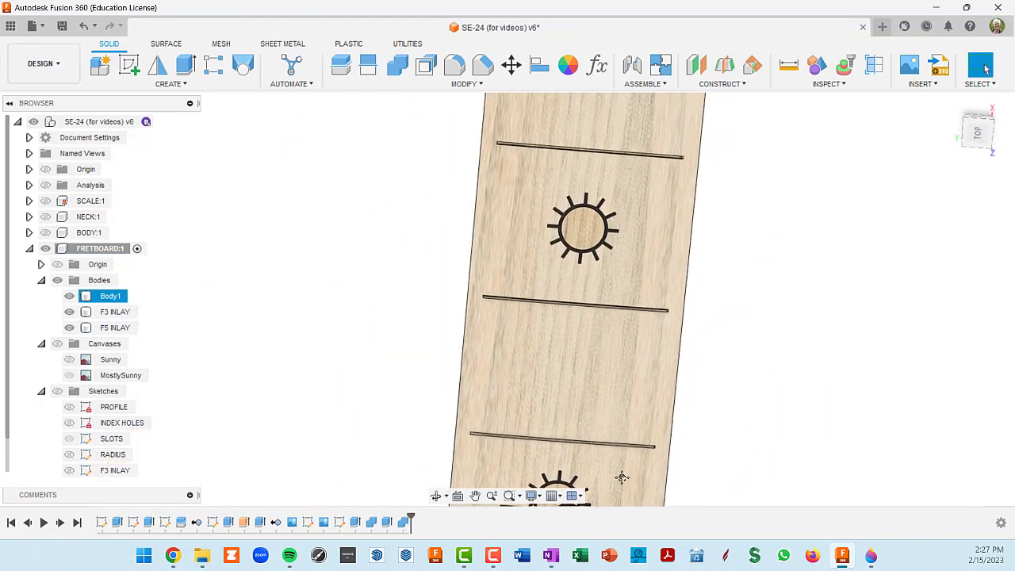
key(Escape)
click(984, 136)
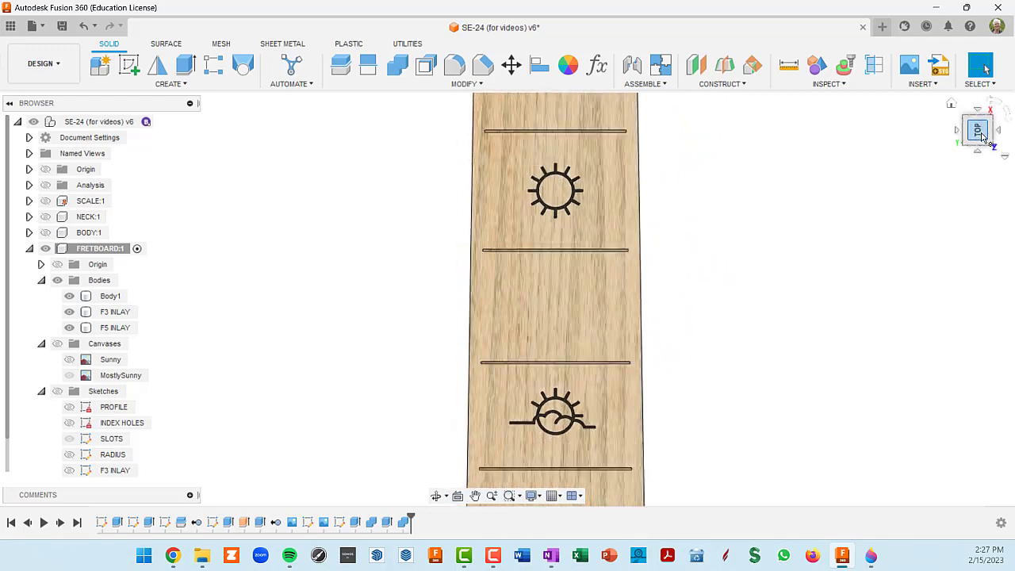
click(548, 453)
scroll(558, 461, up, 3)
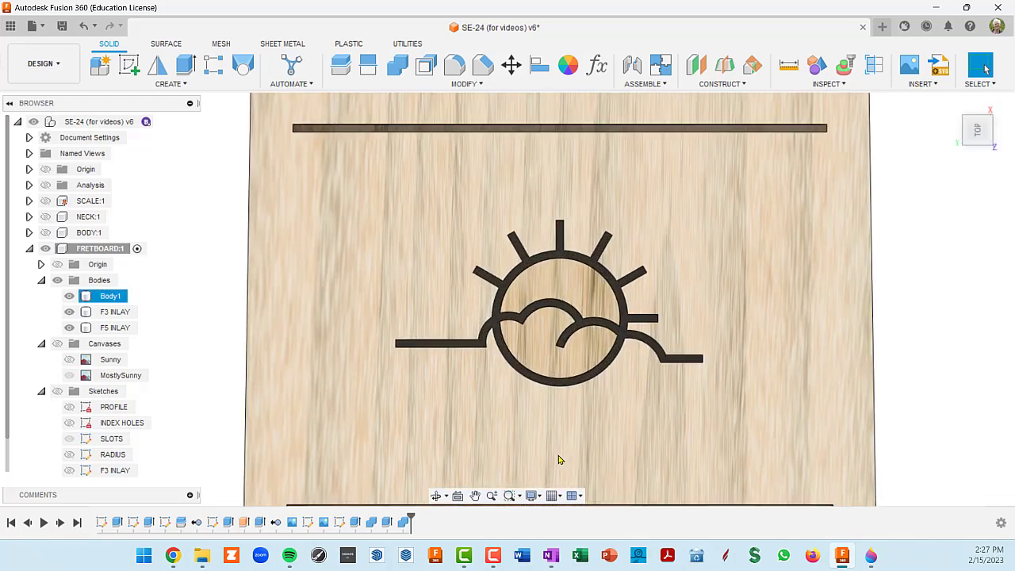
key(Escape)
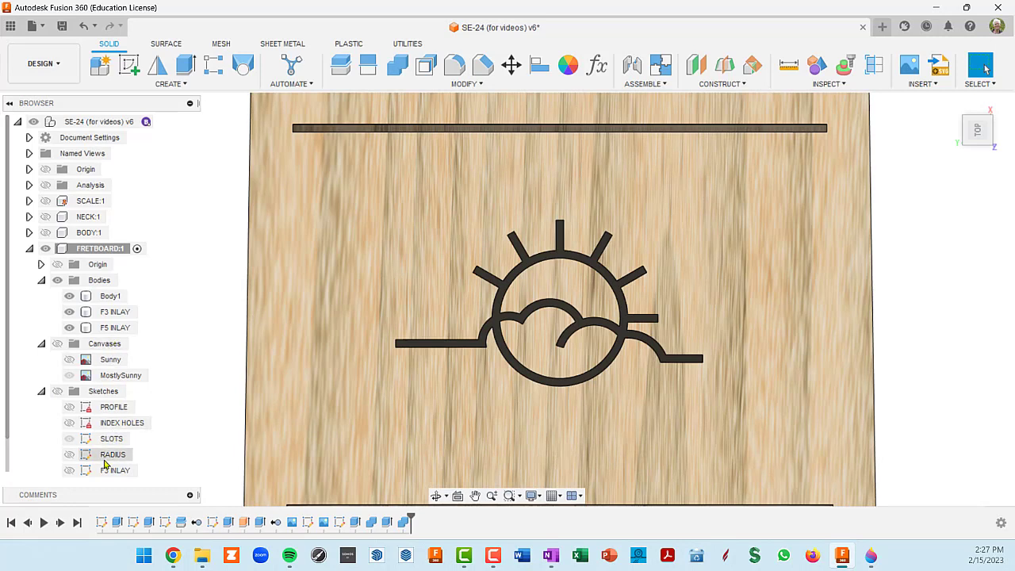
- Edit the F5 INLAY sketch and delete the horizontal ray on the long cloud line's side
scroll(135, 411, down, 1)
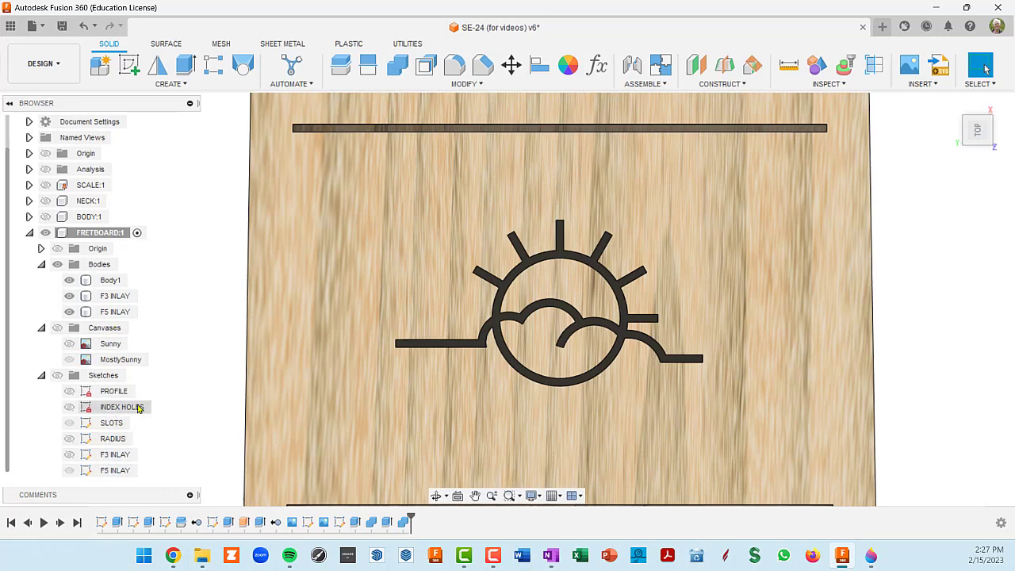
double_click(88, 471)
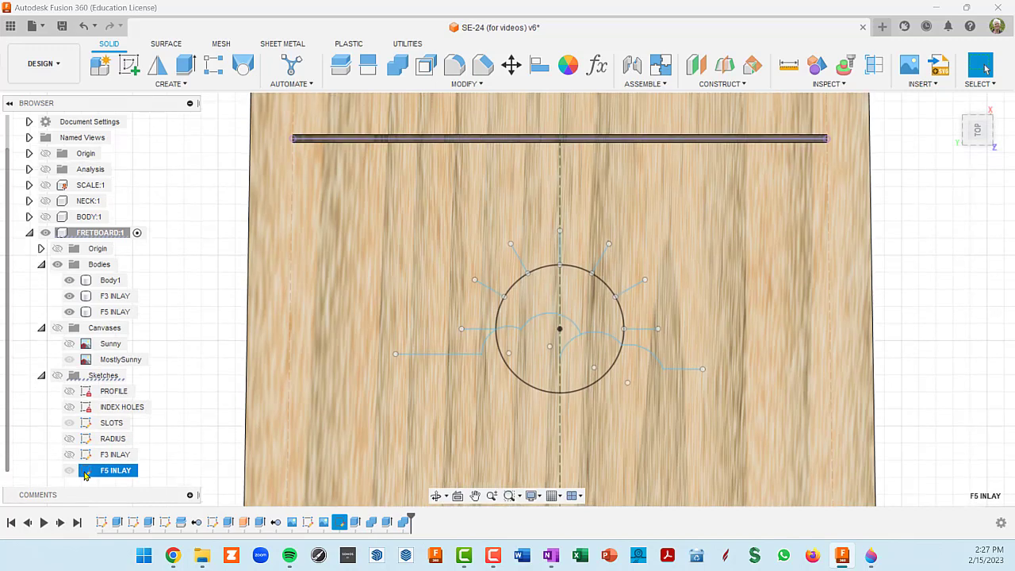
scroll(623, 351, up, 2)
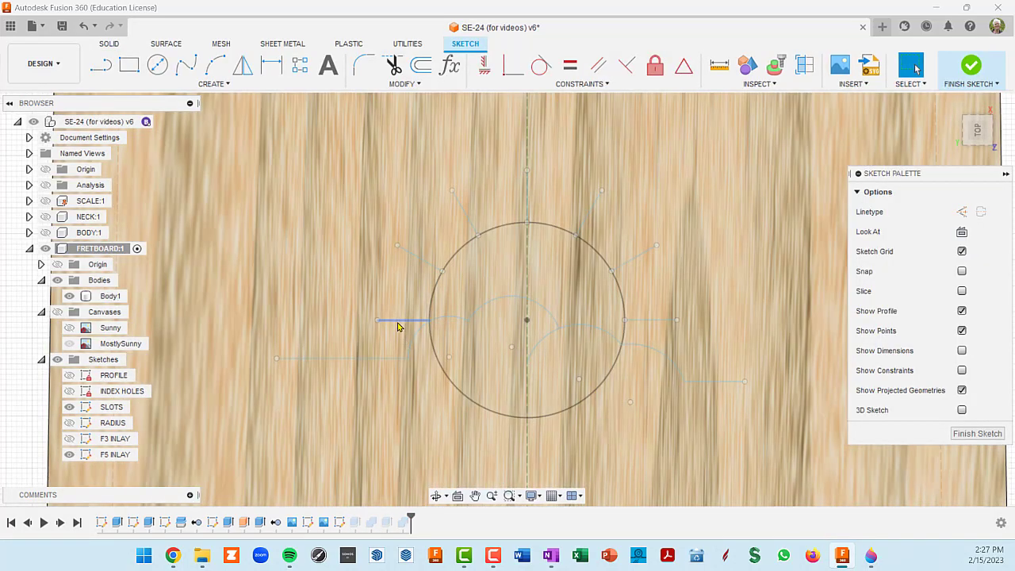
click(399, 321)
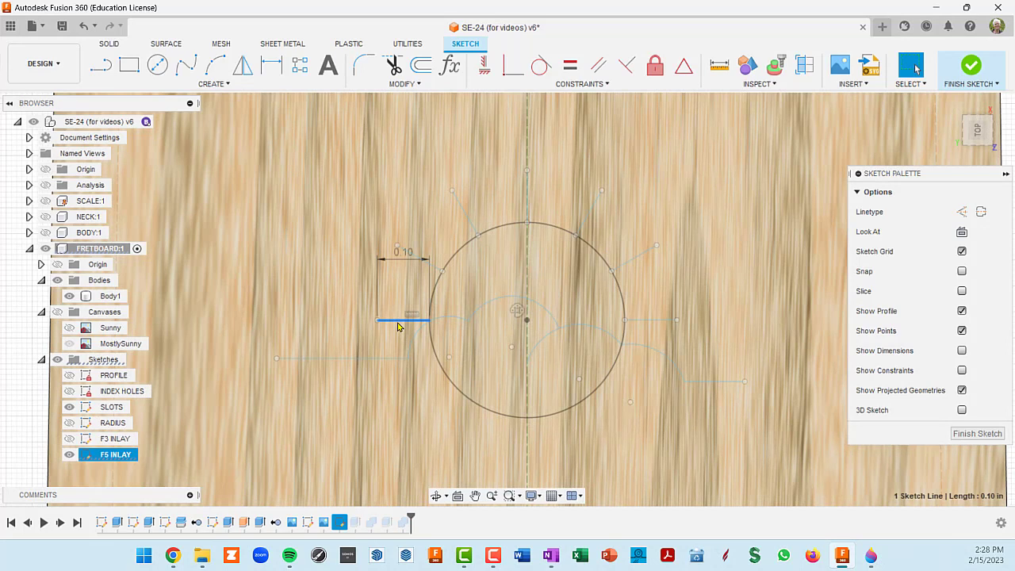
key(Delete)
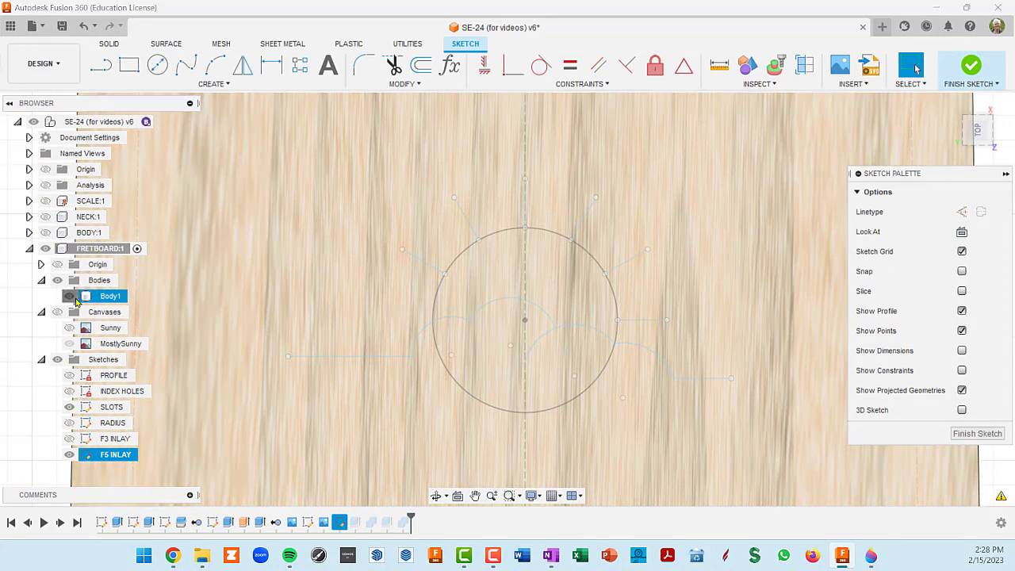
- Hide Body1, reshape the cloud outline by moving its arc and line junction points slightly, and finish the sketch
click(70, 296)
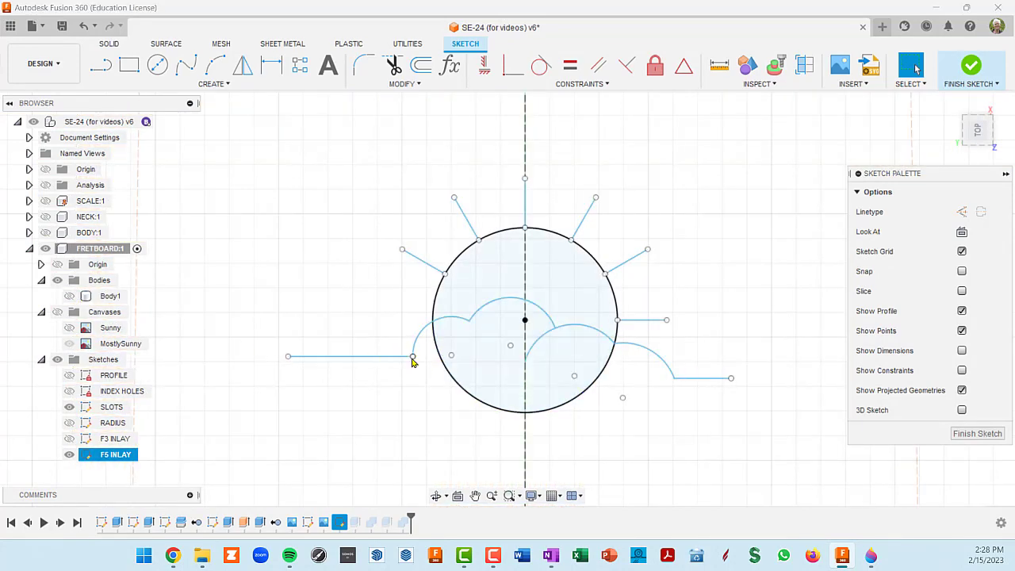
drag(412, 357, 403, 353)
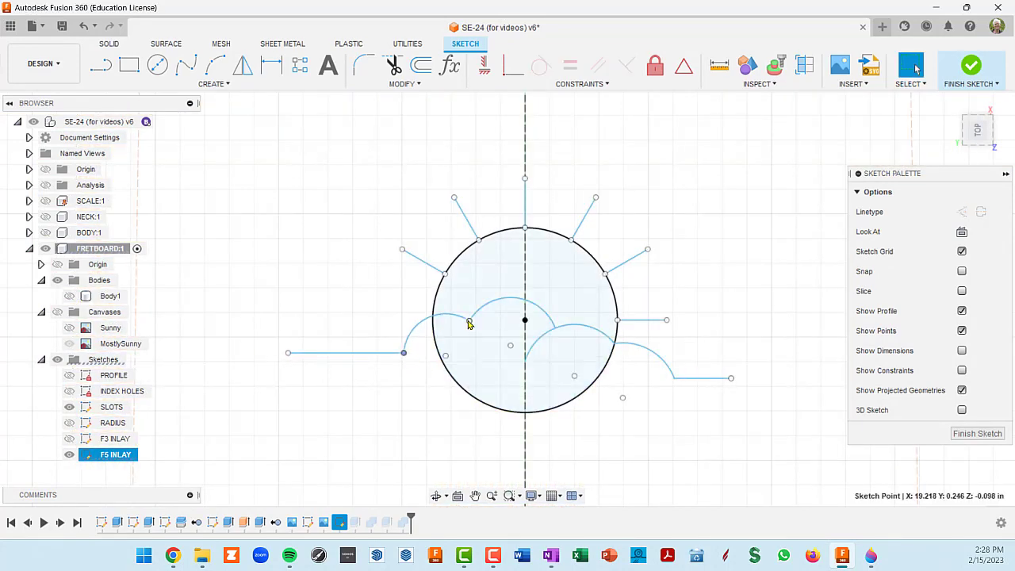
drag(470, 323, 475, 317)
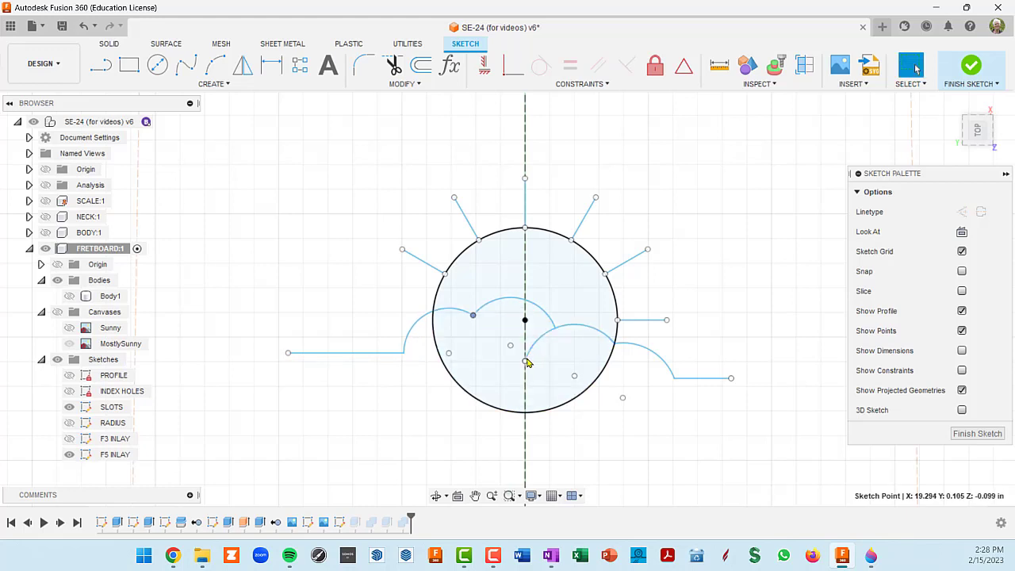
drag(532, 358, 532, 352)
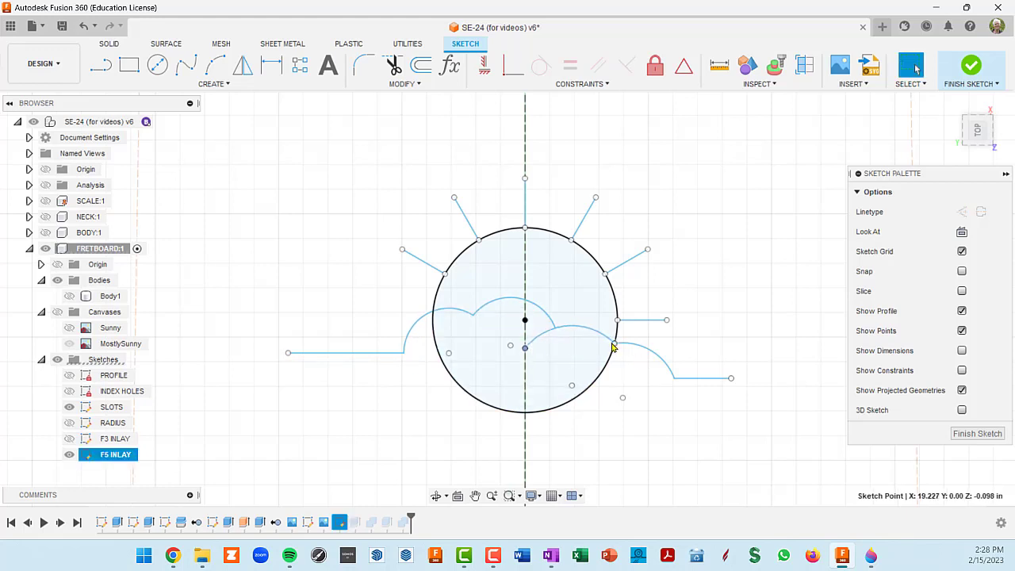
drag(673, 380, 663, 377)
click(986, 440)
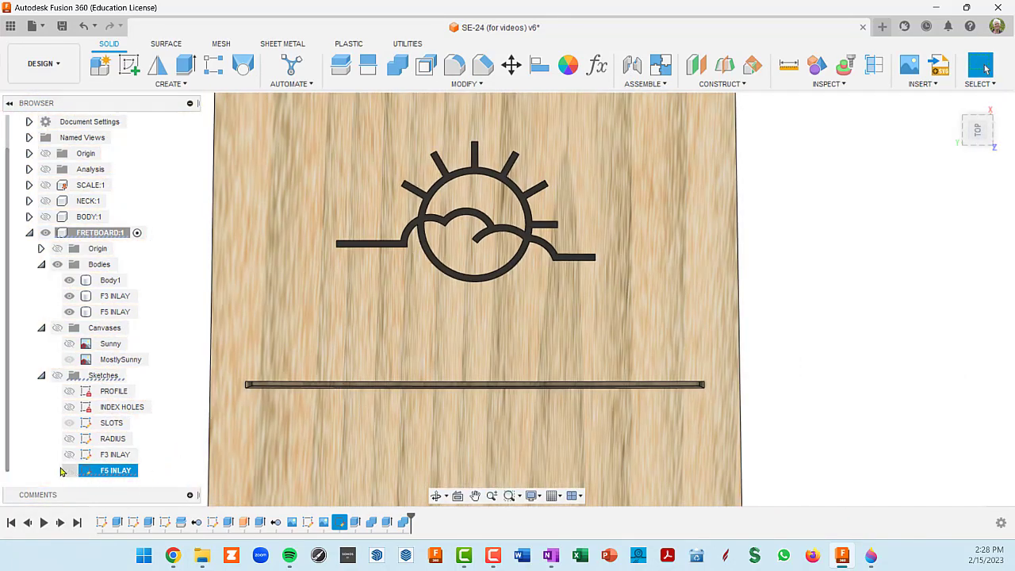
- Show the fretboard sketches and adjust the inlay from the model by moving the long cloud line's outer end and the inner cloud curl's end point
click(57, 376)
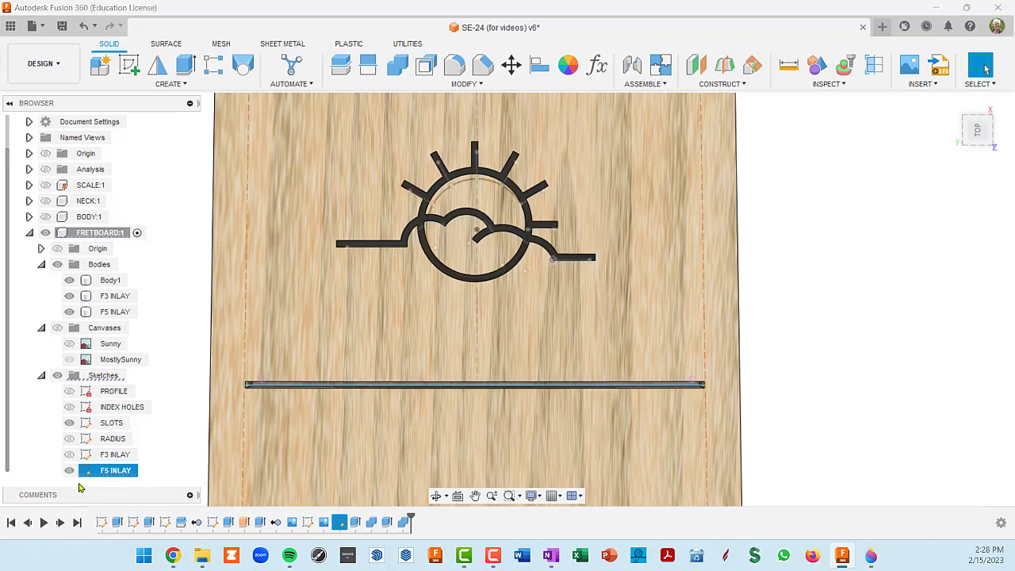
scroll(408, 230, up, 4)
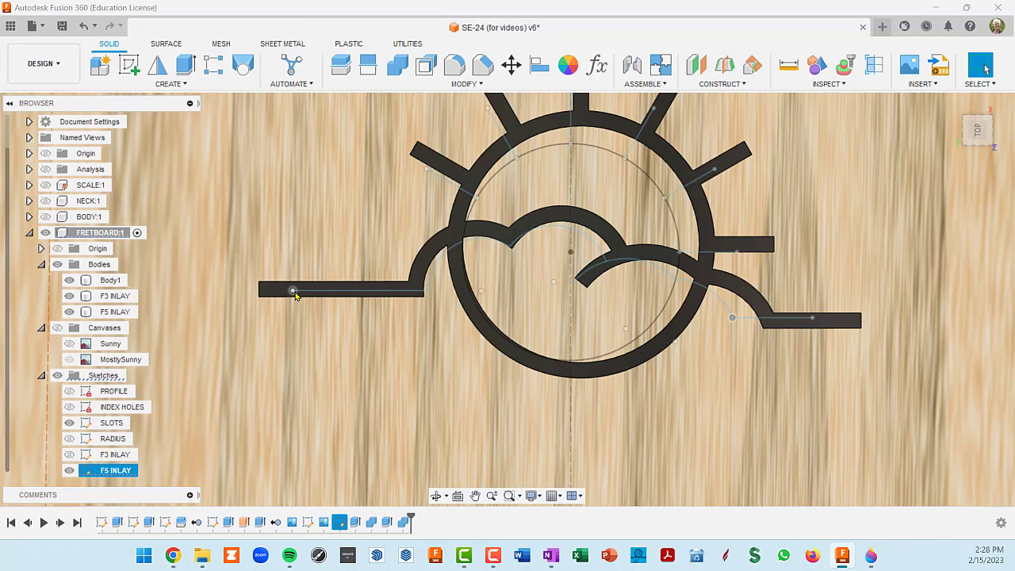
click(278, 292)
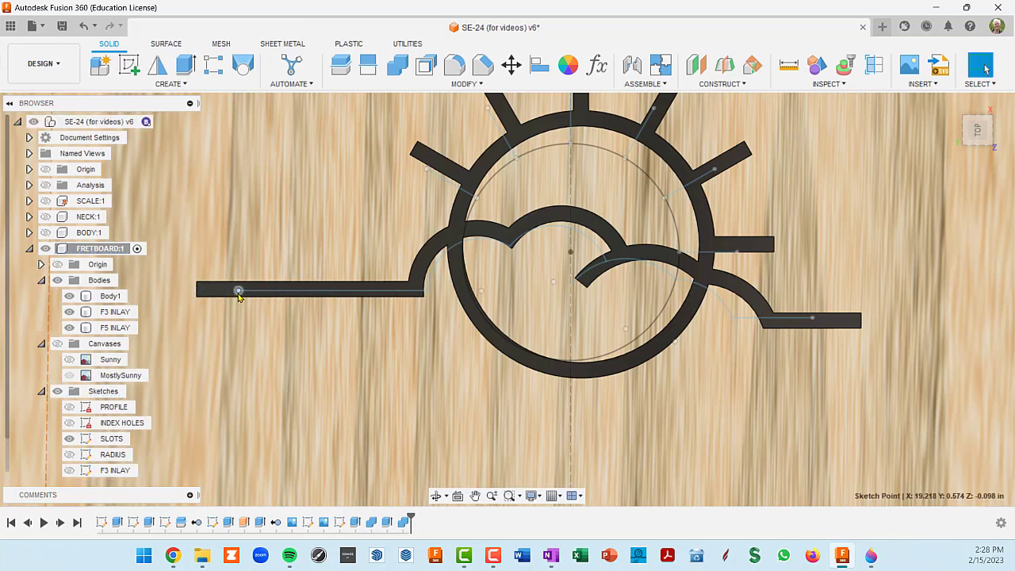
click(306, 370)
scroll(324, 375, down, 5)
key(Escape)
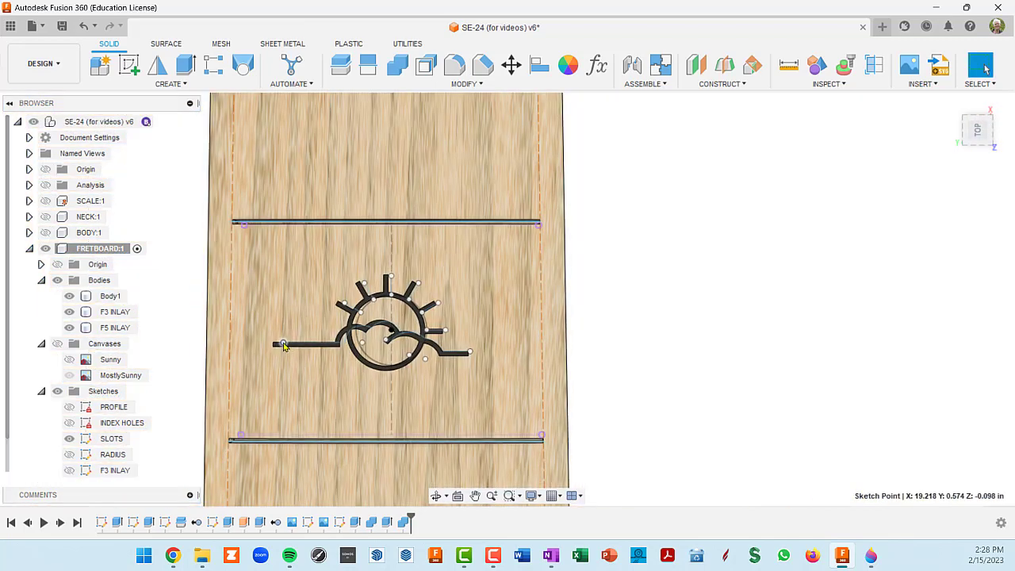
click(342, 403)
scroll(431, 347, up, 8)
key(Escape)
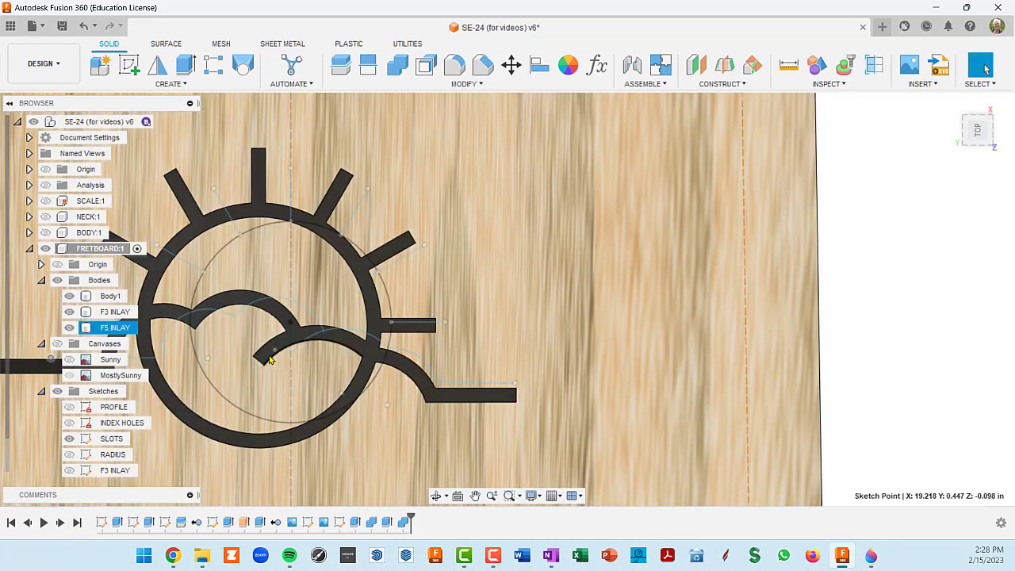
drag(278, 350, 281, 344)
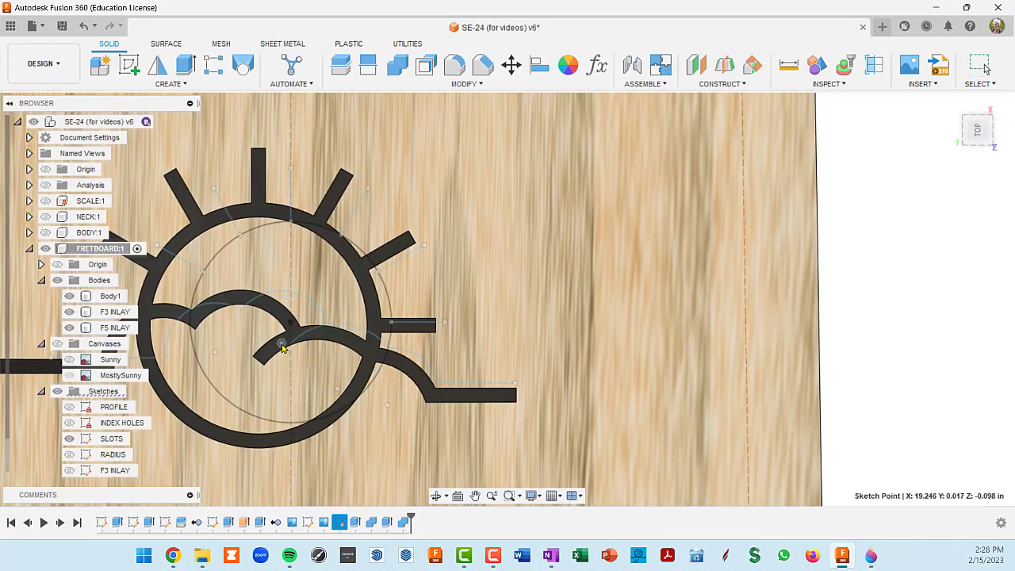
- Move the inner cloud curl's end point onto the fretboard's centerline, directly below the sun's center
scroll(309, 370, down, 5)
middle_drag(364, 353, 552, 253)
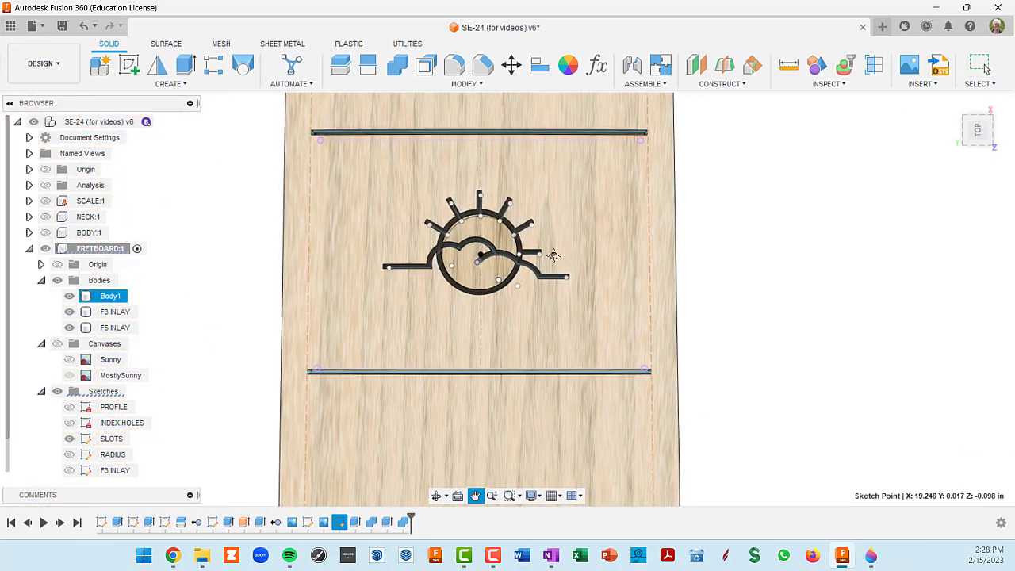
scroll(495, 284, up, 5)
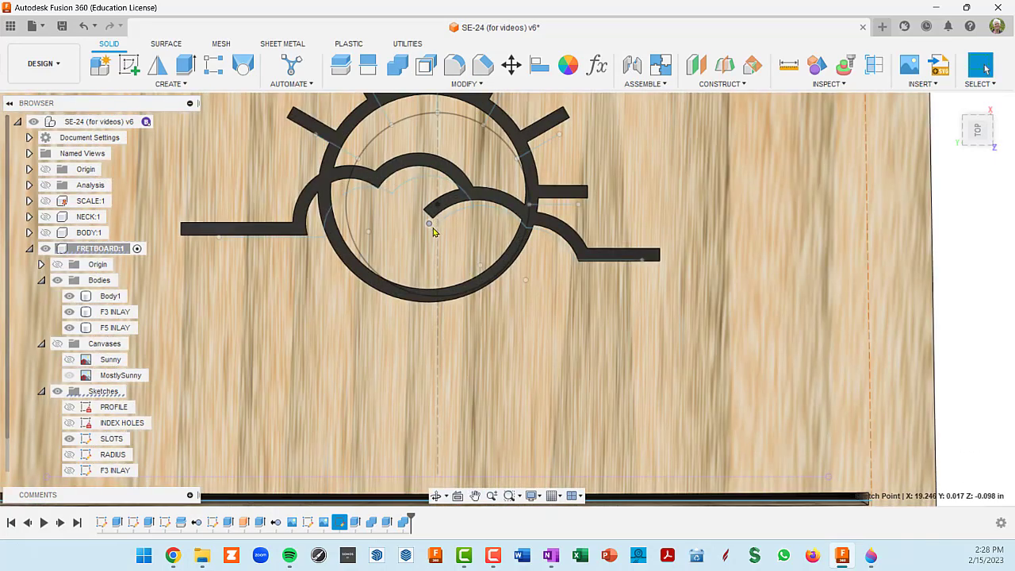
drag(434, 231, 437, 236)
scroll(443, 245, down, 2)
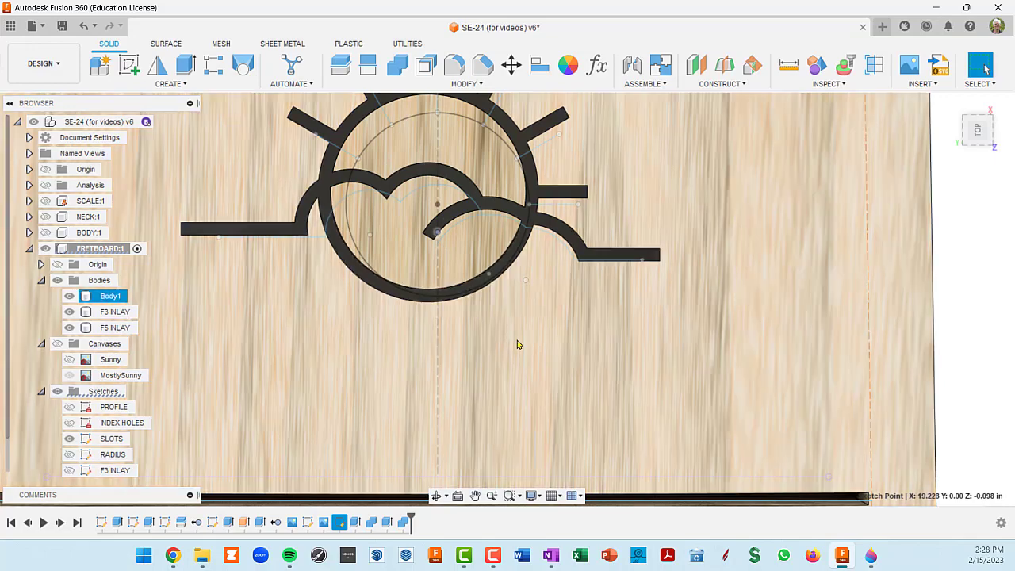
scroll(518, 344, down, 3)
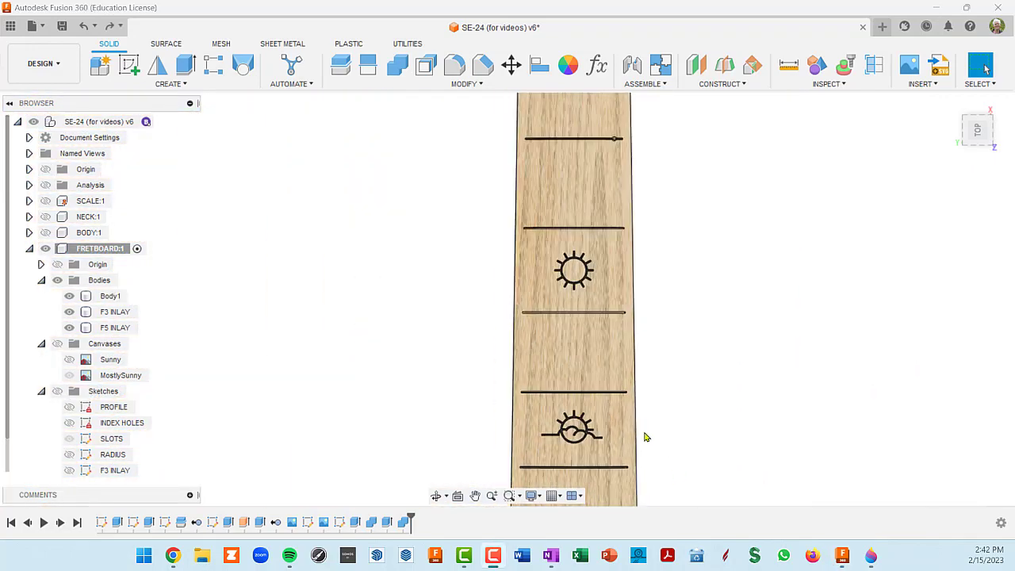
- Open the F5 INLAY sketch for editing with the Trim tool and hide the fretboard's bodies
scroll(607, 333, up, 5)
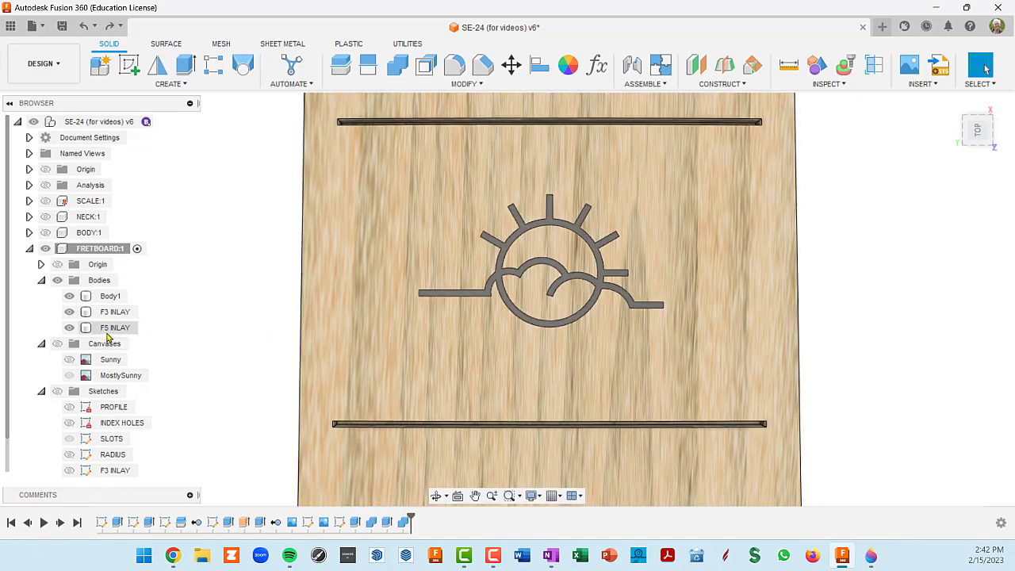
scroll(146, 435, down, 1)
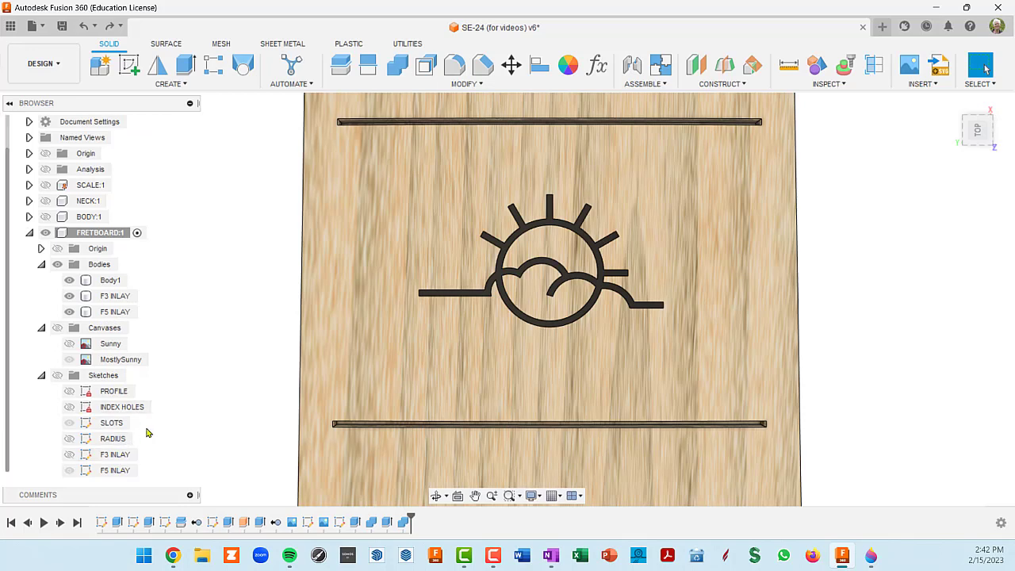
right_click(86, 472)
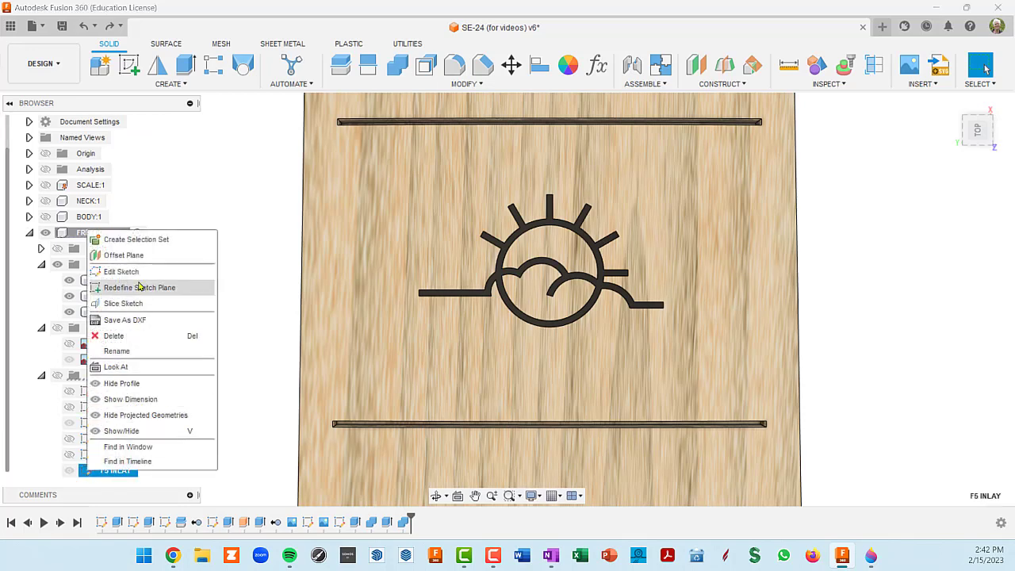
click(121, 271)
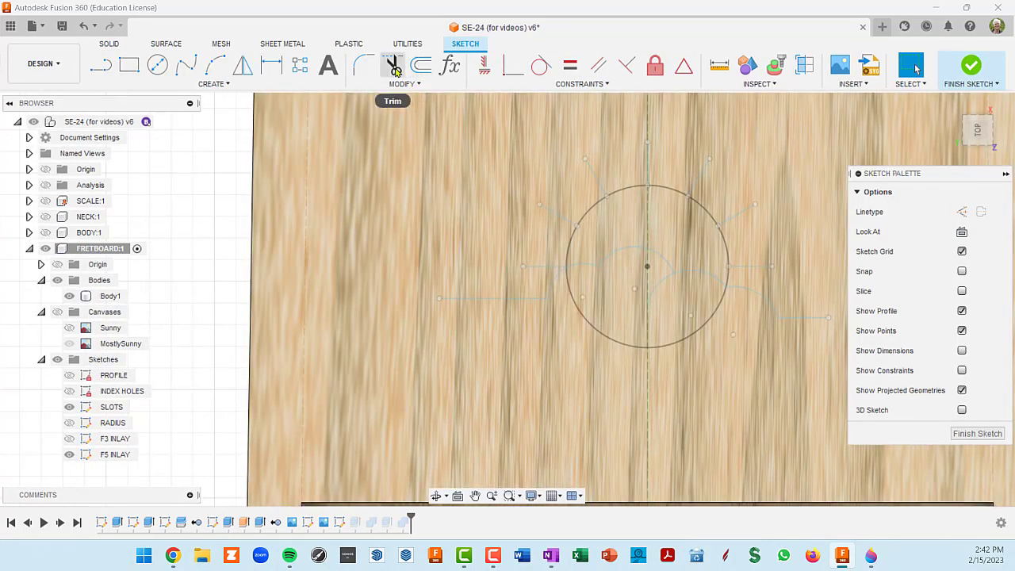
click(393, 65)
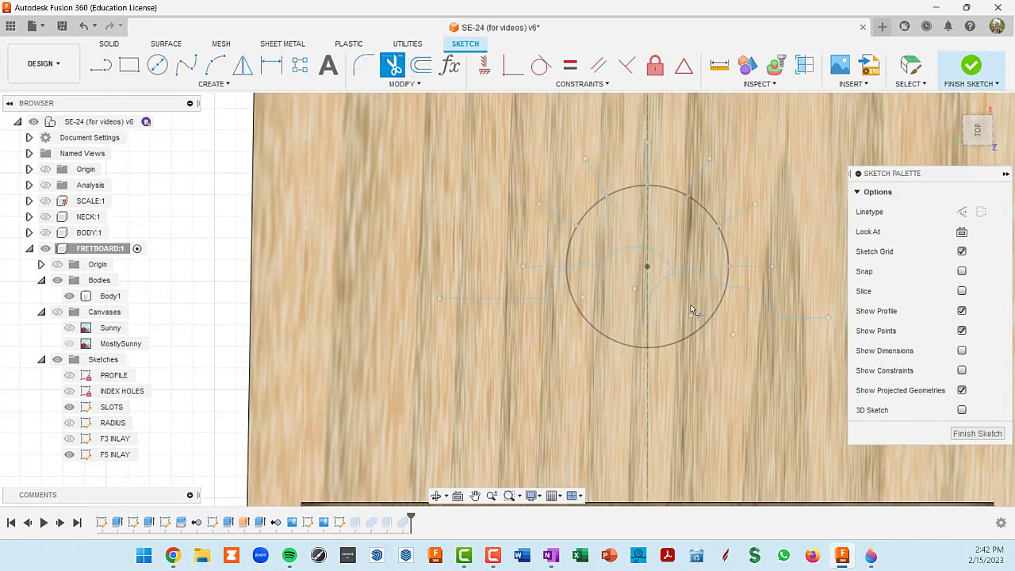
scroll(692, 310, down, 2)
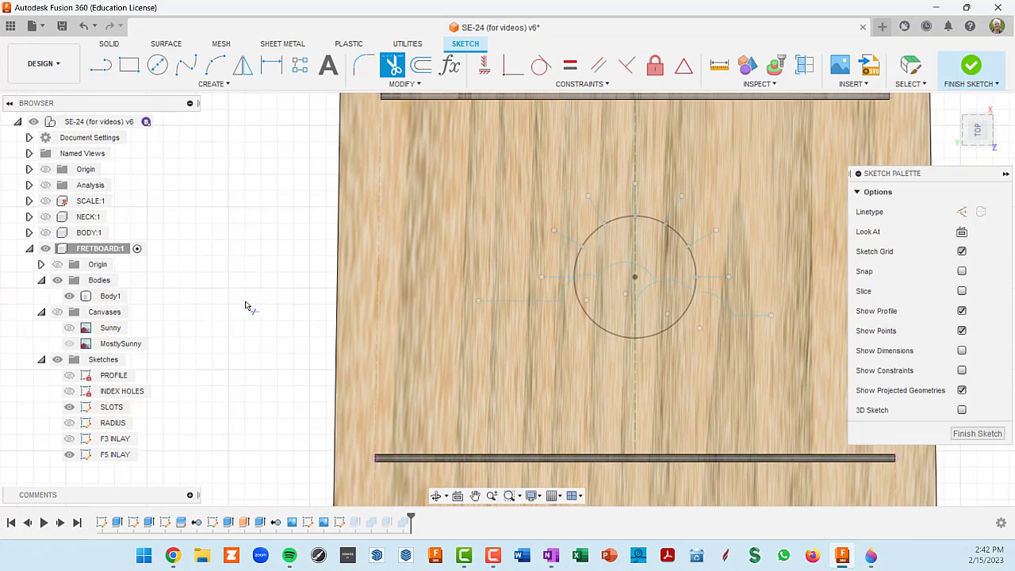
click(58, 281)
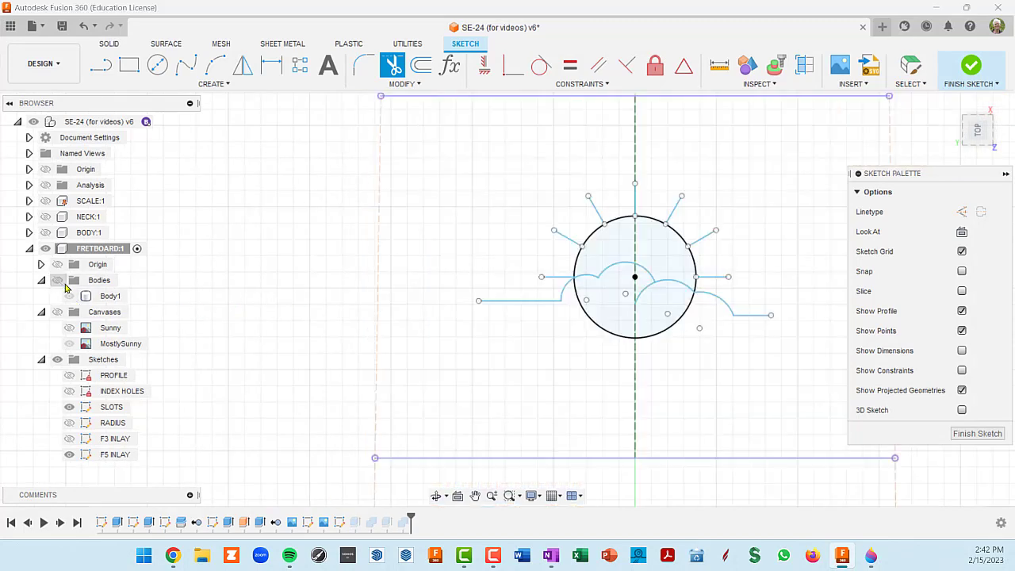
- Trim away the sun circle below the clouds and the horizontal ray on the long cloud line's side, and finish the sketch
click(680, 325)
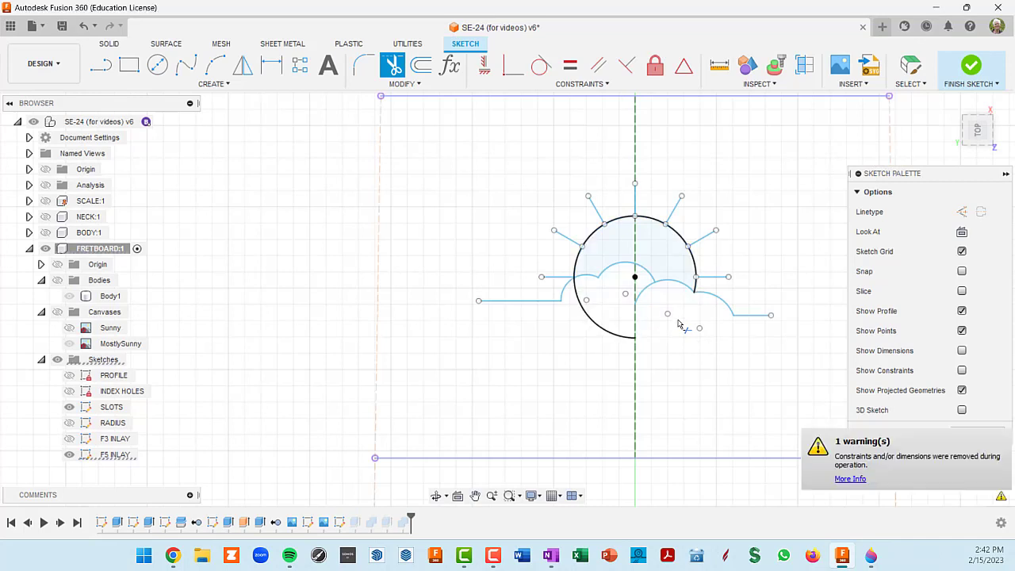
click(604, 334)
click(558, 279)
click(952, 447)
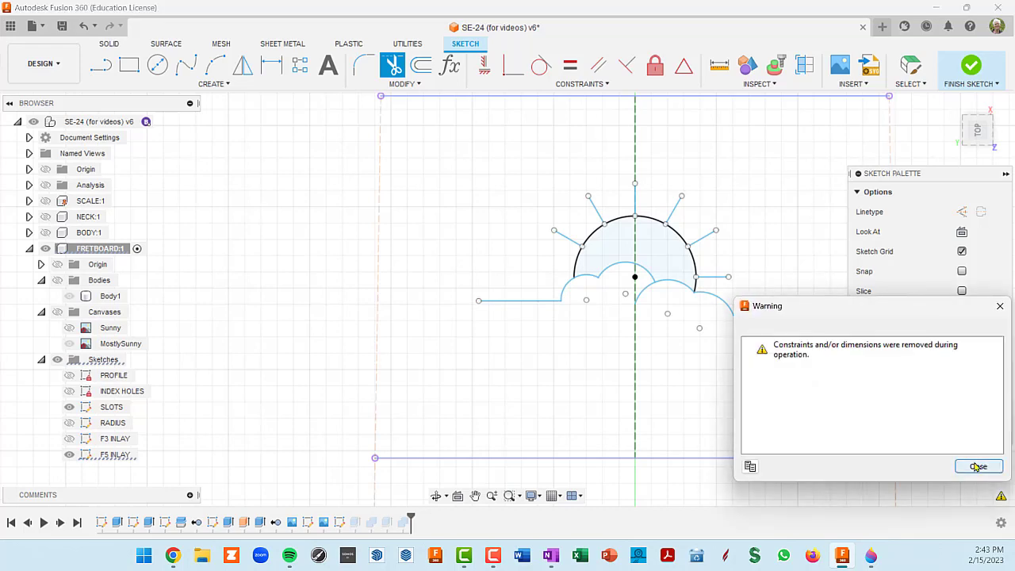
click(977, 464)
click(980, 434)
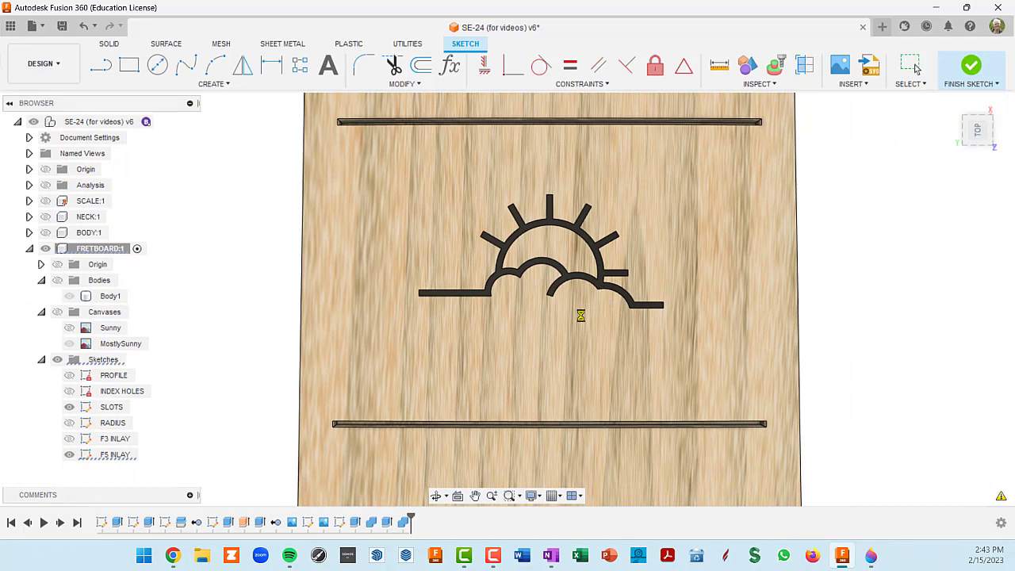
scroll(609, 350, up, 2)
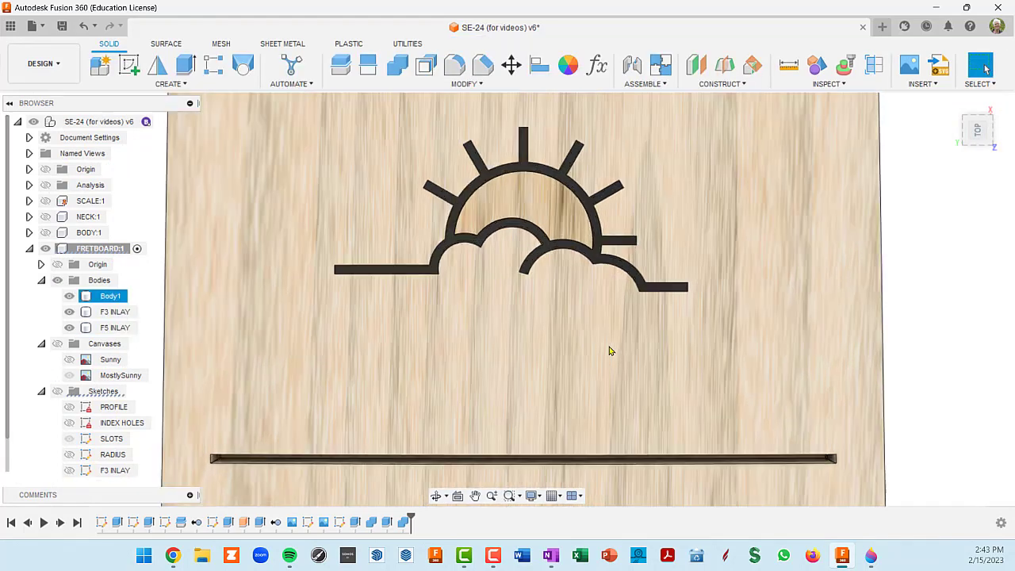
scroll(610, 350, down, 5)
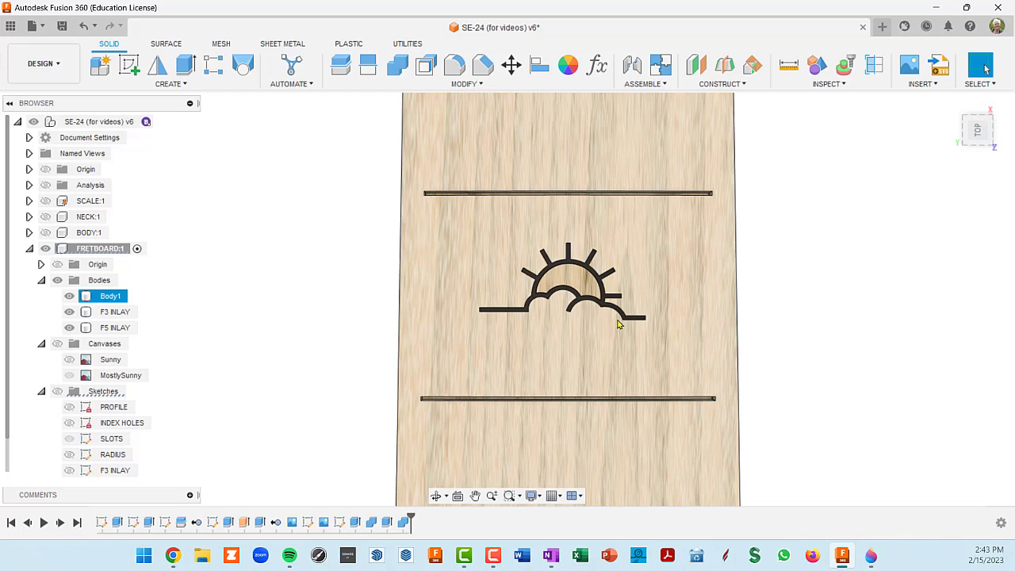
scroll(619, 323, up, 3)
scroll(619, 324, down, 3)
click(888, 238)
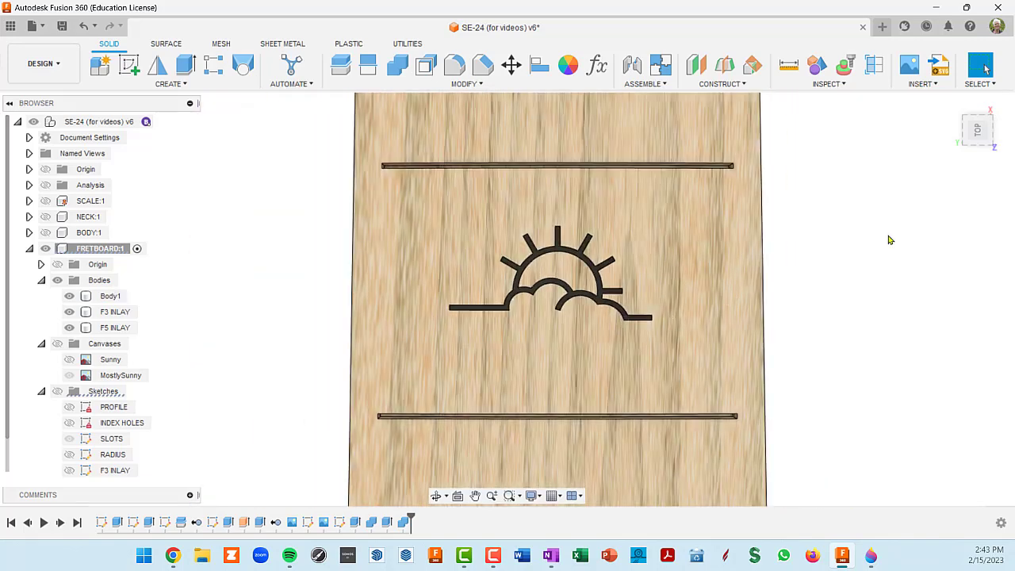